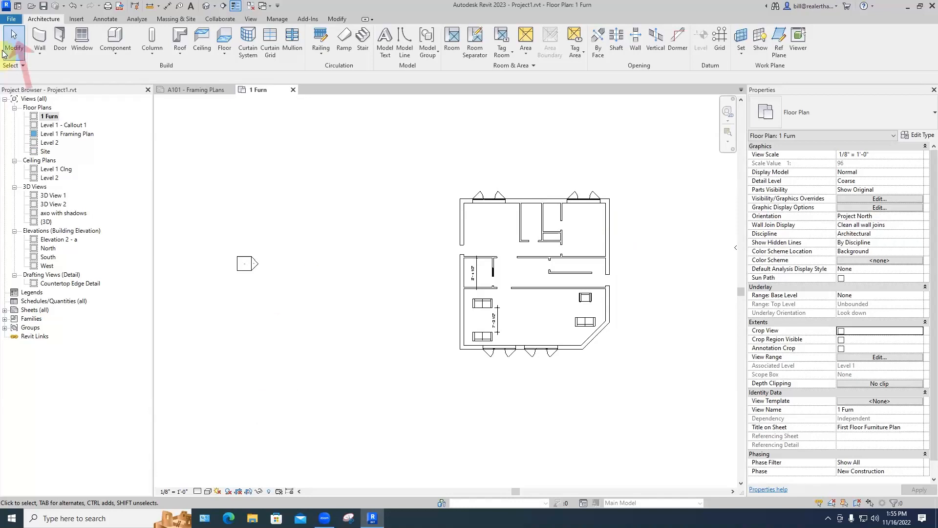
Step: Start a new family from the File menu to reach the Select Template File dialog
{"action": "left_click", "coordinate": [9, 19]}
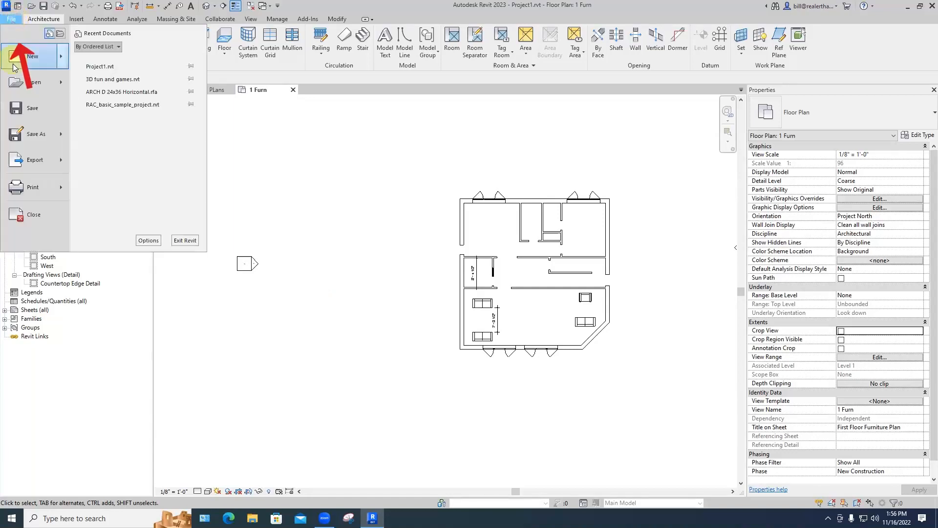
{"action": "mouse_move", "coordinate": [63, 60]}
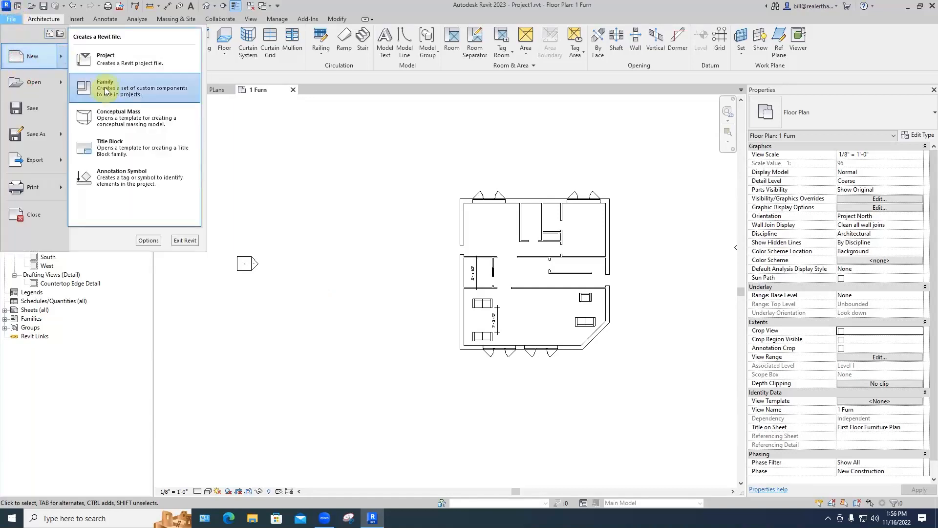
{"action": "key", "text": "Escape"}
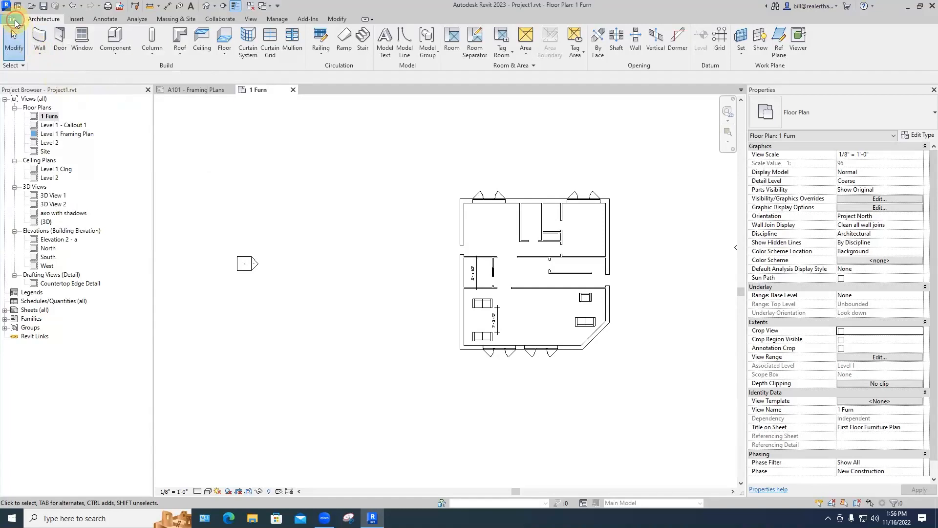
{"action": "left_click", "coordinate": [11, 19]}
{"action": "mouse_move", "coordinate": [22, 59]}
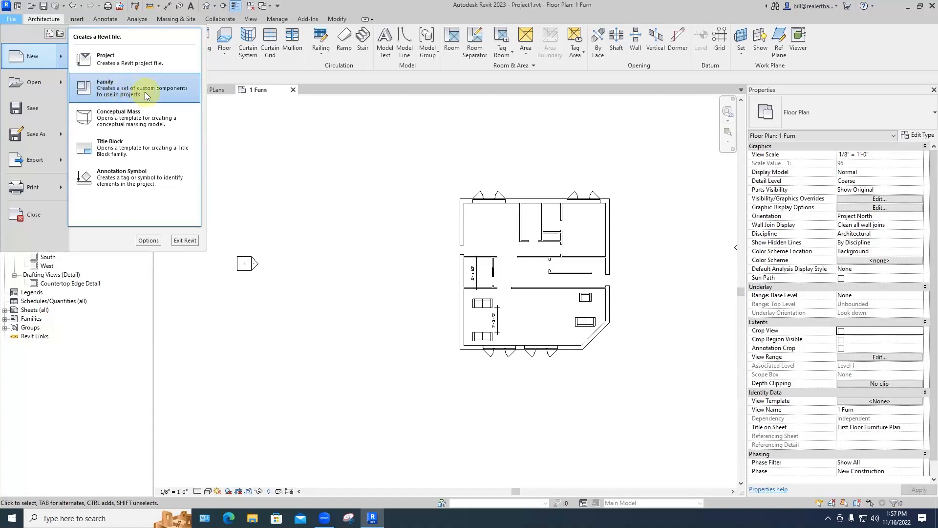
{"action": "left_click", "coordinate": [131, 91]}
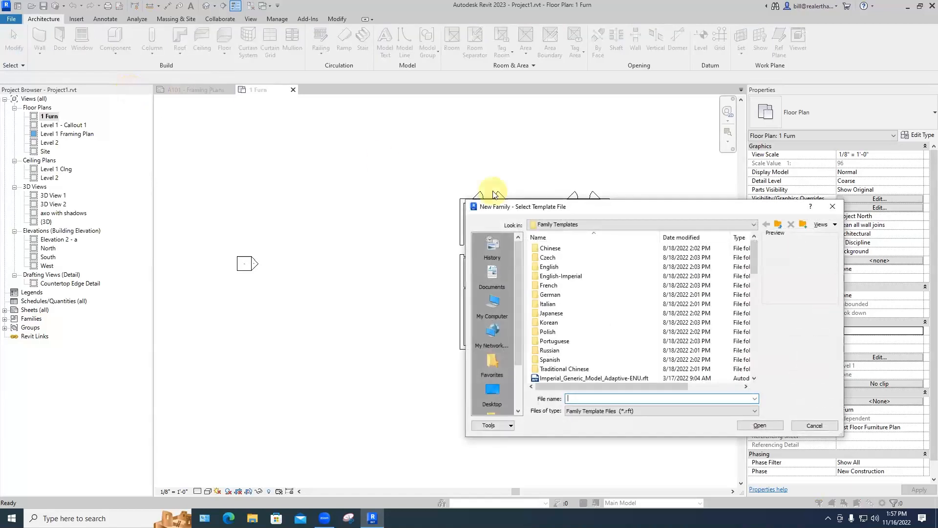
Step: Open the English-Imperial folder and create the new family from the Entourage.rft template
{"action": "double_click", "coordinate": [557, 277]}
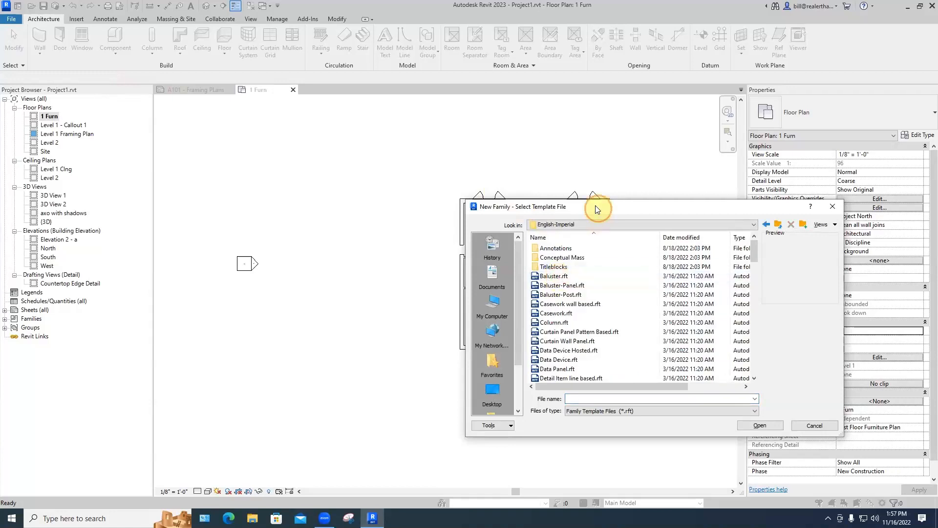
{"action": "left_click_drag", "start_coordinate": [595, 205], "coordinate": [428, 147]}
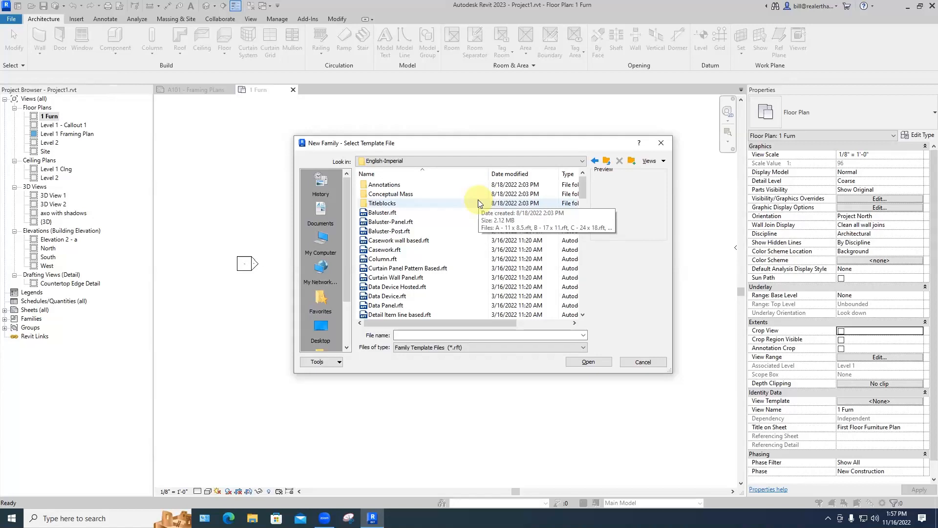
{"action": "scroll", "coordinate": [440, 236], "scroll_direction": "down", "scroll_amount": 5}
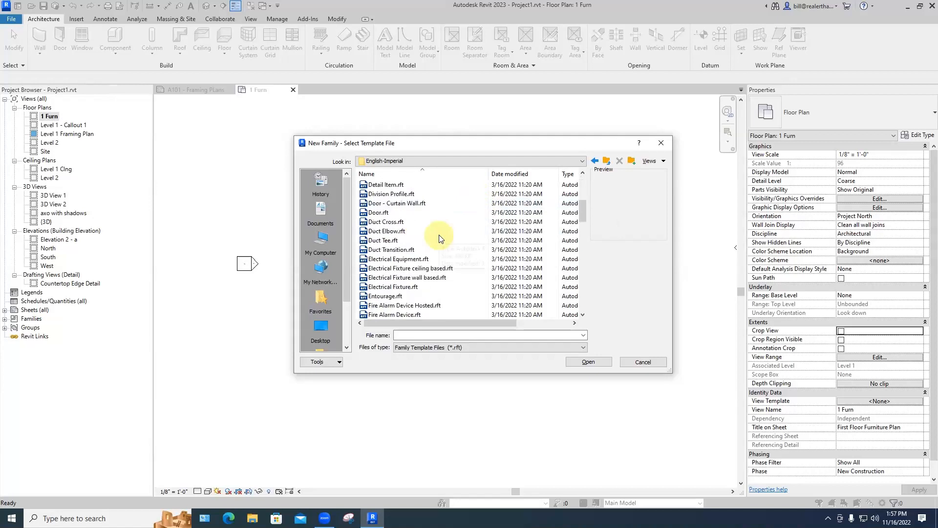
{"action": "left_click", "coordinate": [388, 269]}
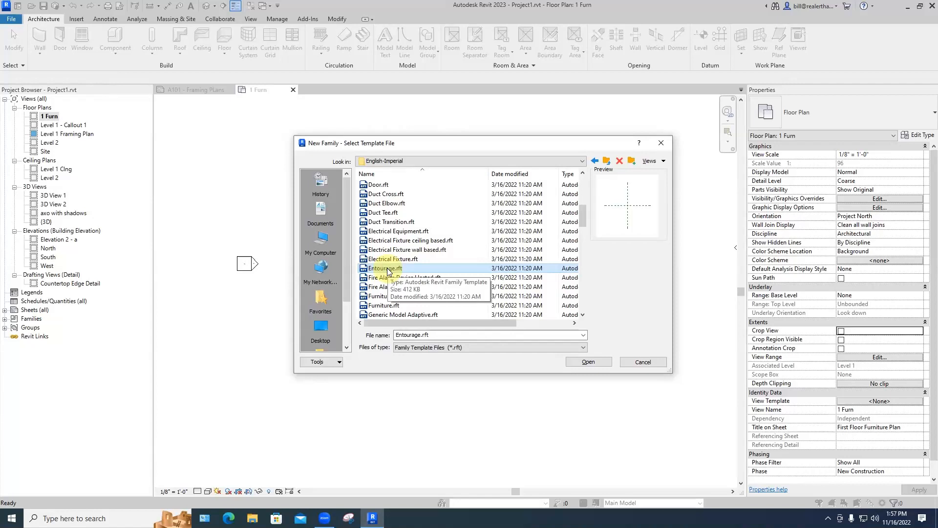
{"action": "left_click", "coordinate": [584, 361]}
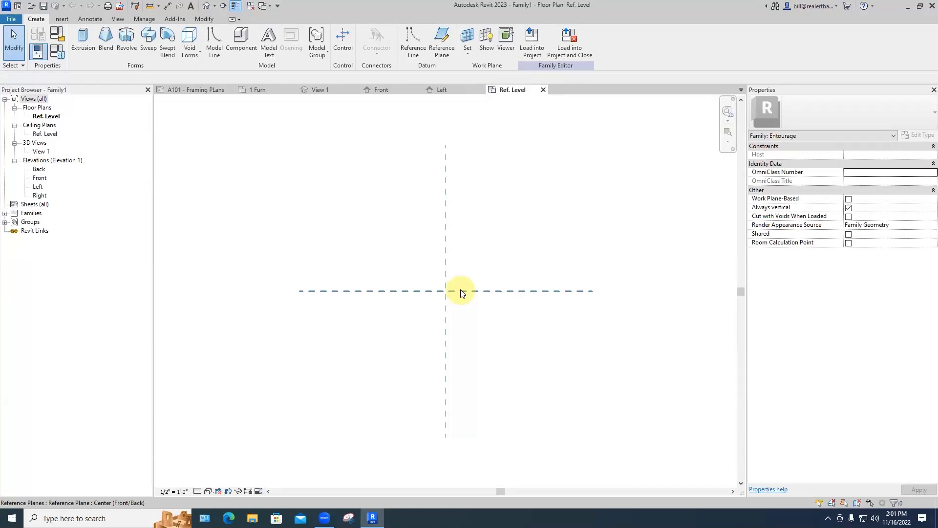
Step: Start a solid extrusion and sketch a 3'-0" square rectangle from the reference-plane intersection
{"action": "left_click", "coordinate": [83, 39]}
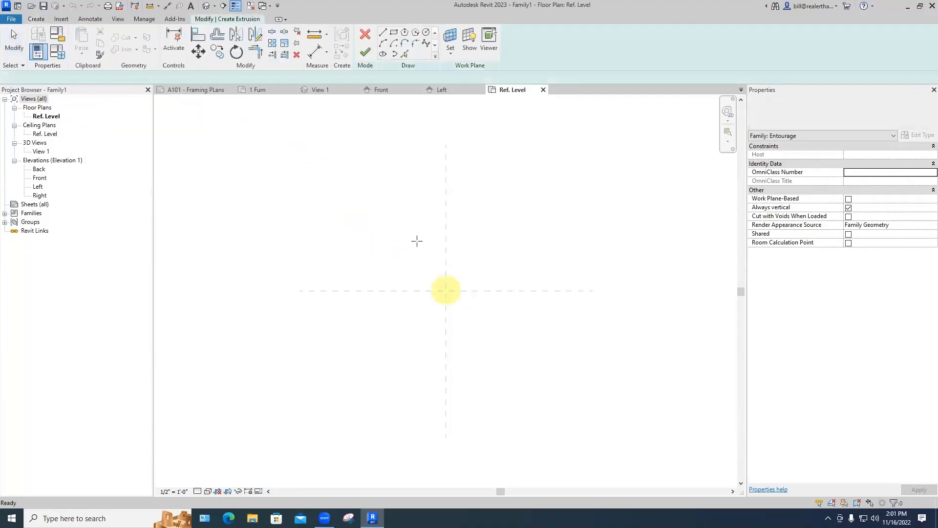
{"action": "left_click", "coordinate": [446, 291]}
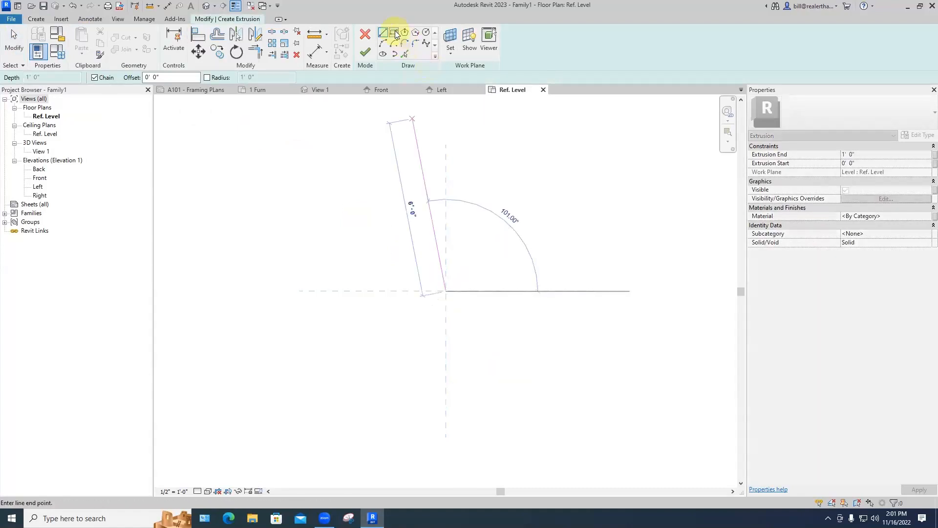
{"action": "left_click", "coordinate": [395, 33]}
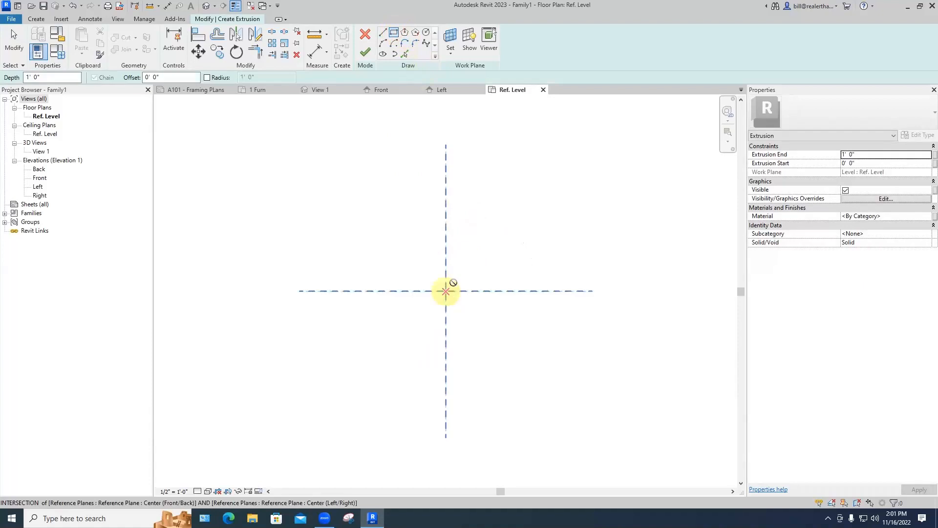
{"action": "left_click", "coordinate": [446, 291]}
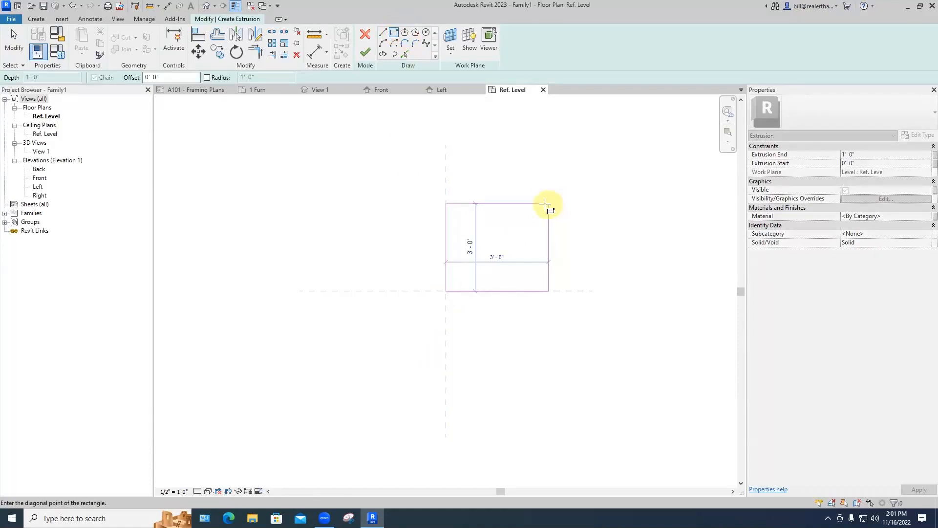
{"action": "left_click", "coordinate": [535, 203]}
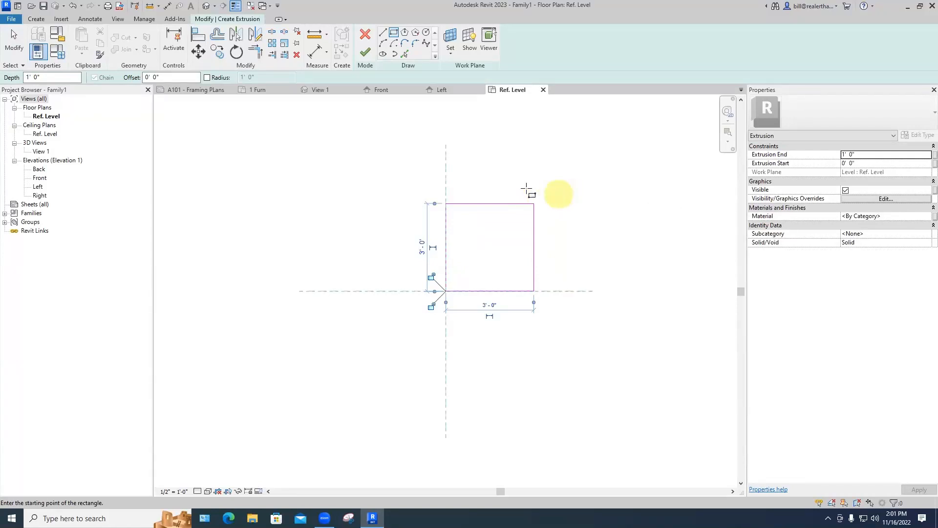
{"action": "key", "text": "Escape"}
{"action": "left_click", "coordinate": [420, 186]}
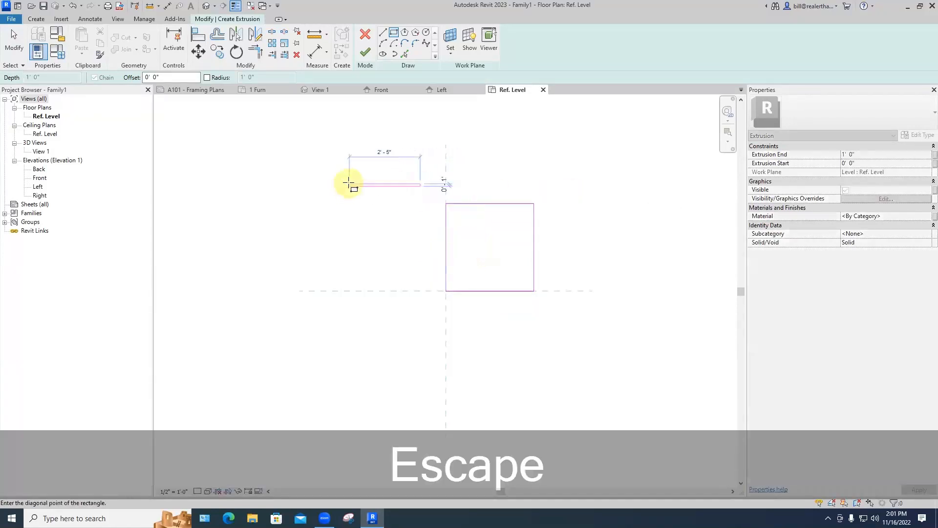
{"action": "key", "text": "Escape"}
{"action": "key", "text": "Escape"}
Step: Move the square sketch twice, 1'-6" each way, so it is centred on the reference planes
{"action": "left_click_drag", "start_coordinate": [401, 184], "coordinate": [574, 336]}
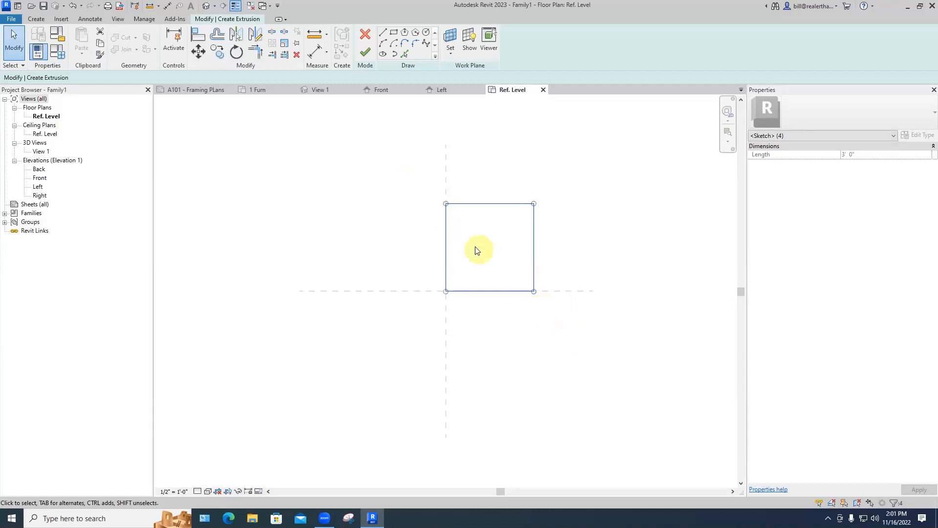
{"action": "left_click", "coordinate": [198, 51]}
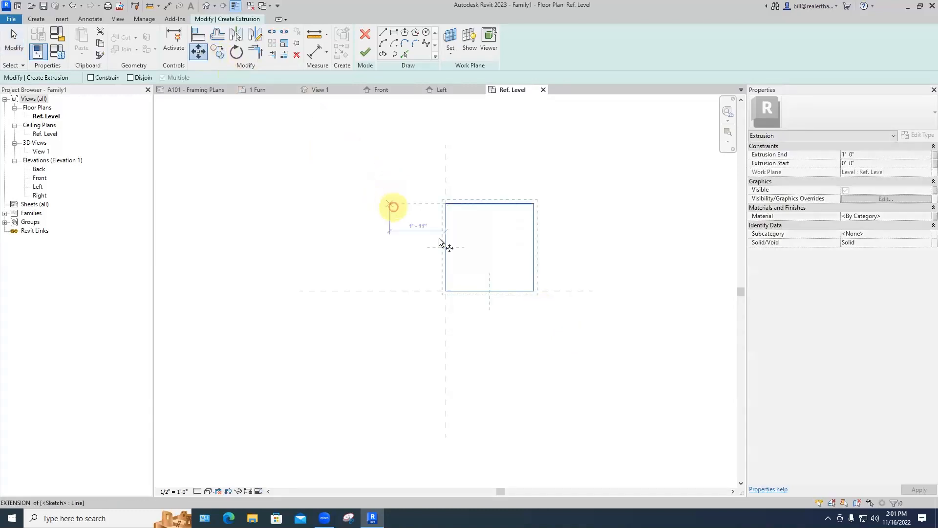
{"action": "left_click", "coordinate": [445, 247]}
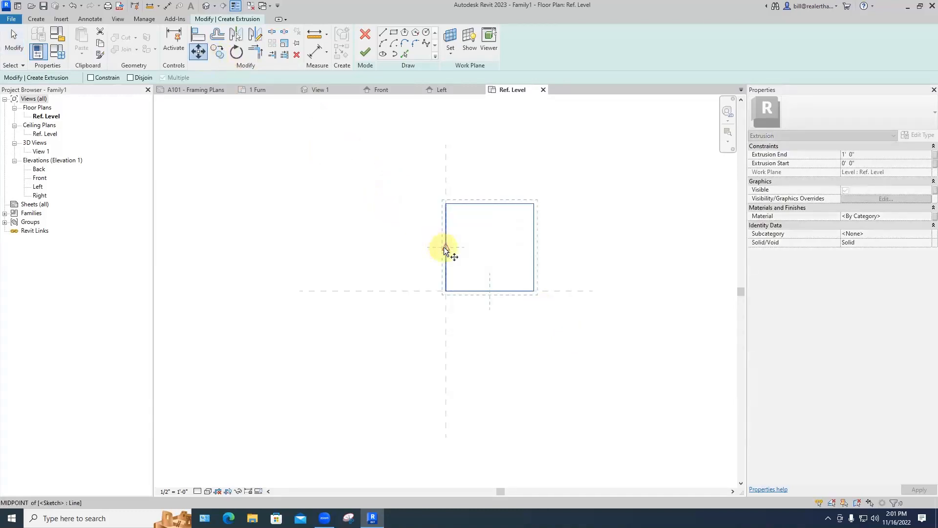
{"action": "left_click", "coordinate": [444, 291]}
{"action": "left_click_drag", "start_coordinate": [418, 225], "coordinate": [538, 353]}
{"action": "left_click", "coordinate": [198, 52]}
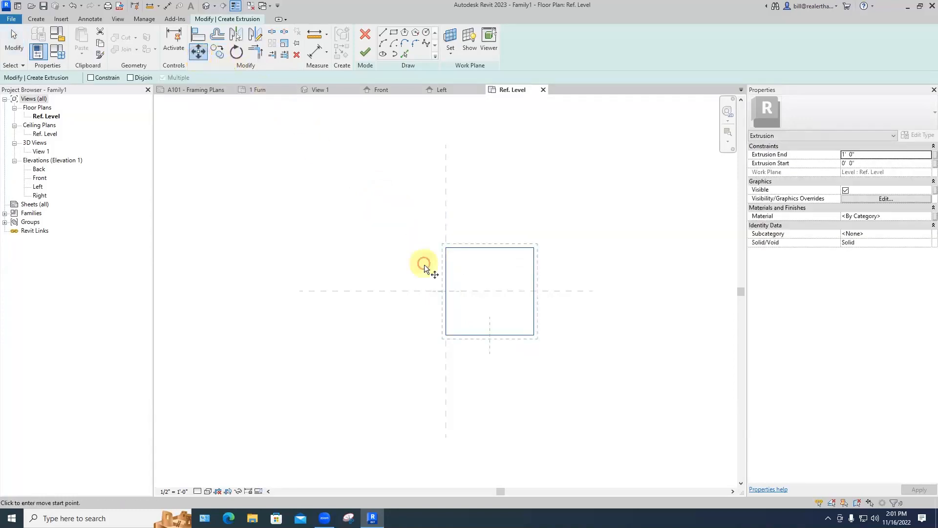
{"action": "left_click", "coordinate": [490, 248]}
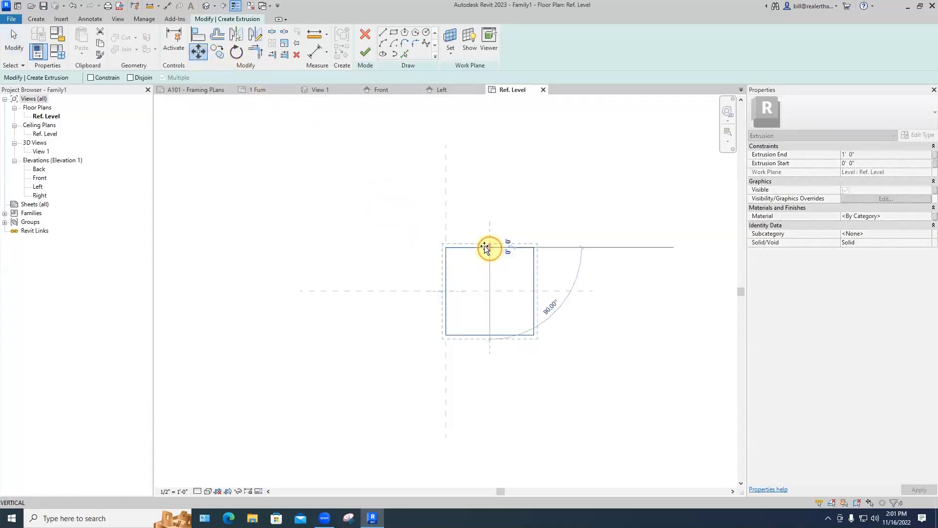
{"action": "left_click", "coordinate": [446, 248]}
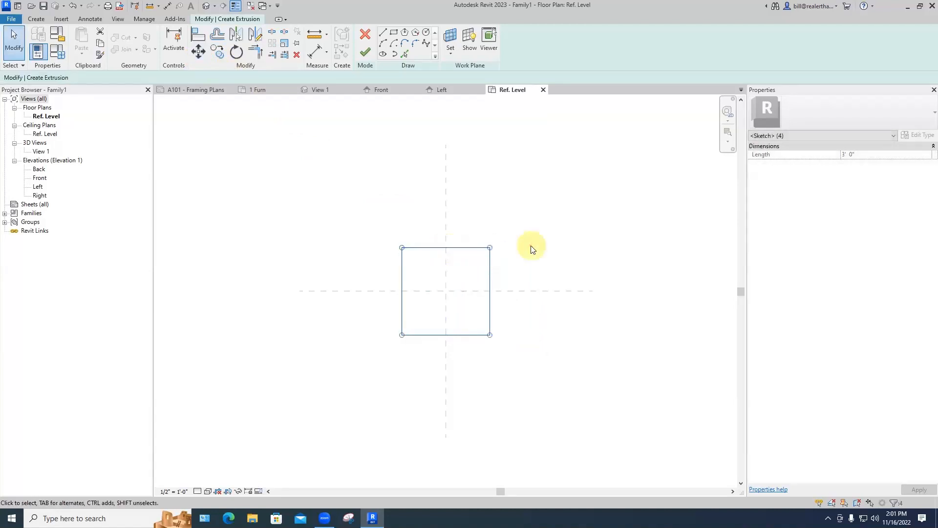
{"action": "left_click", "coordinate": [532, 249]}
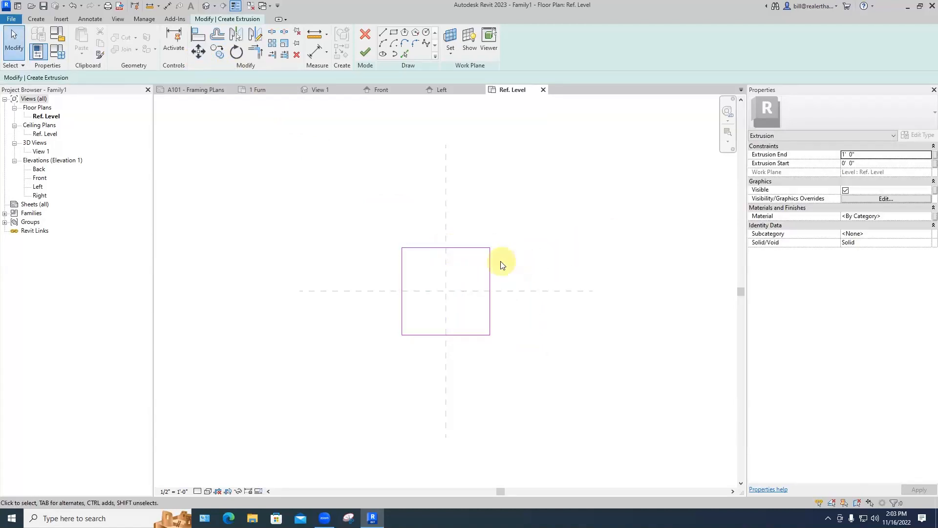
Step: Set Extrusion End to 3' and finish the square extrusion sketch
{"action": "left_click", "coordinate": [863, 155]}
{"action": "left_click_drag", "start_coordinate": [862, 155], "coordinate": [832, 154]}
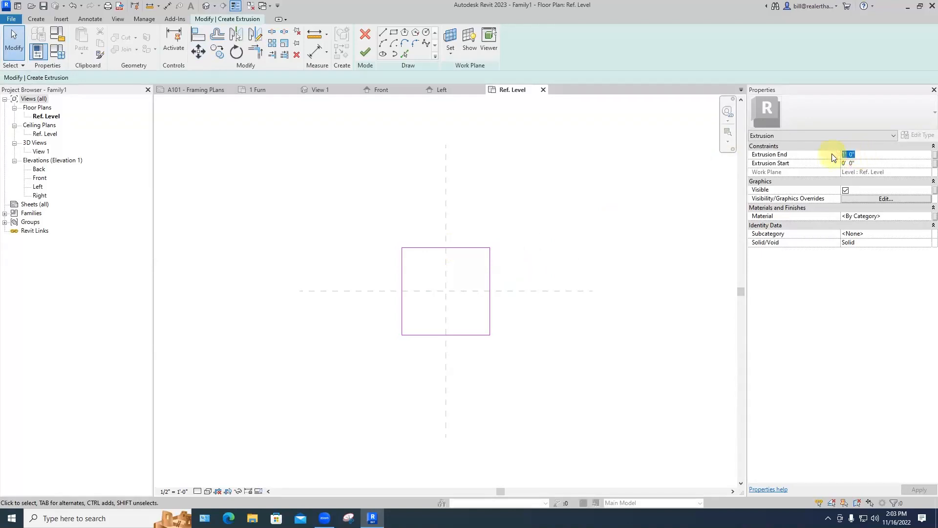
{"action": "type", "text": "3'"}
{"action": "key", "text": "Return"}
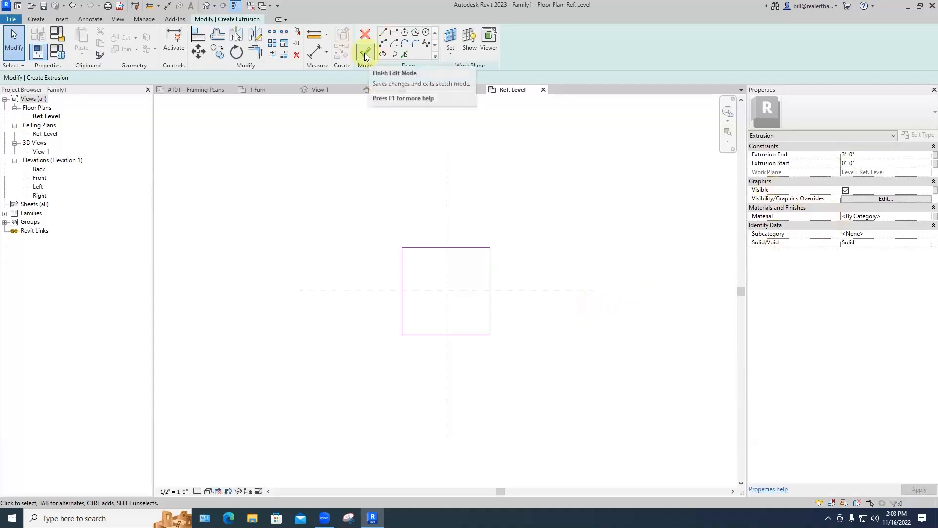
{"action": "left_click", "coordinate": [365, 53]}
{"action": "left_click", "coordinate": [494, 184]}
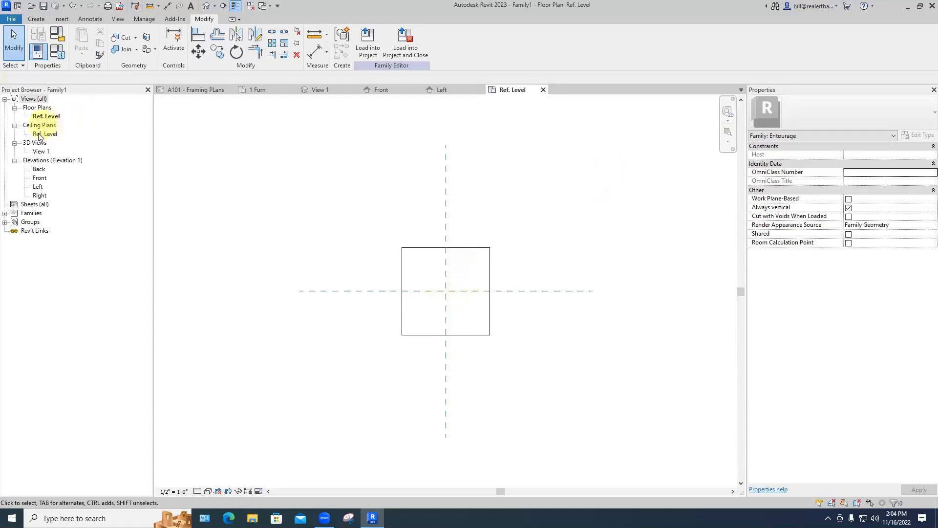
Step: Open the View 1 3D view, trial-stretch the cube taller, then undo back to 3'
{"action": "left_click", "coordinate": [39, 152]}
{"action": "double_click", "coordinate": [39, 152]}
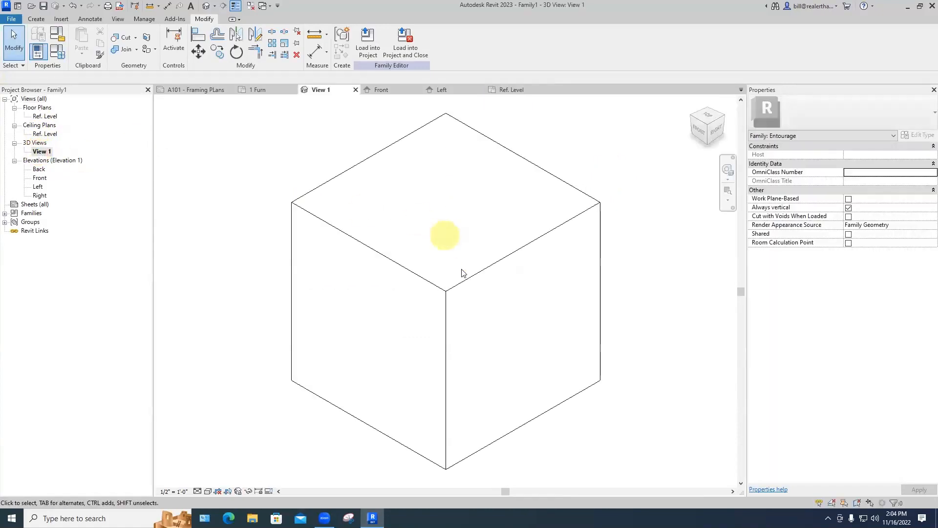
{"action": "left_click", "coordinate": [464, 249]}
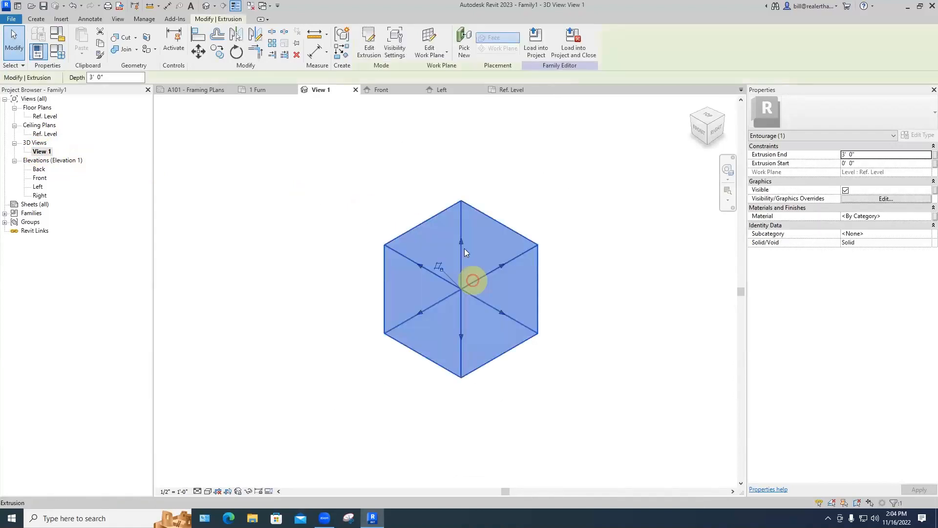
{"action": "left_click_drag", "start_coordinate": [464, 248], "coordinate": [461, 198]}
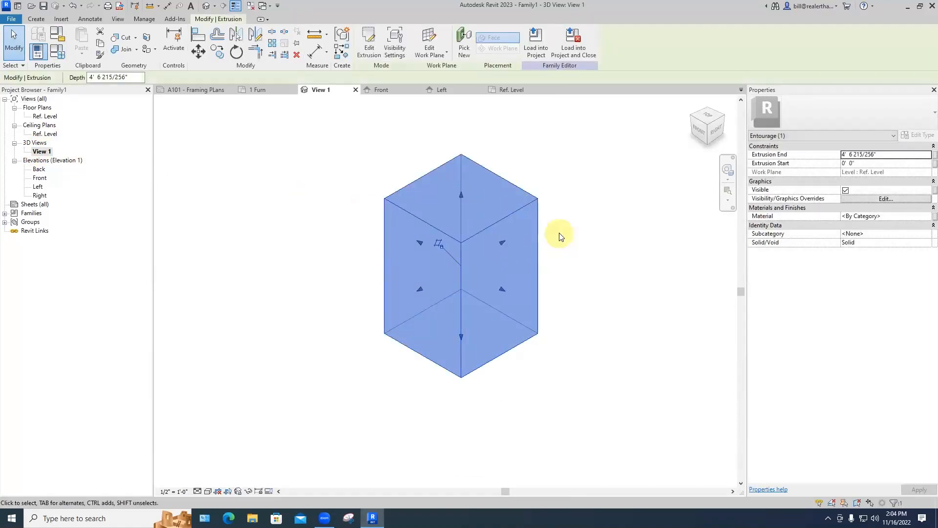
{"action": "key", "text": "ctrl+z"}
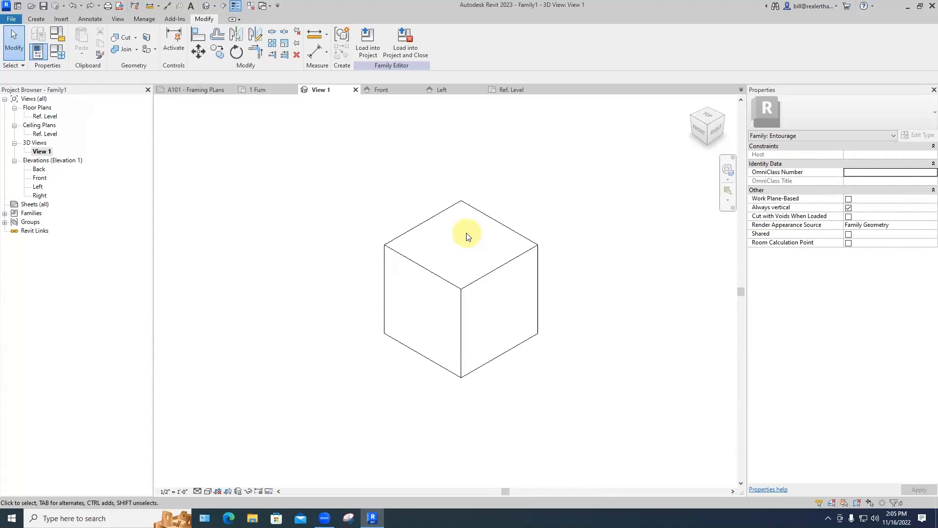
Step: Add a small circle and a 0'-8" radius circle to the cube's extrusion profile as holes
{"action": "left_click", "coordinate": [456, 205]}
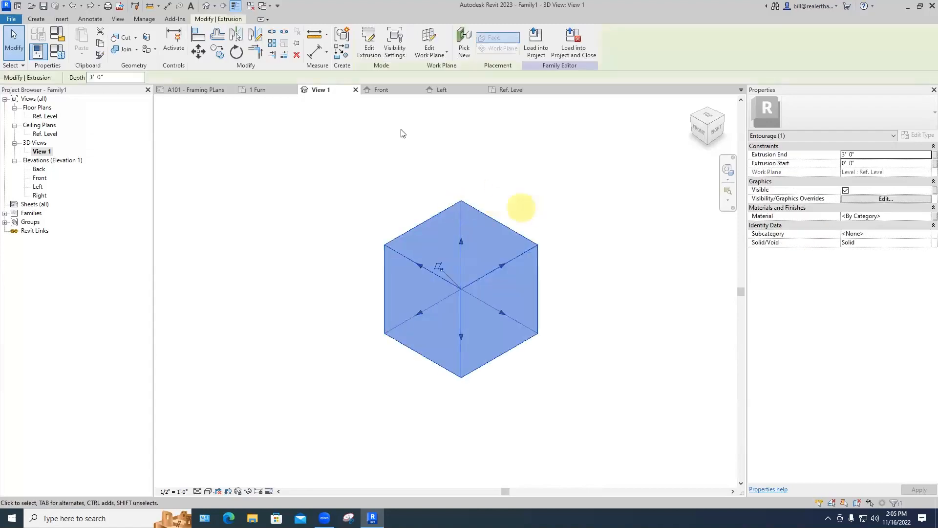
{"action": "left_click", "coordinate": [368, 51]}
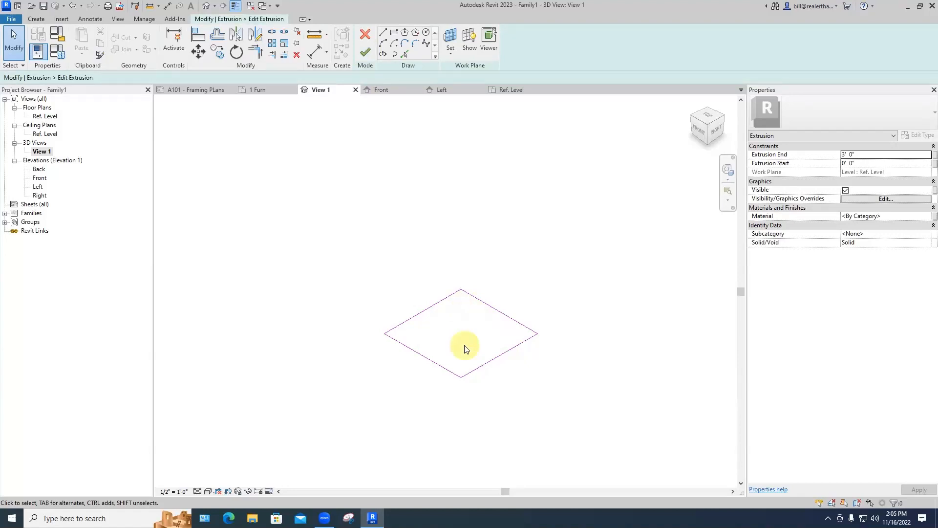
{"action": "left_click", "coordinate": [426, 34]}
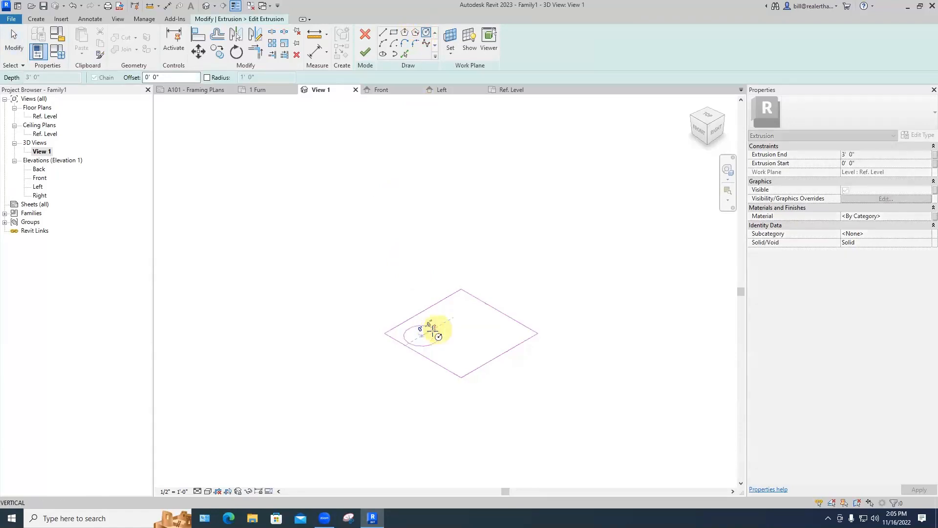
{"action": "left_click", "coordinate": [434, 336]}
{"action": "left_click", "coordinate": [482, 336]}
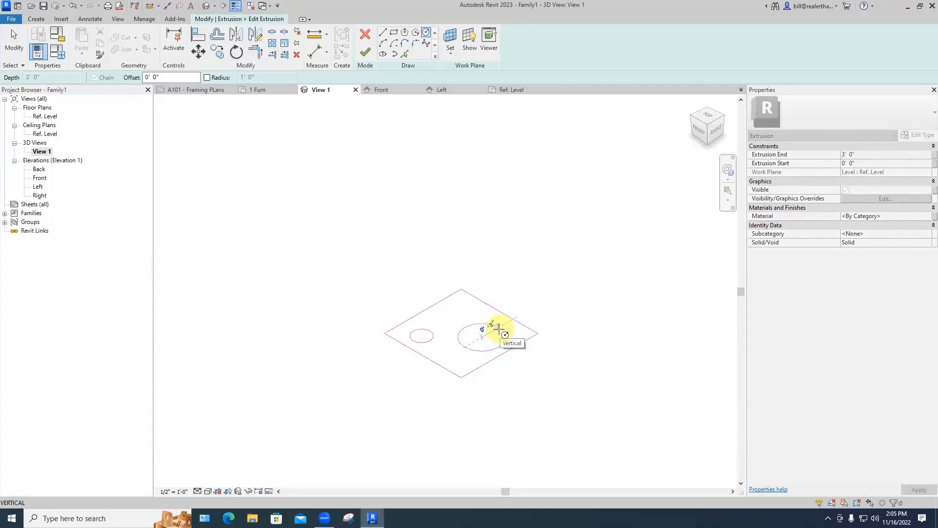
{"action": "left_click", "coordinate": [498, 328]}
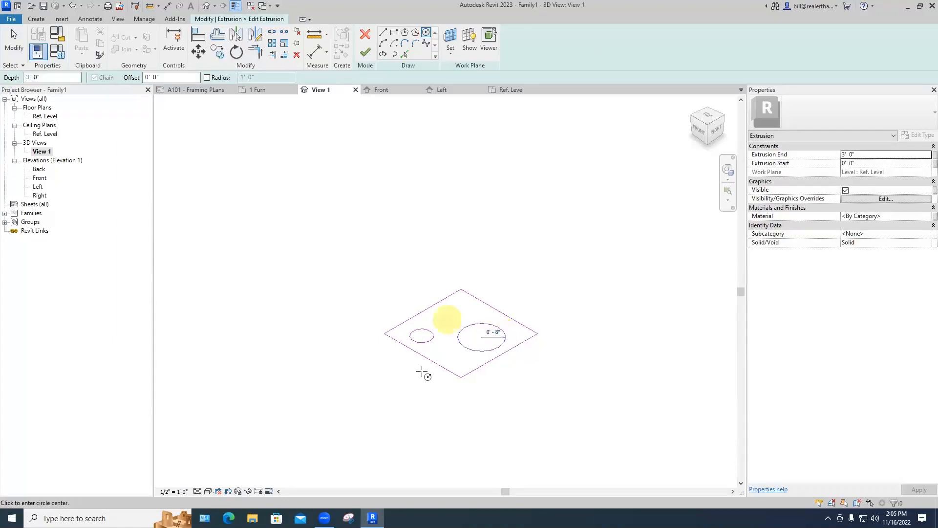
{"action": "scroll", "coordinate": [422, 375], "scroll_direction": "up", "scroll_amount": 2}
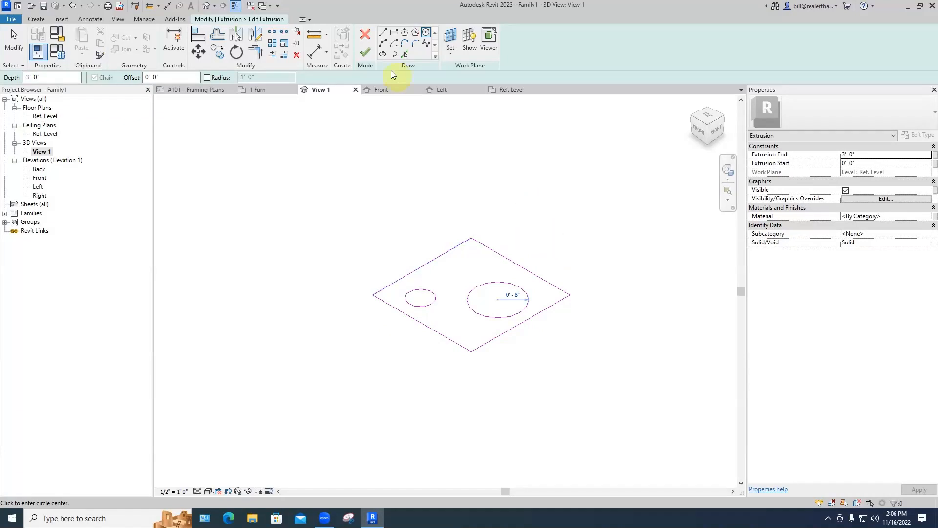
{"action": "left_click", "coordinate": [365, 54]}
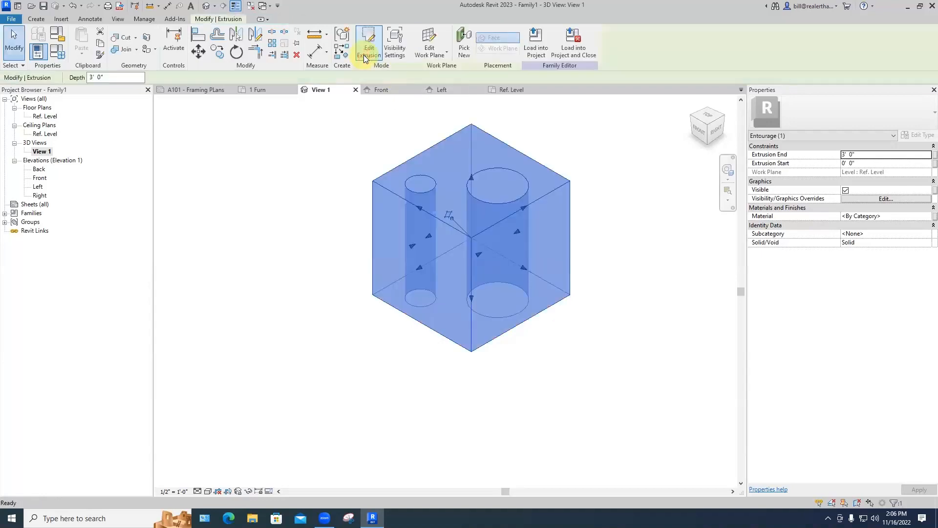
{"action": "left_click", "coordinate": [545, 123]}
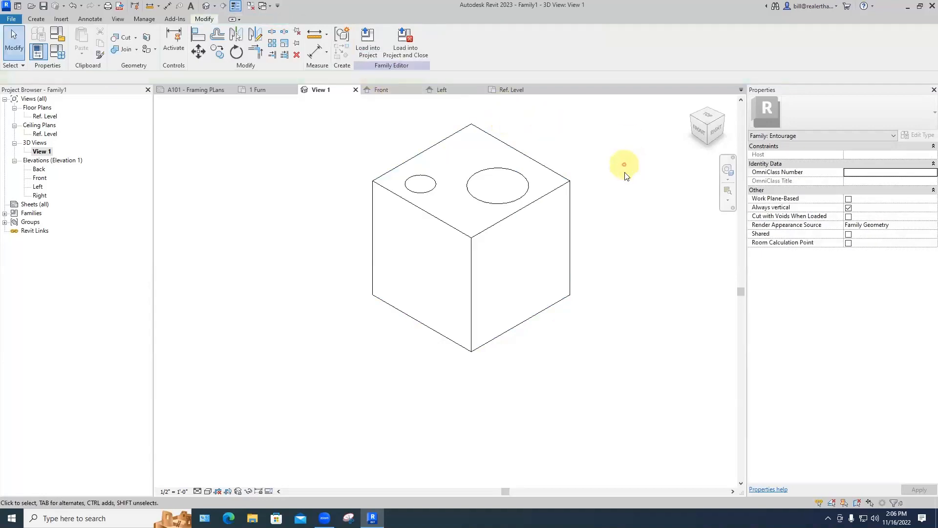
{"action": "mouse_move", "coordinate": [578, 190]}
{"action": "middle_mouse_down", "text": "shift"}
{"action": "mouse_move", "coordinate": [568, 362]}
{"action": "mouse_move", "coordinate": [603, 183]}
{"action": "mouse_move", "coordinate": [597, 188]}
{"action": "middle_mouse_up", "text": "shift"}
{"action": "middle_click_drag", "start_coordinate": [589, 263], "coordinate": [551, 204]}
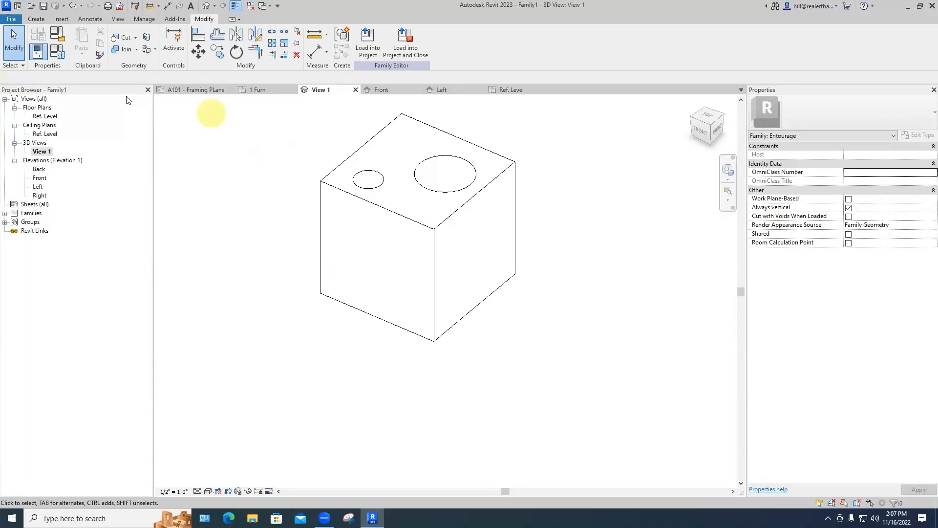
Step: Start a void extrusion with its work plane picked on the cube's side face
{"action": "left_click", "coordinate": [37, 19]}
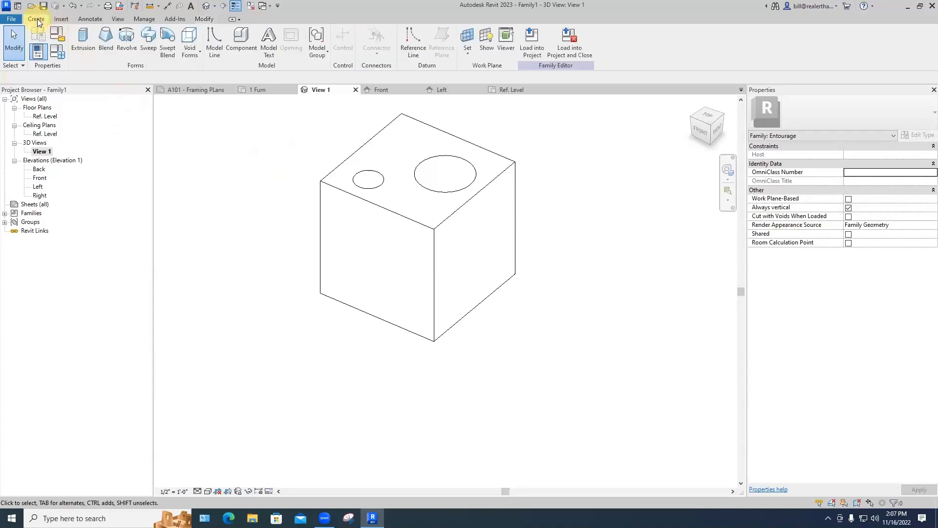
{"action": "left_click", "coordinate": [195, 56]}
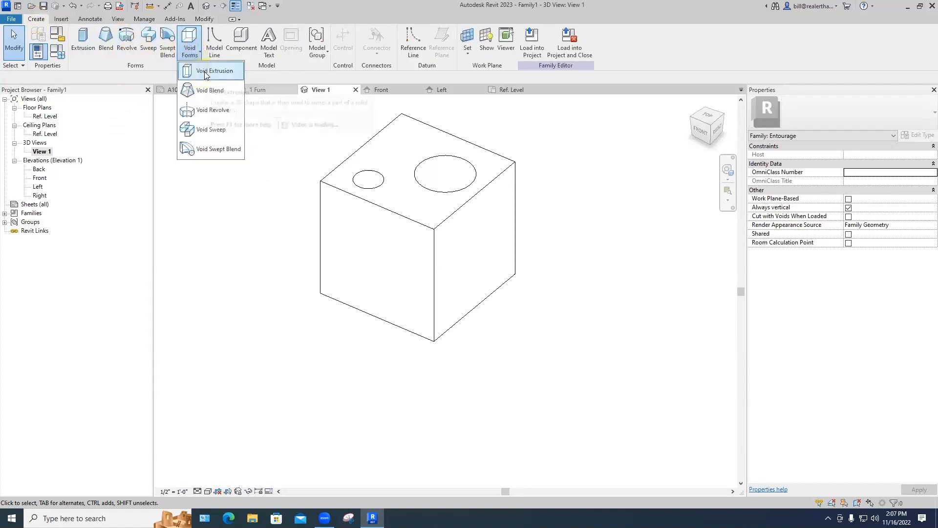
{"action": "left_click", "coordinate": [206, 73]}
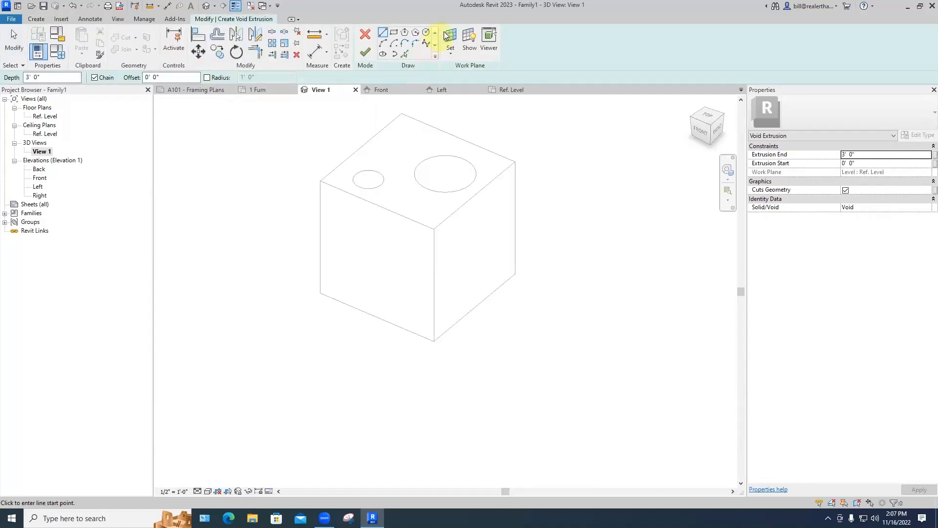
{"action": "left_click", "coordinate": [450, 37]}
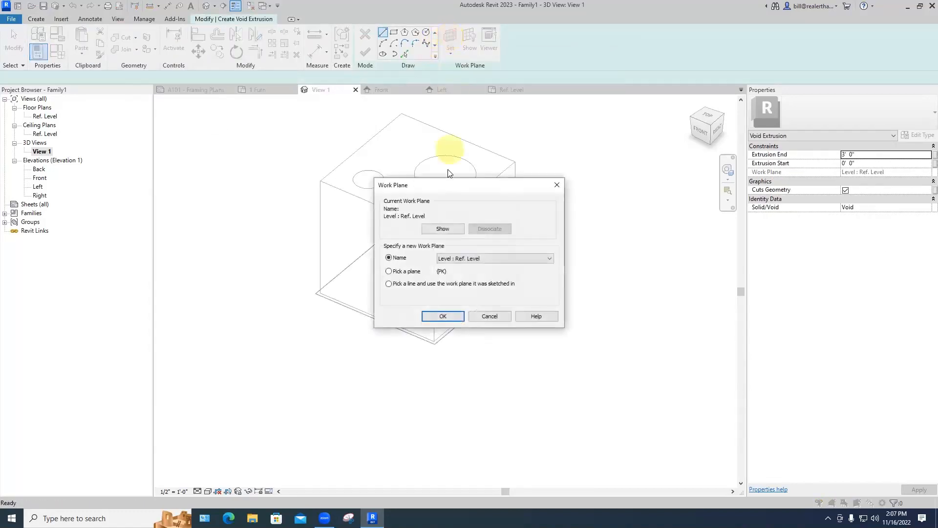
{"action": "left_click", "coordinate": [389, 271]}
{"action": "left_click", "coordinate": [443, 317]}
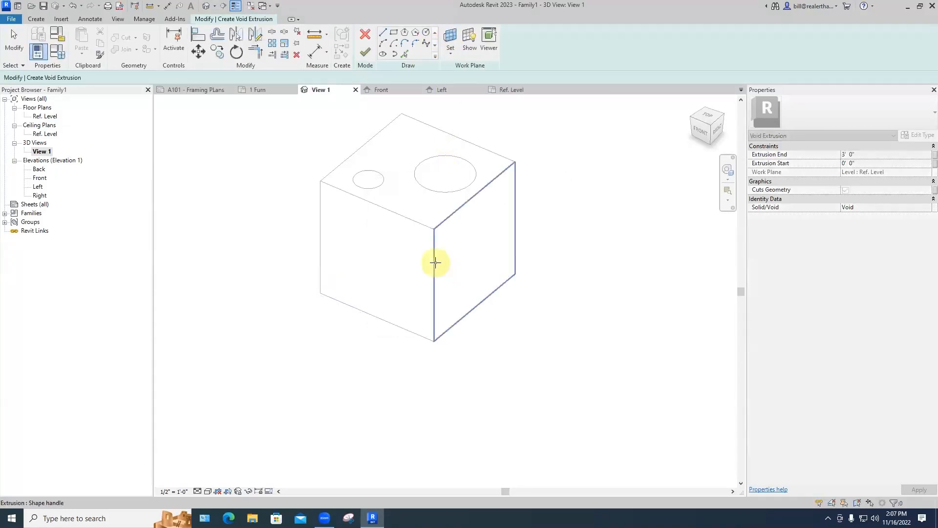
{"action": "left_click", "coordinate": [435, 262]}
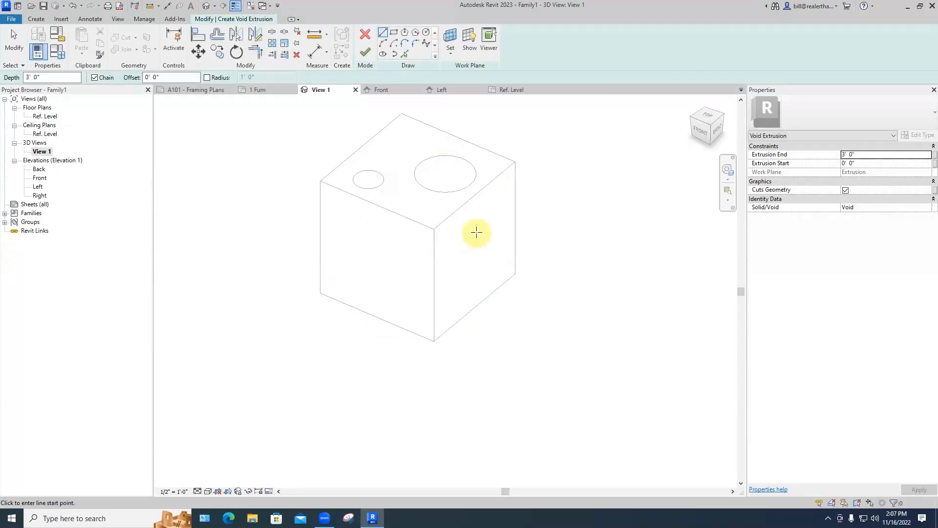
Step: Sketch a six-sided polygon on that face, set Extrusion End to 1', and finish
{"action": "left_click", "coordinate": [405, 37]}
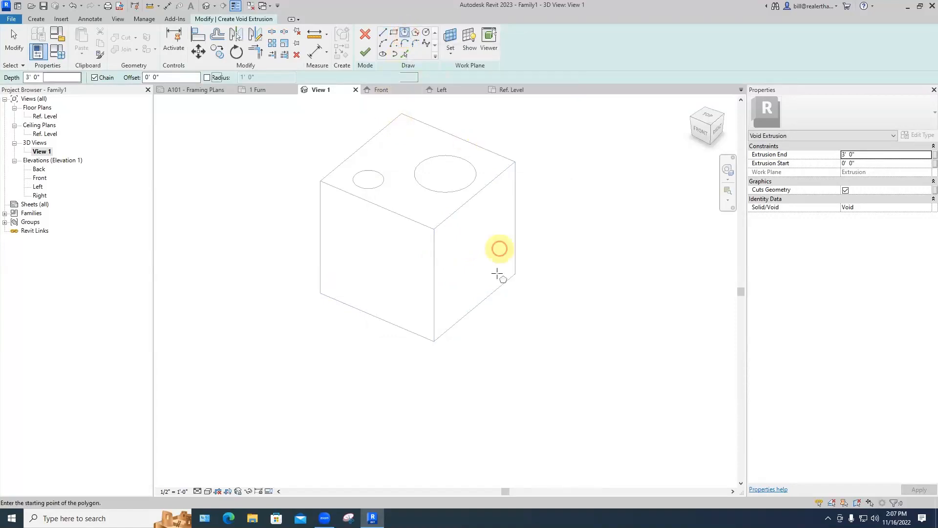
{"action": "left_click", "coordinate": [474, 240]}
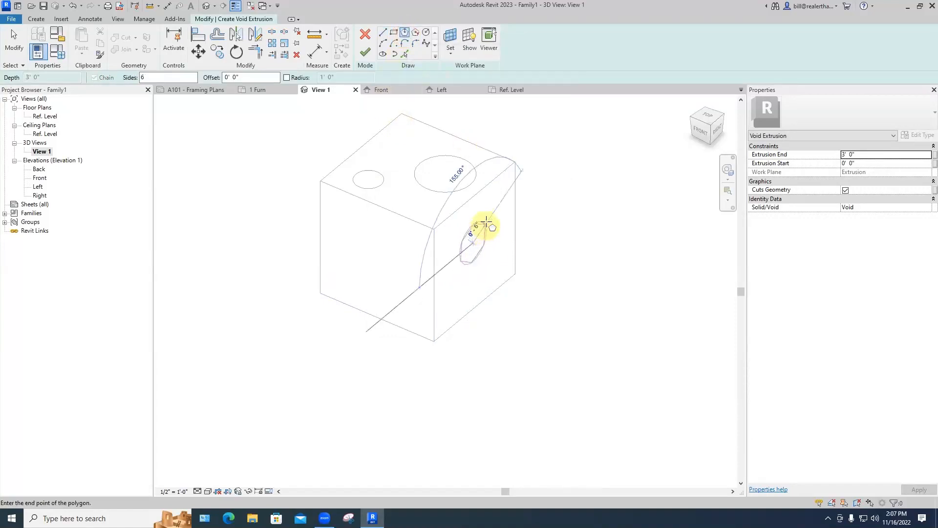
{"action": "left_click", "coordinate": [489, 221]}
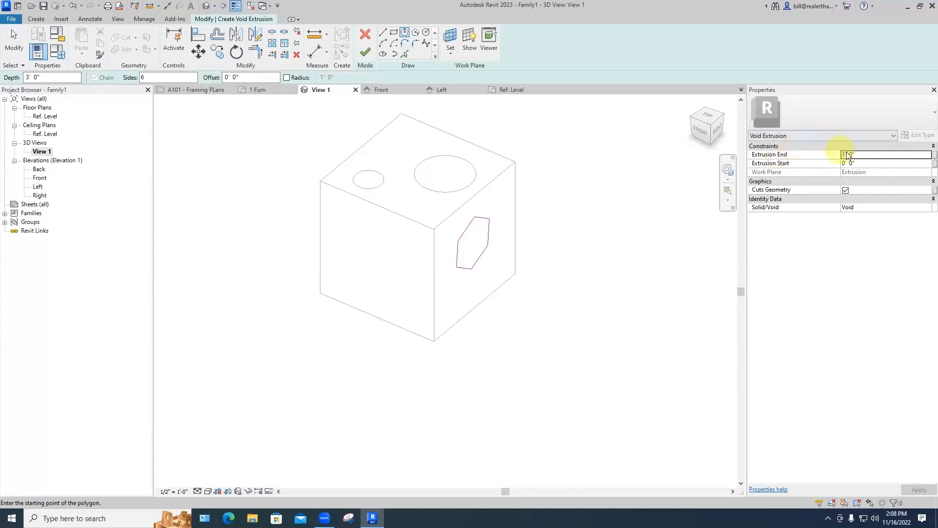
{"action": "left_click_drag", "start_coordinate": [853, 155], "coordinate": [835, 156]}
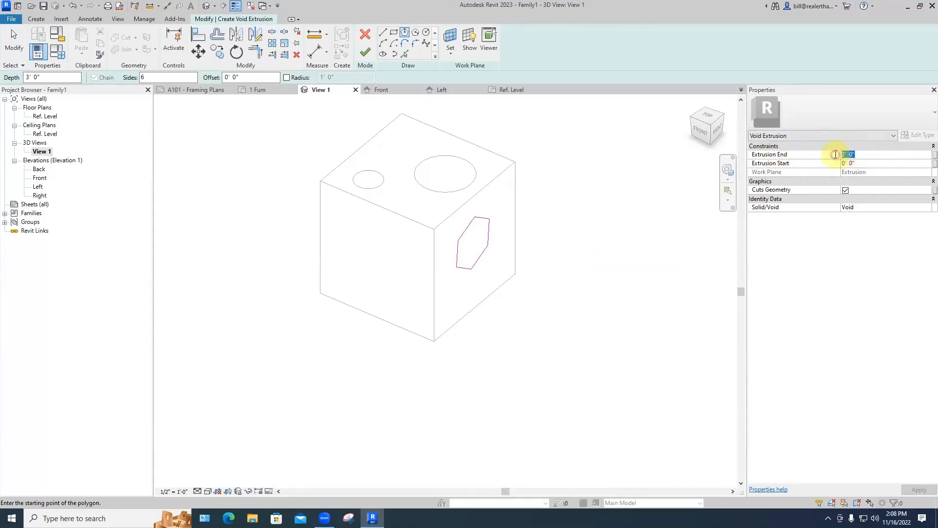
{"action": "type", "text": "1"}
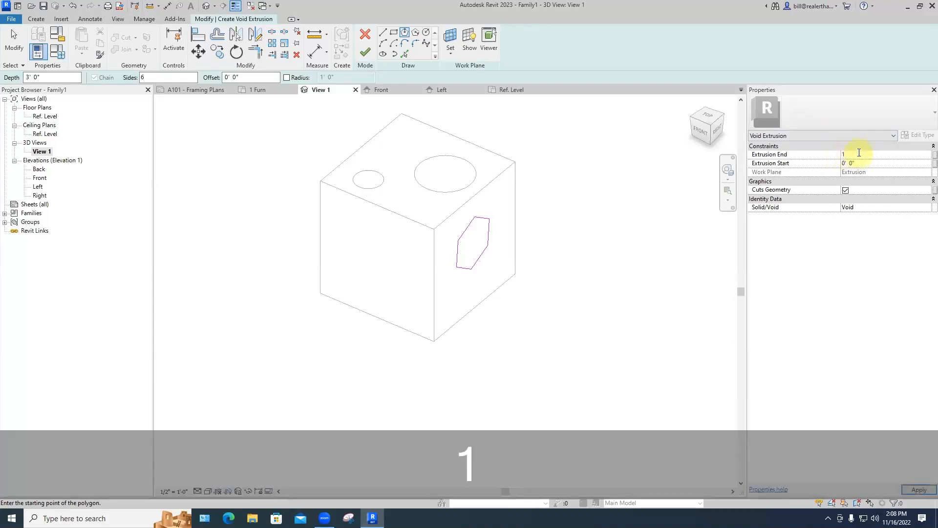
{"action": "type", "text": "'  0\""}
{"action": "left_click", "coordinate": [366, 52]}
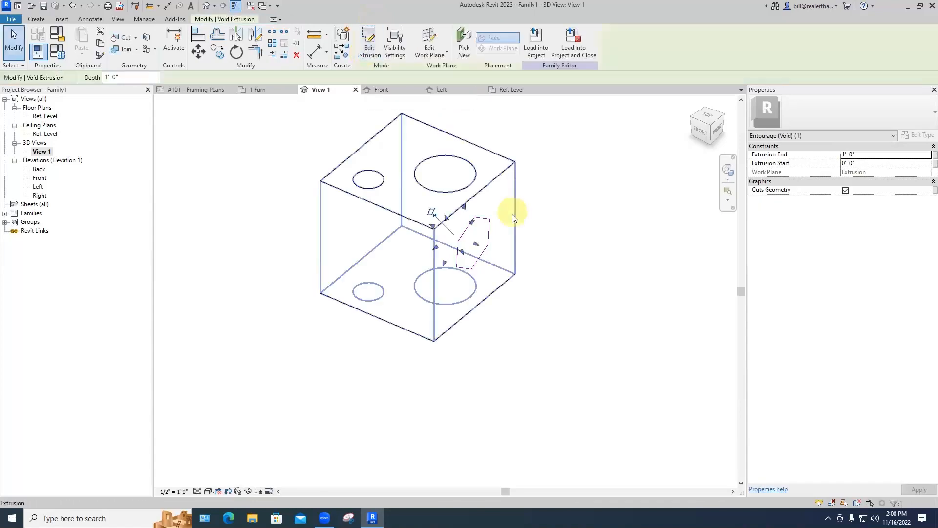
Step: Drag the hexagonal void's shape handle to lengthen it to 4' 8 11/256" through the cube
{"action": "left_click", "coordinate": [531, 276]}
{"action": "middle_click_drag", "start_coordinate": [531, 277], "coordinate": [556, 309]}
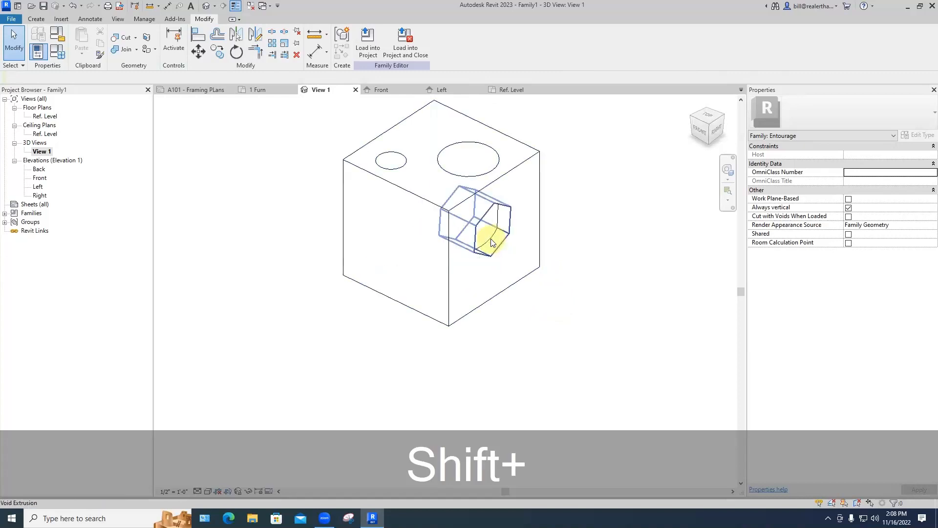
{"action": "left_click", "coordinate": [491, 242]}
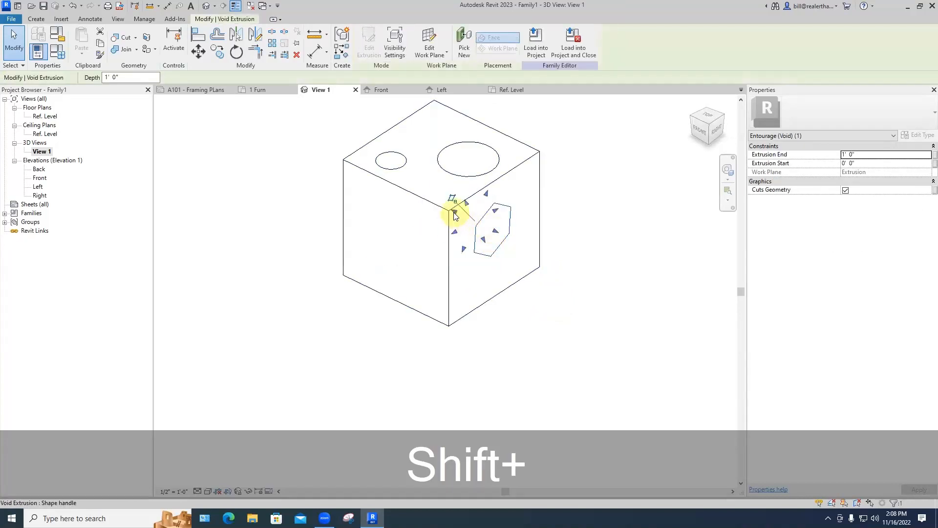
{"action": "left_click_drag", "start_coordinate": [455, 215], "coordinate": [314, 177]}
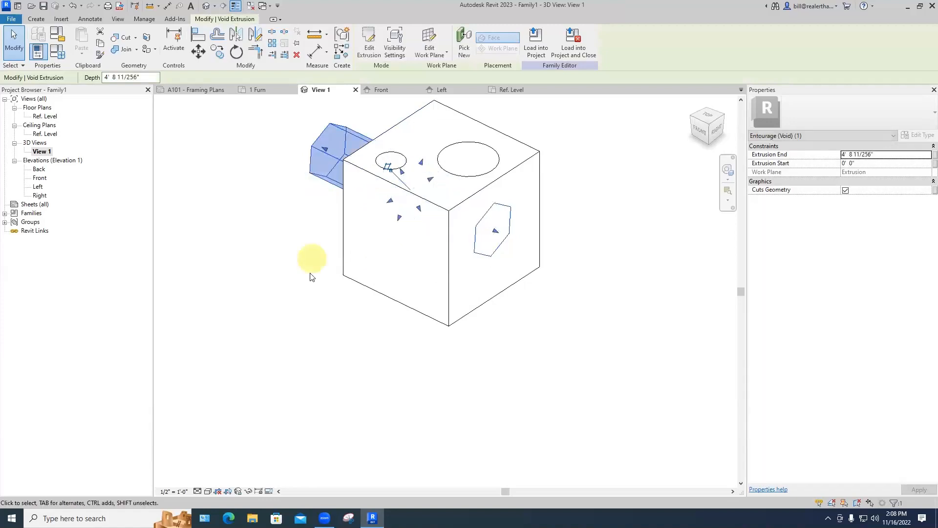
{"action": "left_click", "coordinate": [371, 332]}
{"action": "middle_click_drag", "start_coordinate": [442, 310], "coordinate": [542, 378], "text": "shift"}
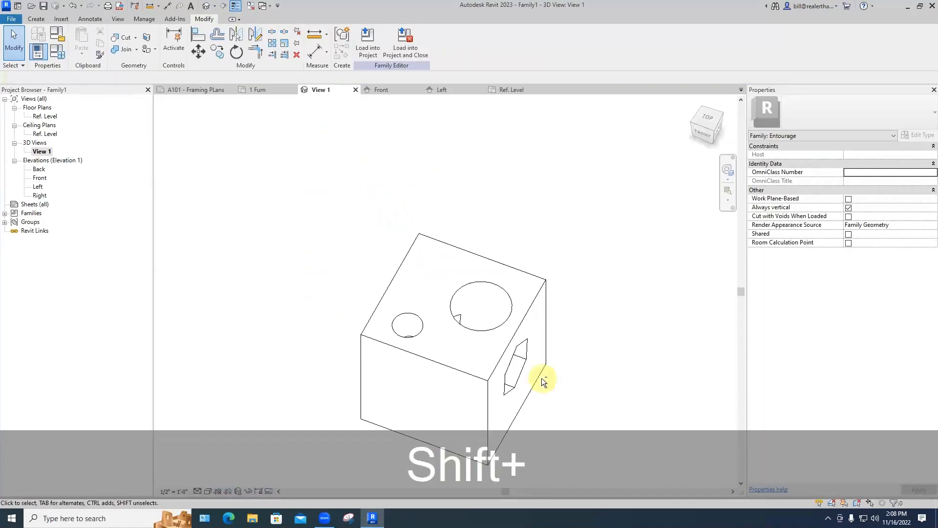
{"action": "middle_click_drag", "start_coordinate": [491, 340], "coordinate": [414, 389], "text": "shift"}
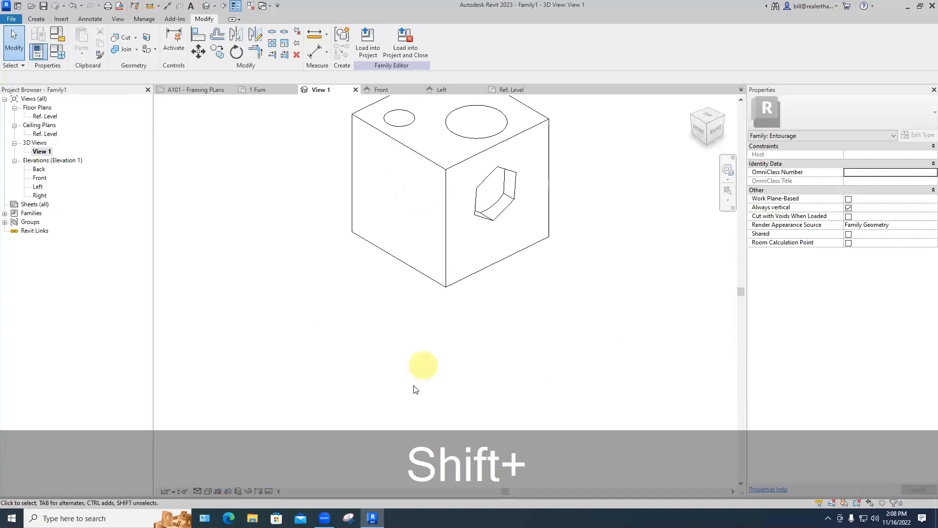
Step: Orbit the shaded cube around until it faces the hexagonal cut
{"action": "left_click", "coordinate": [208, 491]}
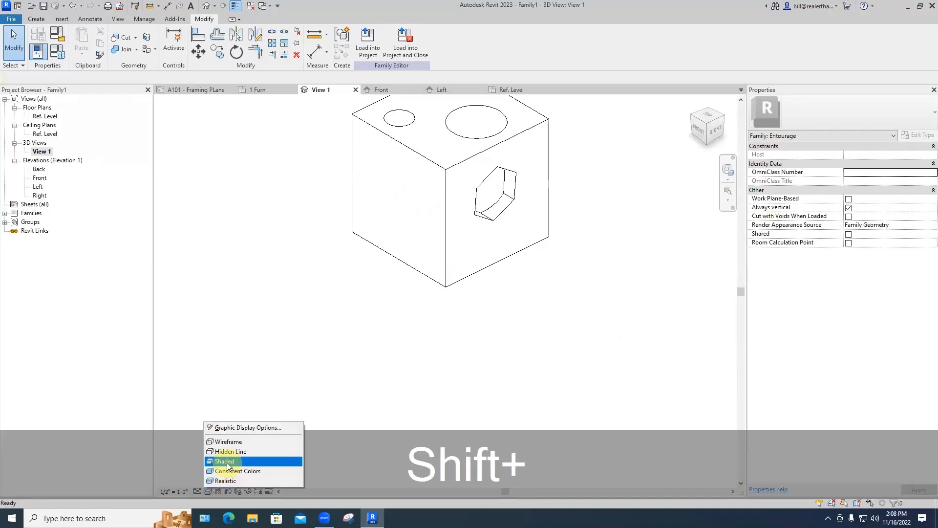
{"action": "mouse_move", "coordinate": [454, 313]}
{"action": "middle_mouse_down", "text": "shift"}
{"action": "mouse_move", "coordinate": [436, 272]}
{"action": "mouse_move", "coordinate": [444, 256]}
{"action": "mouse_move", "coordinate": [459, 306]}
{"action": "mouse_move", "coordinate": [493, 303]}
{"action": "mouse_move", "coordinate": [508, 327]}
{"action": "mouse_move", "coordinate": [511, 310]}
{"action": "middle_mouse_up", "text": "shift"}
{"action": "middle_click_drag", "start_coordinate": [492, 351], "coordinate": [490, 272], "text": "shift"}
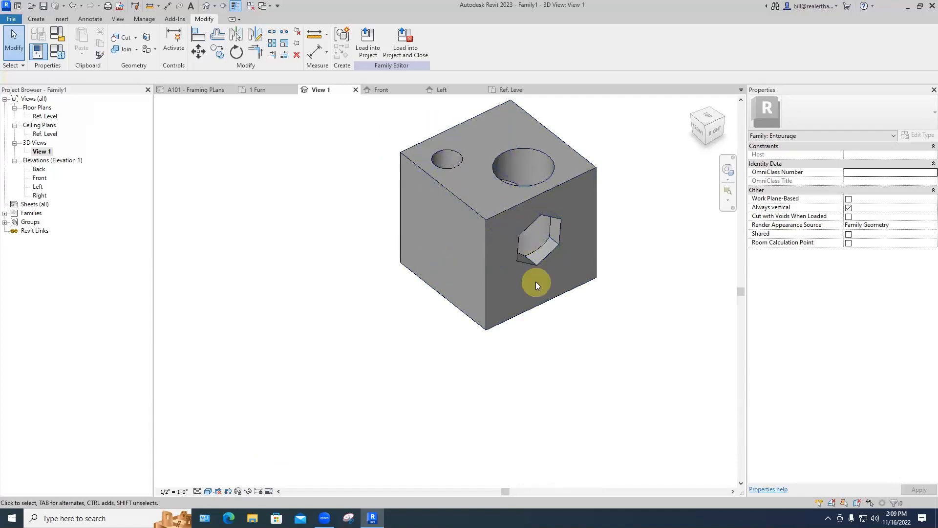
{"action": "middle_click_drag", "start_coordinate": [482, 255], "coordinate": [457, 310], "text": "shift"}
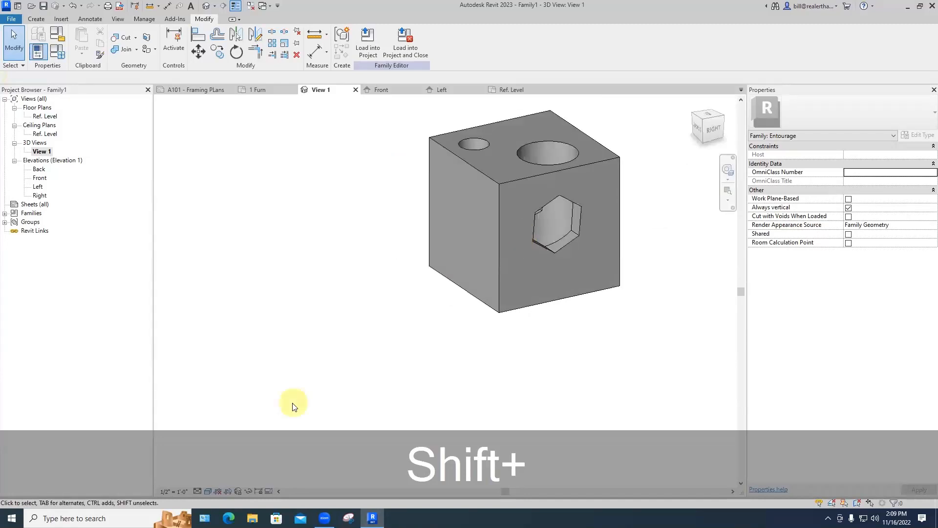
Step: Switch the 3D view to Wireframe and orbit to see the void running through the block
{"action": "left_click", "coordinate": [208, 491]}
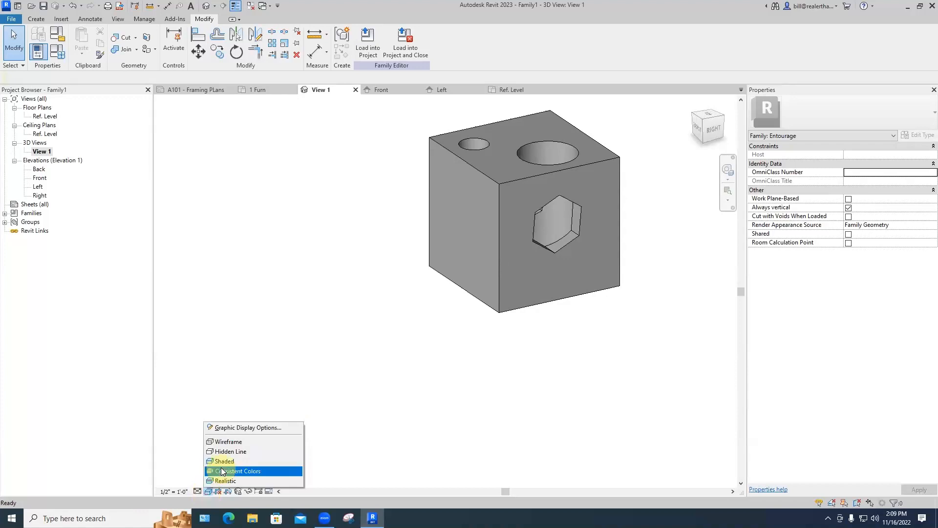
{"action": "left_click", "coordinate": [225, 444]}
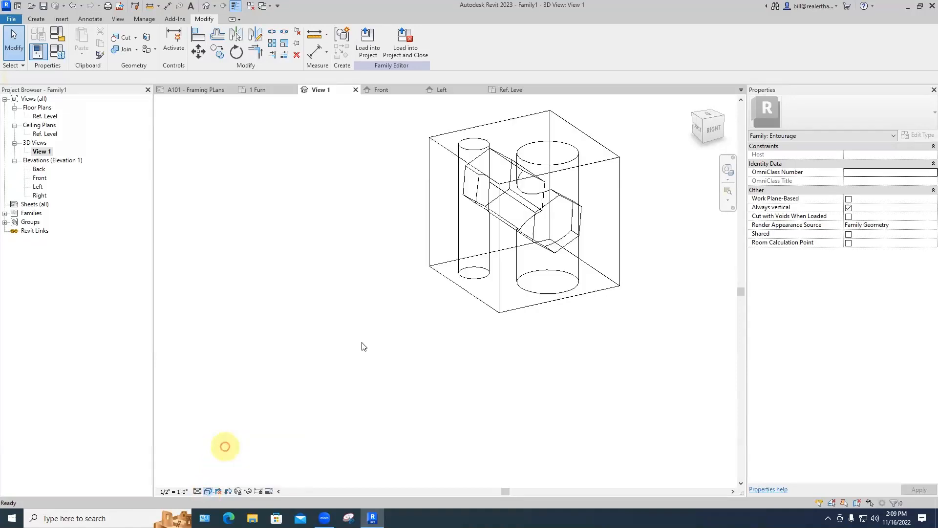
{"action": "middle_click_drag", "start_coordinate": [419, 324], "coordinate": [590, 319], "text": "shift"}
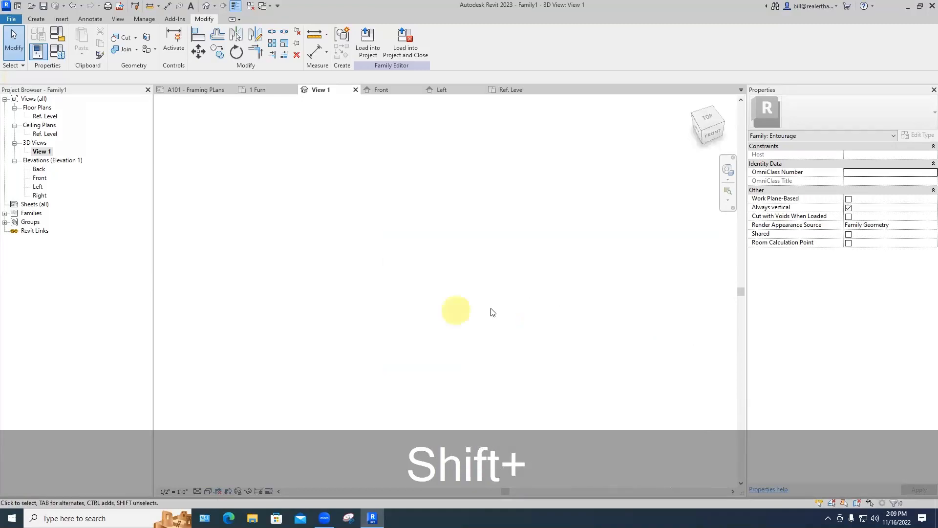
{"action": "scroll", "coordinate": [557, 322], "scroll_direction": "down", "scroll_amount": 5}
{"action": "middle_click_drag", "start_coordinate": [590, 366], "coordinate": [435, 244]}
{"action": "scroll", "coordinate": [464, 294], "scroll_direction": "up", "scroll_amount": 3}
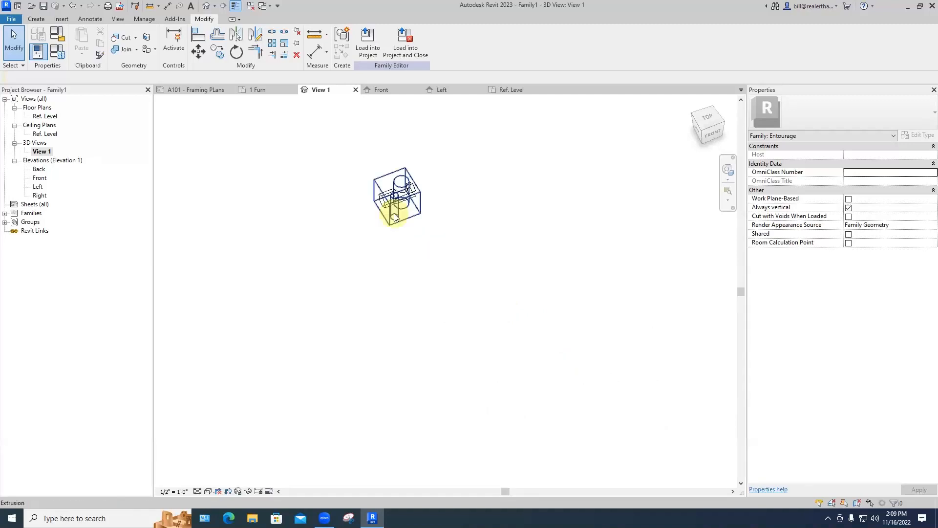
{"action": "left_click", "coordinate": [394, 216]}
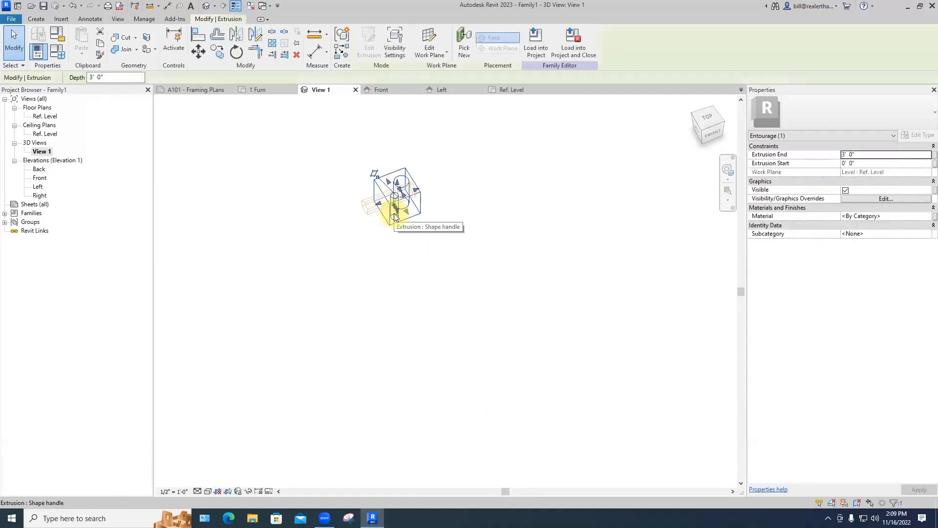
{"action": "middle_click_drag", "start_coordinate": [394, 215], "coordinate": [503, 224], "text": "shift"}
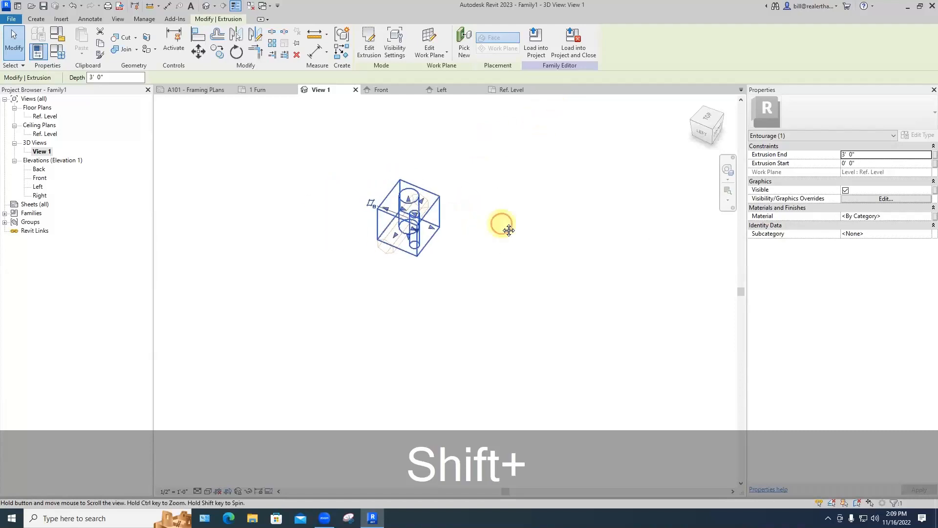
Step: Clear the selection, orbit to a side view, and return the visual style to Shaded
{"action": "key", "text": "shift+Escape"}
{"action": "scroll", "coordinate": [431, 247], "scroll_direction": "up", "scroll_amount": 3}
{"action": "mouse_move", "coordinate": [431, 247]}
{"action": "middle_mouse_down", "text": "shift"}
{"action": "mouse_move", "coordinate": [557, 169]}
{"action": "mouse_move", "coordinate": [464, 220]}
{"action": "mouse_move", "coordinate": [486, 169]}
{"action": "mouse_move", "coordinate": [438, 250]}
{"action": "middle_mouse_up", "text": "shift"}
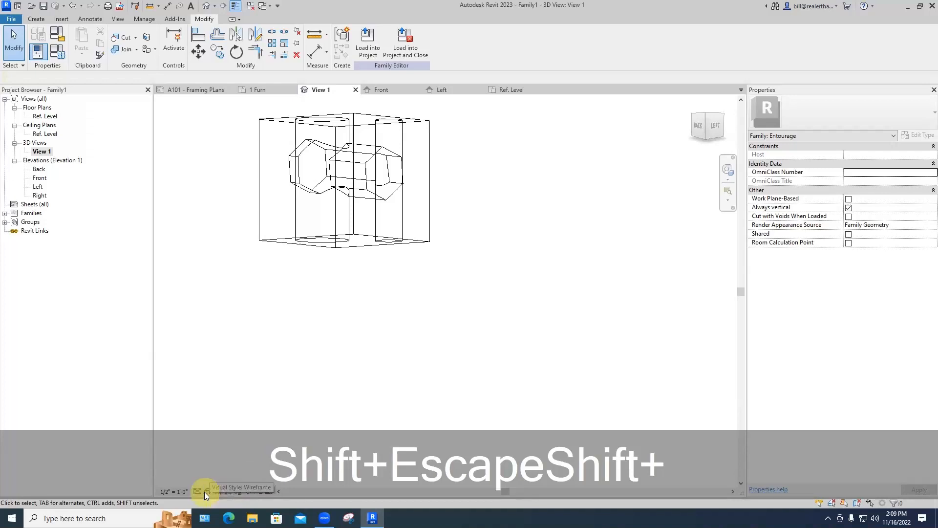
{"action": "left_click", "coordinate": [205, 491]}
{"action": "left_click", "coordinate": [219, 461]}
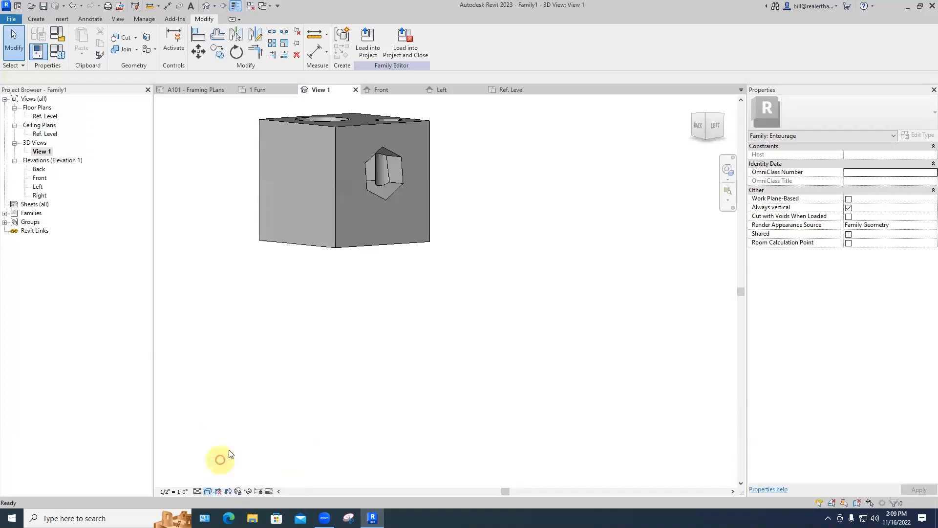
Step: Re-edit the block's profile, nudge the small circle slightly left and down, and finish
{"action": "mouse_move", "coordinate": [422, 221]}
{"action": "middle_mouse_down"}
{"action": "mouse_move", "coordinate": [406, 236]}
{"action": "mouse_move", "coordinate": [393, 331]}
{"action": "middle_mouse_up"}
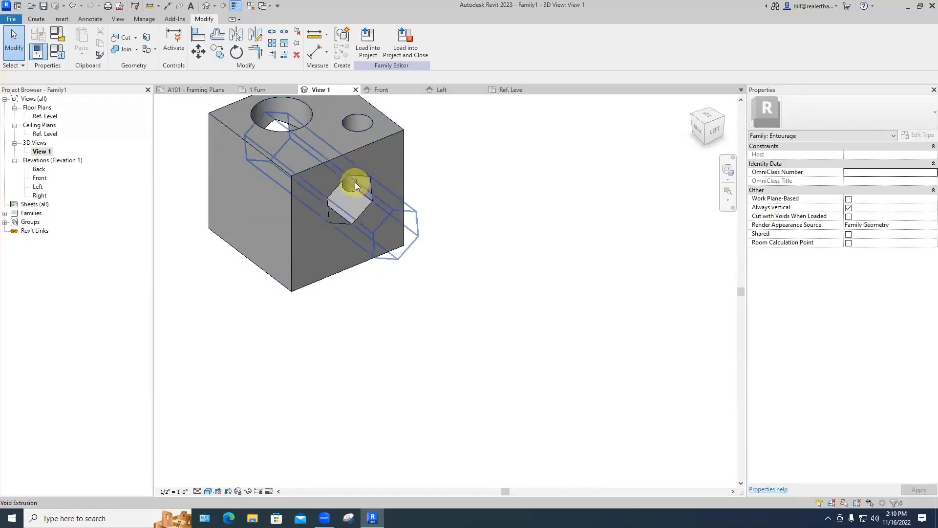
{"action": "left_click", "coordinate": [363, 133]}
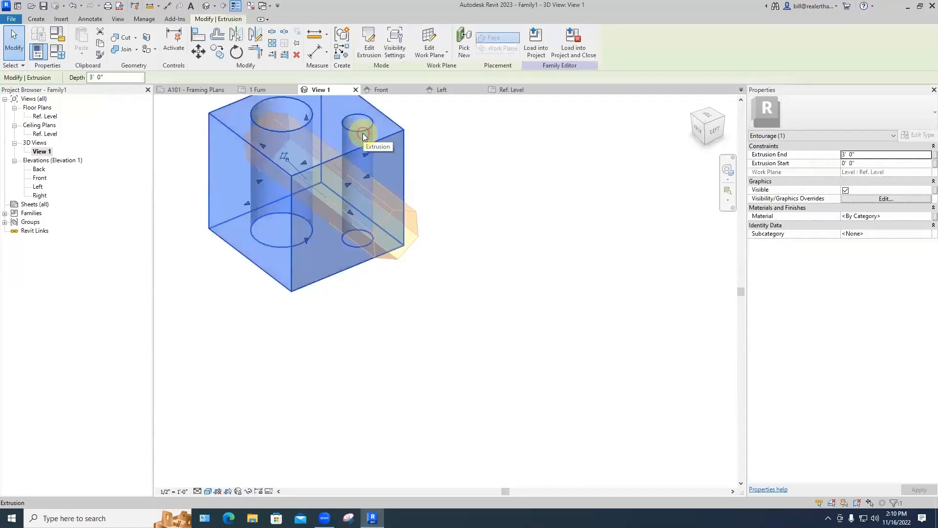
{"action": "left_click", "coordinate": [371, 53]}
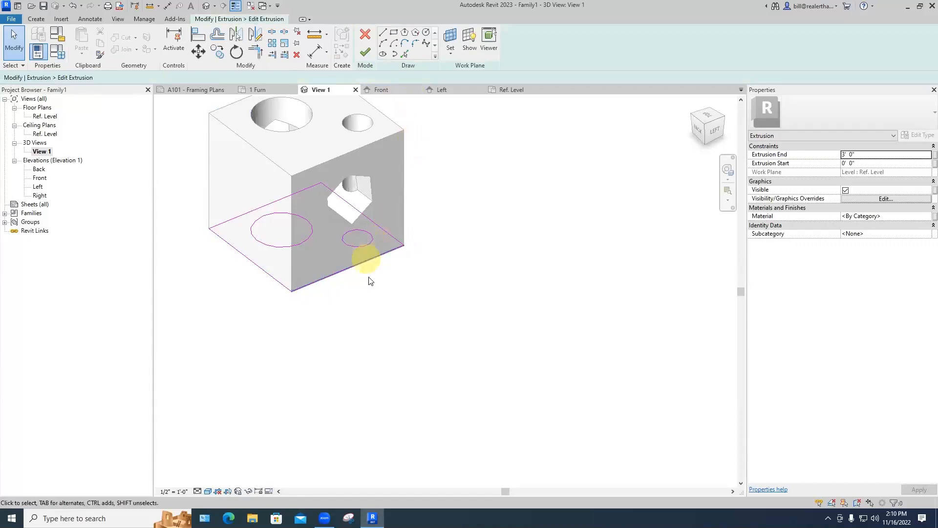
{"action": "left_click_drag", "start_coordinate": [357, 243], "coordinate": [344, 248]}
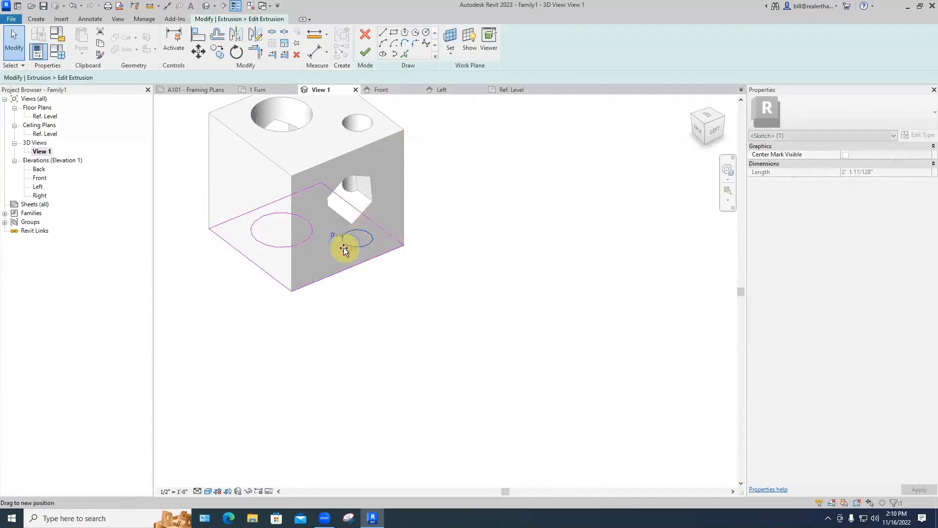
{"action": "middle_click_drag", "start_coordinate": [433, 236], "coordinate": [473, 323]}
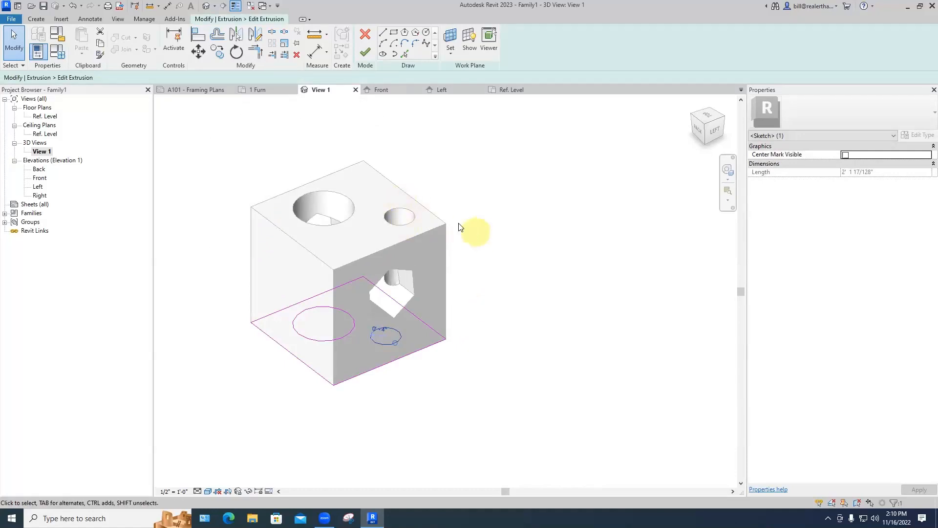
{"action": "left_click", "coordinate": [365, 53]}
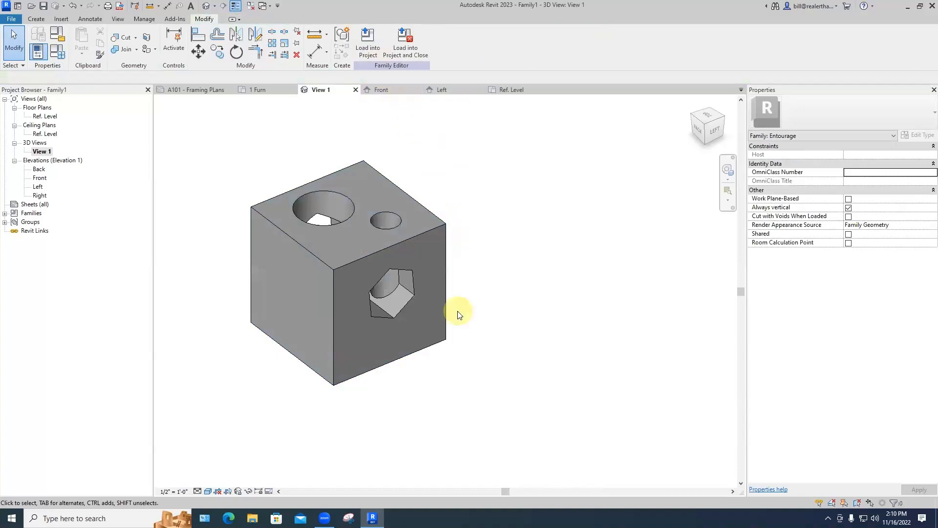
{"action": "middle_click_drag", "start_coordinate": [444, 300], "coordinate": [546, 338], "text": "shift"}
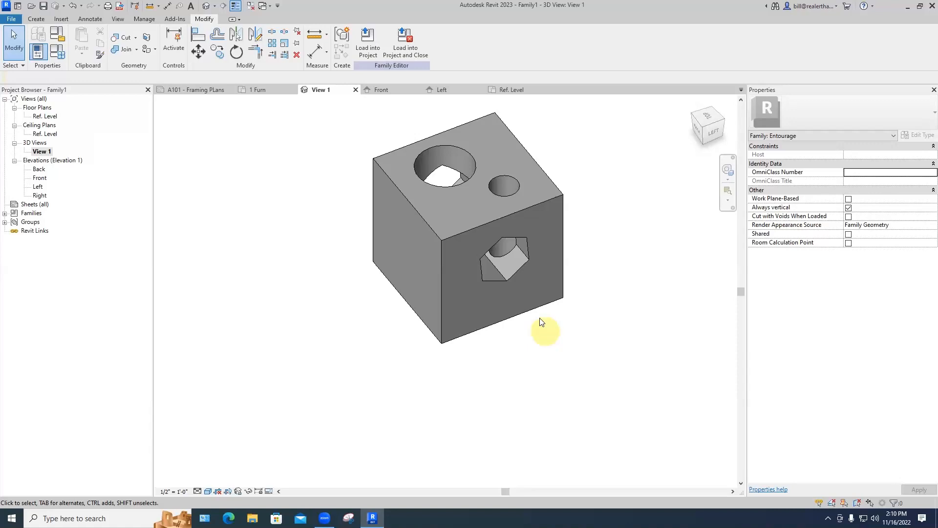
{"action": "middle_click_drag", "start_coordinate": [529, 325], "coordinate": [534, 400]}
{"action": "scroll", "coordinate": [528, 393], "scroll_direction": "up", "scroll_amount": 1}
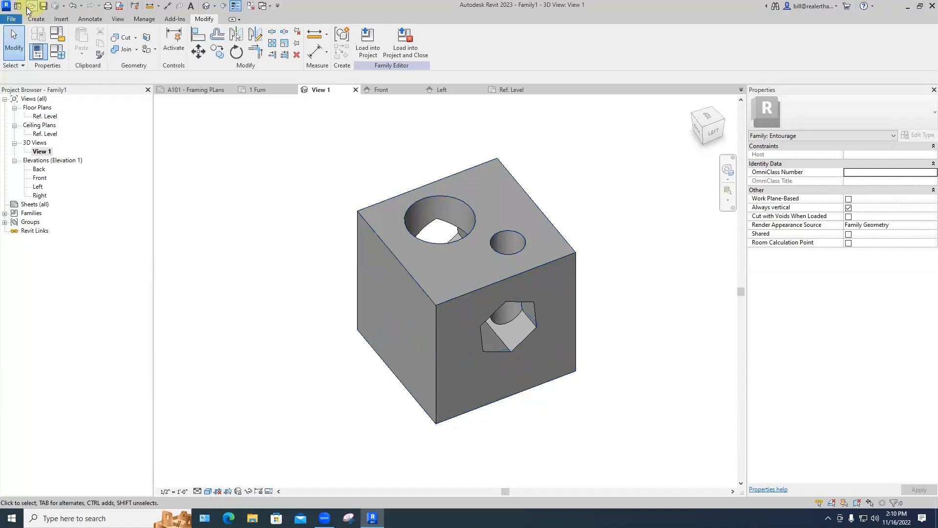
Step: Start saving the family and create a new 'Revit Families' folder in Documents
{"action": "left_click", "coordinate": [10, 19]}
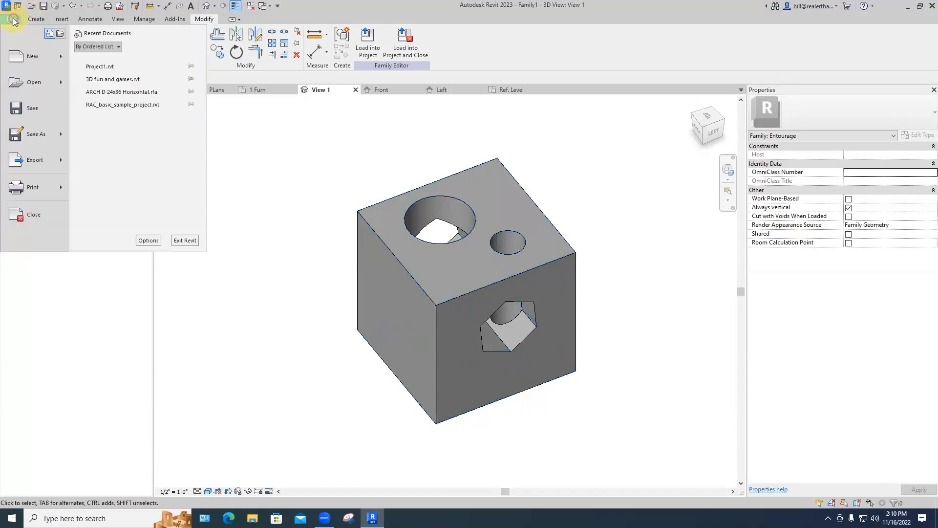
{"action": "left_click", "coordinate": [30, 110]}
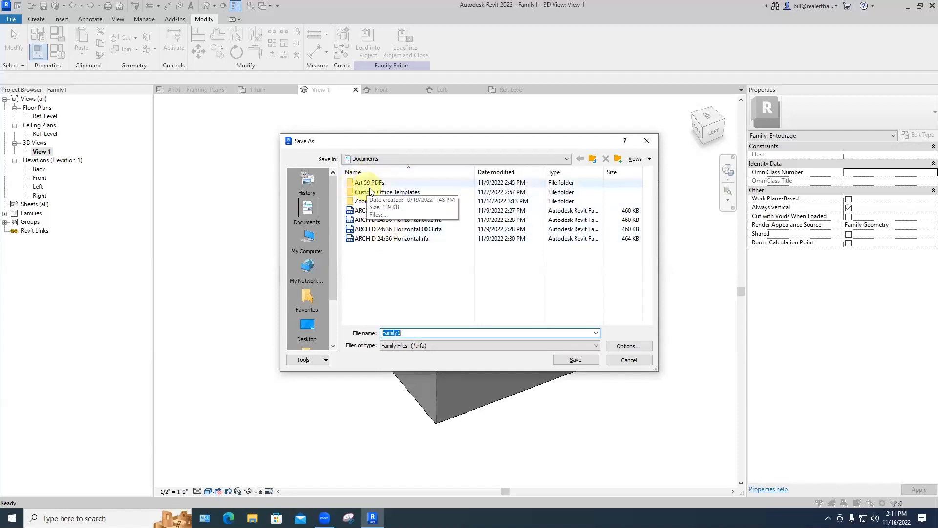
{"action": "right_click", "coordinate": [368, 272]}
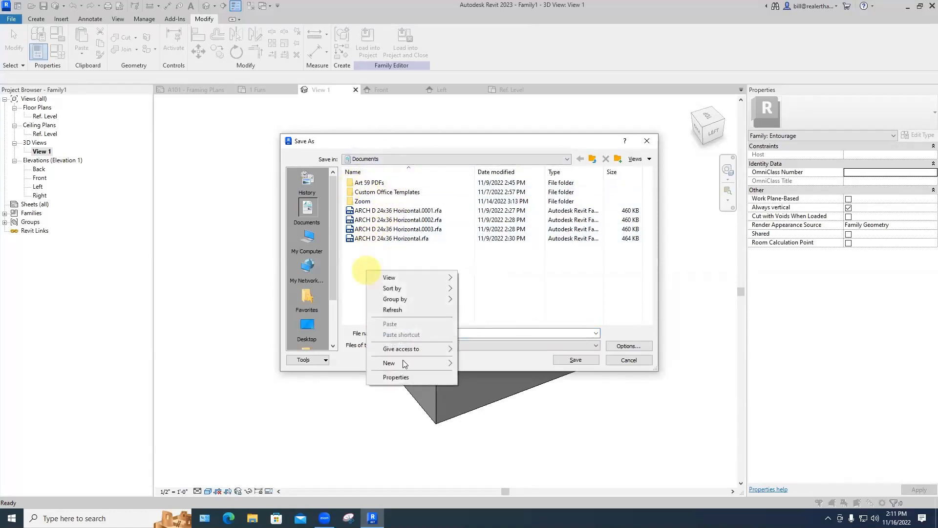
{"action": "mouse_move", "coordinate": [403, 361]}
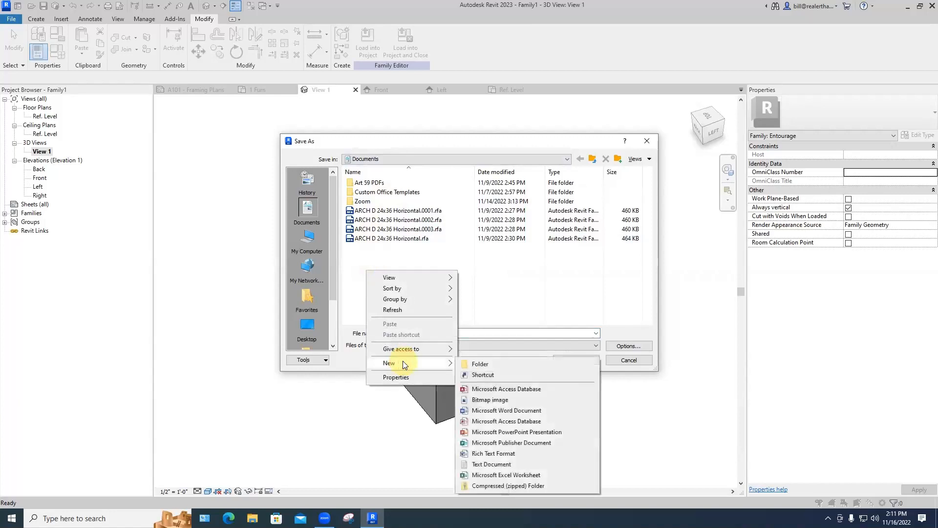
{"action": "left_click", "coordinate": [482, 364]}
{"action": "type", "text": "Revit"}
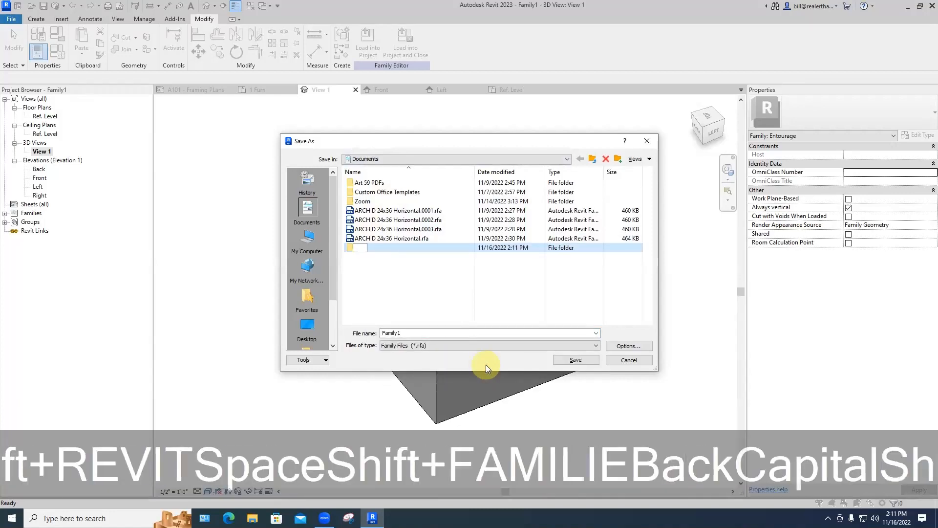
{"action": "type", "text": " Families"}
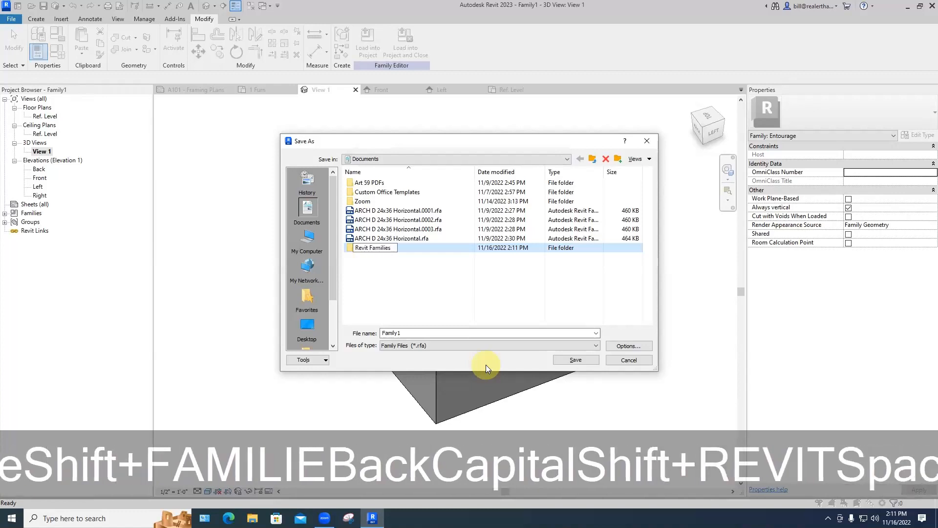
{"action": "key", "text": "Return"}
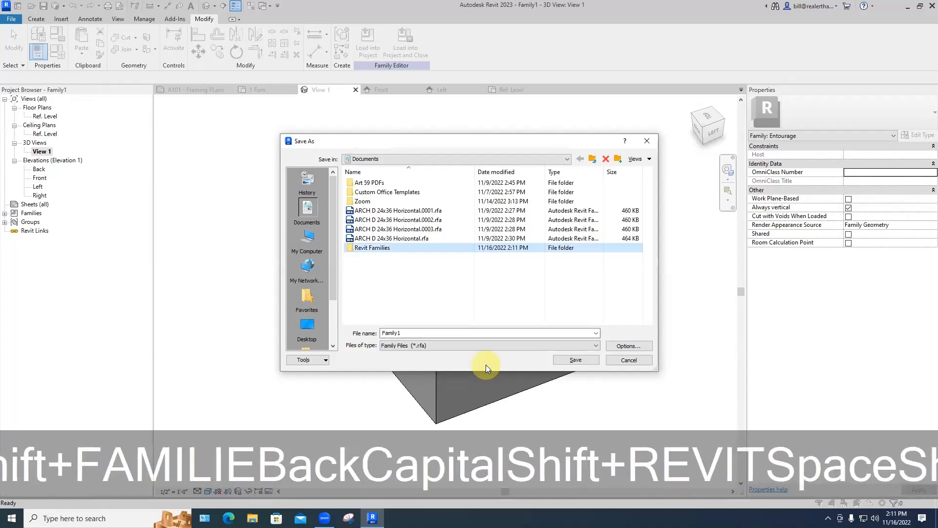
Step: Save the family as 'cat climber' inside the Revit Families folder
{"action": "left_click", "coordinate": [376, 286]}
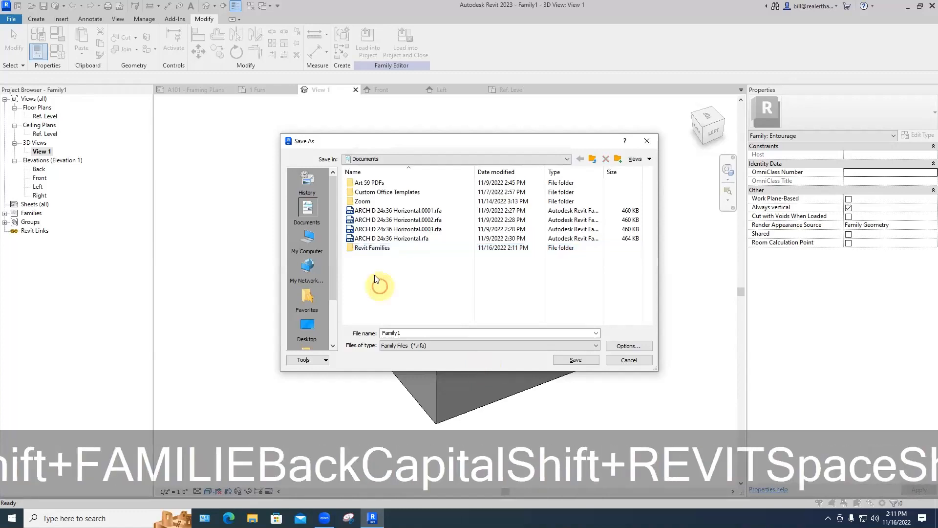
{"action": "double_click", "coordinate": [370, 249]}
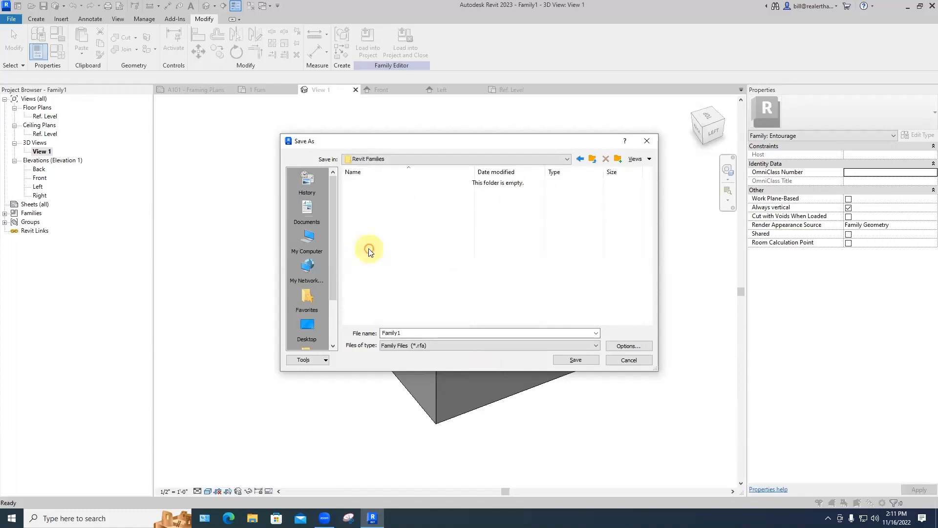
{"action": "left_click_drag", "start_coordinate": [411, 333], "coordinate": [355, 337]}
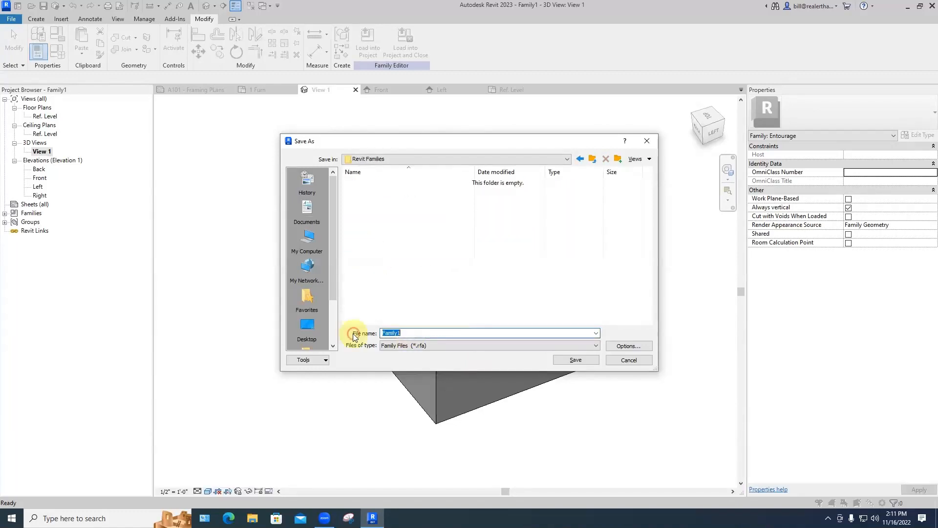
{"action": "type", "text": "cat c"}
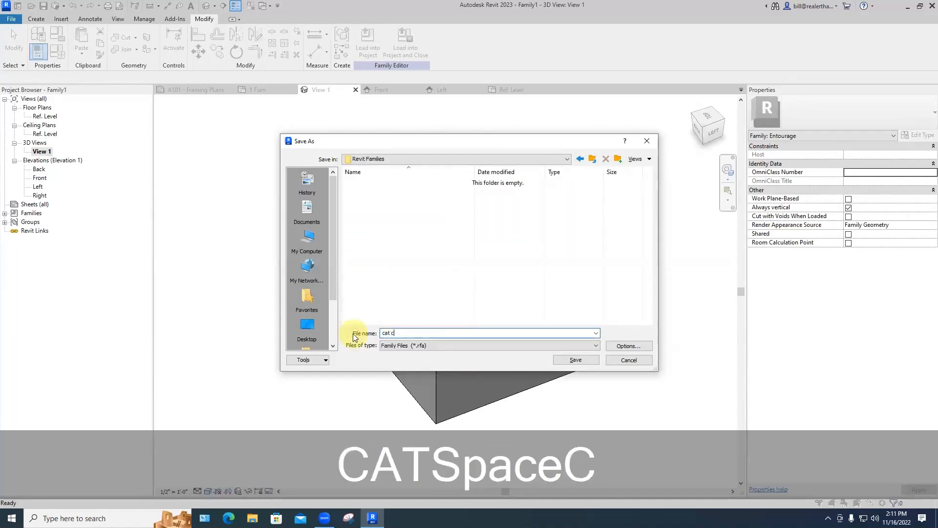
{"action": "type", "text": "limber"}
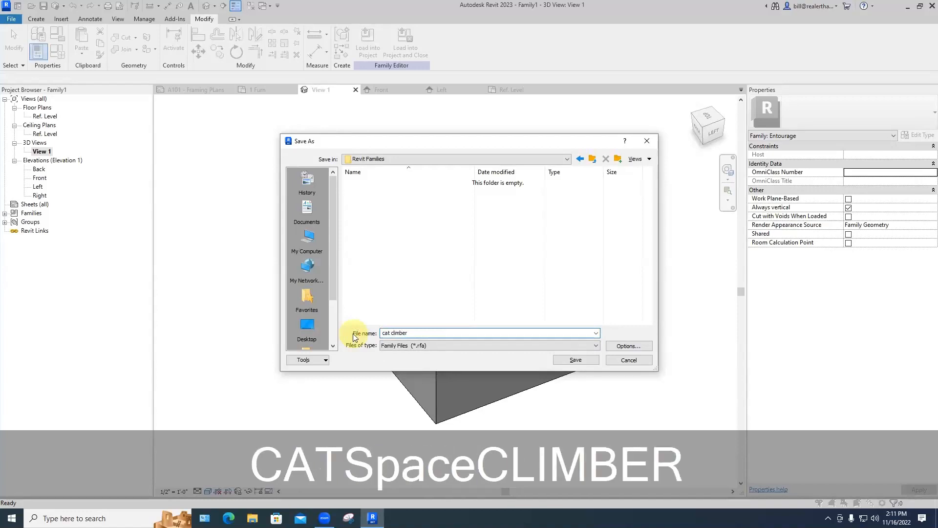
{"action": "key", "text": "Return"}
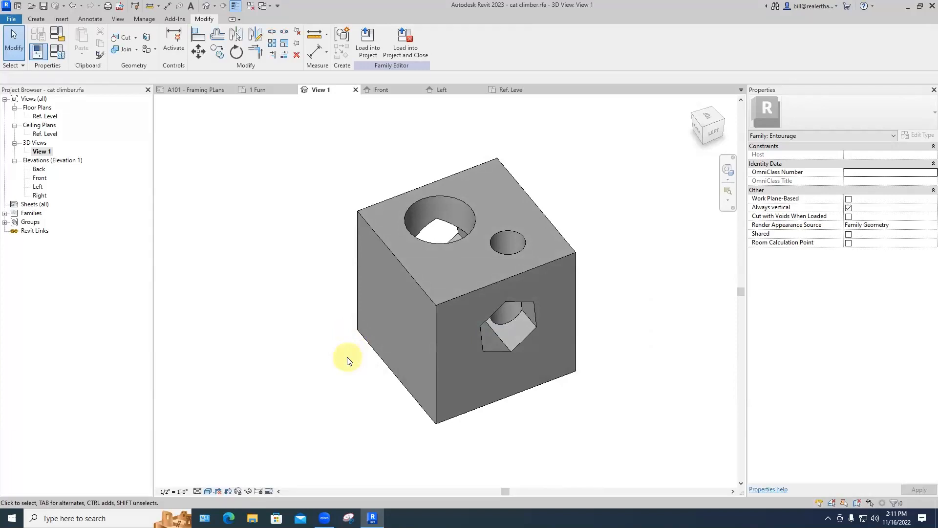
Step: Load the cat climber into Project1 and place it beside the lower-right armchair in 1 Furn
{"action": "left_click", "coordinate": [404, 50]}
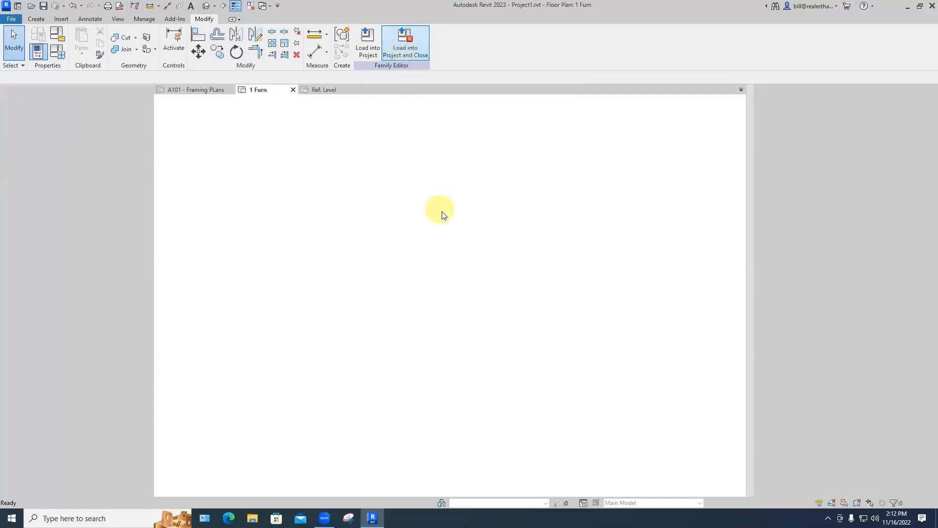
{"action": "scroll", "coordinate": [486, 220], "scroll_direction": "up", "scroll_amount": 6}
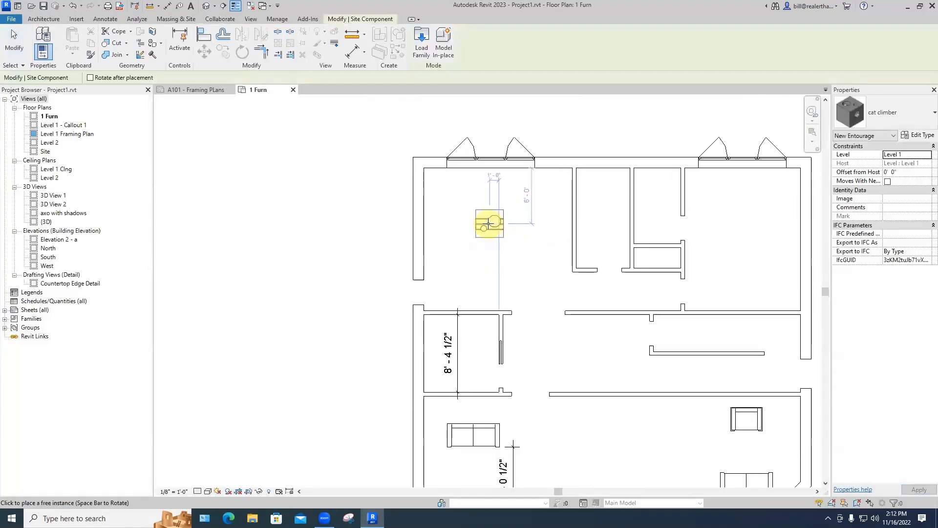
{"action": "scroll", "coordinate": [488, 223], "scroll_direction": "up", "scroll_amount": 2}
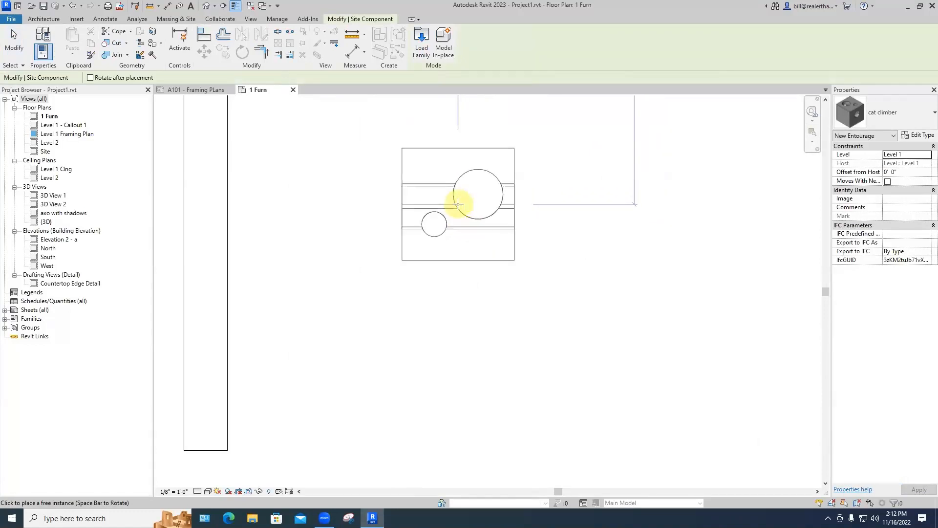
{"action": "scroll", "coordinate": [459, 204], "scroll_direction": "down", "scroll_amount": 5}
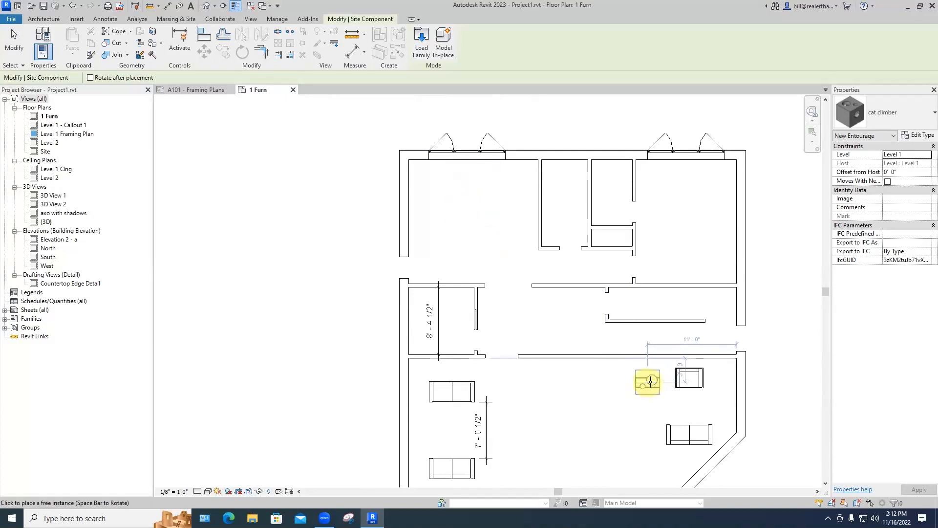
{"action": "left_click", "coordinate": [650, 381]}
{"action": "key", "text": "Escape"}
{"action": "key", "text": "Escape"}
{"action": "key", "text": "Escape"}
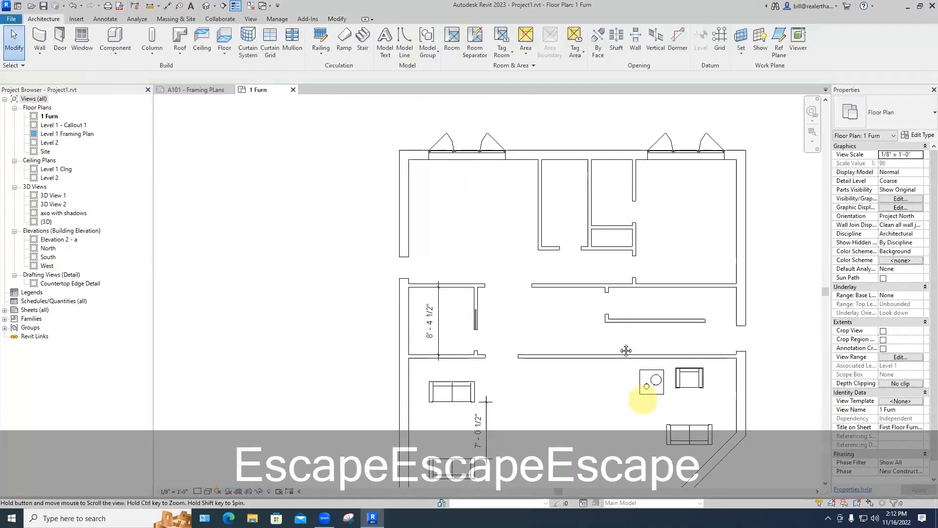
{"action": "middle_click_drag", "start_coordinate": [627, 351], "coordinate": [593, 314]}
{"action": "scroll", "coordinate": [591, 323], "scroll_direction": "up", "scroll_amount": 5}
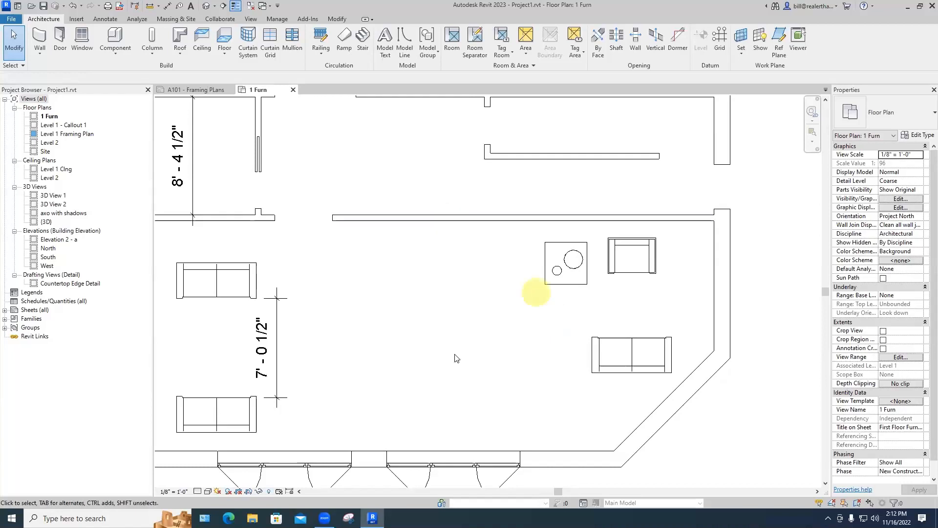
Step: Create a perspective camera view, 3D View 3, aimed at the cat climber and armchair
{"action": "left_click", "coordinate": [251, 19]}
{"action": "left_click", "coordinate": [305, 57]}
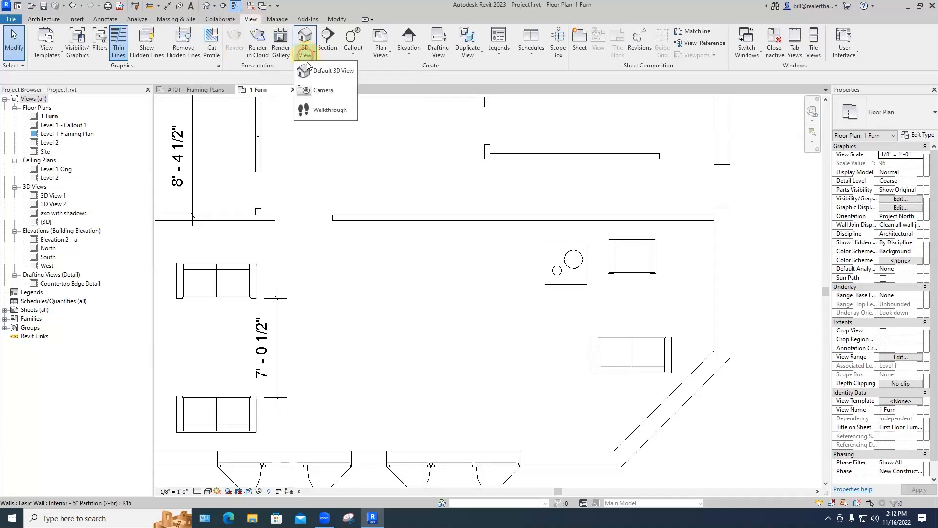
{"action": "left_click", "coordinate": [308, 90]}
{"action": "left_click", "coordinate": [456, 357]}
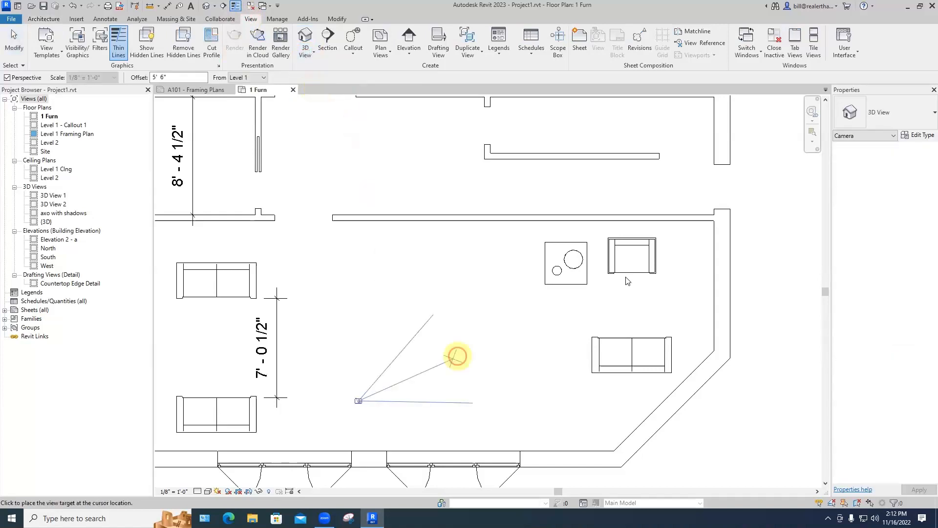
{"action": "middle_click_drag", "start_coordinate": [547, 353], "coordinate": [522, 248]}
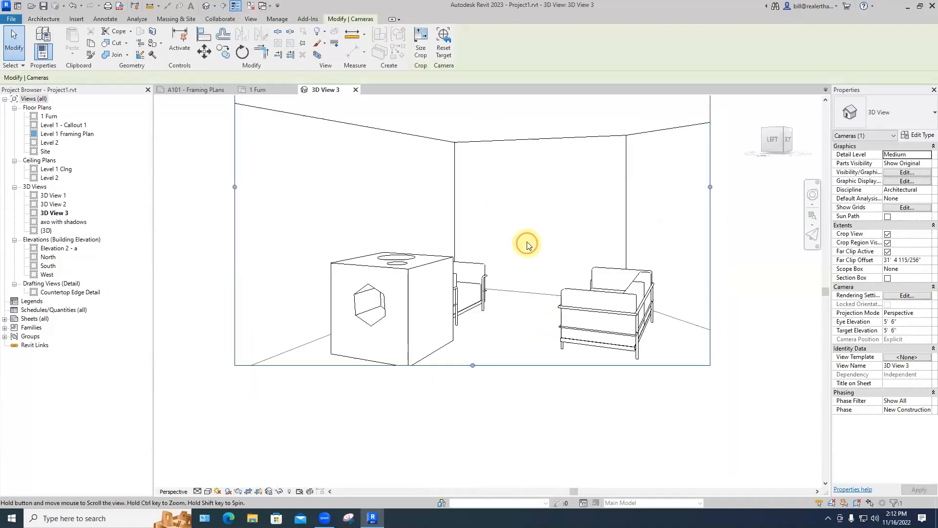
{"action": "left_click", "coordinate": [528, 387]}
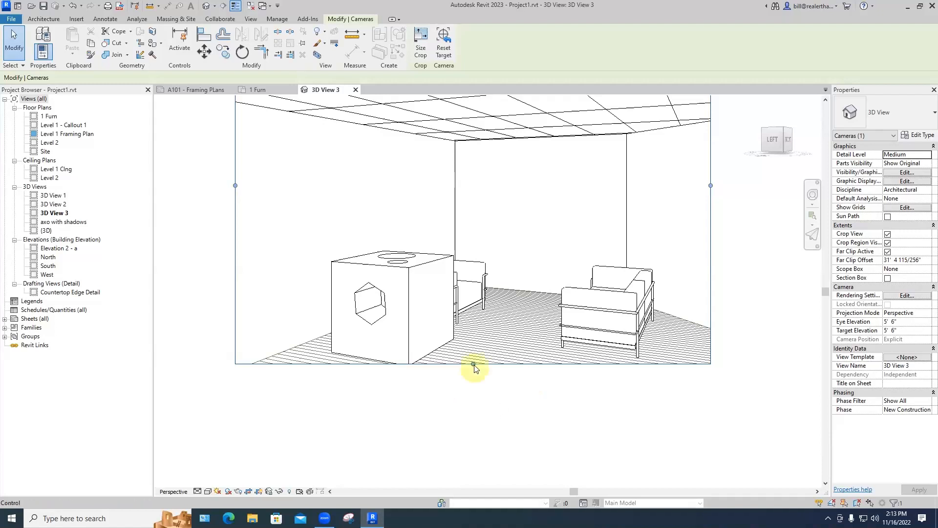
Step: Extend the camera crop region downward, then return to the 1 Furn floor plan
{"action": "left_click_drag", "start_coordinate": [473, 364], "coordinate": [511, 421]}
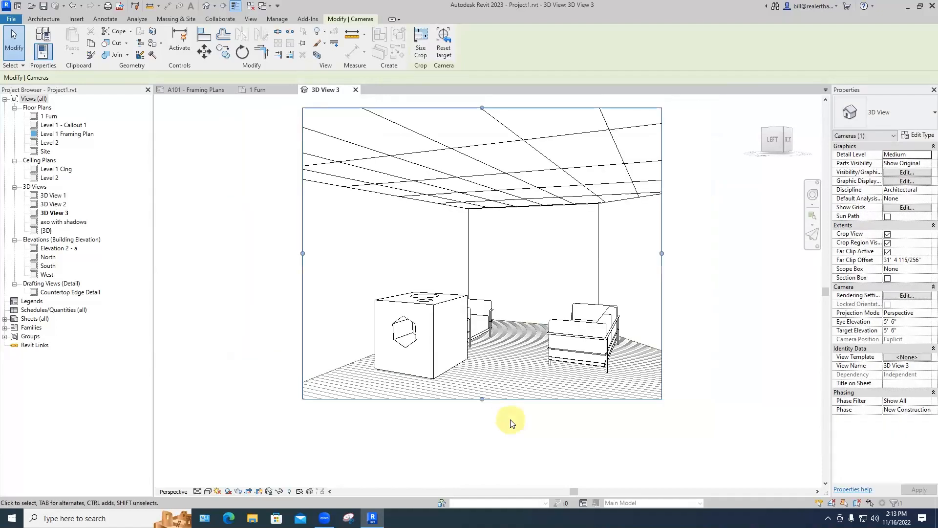
{"action": "left_click", "coordinate": [443, 345]}
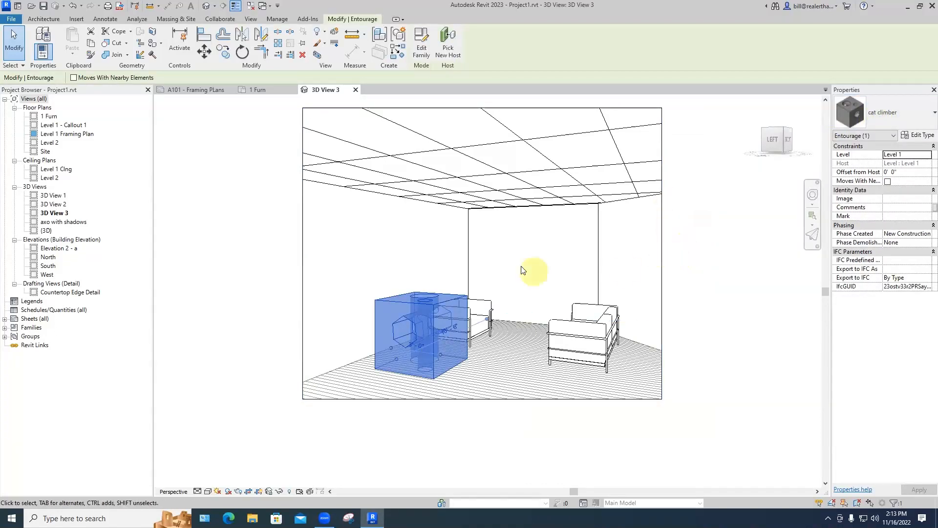
{"action": "left_click", "coordinate": [258, 90]}
{"action": "key", "text": "Escape"}
{"action": "key", "text": "Escape"}
{"action": "scroll", "coordinate": [521, 264], "scroll_direction": "down", "scroll_amount": 3}
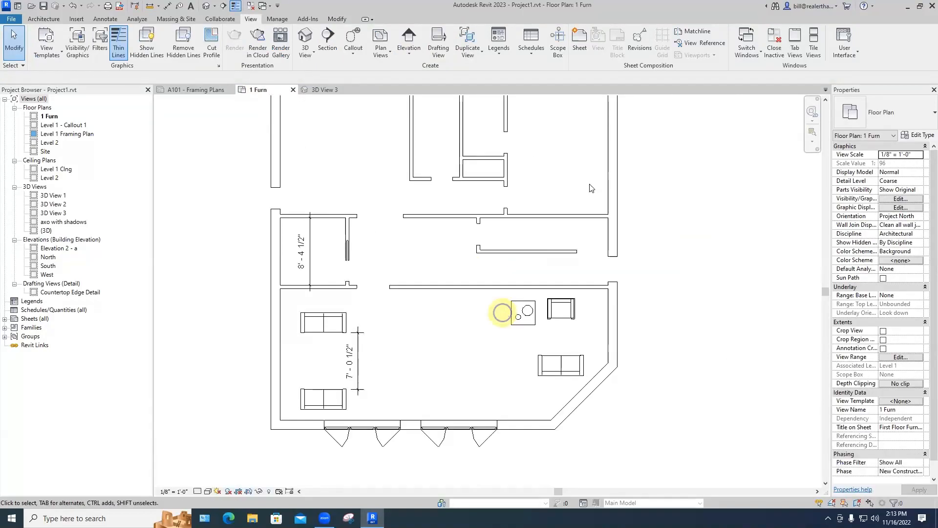
Step: Place a second cat climber component in the upper-right room
{"action": "scroll", "coordinate": [503, 318], "scroll_direction": "up", "scroll_amount": 1}
{"action": "left_click", "coordinate": [44, 19]}
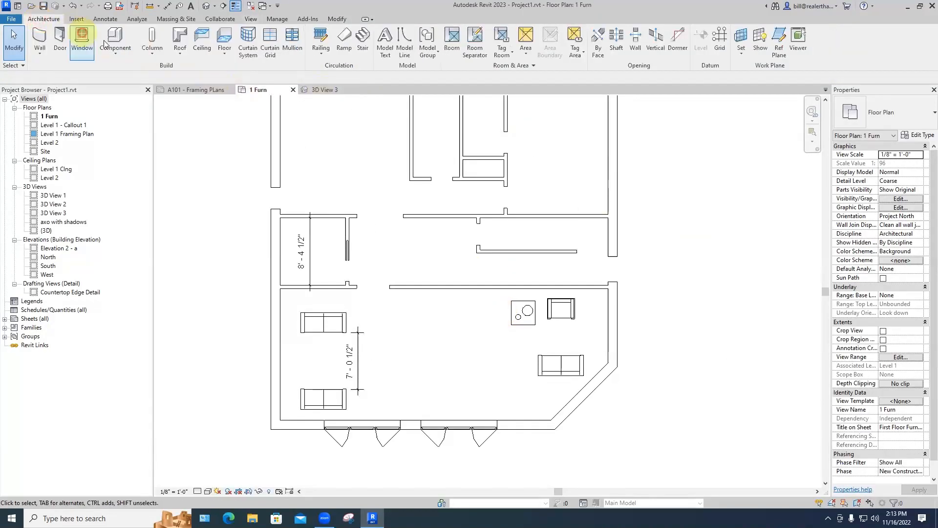
{"action": "left_click", "coordinate": [118, 53]}
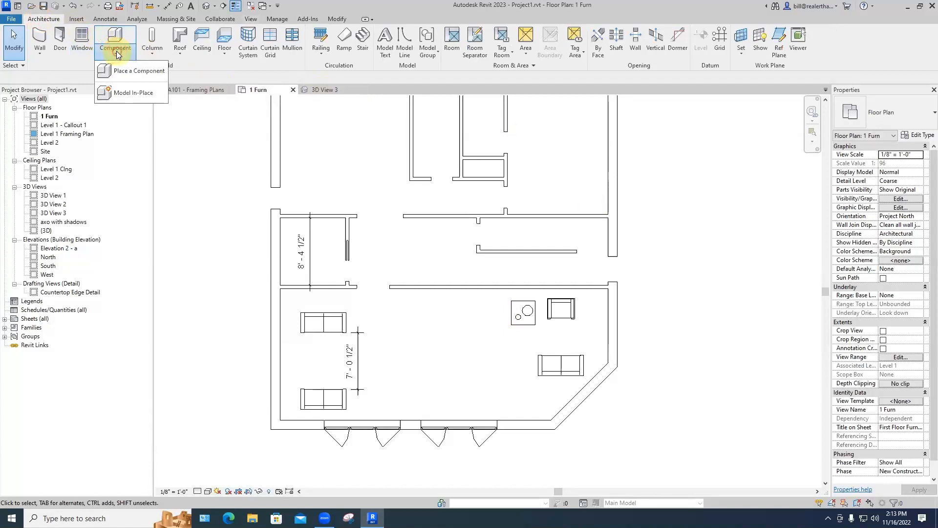
{"action": "left_click", "coordinate": [136, 73]}
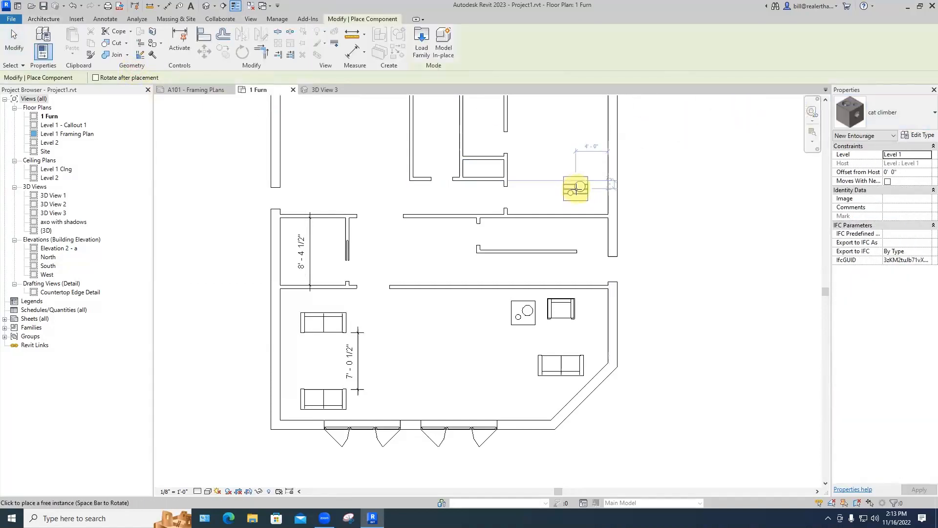
{"action": "left_click", "coordinate": [589, 186]}
{"action": "key", "text": "Escape"}
{"action": "key", "text": "Escape"}
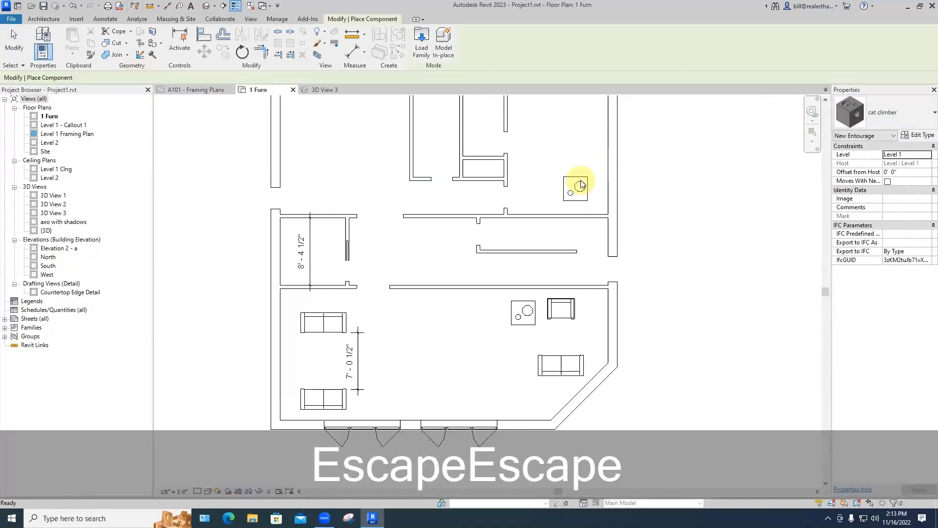
Step: Rotate the new cat climber 45° with RO, then view 3D View 3
{"action": "left_click", "coordinate": [584, 188]}
{"action": "key", "text": "r"}
{"action": "key", "text": "o"}
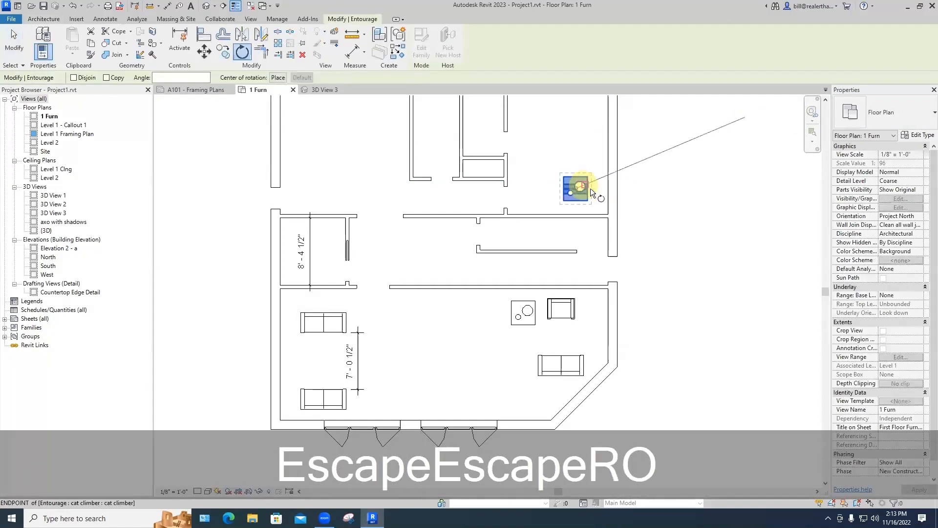
{"action": "left_click", "coordinate": [592, 186]}
{"action": "left_click", "coordinate": [596, 169]}
{"action": "left_click", "coordinate": [654, 196]}
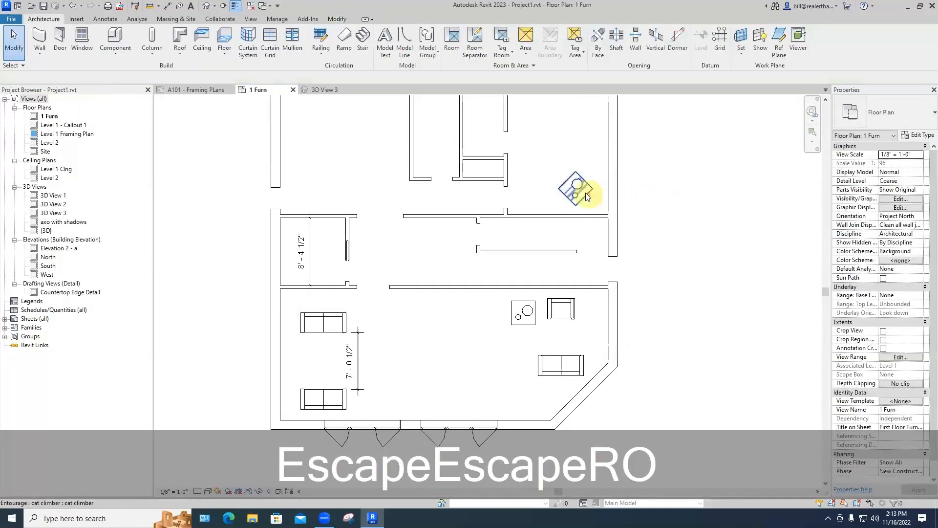
{"action": "left_click", "coordinate": [585, 193]}
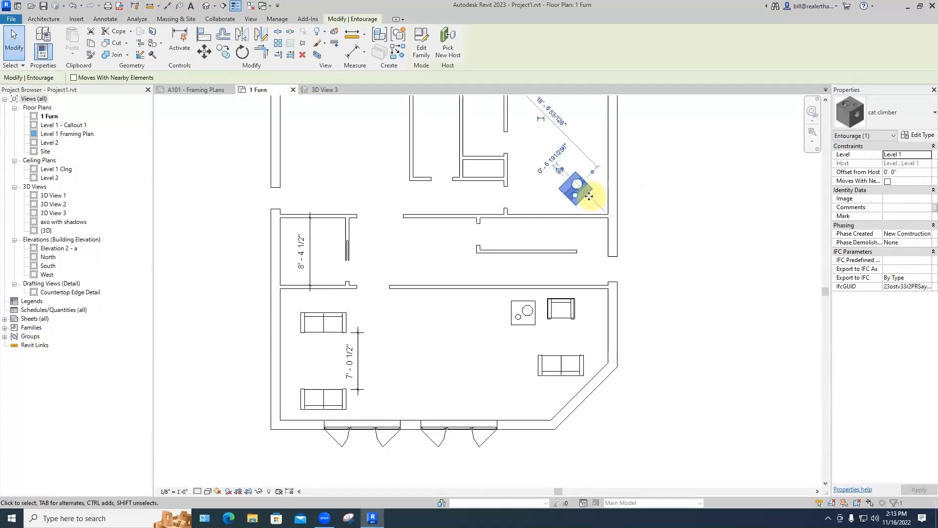
{"action": "left_click", "coordinate": [661, 200]}
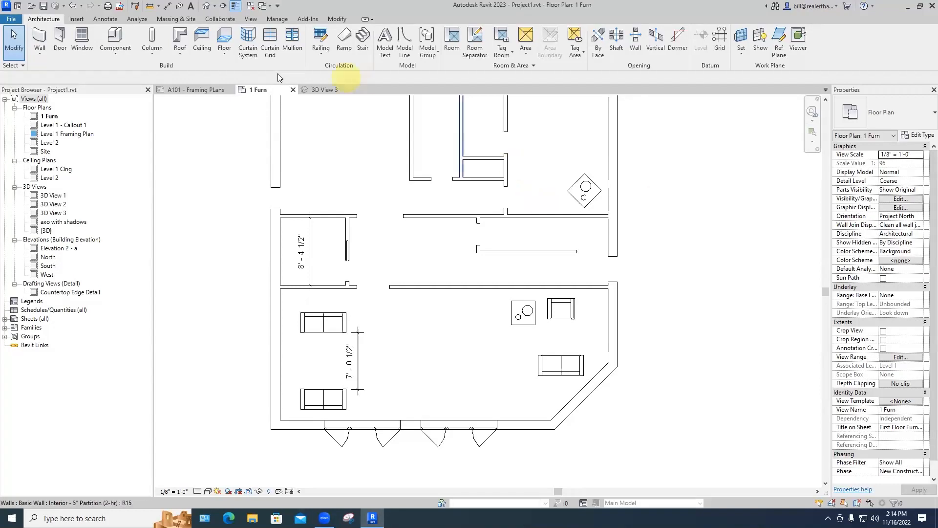
{"action": "left_click", "coordinate": [305, 90]}
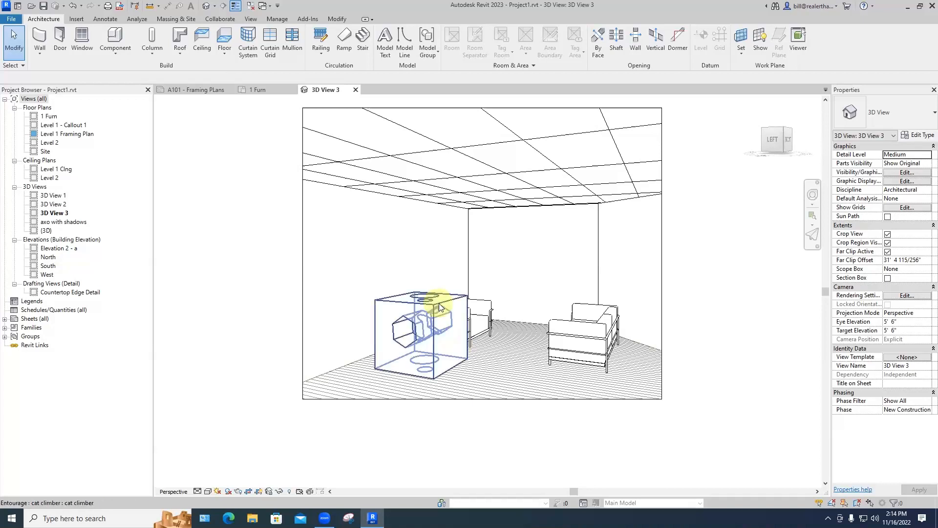
Step: Select the cat climber in 3D View 3 and open it with Edit Family
{"action": "left_click", "coordinate": [423, 304]}
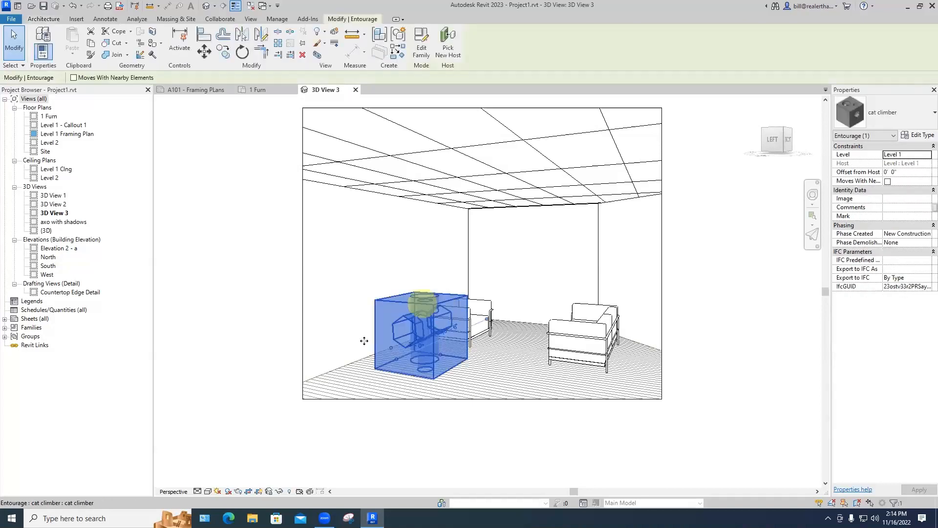
{"action": "left_click", "coordinate": [423, 52]}
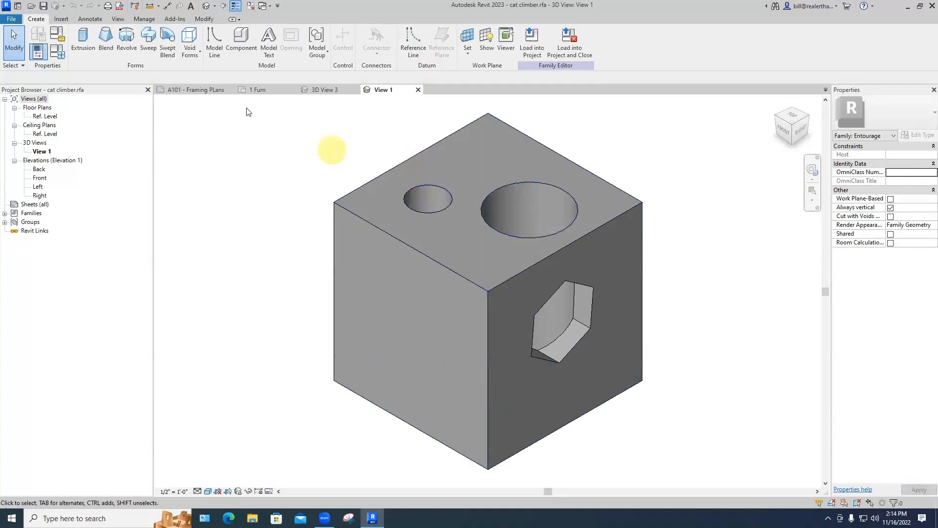
Step: Cut a 1'-7" by 0'-8" rectangular void extrusion into the cube's left face
{"action": "left_click", "coordinate": [188, 53]}
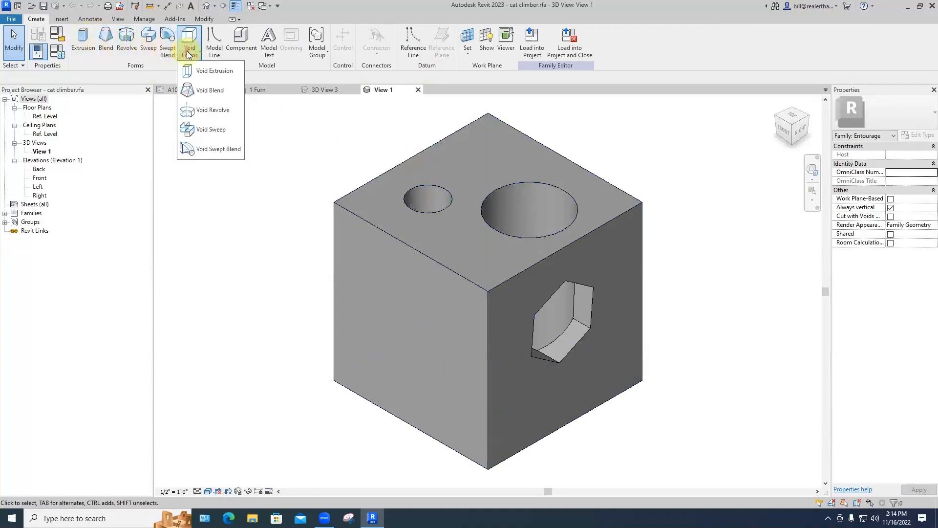
{"action": "left_click", "coordinate": [205, 71]}
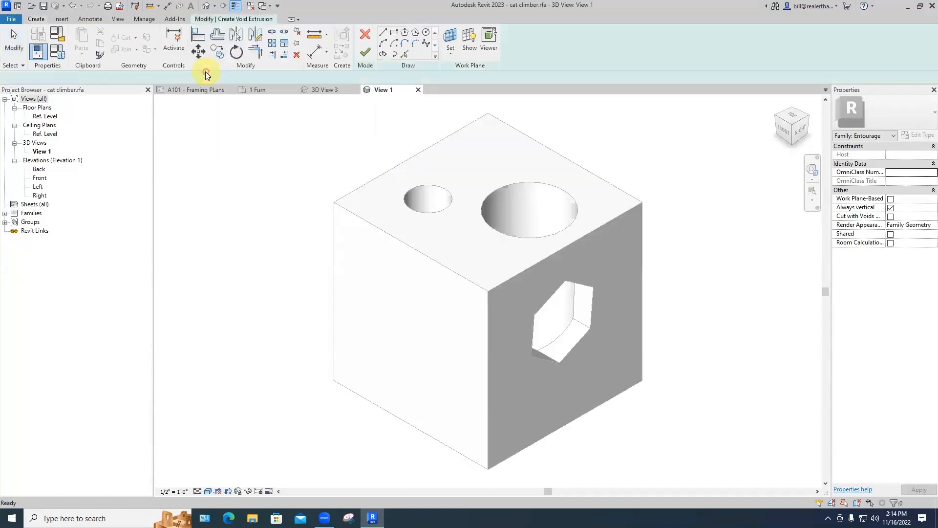
{"action": "left_click", "coordinate": [450, 53]}
{"action": "left_click", "coordinate": [473, 71]}
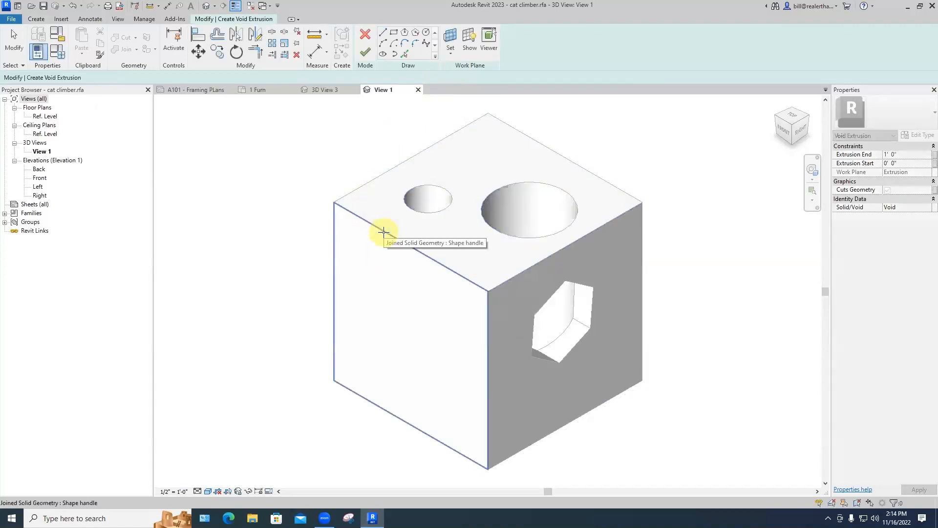
{"action": "left_click", "coordinate": [384, 232]}
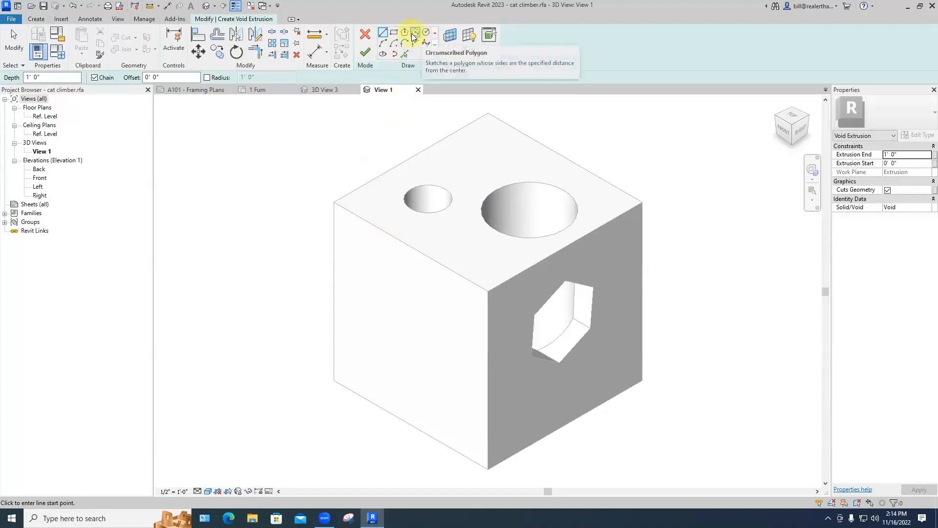
{"action": "left_click", "coordinate": [394, 33]}
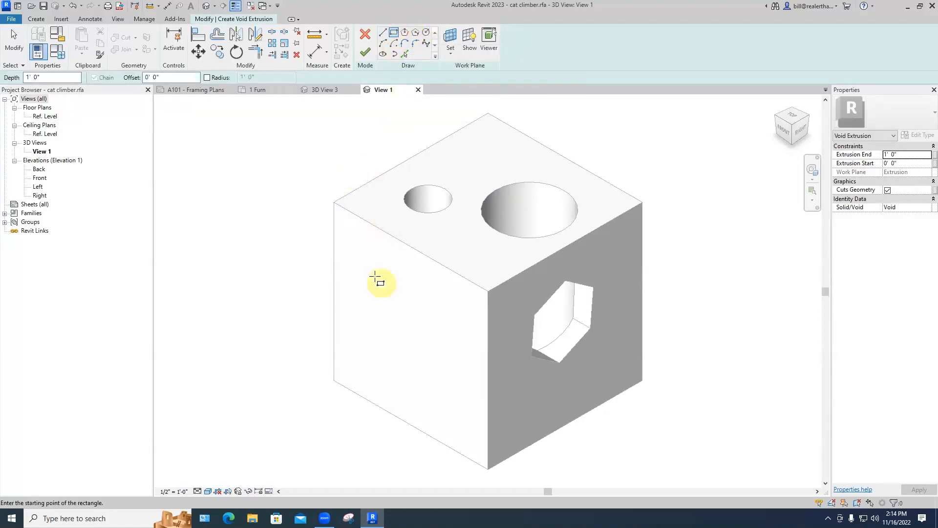
{"action": "left_click", "coordinate": [367, 290]}
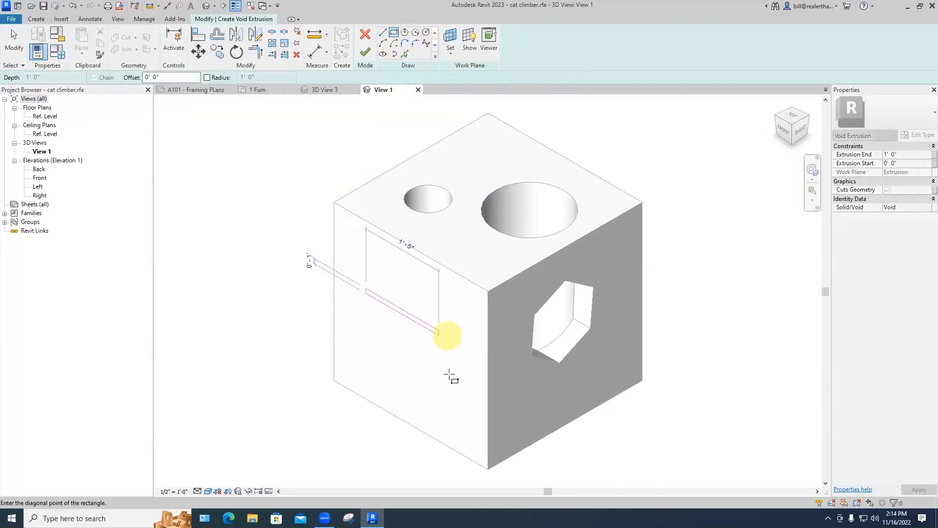
{"action": "left_click", "coordinate": [447, 380]}
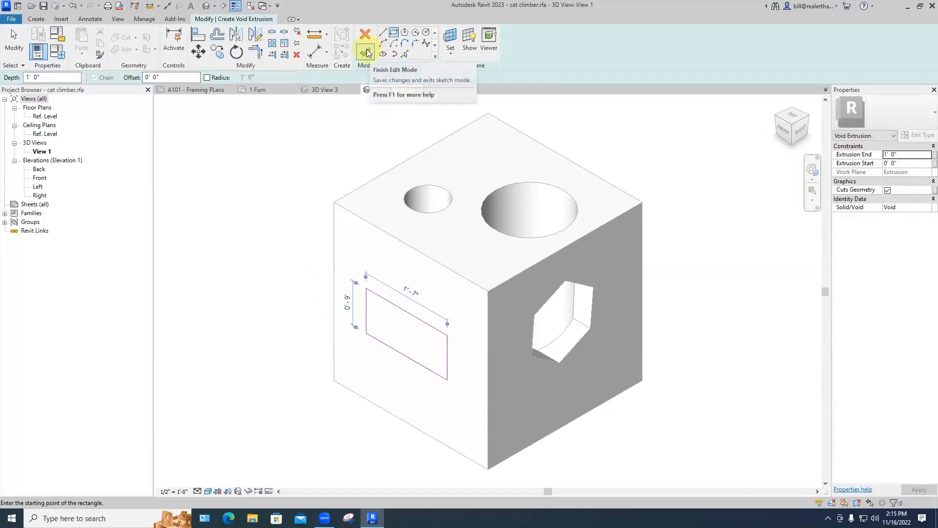
{"action": "left_click", "coordinate": [366, 52]}
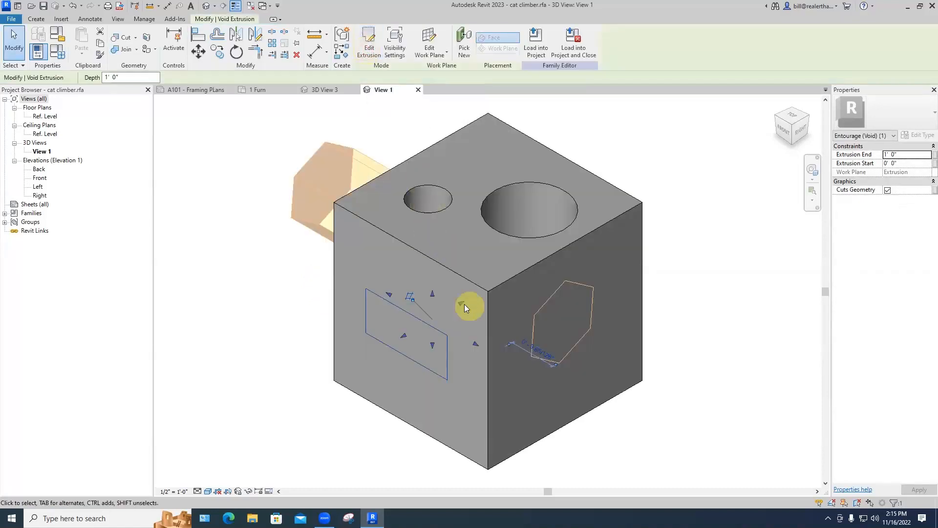
{"action": "left_click", "coordinate": [301, 308]}
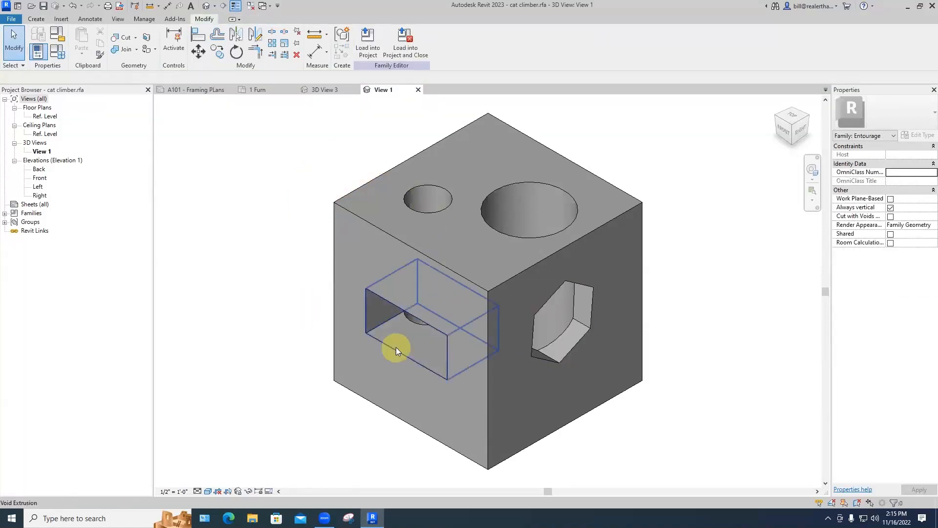
Step: Drag the void's end grip to lengthen it through the block
{"action": "scroll", "coordinate": [396, 347], "scroll_direction": "up", "scroll_amount": 3}
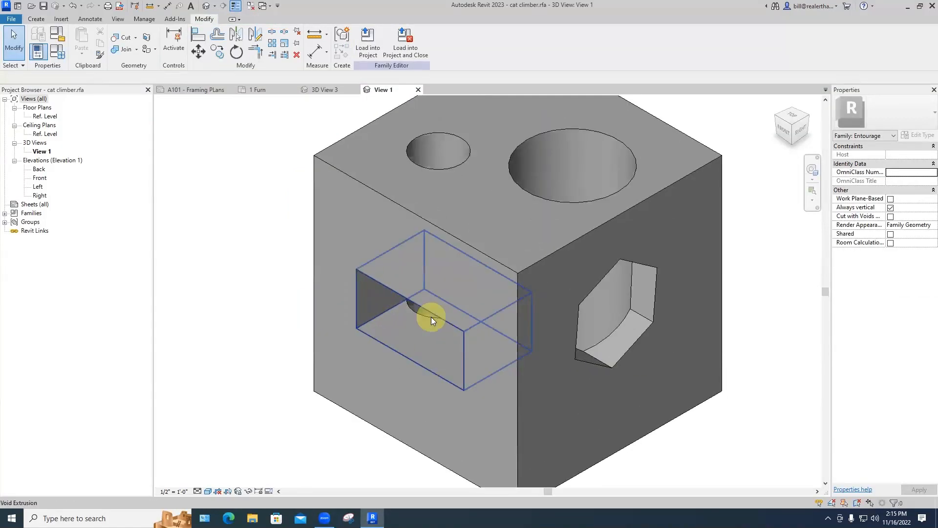
{"action": "left_click", "coordinate": [431, 317]}
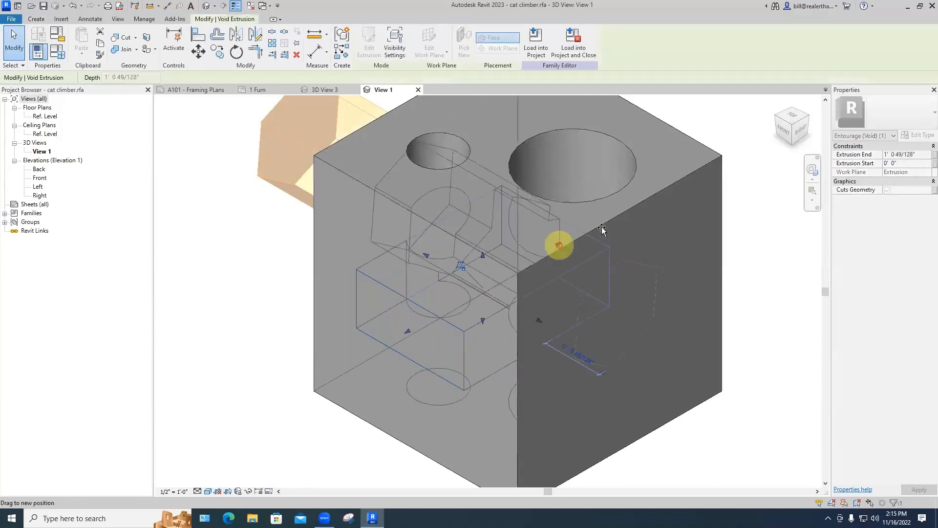
{"action": "left_click_drag", "start_coordinate": [602, 230], "coordinate": [601, 229]}
{"action": "left_click", "coordinate": [707, 451]}
{"action": "mouse_move", "coordinate": [656, 393]}
{"action": "middle_mouse_down"}
{"action": "mouse_move", "coordinate": [549, 383]}
{"action": "mouse_move", "coordinate": [458, 322]}
{"action": "mouse_move", "coordinate": [570, 266]}
{"action": "mouse_move", "coordinate": [645, 259]}
{"action": "mouse_move", "coordinate": [727, 310]}
{"action": "mouse_move", "coordinate": [678, 367]}
{"action": "mouse_move", "coordinate": [587, 391]}
{"action": "mouse_move", "coordinate": [643, 320]}
{"action": "mouse_move", "coordinate": [693, 316]}
{"action": "mouse_move", "coordinate": [620, 372]}
{"action": "mouse_move", "coordinate": [606, 369]}
{"action": "mouse_move", "coordinate": [629, 387]}
{"action": "middle_mouse_up"}
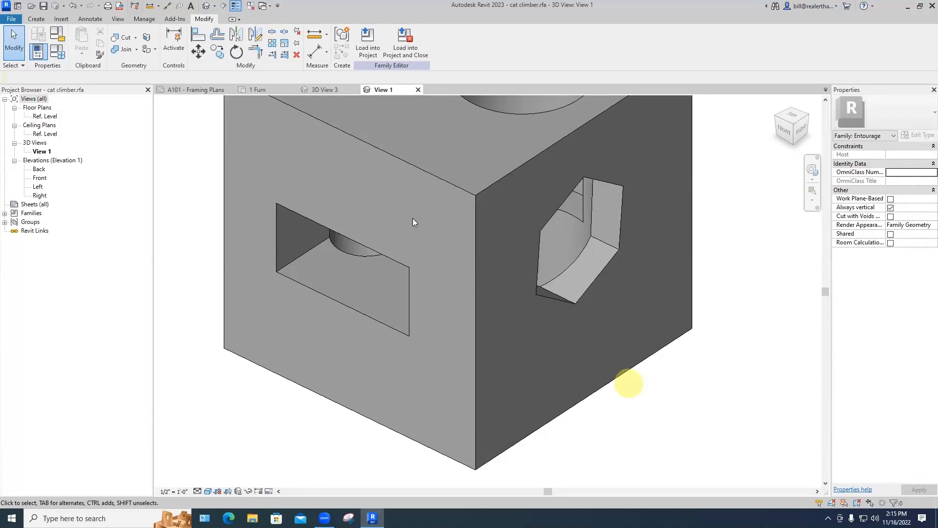
Step: Reload the family into Project1, saving over cat climber.rfa and overwriting the existing version
{"action": "left_click", "coordinate": [404, 49]}
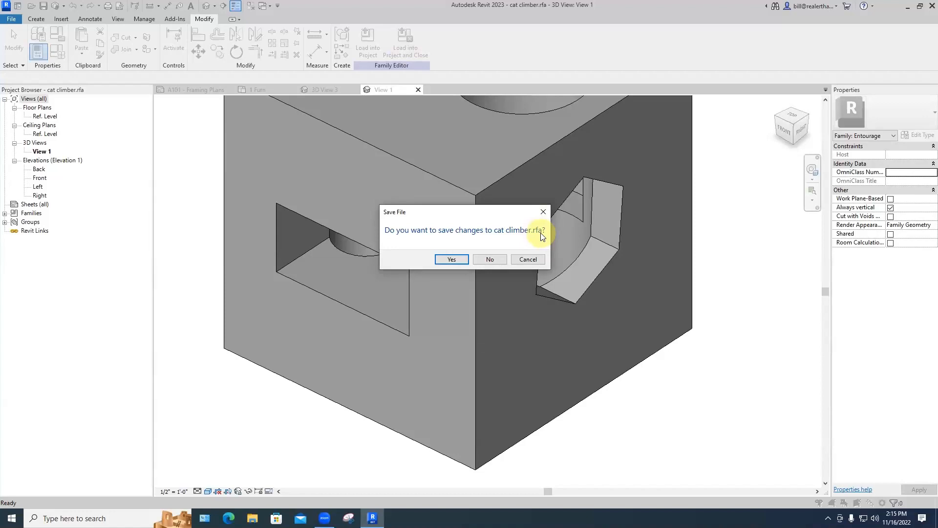
{"action": "left_click", "coordinate": [453, 259]}
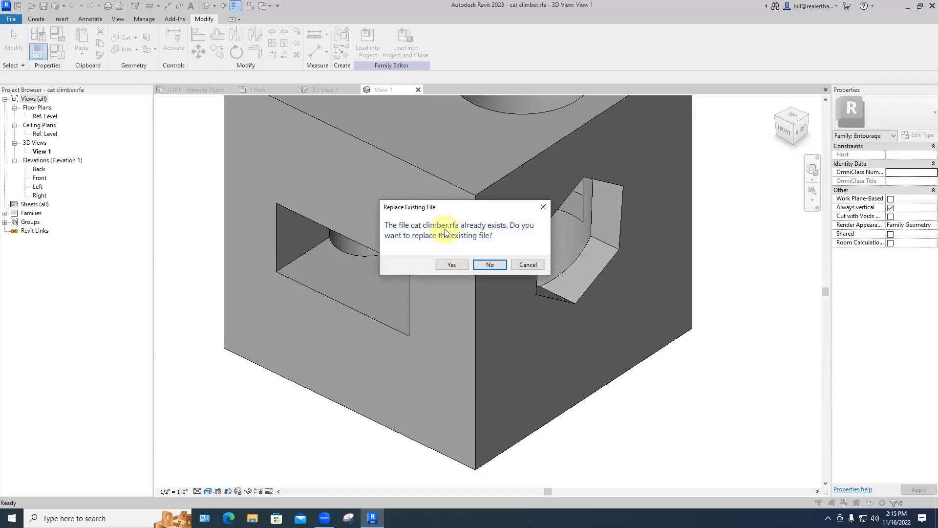
{"action": "left_click", "coordinate": [453, 265]}
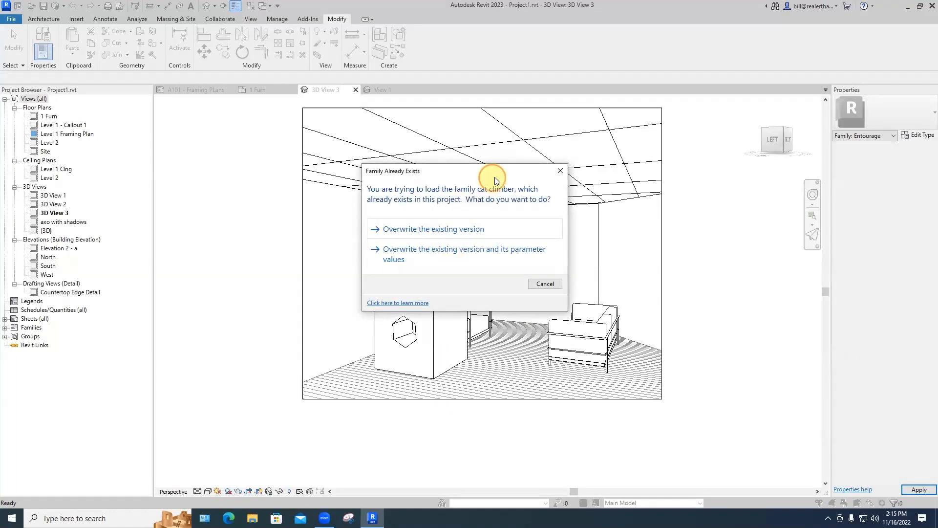
{"action": "left_click_drag", "start_coordinate": [495, 179], "coordinate": [710, 148]}
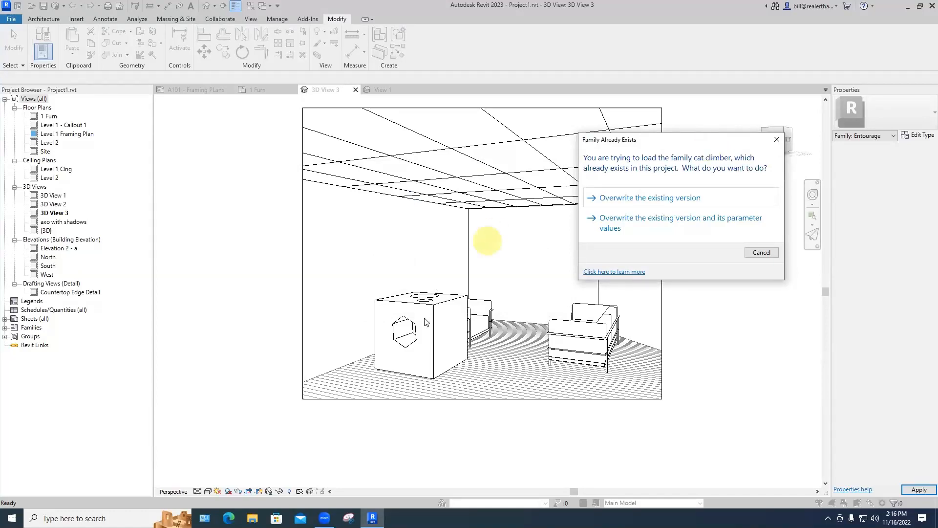
{"action": "left_click", "coordinate": [636, 199]}
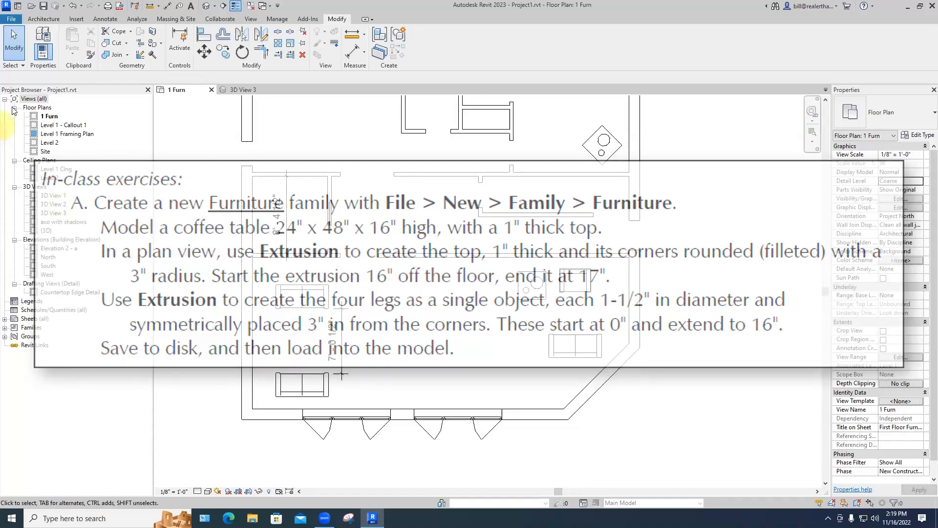
Step: Start a new family and browse into the English-Imperial template folder
{"action": "left_click", "coordinate": [12, 20]}
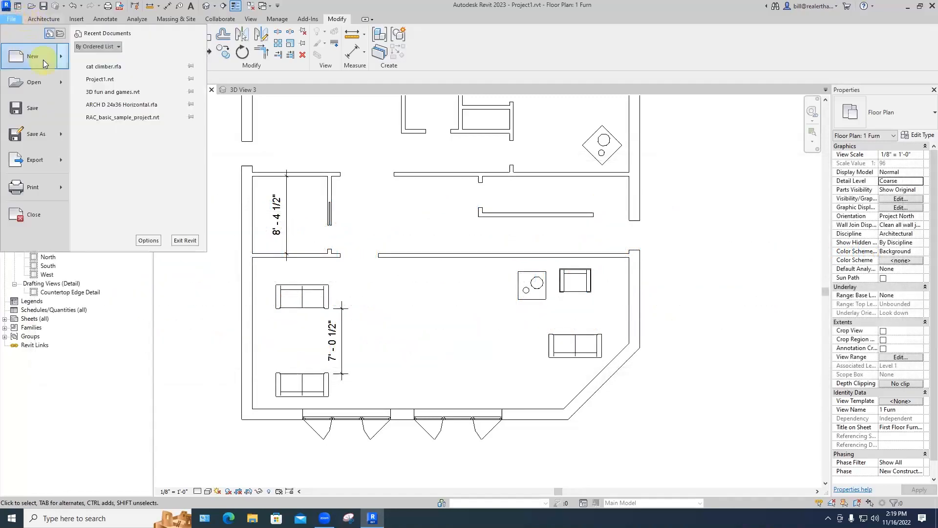
{"action": "mouse_move", "coordinate": [45, 60]}
{"action": "left_click", "coordinate": [135, 93]}
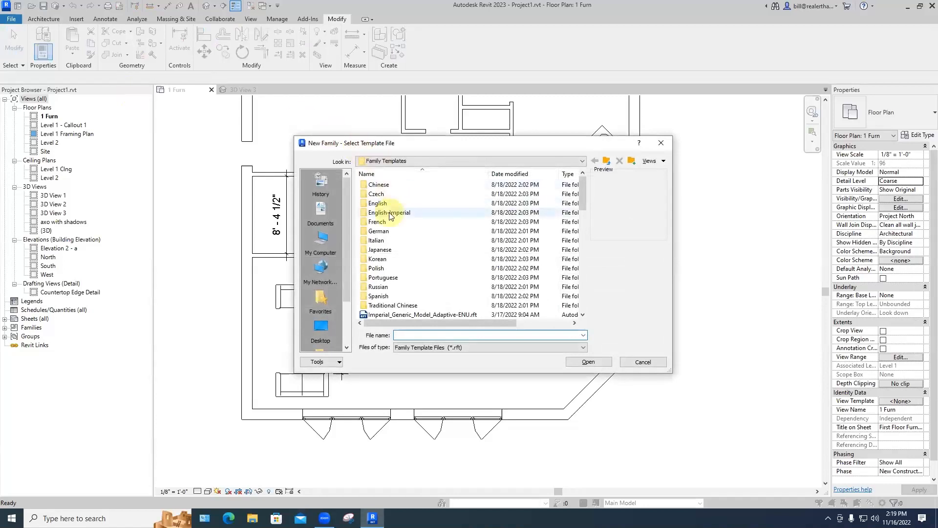
{"action": "double_click", "coordinate": [391, 214]}
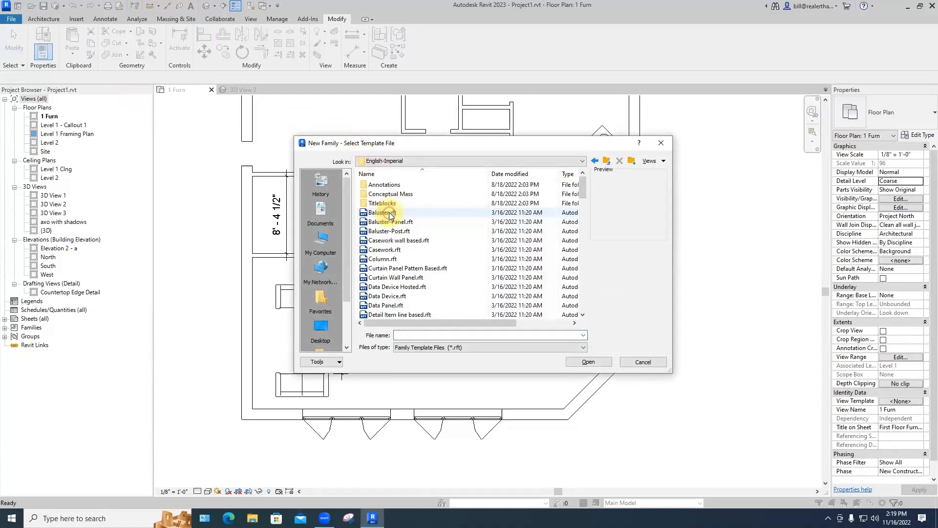
{"action": "scroll", "coordinate": [391, 213], "scroll_direction": "down", "scroll_amount": 7}
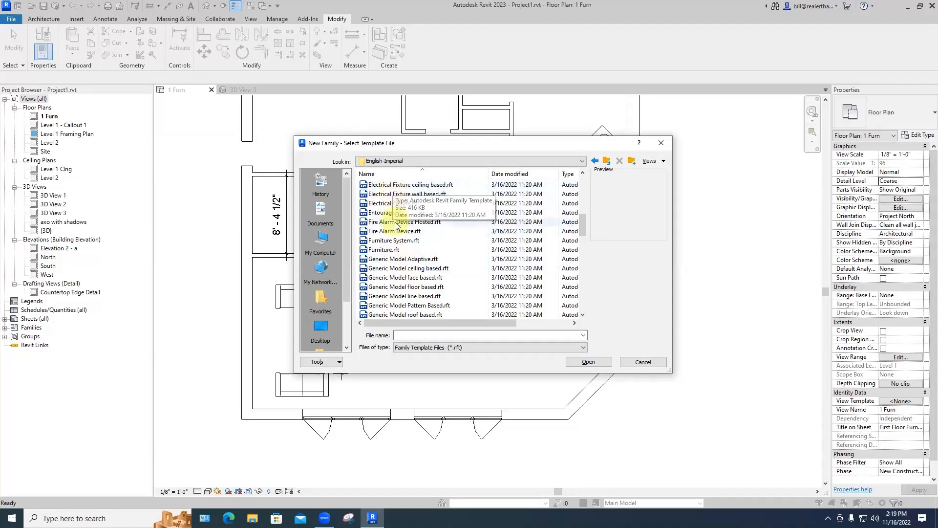
Step: Try thumbnail, list and detail views, then open Furniture.rft as a new family
{"action": "left_click", "coordinate": [650, 161]}
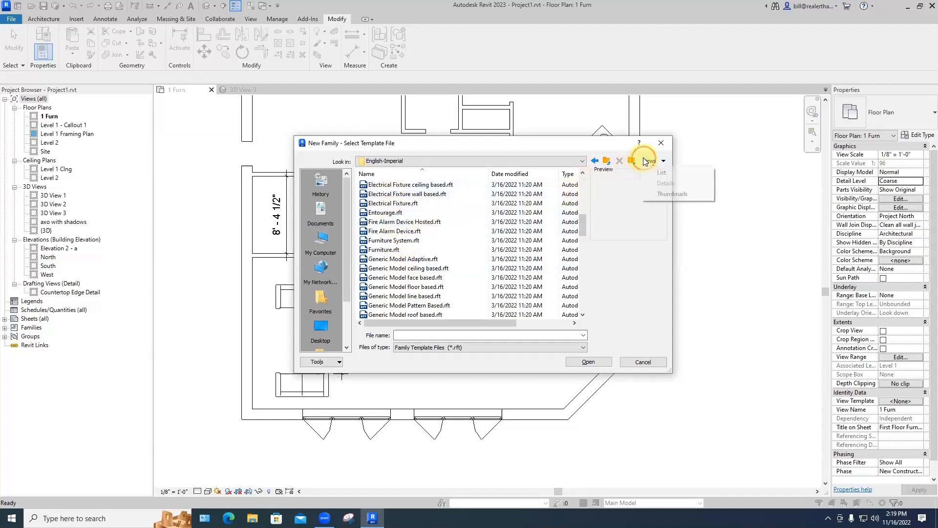
{"action": "left_click", "coordinate": [664, 194]}
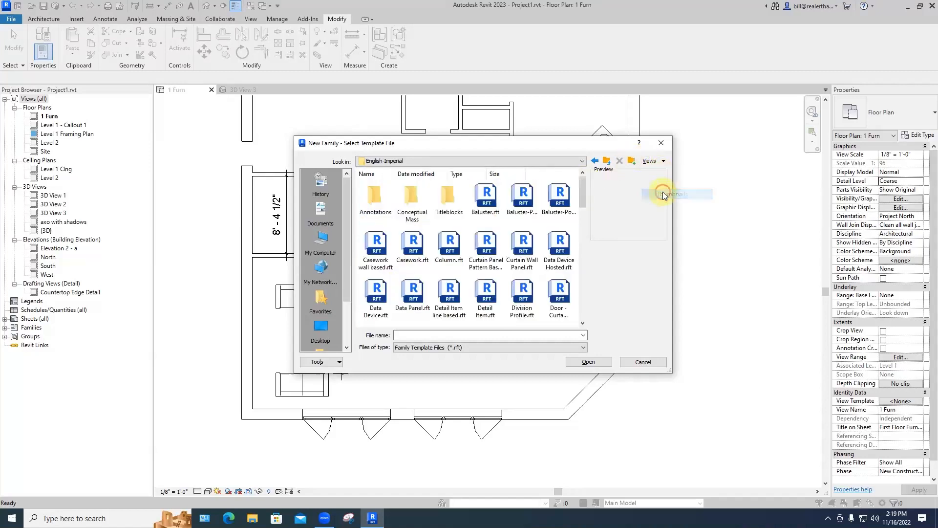
{"action": "left_click", "coordinate": [646, 162]}
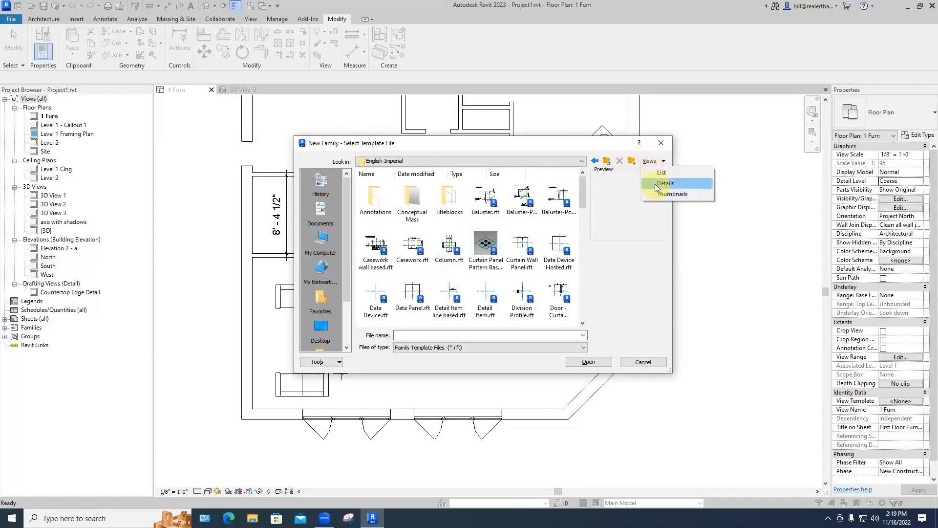
{"action": "left_click", "coordinate": [657, 174]}
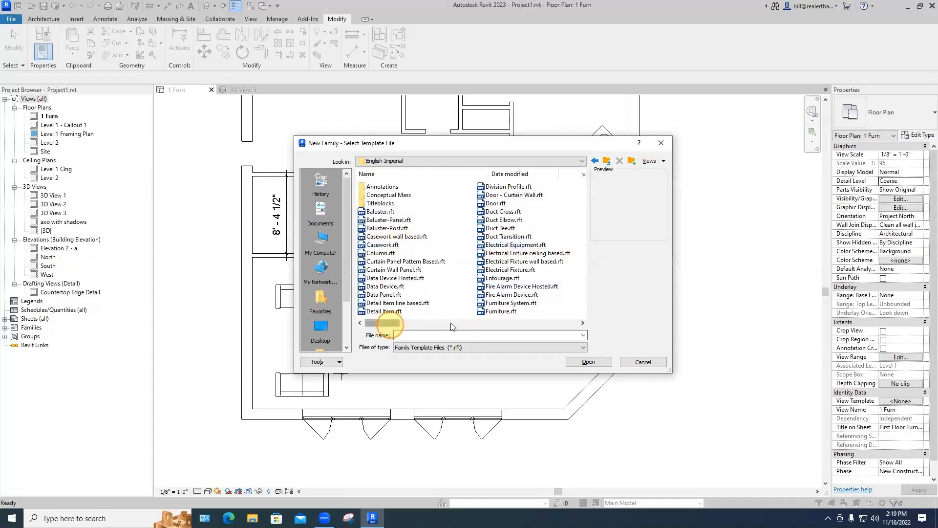
{"action": "left_click", "coordinate": [652, 161]}
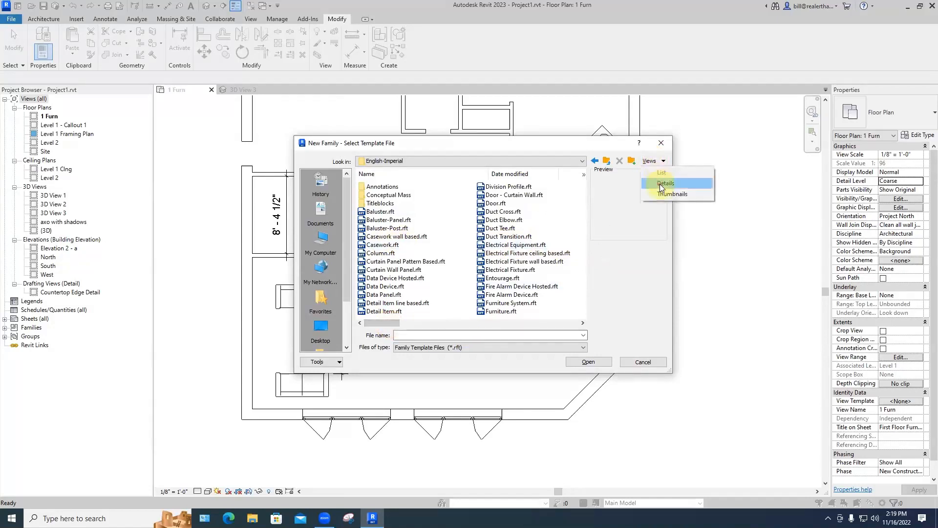
{"action": "left_click", "coordinate": [665, 184]}
{"action": "left_click_drag", "start_coordinate": [582, 186], "coordinate": [582, 234]}
{"action": "left_click", "coordinate": [381, 250]}
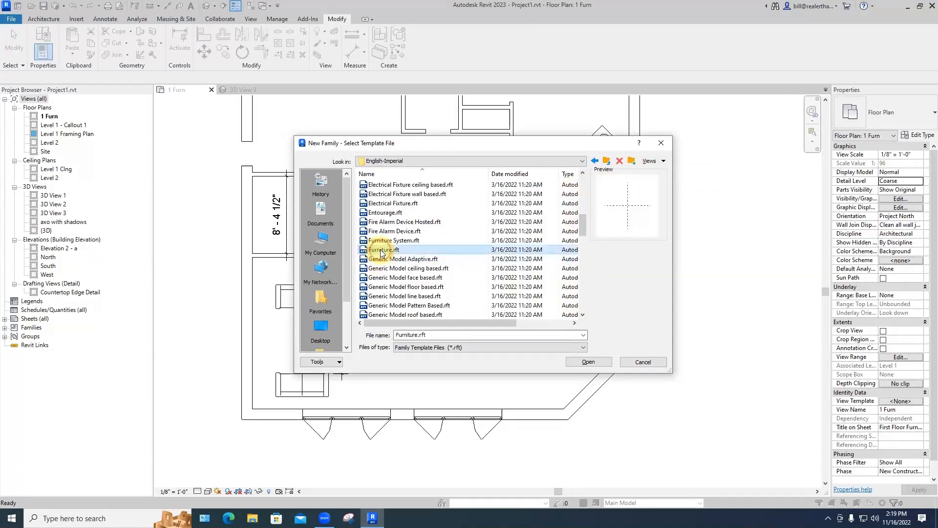
{"action": "left_click", "coordinate": [581, 362]}
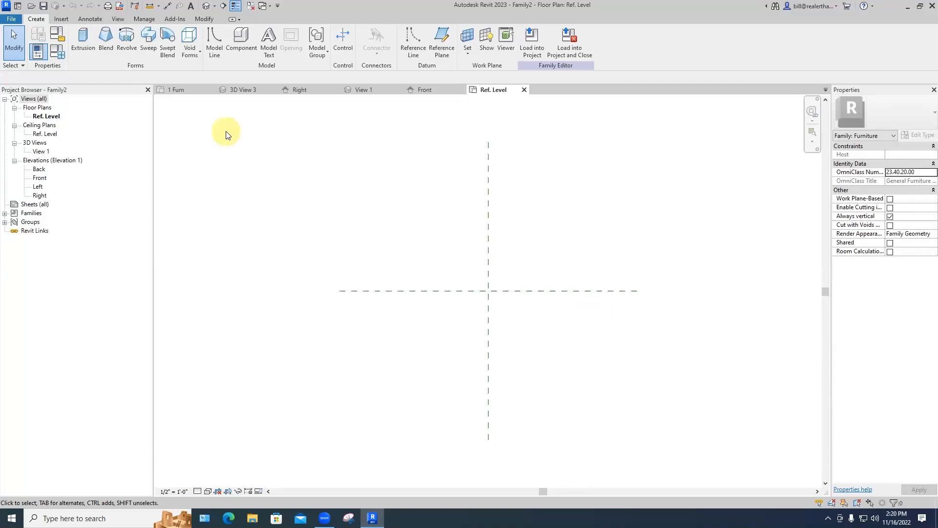
Step: Sketch a 4'-0" by 2'-0" extrusion rectangle cornered at the reference-plane intersection
{"action": "left_click", "coordinate": [83, 38]}
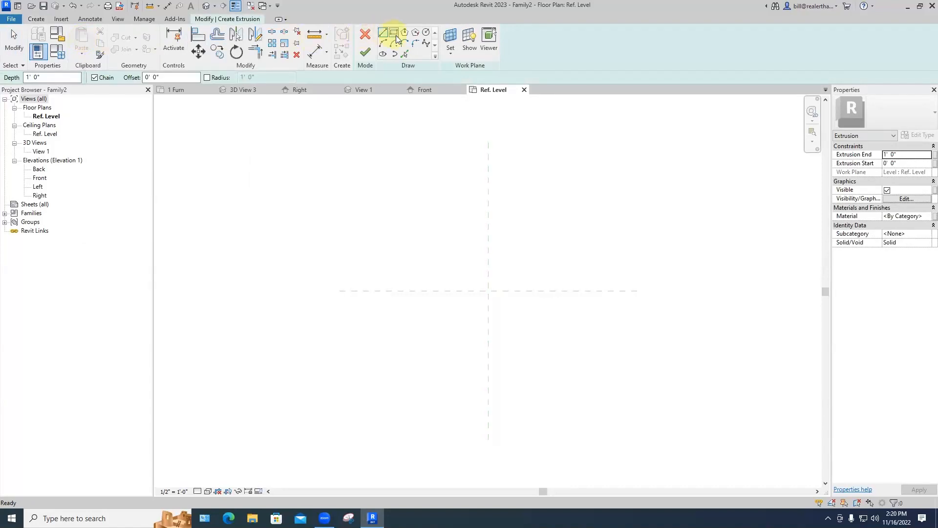
{"action": "left_click", "coordinate": [394, 35]}
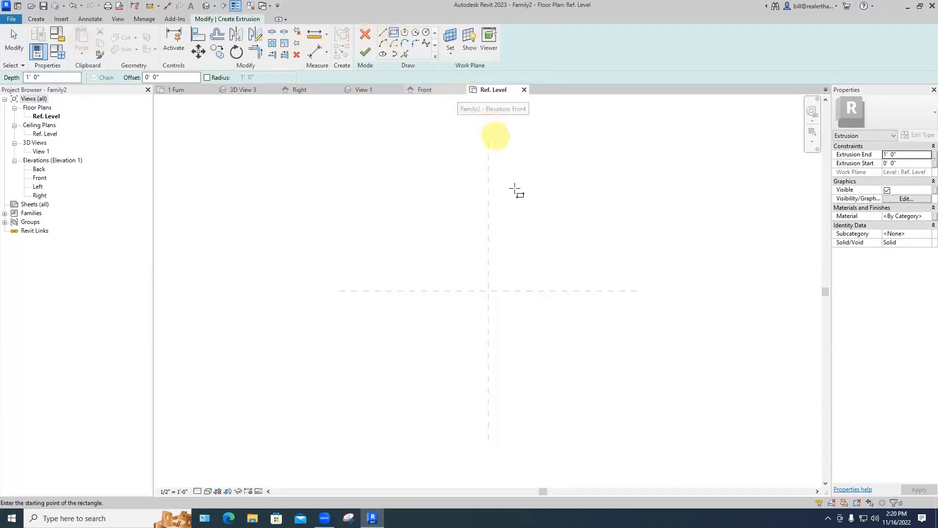
{"action": "left_click", "coordinate": [488, 288]}
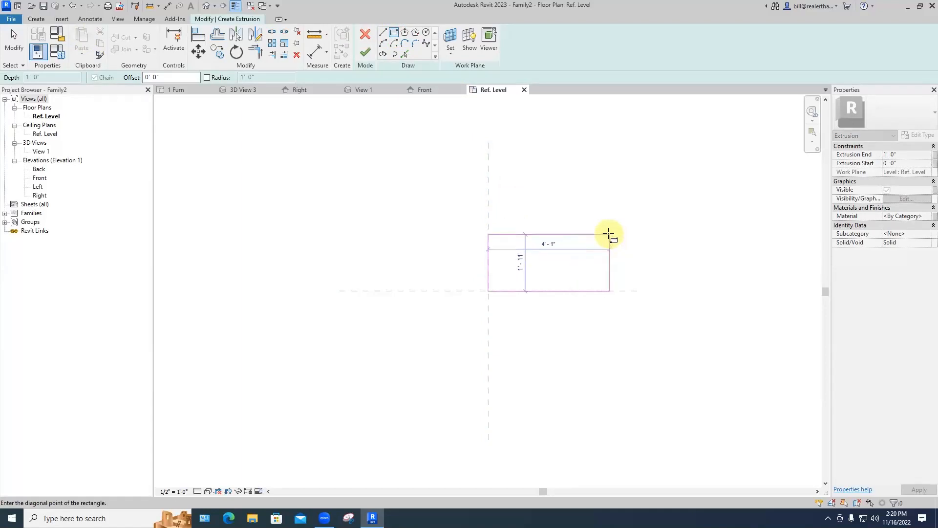
{"action": "scroll", "coordinate": [609, 232], "scroll_direction": "up", "scroll_amount": 1}
{"action": "scroll", "coordinate": [607, 231], "scroll_direction": "up", "scroll_amount": 3}
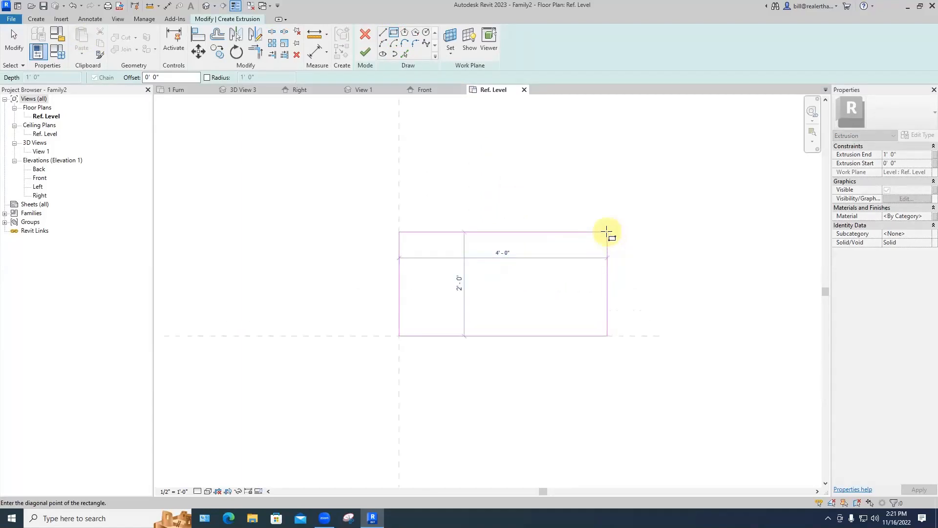
{"action": "left_click", "coordinate": [606, 231]}
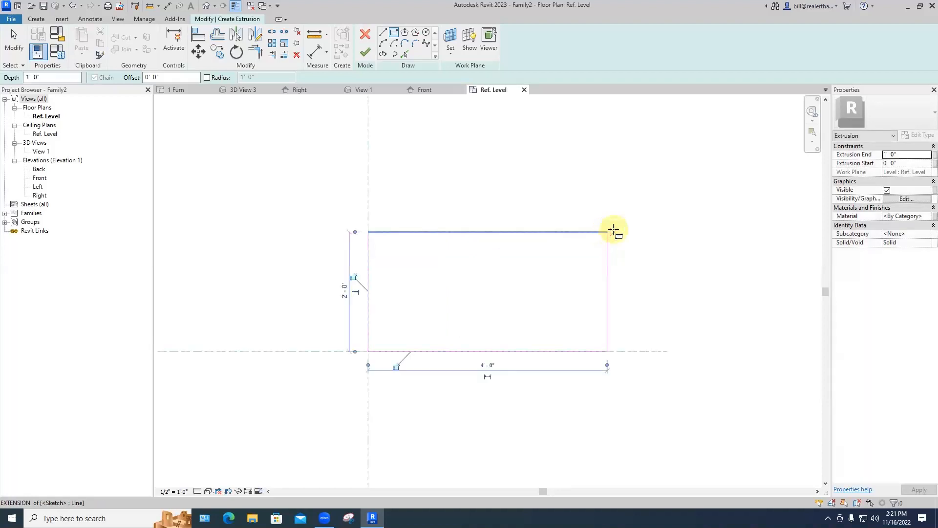
{"action": "scroll", "coordinate": [628, 210], "scroll_direction": "down", "scroll_amount": 2}
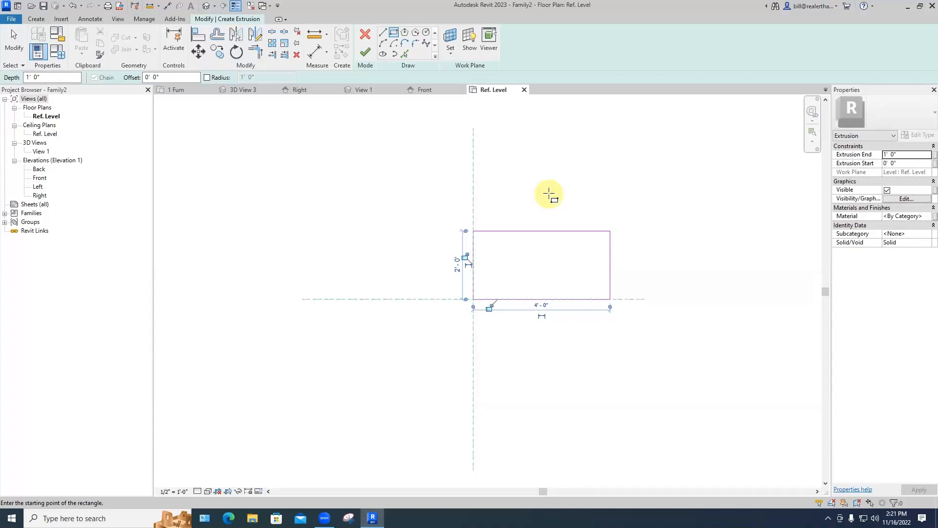
Step: Discard a stray second rectangle and shift the tabletop sketch 2'-0" left to centre it
{"action": "key", "text": "Escape"}
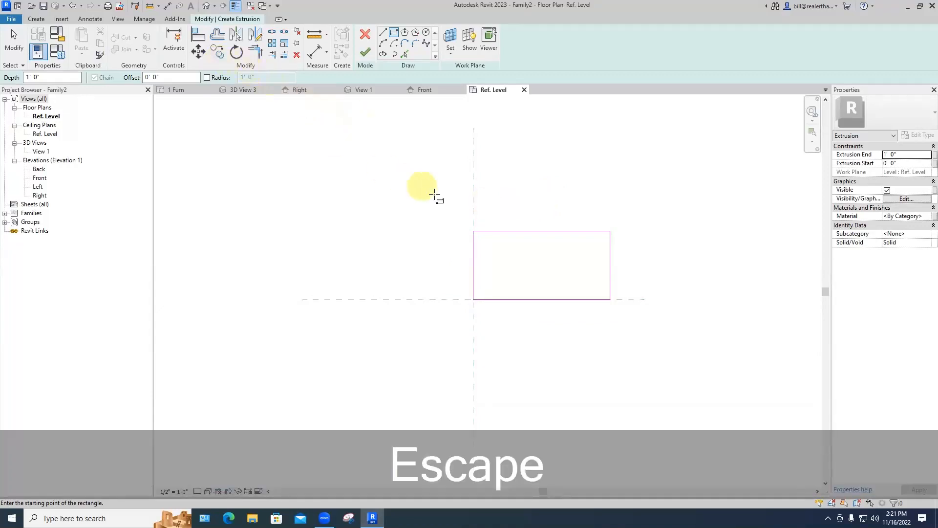
{"action": "left_click", "coordinate": [435, 196]}
{"action": "left_click", "coordinate": [646, 338]}
{"action": "key", "text": "Escape"}
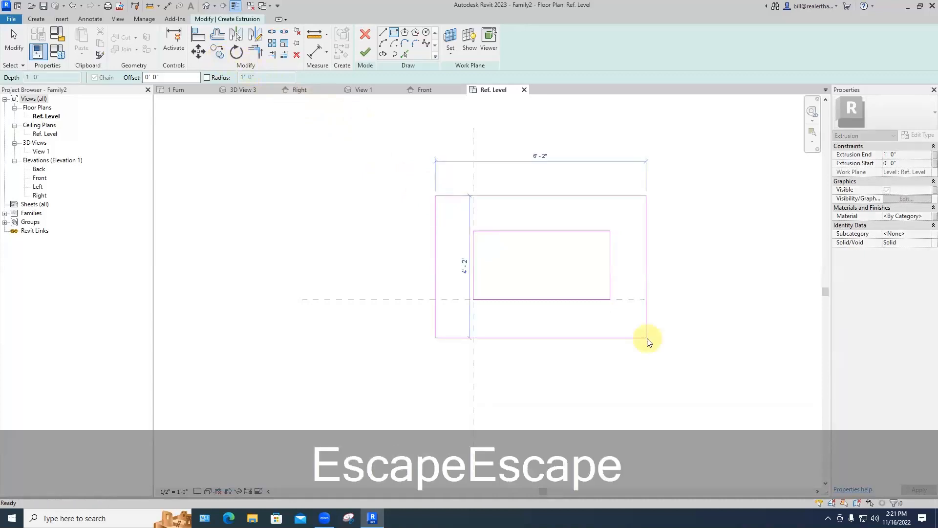
{"action": "key", "text": "Escape"}
{"action": "key", "text": "Escape"}
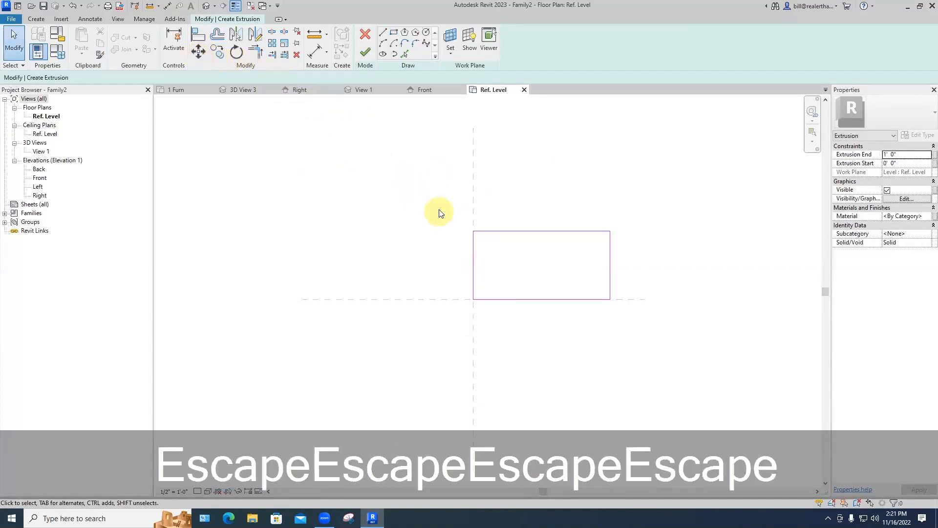
{"action": "mouse_move", "coordinate": [438, 203]}
{"action": "left_mouse_down"}
{"action": "mouse_move", "coordinate": [509, 269]}
{"action": "mouse_move", "coordinate": [629, 343]}
{"action": "left_mouse_up"}
{"action": "left_click", "coordinate": [199, 52]}
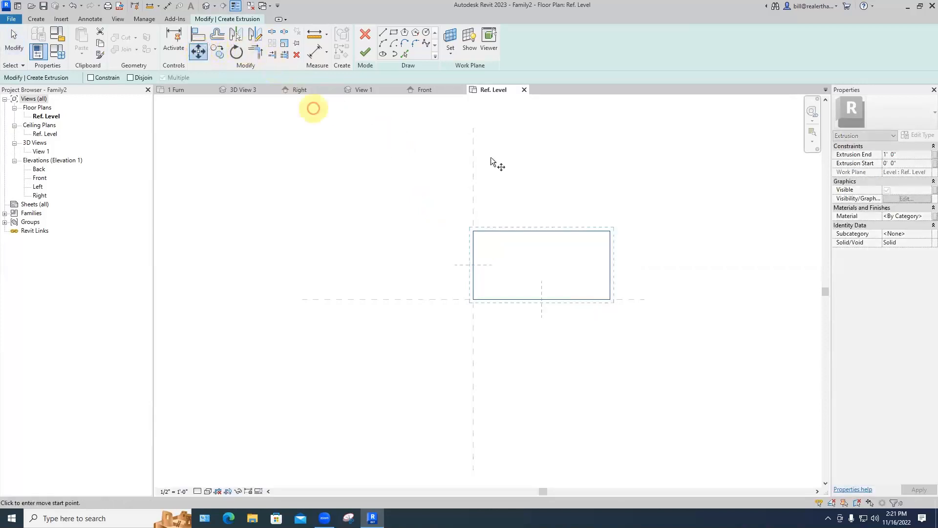
{"action": "left_click", "coordinate": [542, 231]}
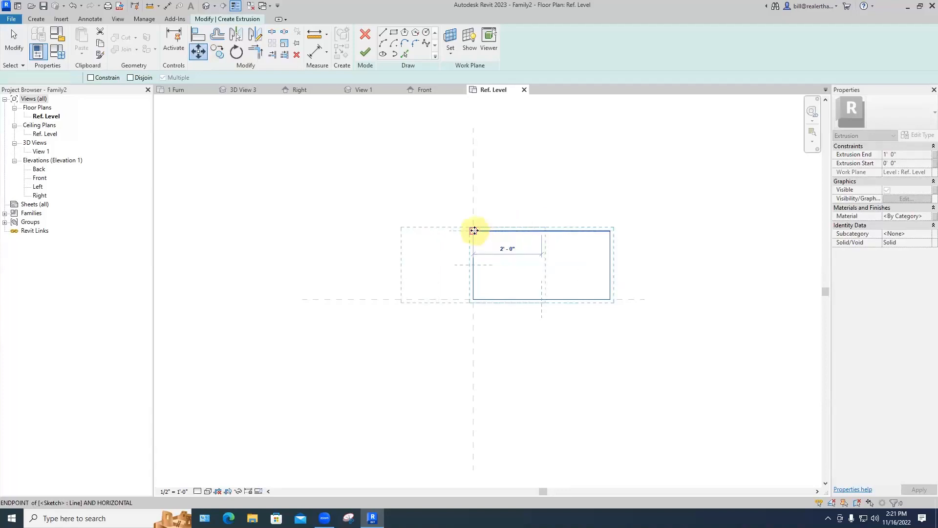
{"action": "left_click", "coordinate": [475, 231]}
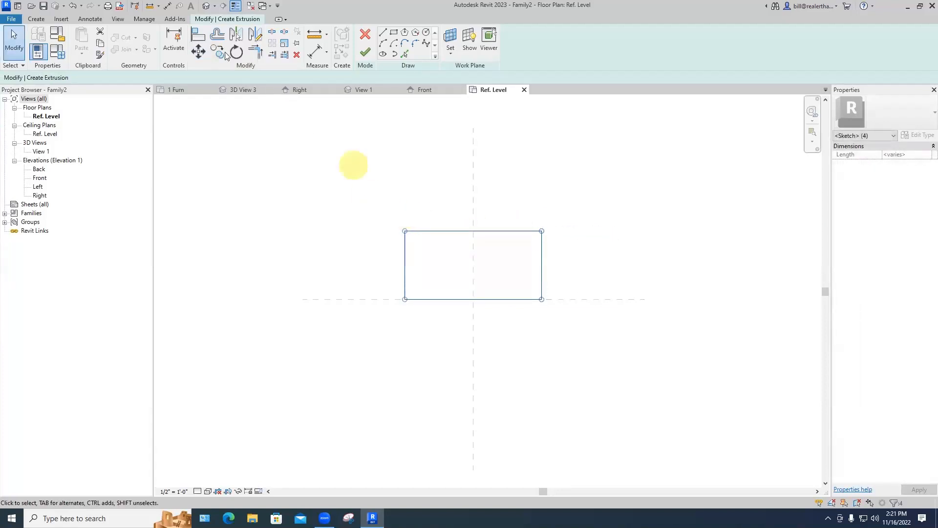
Step: Move the rectangle so its left-edge midpoint sits on the horizontal reference plane
{"action": "left_click_drag", "start_coordinate": [384, 201], "coordinate": [582, 333]}
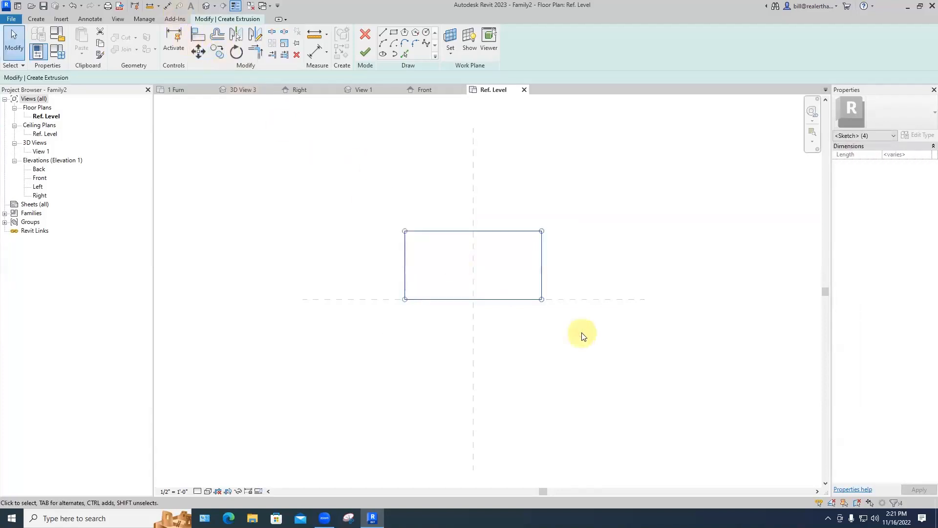
{"action": "left_click", "coordinate": [198, 52]}
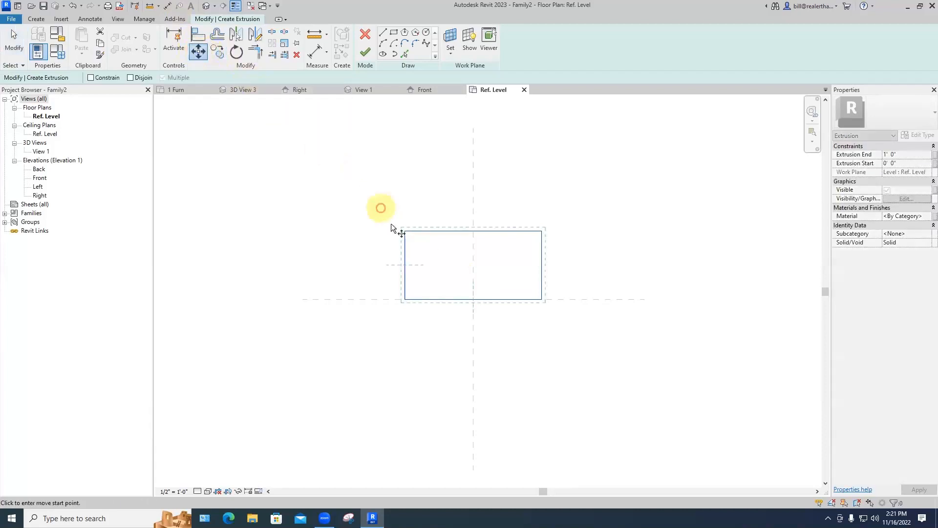
{"action": "left_click", "coordinate": [405, 265]}
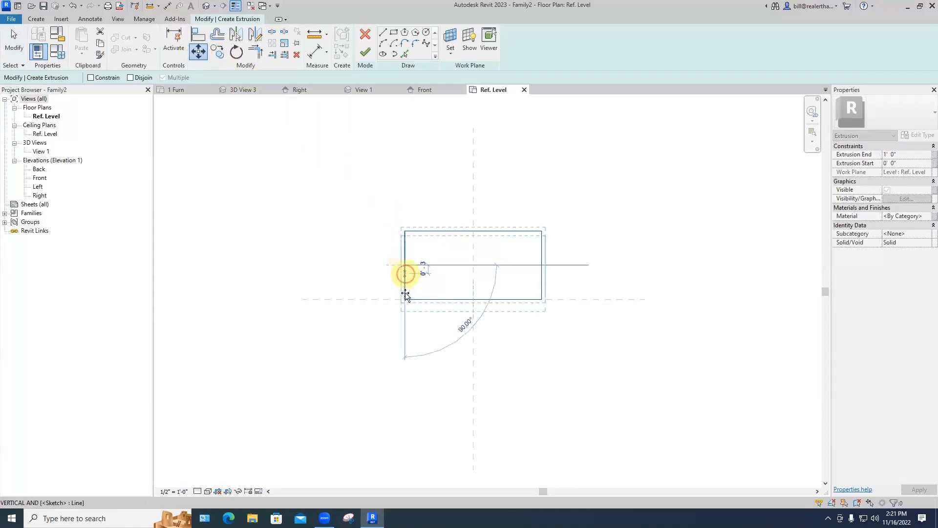
{"action": "left_click", "coordinate": [405, 300]}
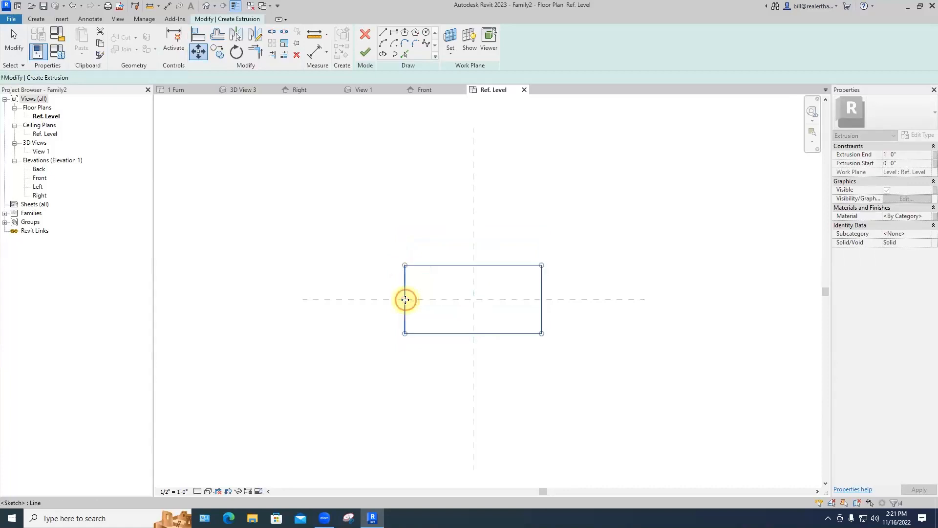
{"action": "left_click", "coordinate": [377, 338]}
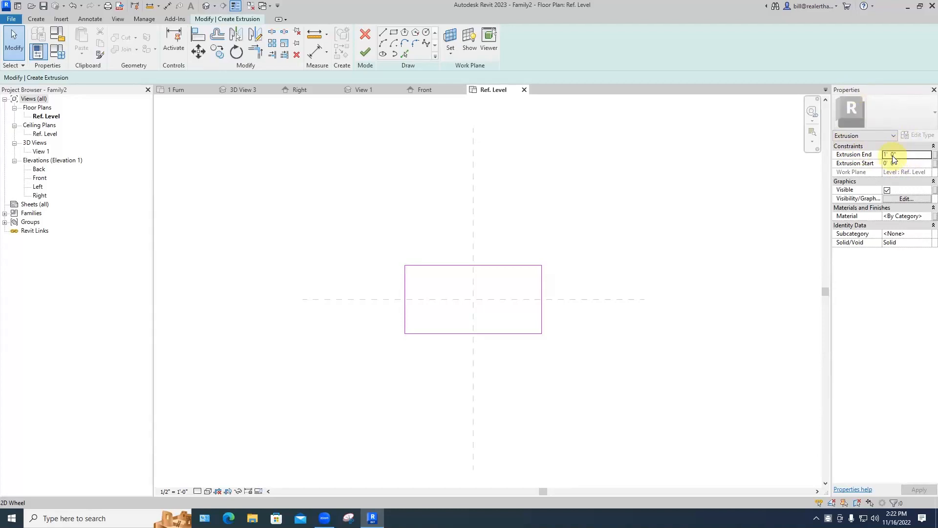
Step: Set Extrusion Start to 16" and Extrusion End to 18", then finish the 2"-thick tabletop slab
{"action": "left_click", "coordinate": [905, 163]}
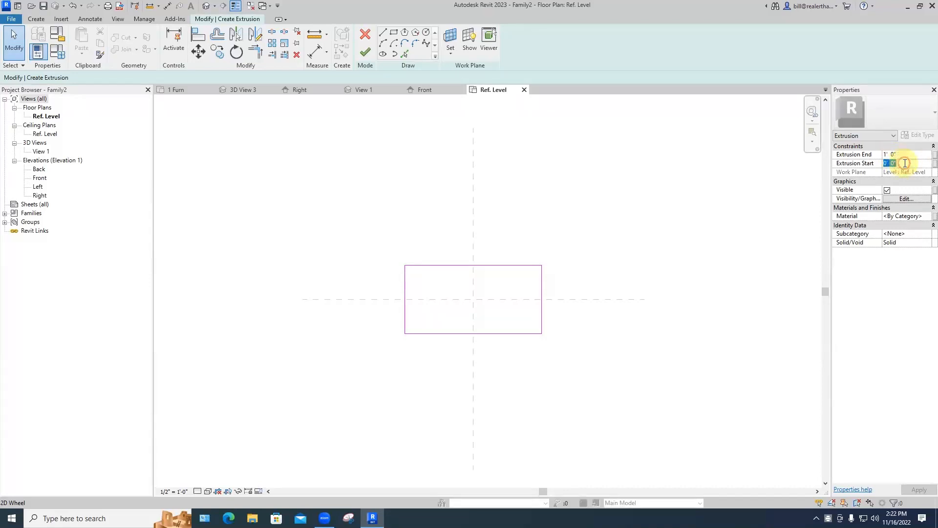
{"action": "left_click_drag", "start_coordinate": [905, 164], "coordinate": [882, 163]}
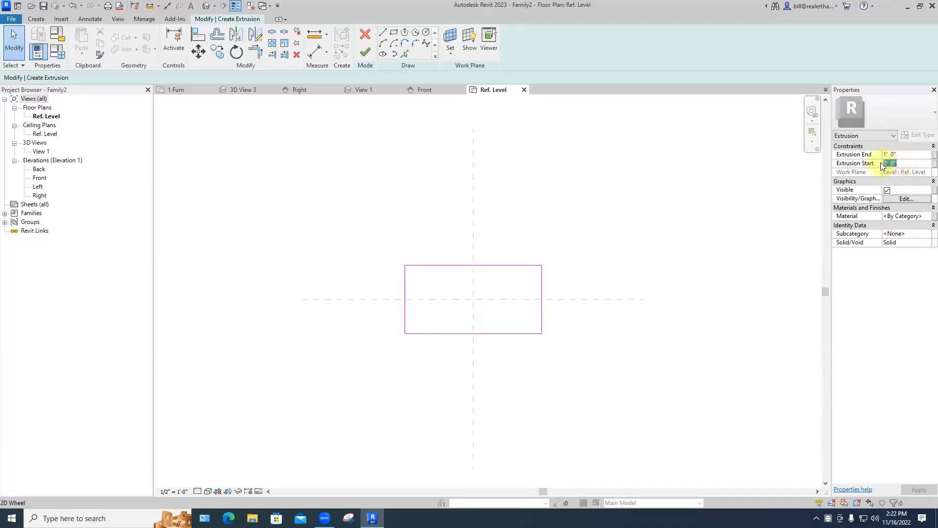
{"action": "type", "text": "16\""}
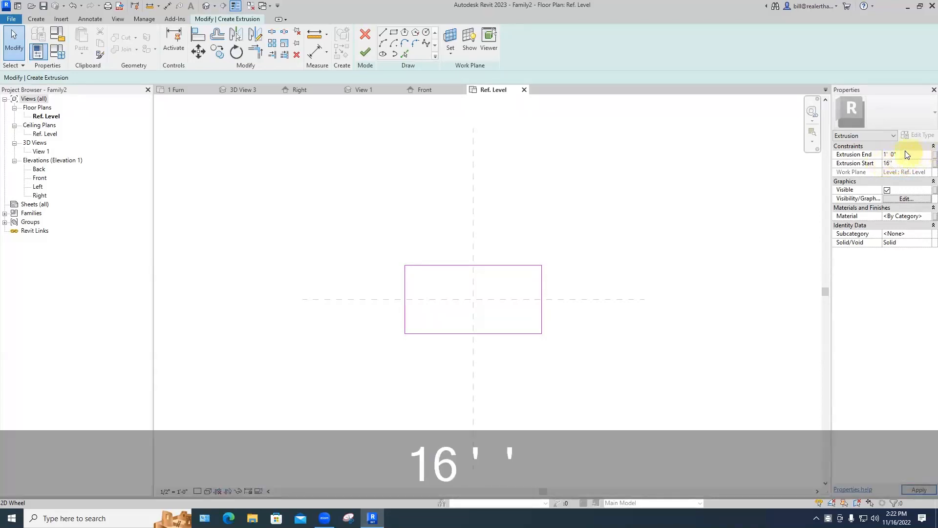
{"action": "left_click", "coordinate": [906, 153]}
{"action": "left_click_drag", "start_coordinate": [906, 153], "coordinate": [879, 157]}
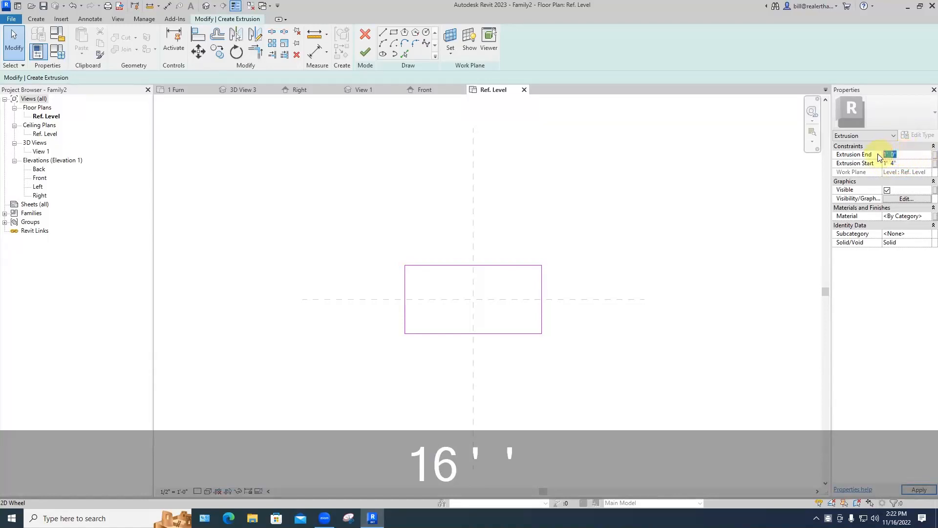
{"action": "type", "text": "18\""}
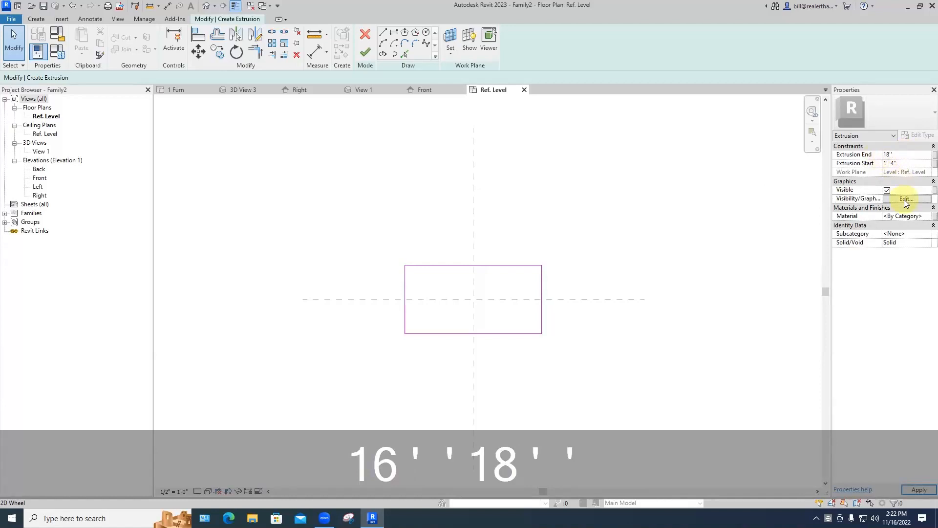
{"action": "double_click", "coordinate": [910, 162]}
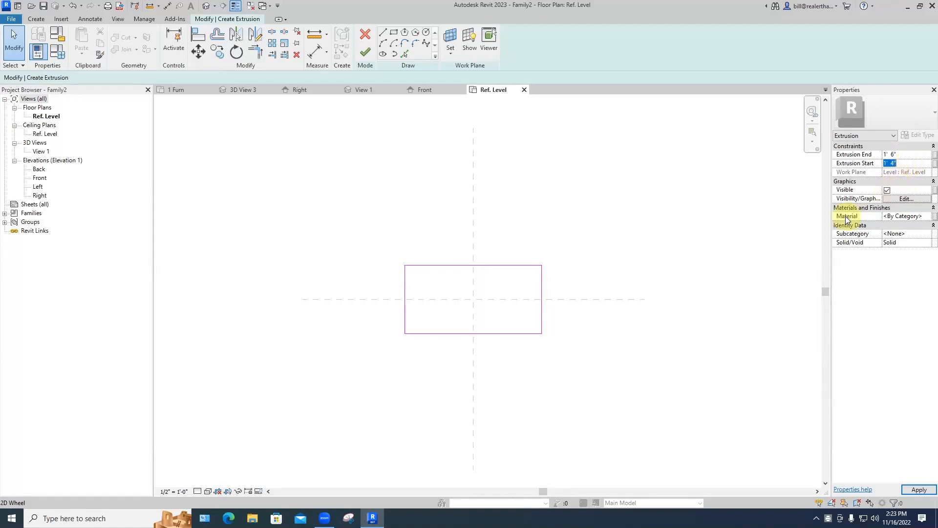
{"action": "left_click", "coordinate": [367, 53]}
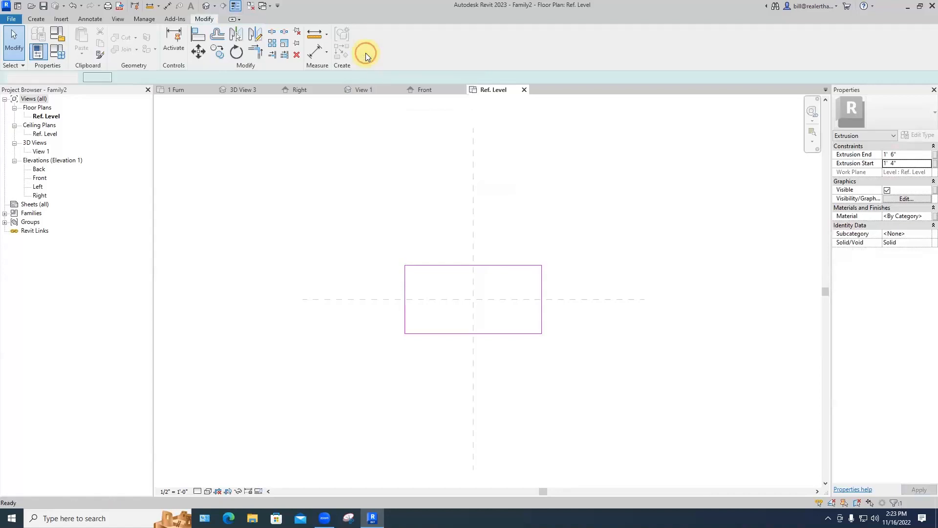
Step: View the slab in the default 3D view, orbit around it, then open the Front elevation
{"action": "left_click", "coordinate": [437, 144]}
{"action": "left_click", "coordinate": [206, 6]}
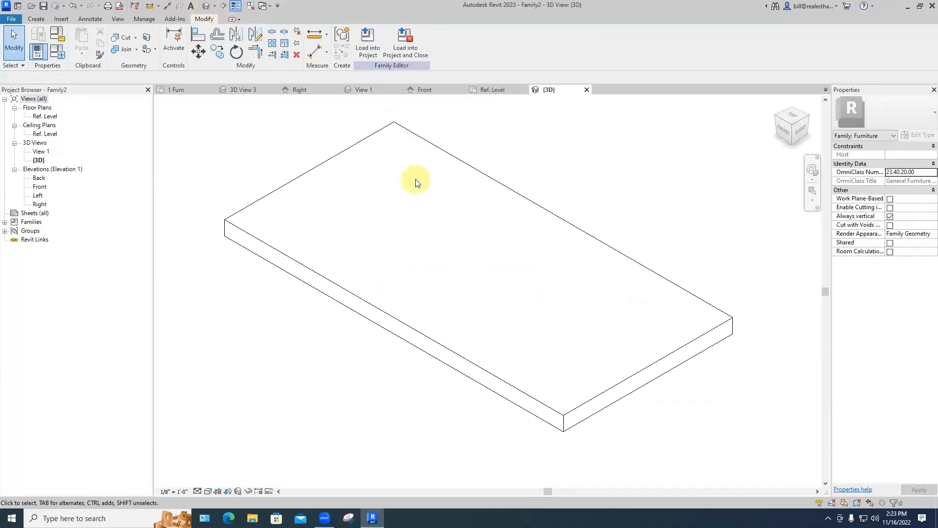
{"action": "scroll", "coordinate": [416, 180], "scroll_direction": "down", "scroll_amount": 3}
{"action": "middle_click_drag", "start_coordinate": [458, 281], "coordinate": [440, 295], "text": "shift"}
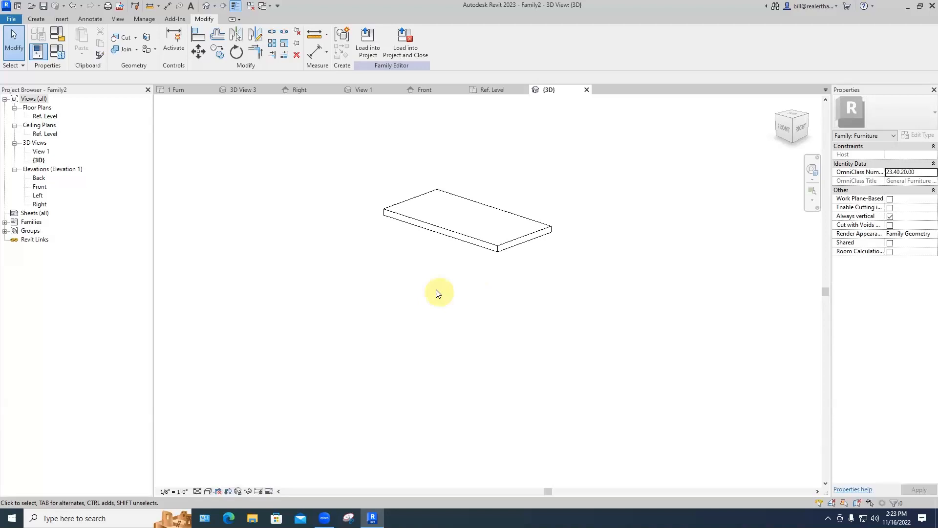
{"action": "double_click", "coordinate": [39, 187]}
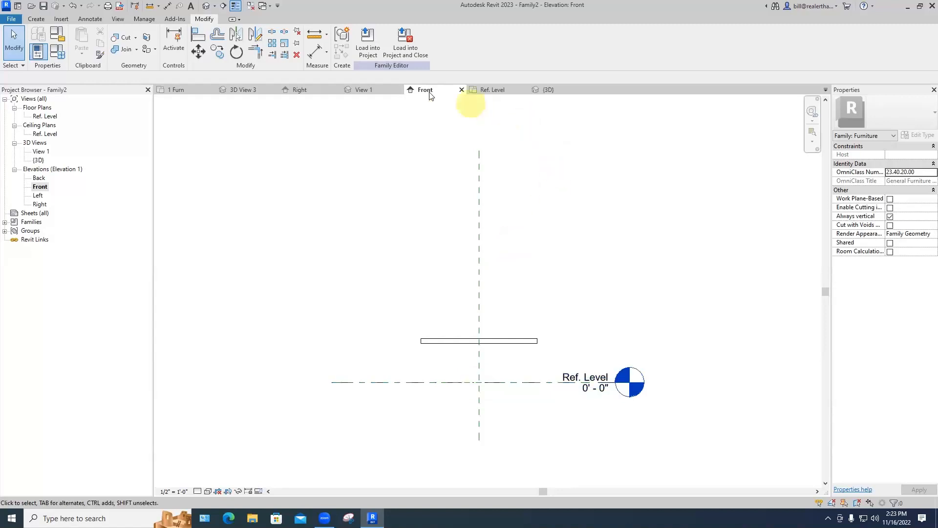
Step: Return to the Ref. Level plan, zoom in, and select the 4' × 2' tabletop extrusion
{"action": "left_click", "coordinate": [487, 92]}
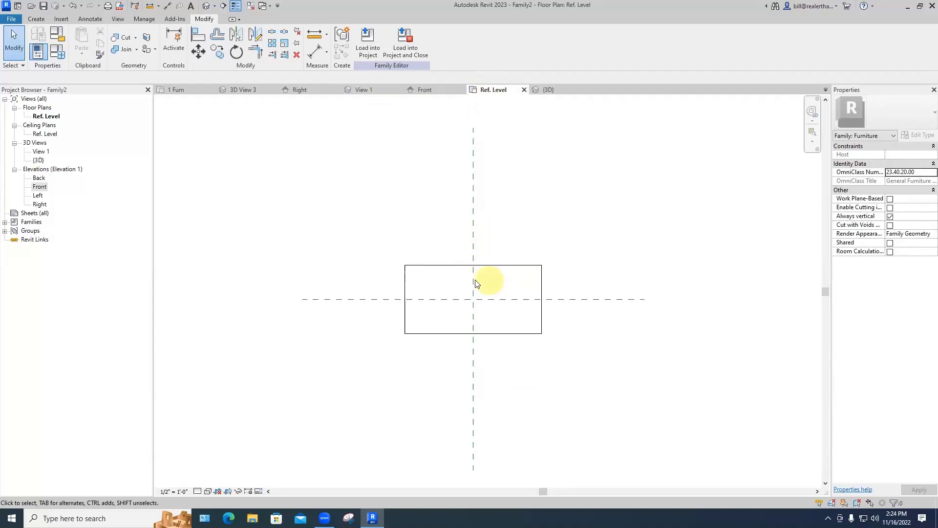
{"action": "scroll", "coordinate": [423, 285], "scroll_direction": "up", "scroll_amount": 4}
{"action": "scroll", "coordinate": [425, 264], "scroll_direction": "up", "scroll_amount": 1}
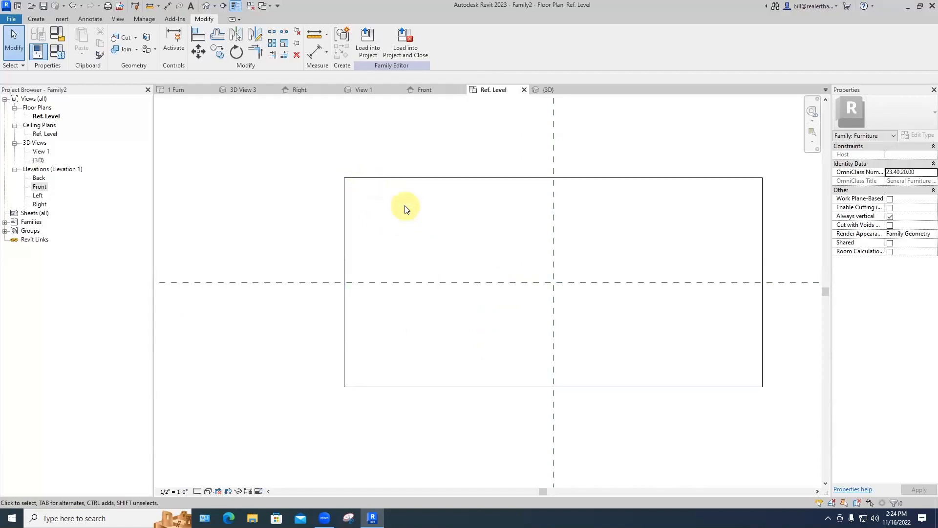
{"action": "left_click", "coordinate": [401, 178]}
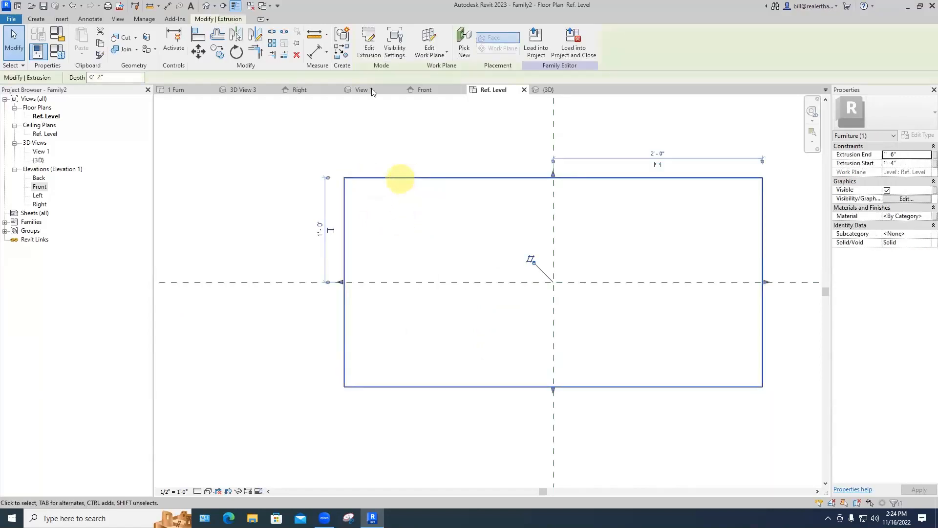
Step: Edit the tabletop extrusion sketch using Fillet Arc with a fixed 3" radius
{"action": "left_click", "coordinate": [367, 52]}
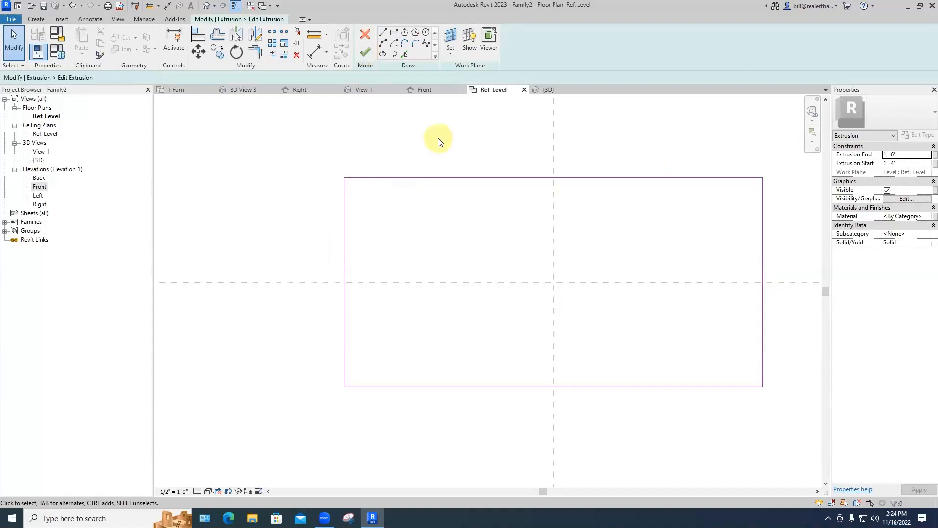
{"action": "left_click", "coordinate": [415, 45]}
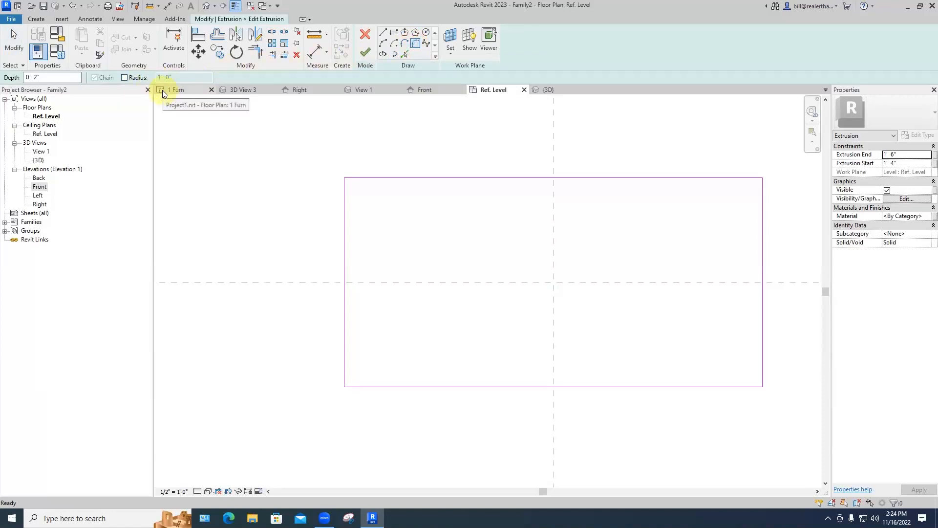
{"action": "left_click", "coordinate": [124, 78]}
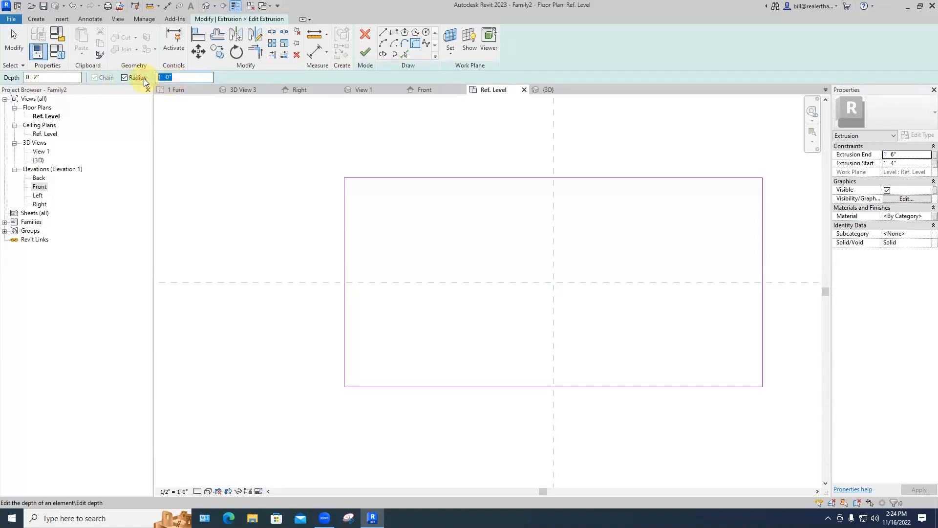
{"action": "type", "text": "3''"}
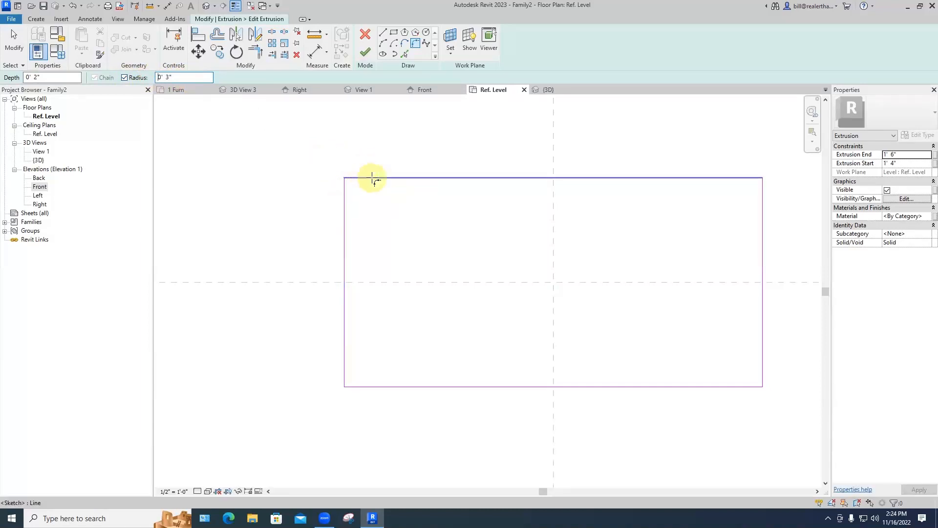
Step: Round all four outline corners with 3" fillet arcs and finish the sketch
{"action": "left_click", "coordinate": [364, 178]}
{"action": "left_click", "coordinate": [345, 209]}
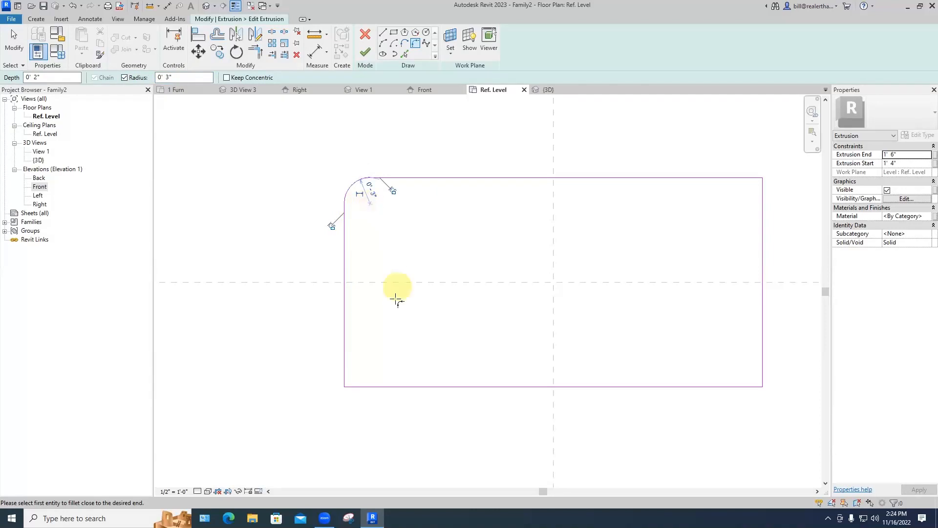
{"action": "left_click", "coordinate": [356, 366]}
{"action": "left_click", "coordinate": [372, 386]}
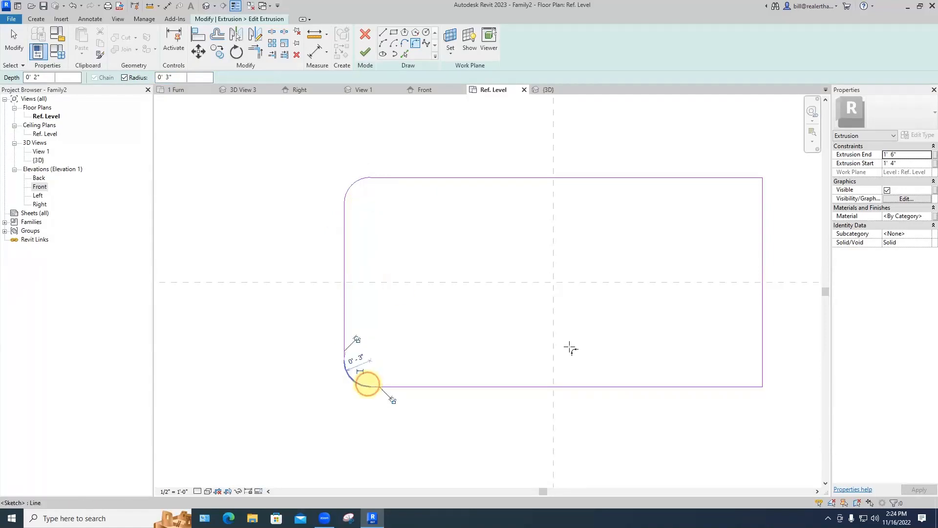
{"action": "left_click", "coordinate": [711, 386]}
{"action": "left_click", "coordinate": [762, 355]}
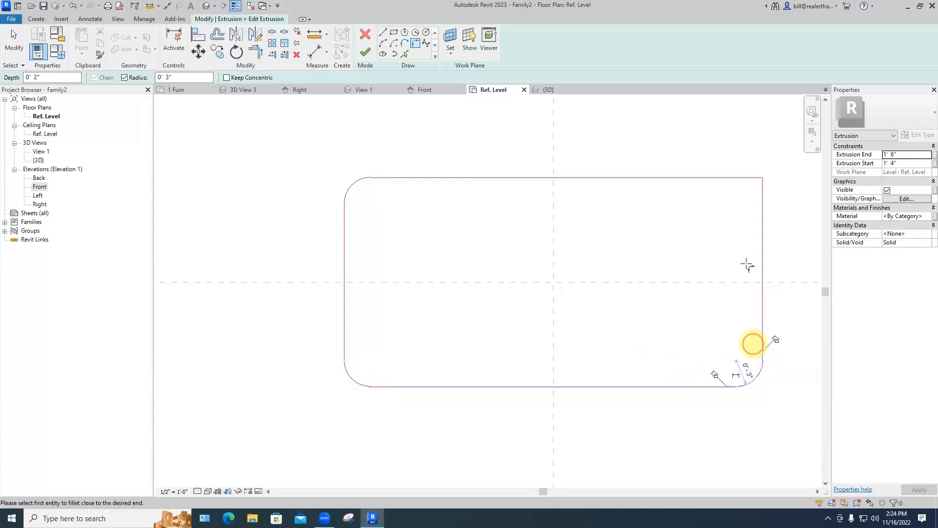
{"action": "left_click", "coordinate": [761, 217]}
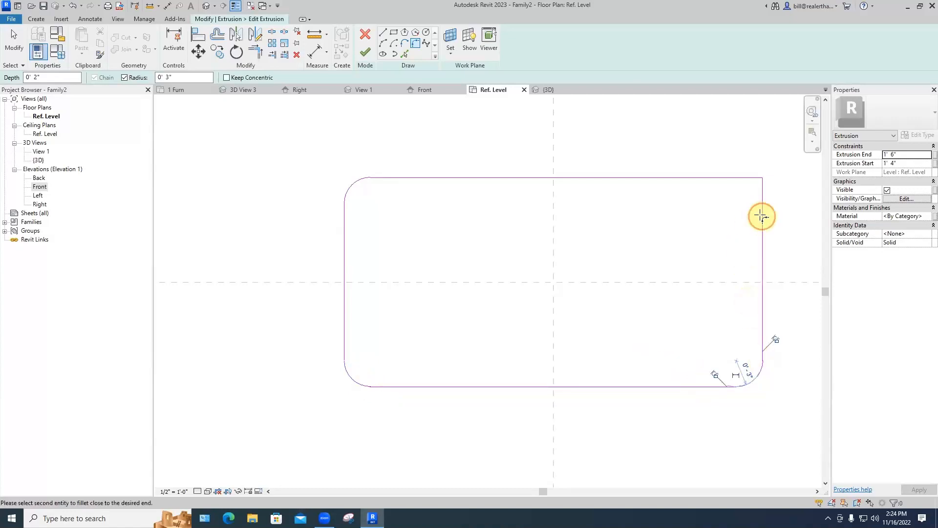
{"action": "left_click", "coordinate": [736, 182]}
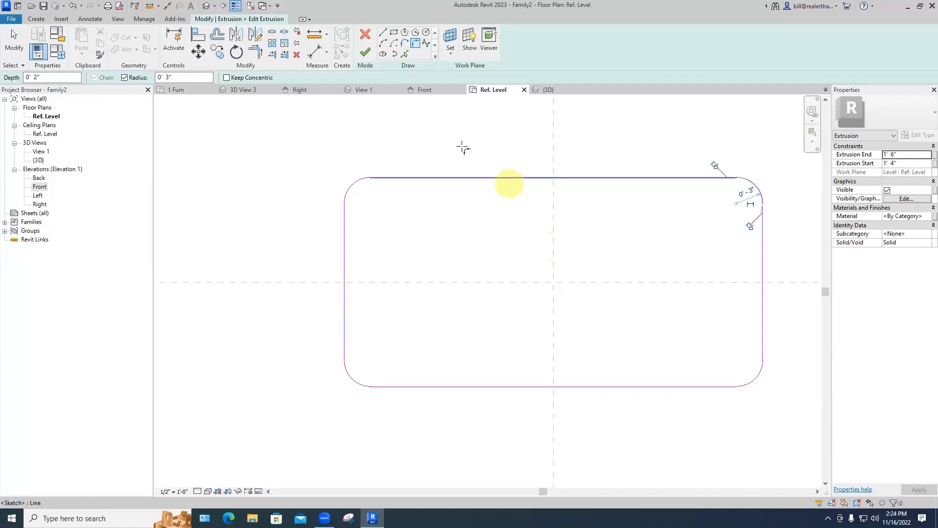
{"action": "left_click", "coordinate": [366, 52]}
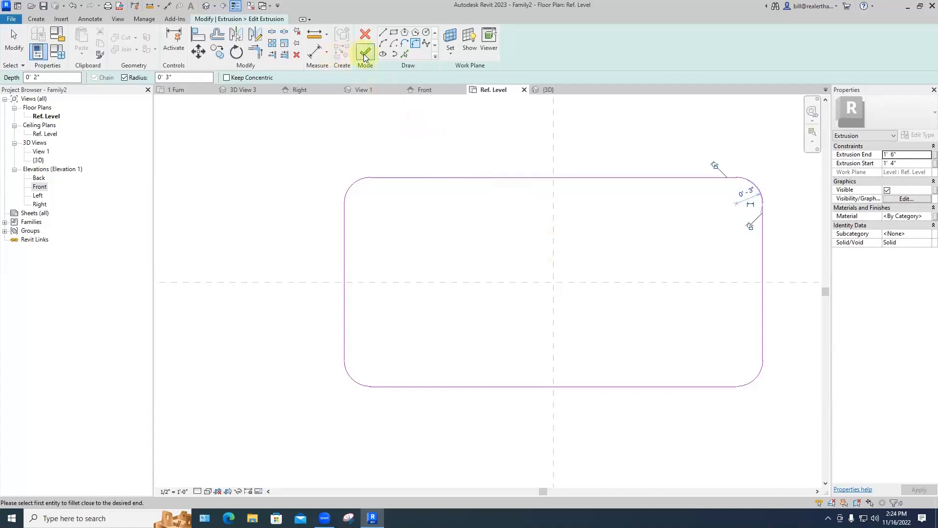
{"action": "left_click", "coordinate": [449, 135]}
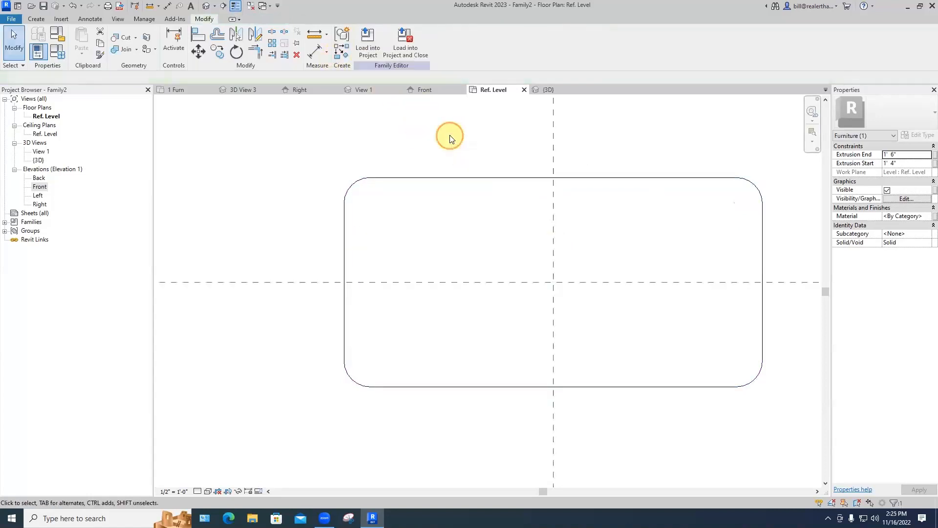
{"action": "left_click", "coordinate": [545, 89]}
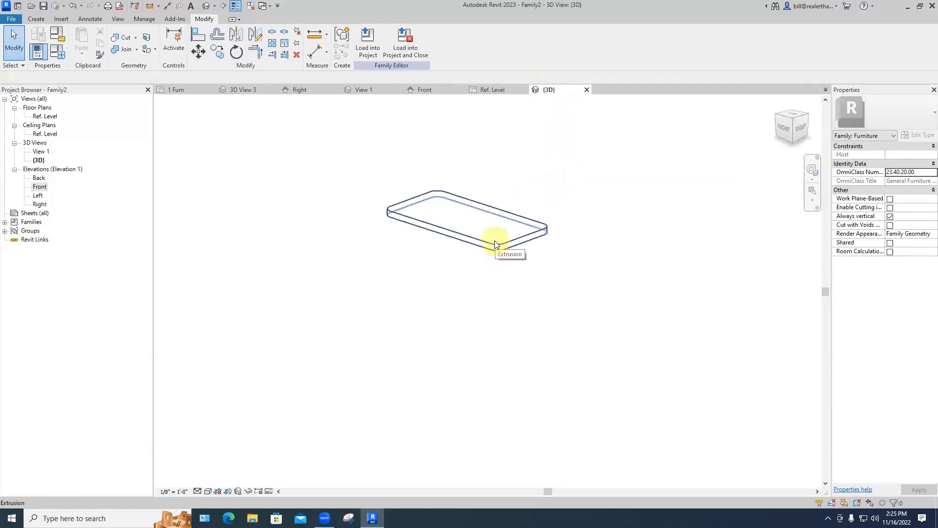
{"action": "left_click", "coordinate": [492, 91]}
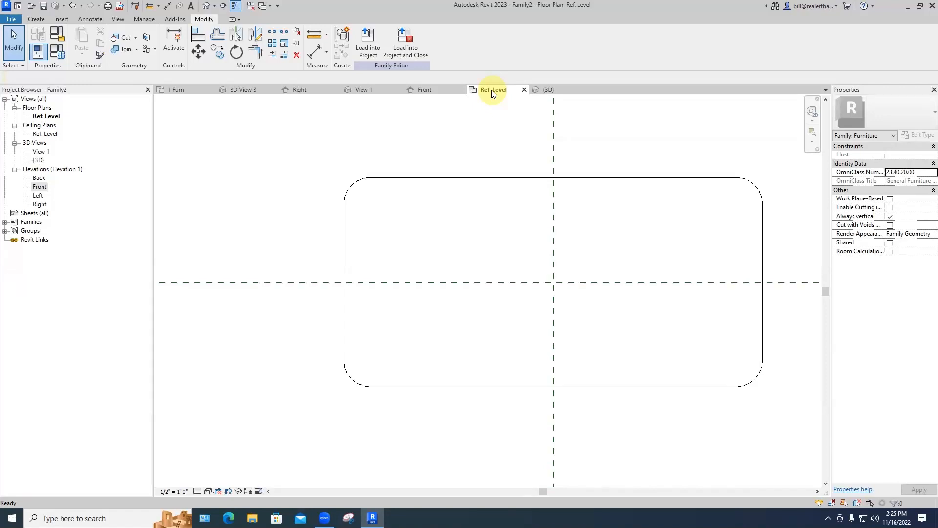
Step: Draw a vertical symbolic line up from the tabletop's top-left rounded corner
{"action": "left_click", "coordinate": [89, 20]}
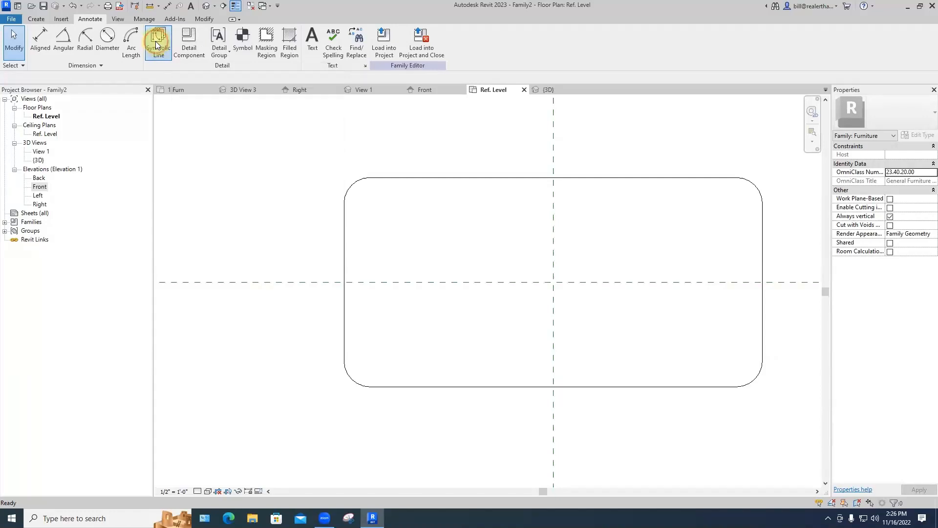
{"action": "left_click", "coordinate": [156, 45]}
{"action": "left_click", "coordinate": [344, 198]}
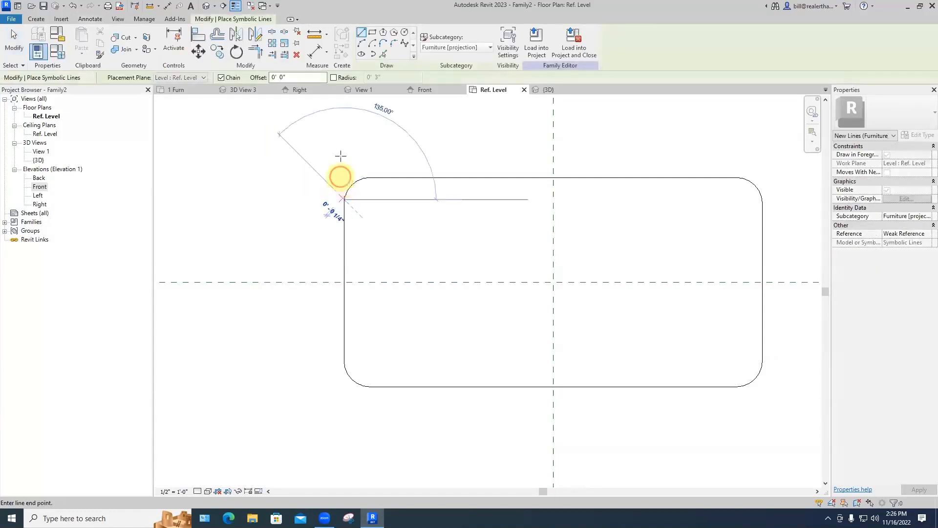
{"action": "left_click", "coordinate": [344, 131]}
{"action": "key", "text": "Escape"}
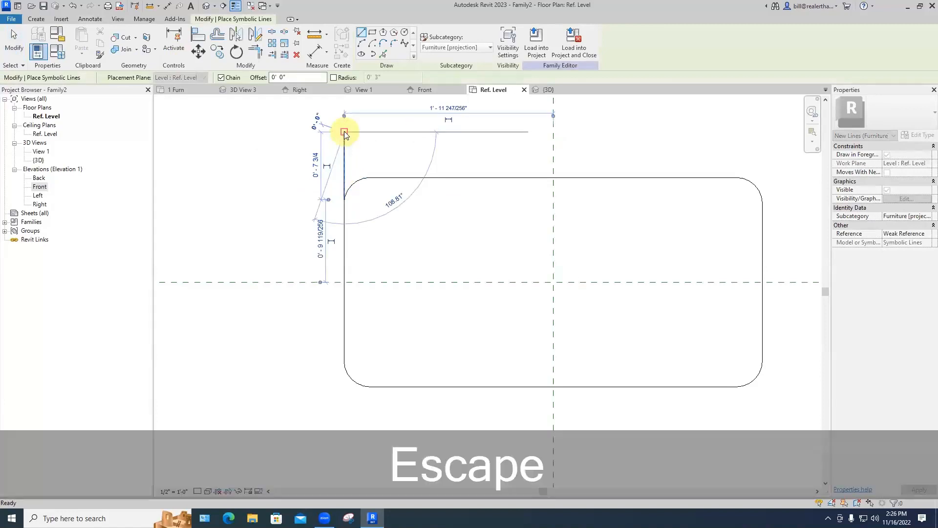
{"action": "key", "text": "Escape"}
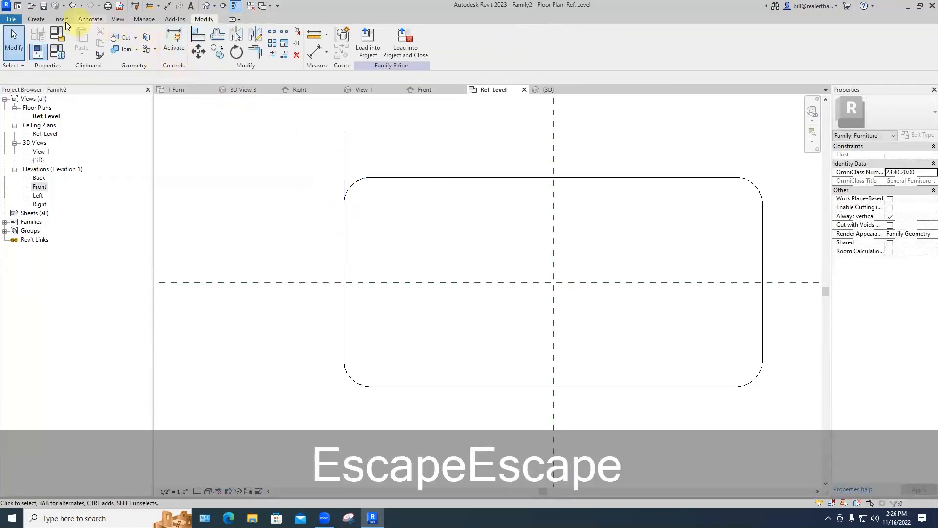
Step: Draw a horizontal symbolic line through the same top-left corner
{"action": "left_click", "coordinate": [90, 18]}
{"action": "left_click", "coordinate": [155, 43]}
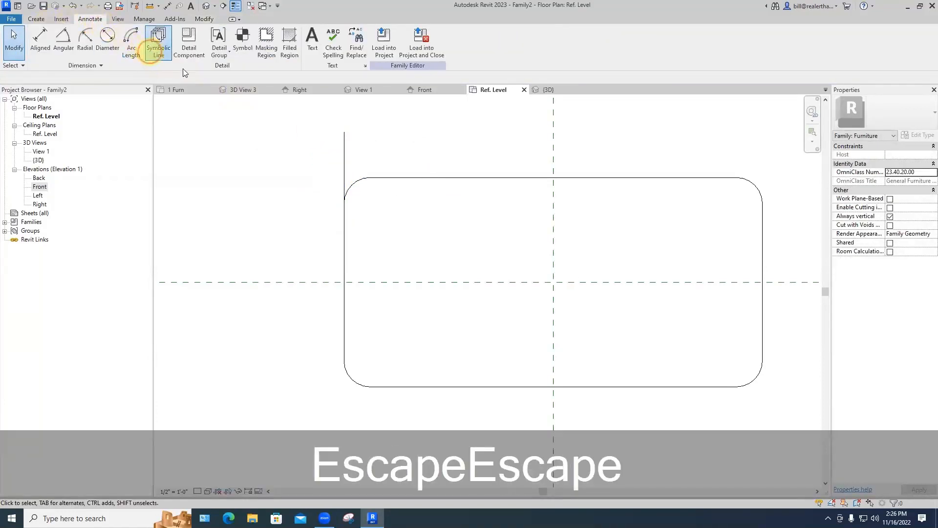
{"action": "left_click", "coordinate": [365, 177]}
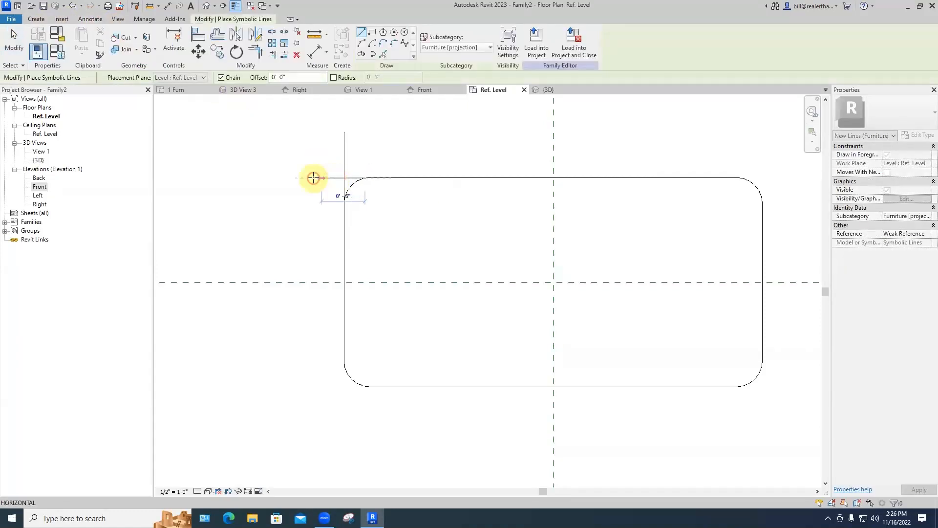
{"action": "left_click", "coordinate": [293, 178]}
{"action": "key", "text": "Escape"}
{"action": "key", "text": "Escape"}
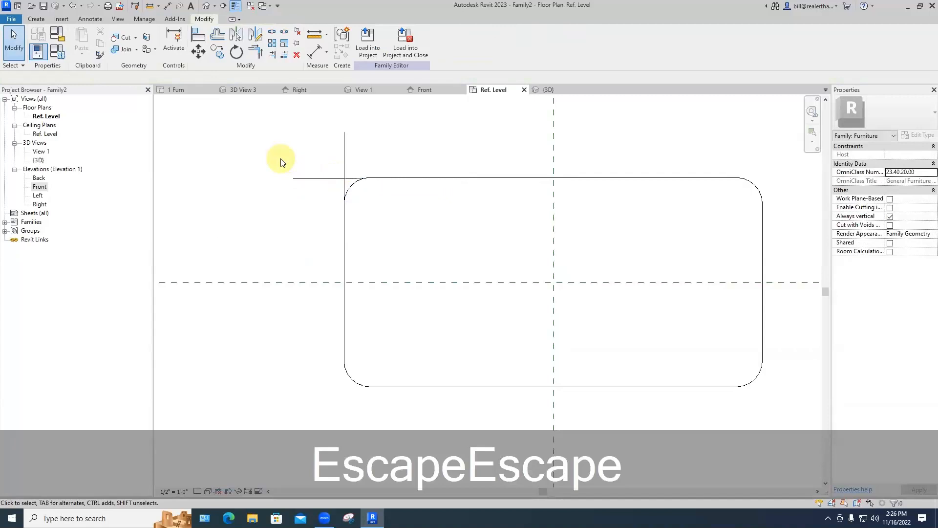
Step: Offset copies of the vertical and horizontal corner lines 3" inward
{"action": "left_click", "coordinate": [217, 34]}
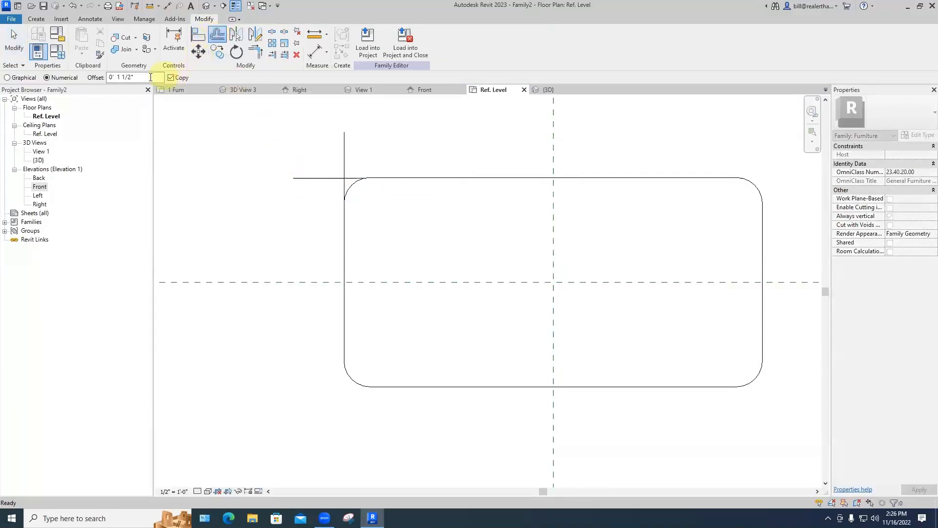
{"action": "left_click_drag", "start_coordinate": [134, 77], "coordinate": [102, 79]}
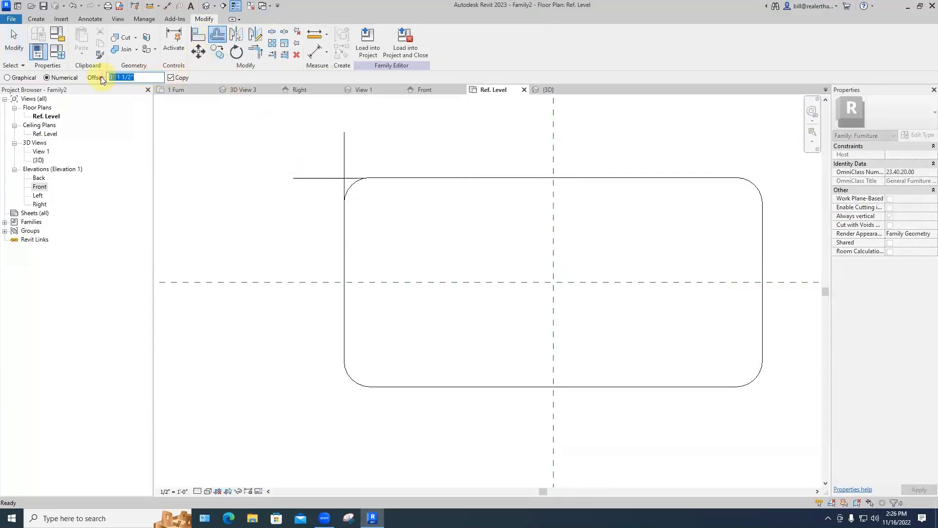
{"action": "type", "text": "3"}
{"action": "type", "text": "''"}
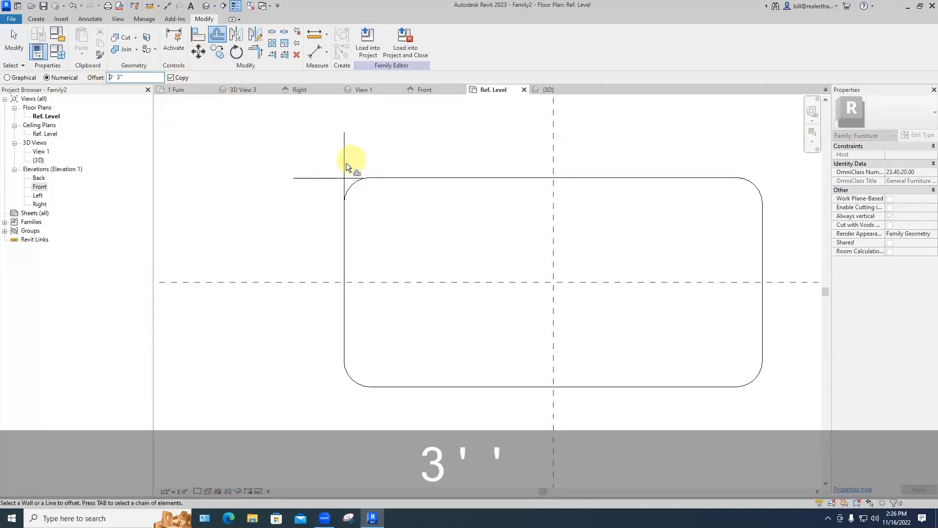
{"action": "left_click", "coordinate": [347, 164]}
{"action": "left_click", "coordinate": [348, 182]}
{"action": "key", "text": "Escape"}
{"action": "key", "text": "Escape"}
Step: Extend the inward vertical and horizontal lines so they cross inside the corner
{"action": "scroll", "coordinate": [380, 202], "scroll_direction": "up", "scroll_amount": 2}
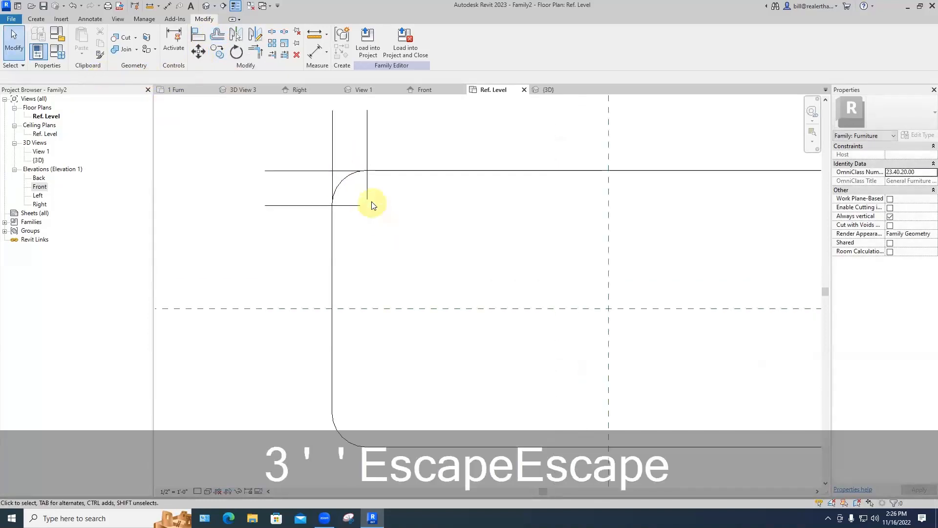
{"action": "left_click", "coordinate": [367, 198]}
{"action": "left_click_drag", "start_coordinate": [368, 199], "coordinate": [391, 205]}
{"action": "left_click", "coordinate": [349, 206]}
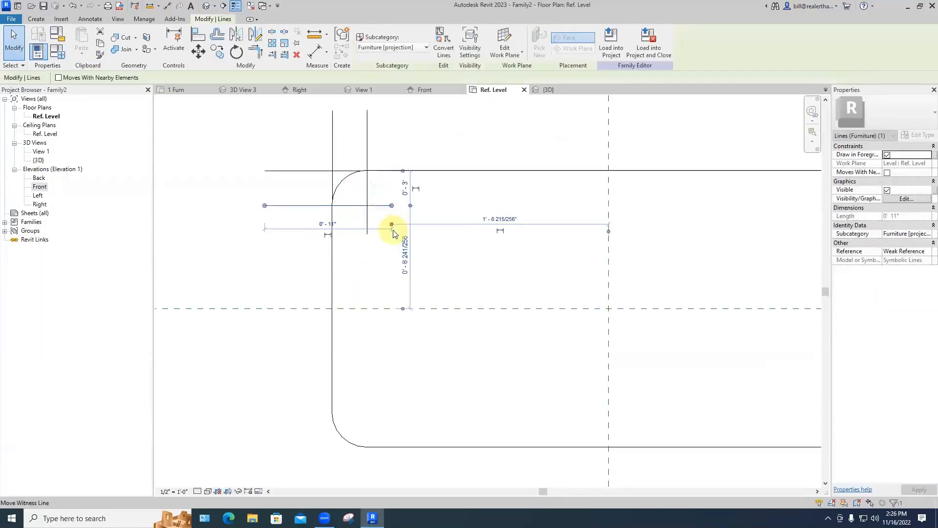
{"action": "scroll", "coordinate": [426, 222], "scroll_direction": "down", "scroll_amount": 1}
{"action": "key", "text": "Escape"}
{"action": "key", "text": "Escape"}
{"action": "scroll", "coordinate": [408, 225], "scroll_direction": "up", "scroll_amount": 4}
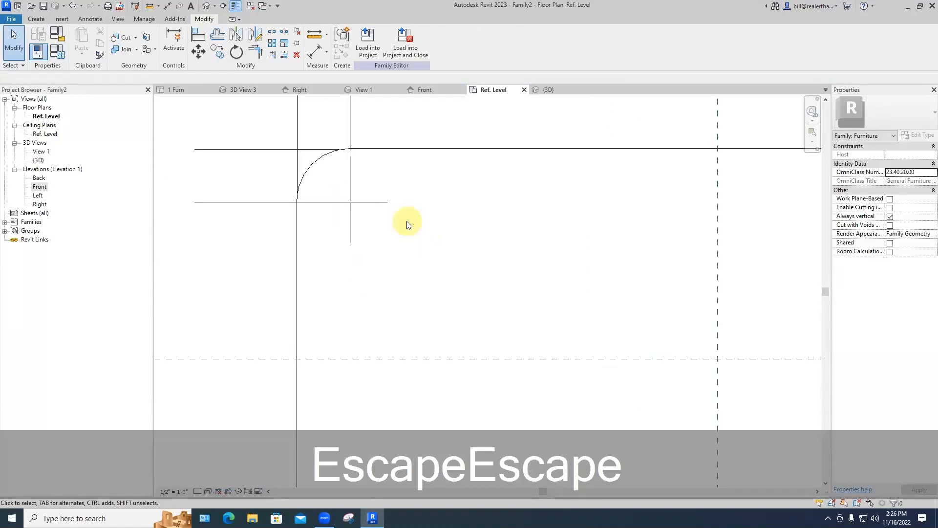
{"action": "scroll", "coordinate": [408, 224], "scroll_direction": "down", "scroll_amount": 5}
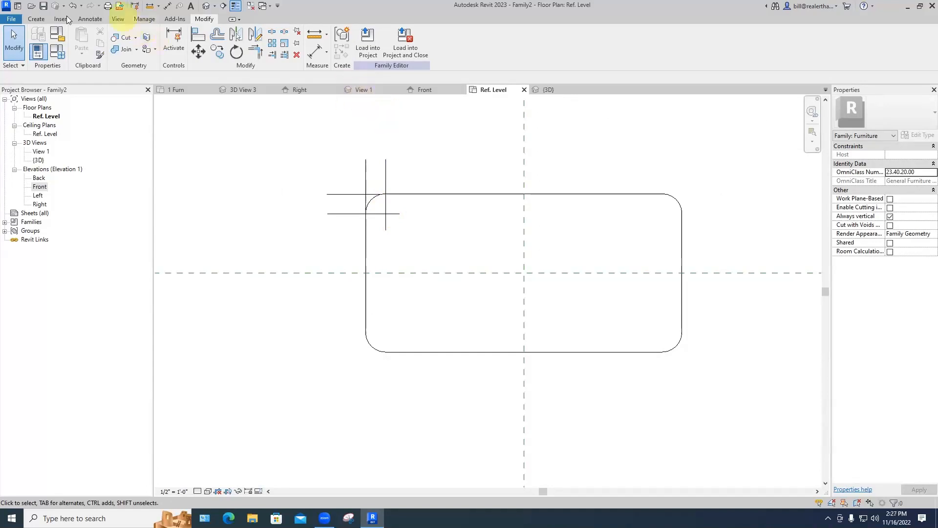
{"action": "left_click", "coordinate": [39, 20]}
Step: Start a new extrusion and sketch a 3/4"-radius circle centred on the guide-line intersection
{"action": "left_click", "coordinate": [84, 53]}
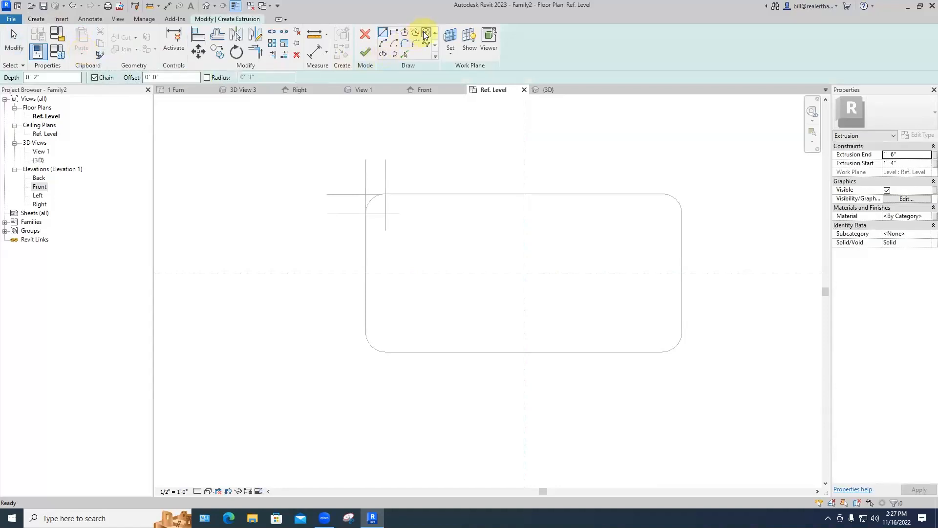
{"action": "left_click", "coordinate": [425, 36]}
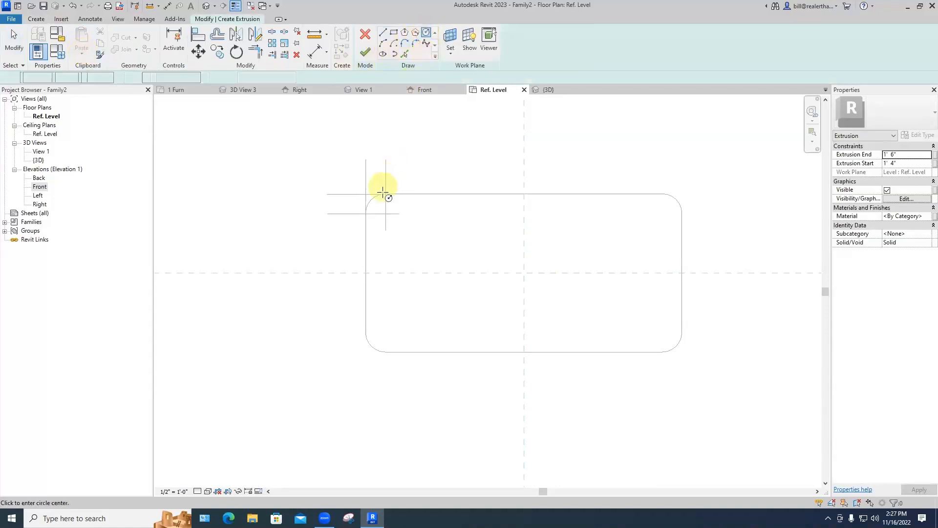
{"action": "left_click", "coordinate": [386, 213]}
{"action": "scroll", "coordinate": [384, 214], "scroll_direction": "up", "scroll_amount": 4}
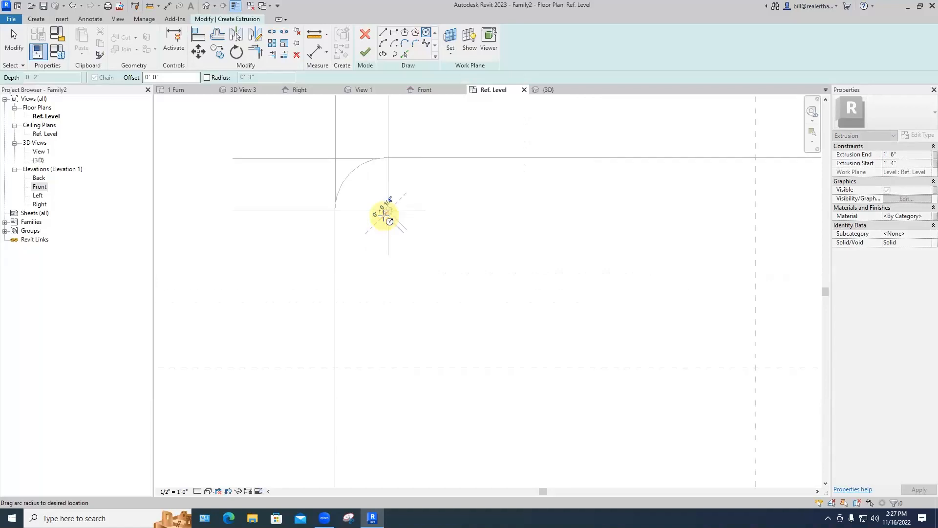
{"action": "scroll", "coordinate": [404, 209], "scroll_direction": "up", "scroll_amount": 2}
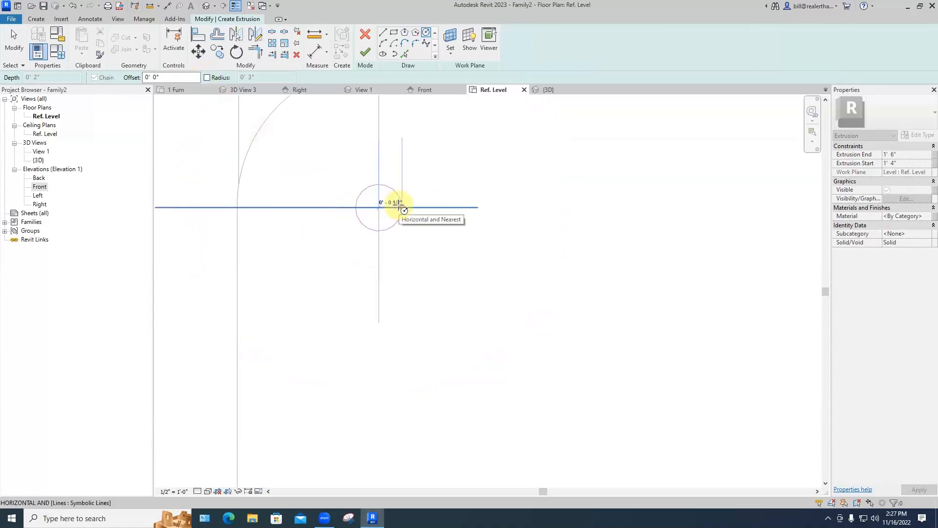
{"action": "type", "text": "3/4\""}
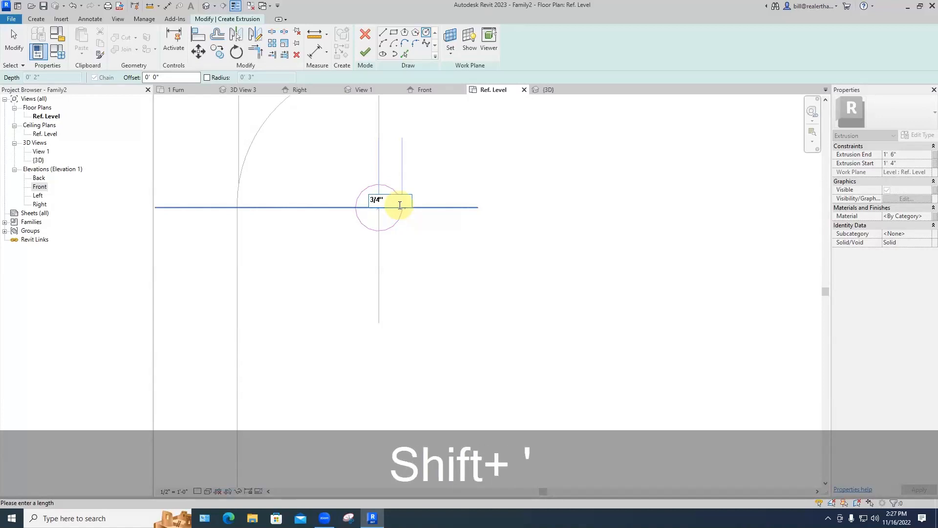
{"action": "key", "text": "Return"}
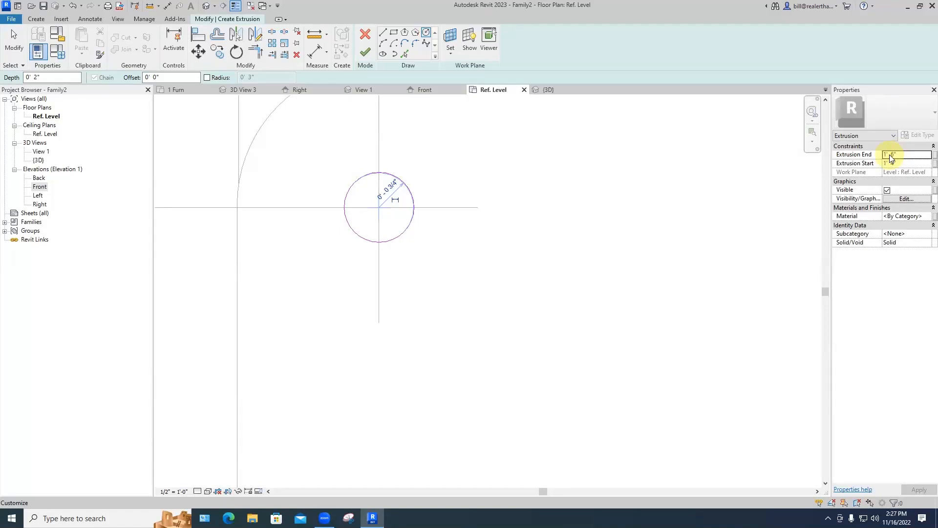
Step: Extrude the leg circle from 0' 0" to 1' 4", finish it, and inspect it in 3D
{"action": "left_click", "coordinate": [901, 164]}
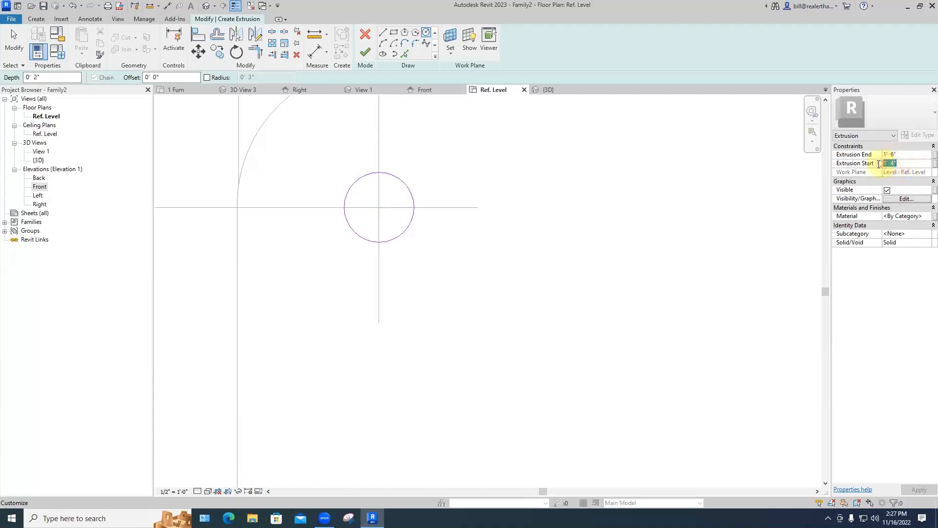
{"action": "type", "text": "0"}
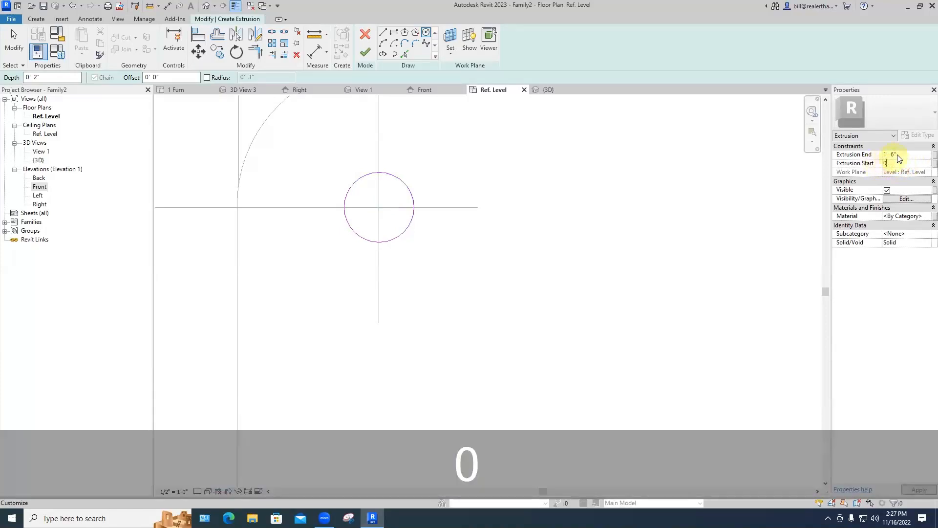
{"action": "left_click", "coordinate": [893, 154]}
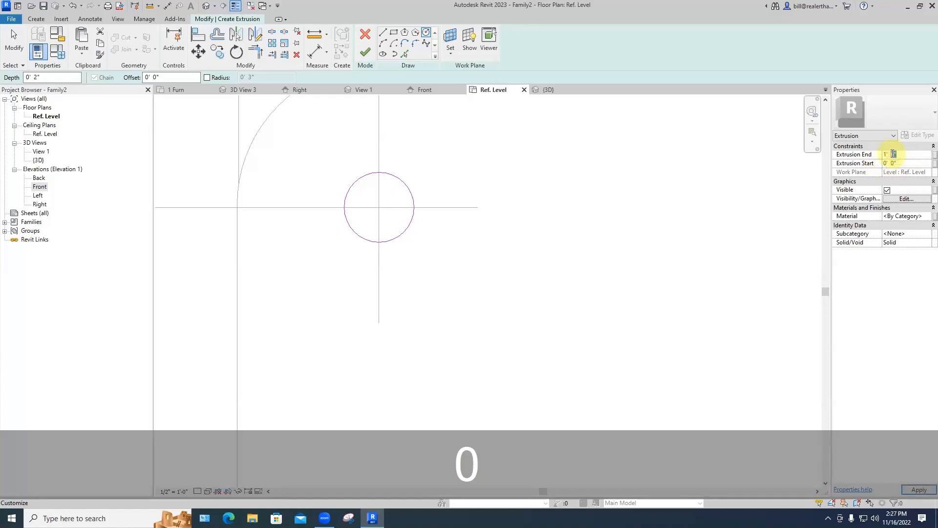
{"action": "type", "text": "4"}
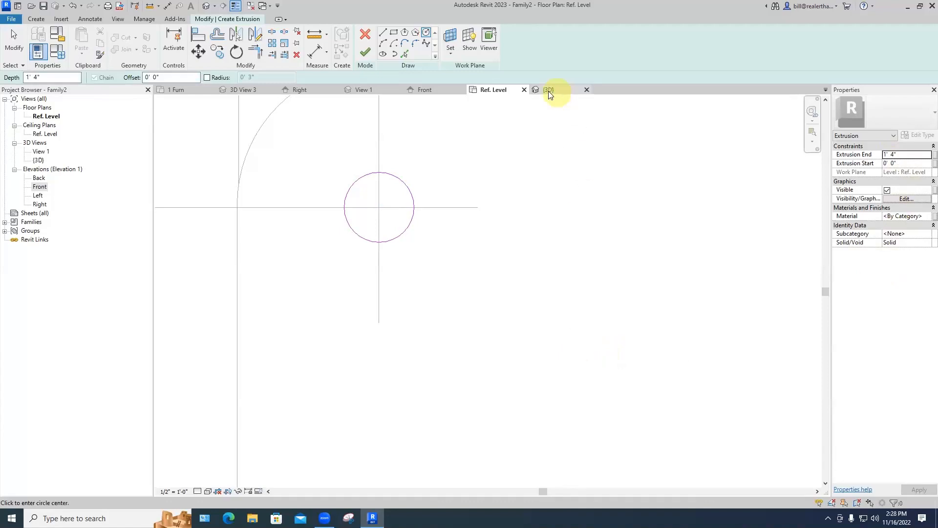
{"action": "left_click", "coordinate": [547, 91]}
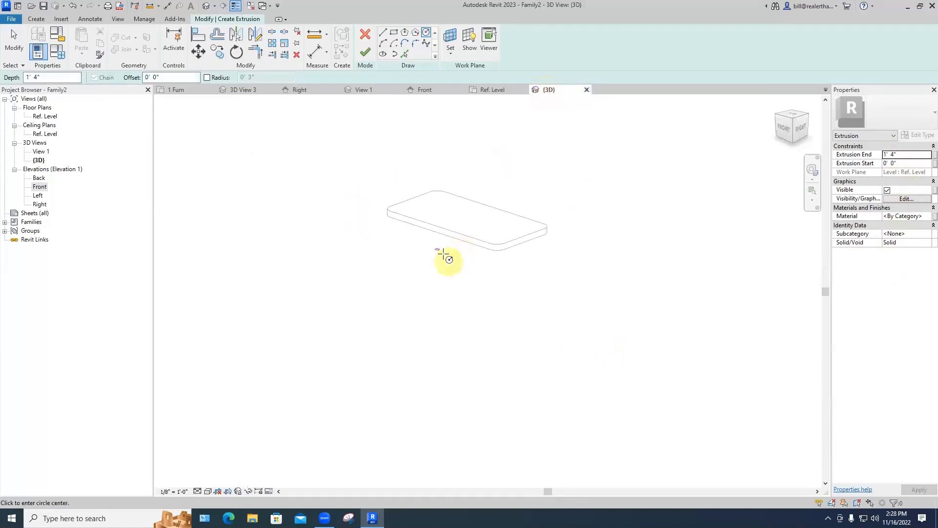
{"action": "middle_click_drag", "start_coordinate": [467, 275], "coordinate": [630, 264], "text": "shift"}
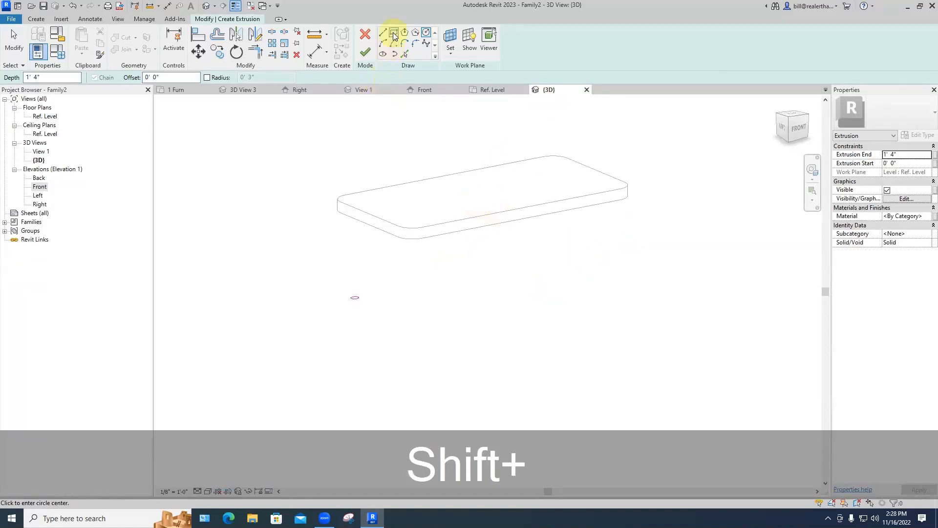
{"action": "left_click", "coordinate": [364, 53]}
{"action": "left_click", "coordinate": [382, 135]}
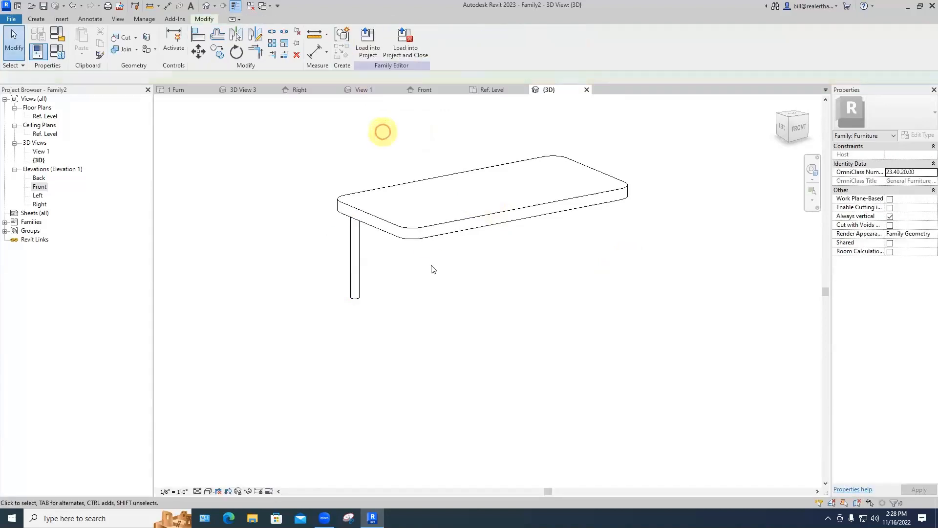
{"action": "middle_click_drag", "start_coordinate": [415, 302], "coordinate": [444, 283], "text": "shift"}
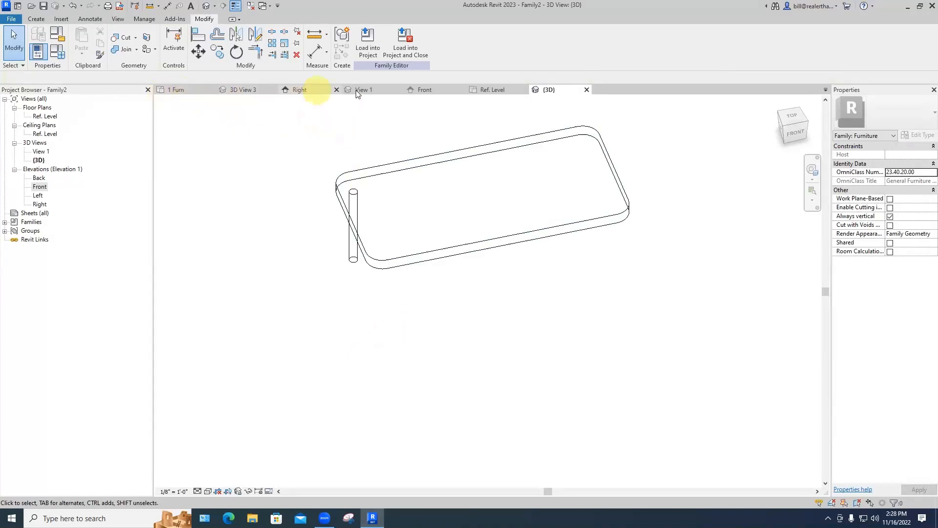
Step: Back in the Ref. Level plan, mirror the leg to the right corner, then undo that mirror
{"action": "left_click", "coordinate": [487, 89]}
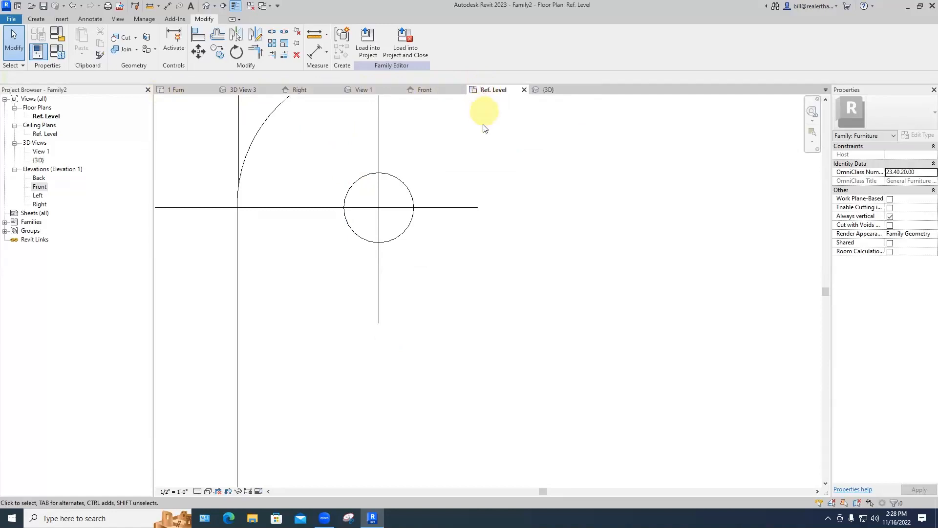
{"action": "scroll", "coordinate": [484, 128], "scroll_direction": "down", "scroll_amount": 6}
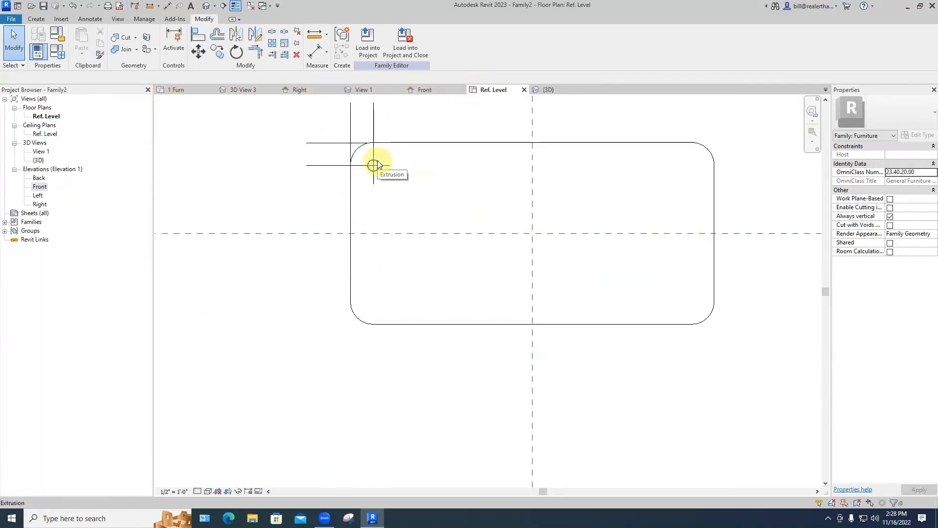
{"action": "left_click", "coordinate": [378, 161]}
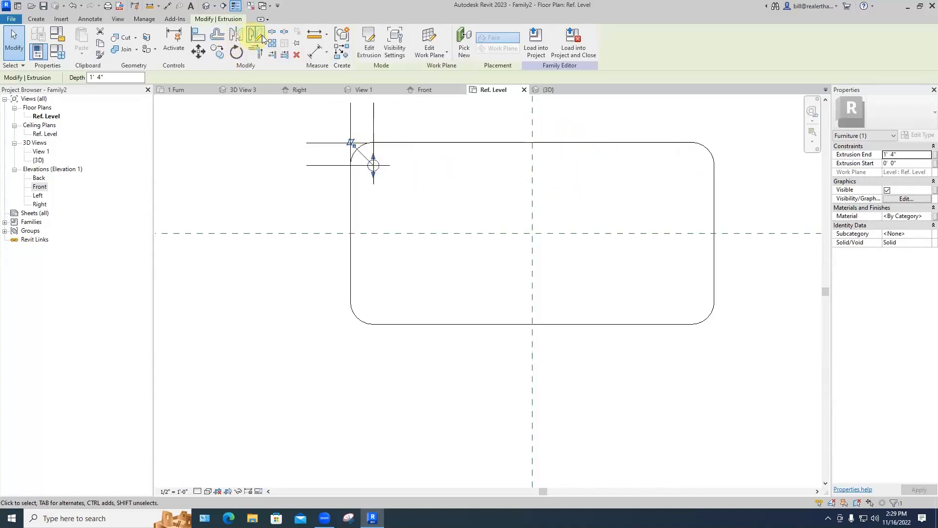
{"action": "left_click", "coordinate": [235, 35]}
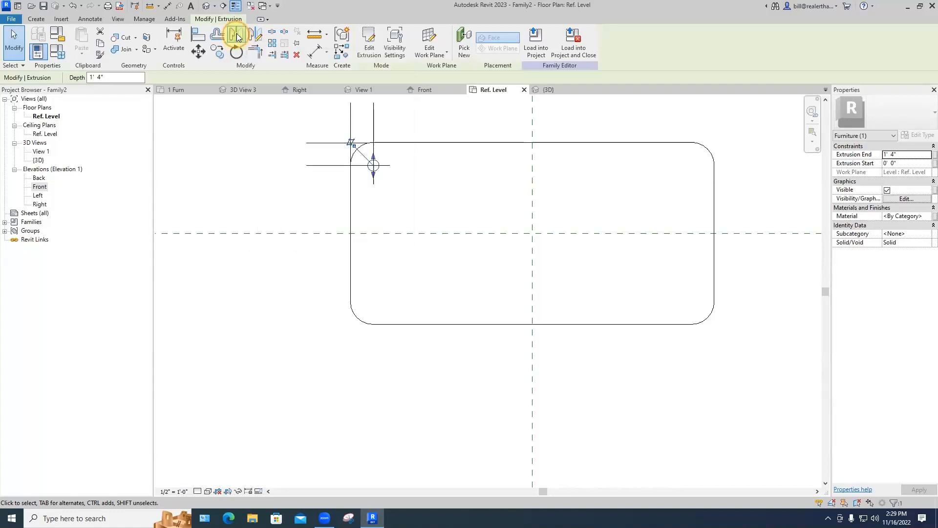
{"action": "left_click", "coordinate": [531, 159]}
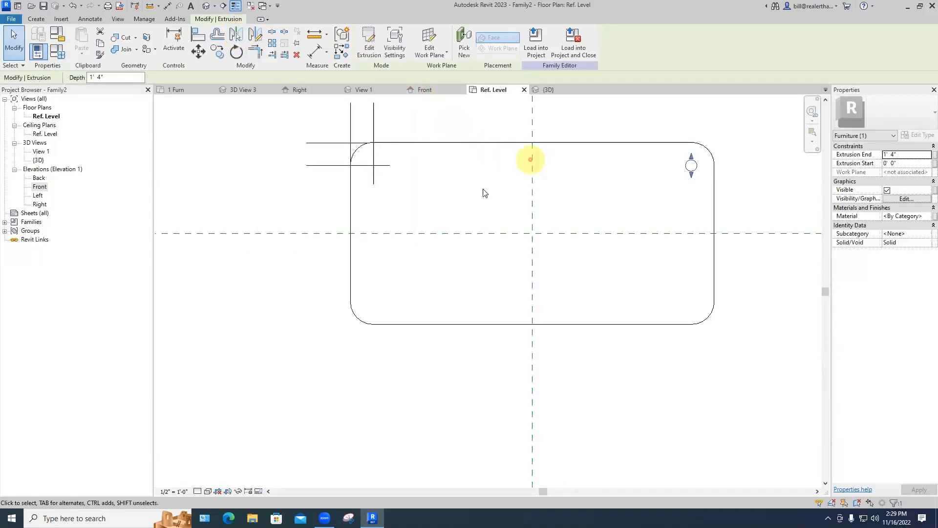
{"action": "left_click", "coordinate": [485, 190]}
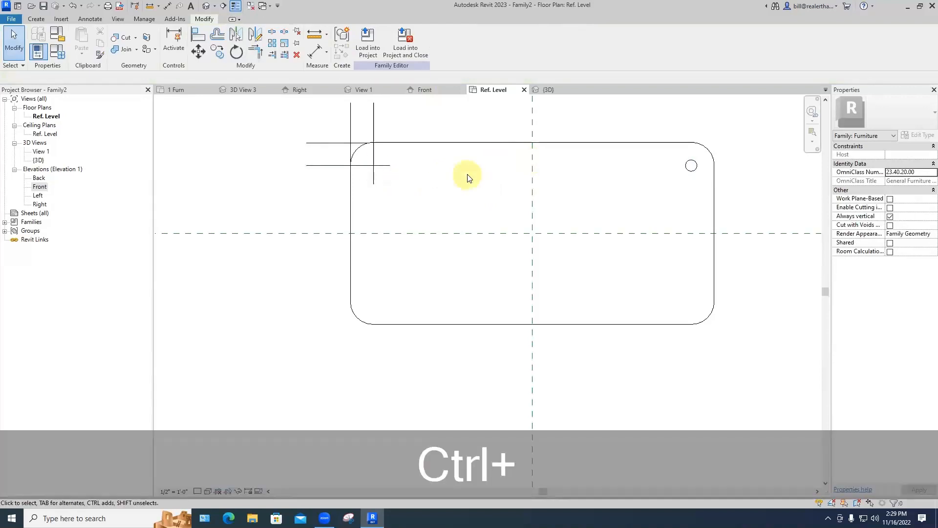
{"action": "key", "text": "ctrl+z"}
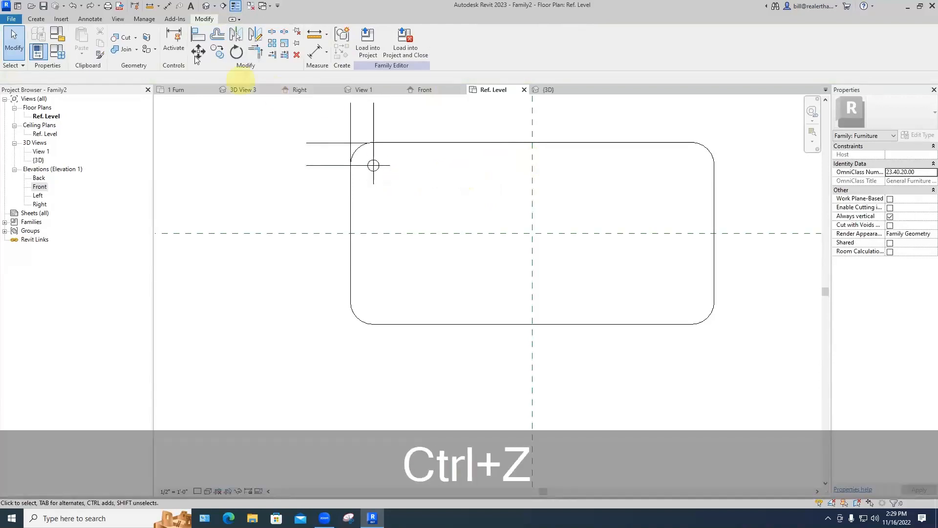
Step: Reselect the circular leg at the upper-left corner and start Mirror - Pick Axis
{"action": "left_click", "coordinate": [236, 35]}
{"action": "key", "text": "Escape"}
{"action": "key", "text": "Escape"}
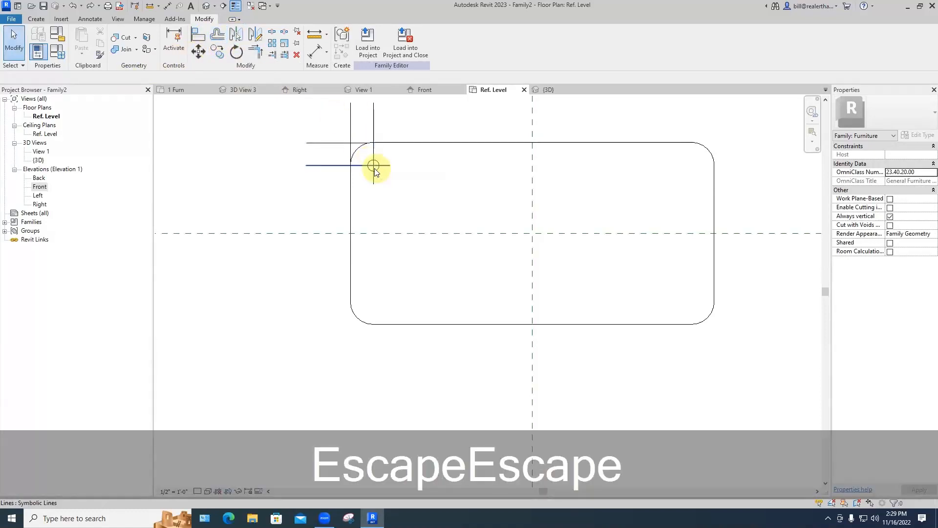
{"action": "scroll", "coordinate": [376, 171], "scroll_direction": "up", "scroll_amount": 3}
{"action": "left_click", "coordinate": [378, 172]}
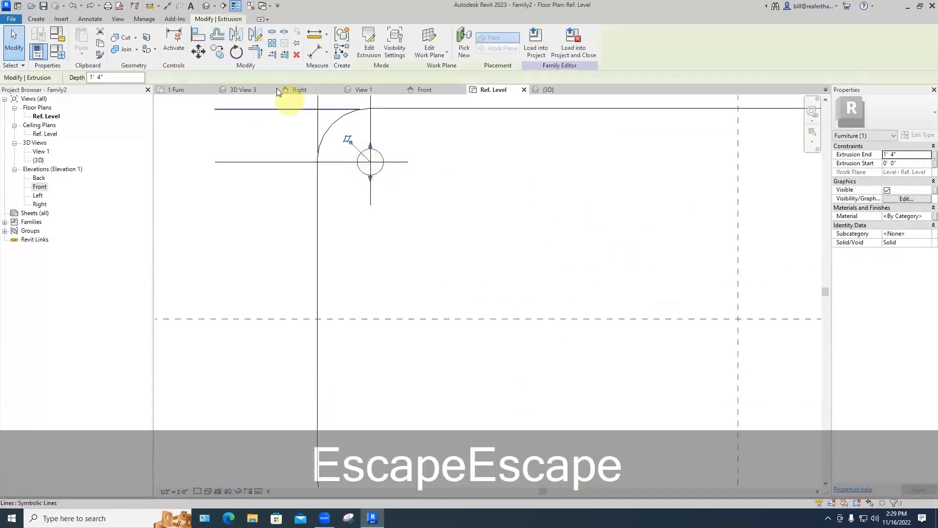
{"action": "left_click", "coordinate": [235, 35]}
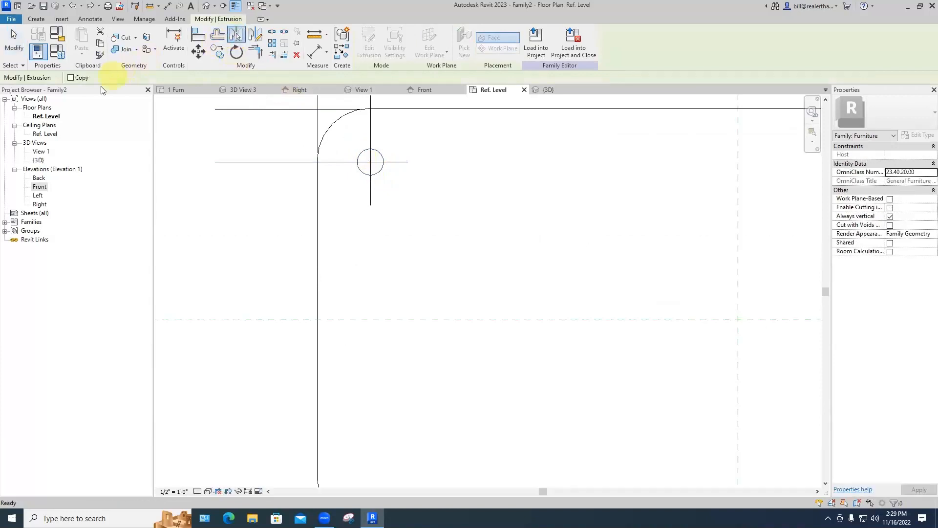
Step: Mirror a copy of the leg across the vertical centre plane to the upper-right corner
{"action": "left_click", "coordinate": [70, 79]}
{"action": "scroll", "coordinate": [428, 171], "scroll_direction": "down", "scroll_amount": 4}
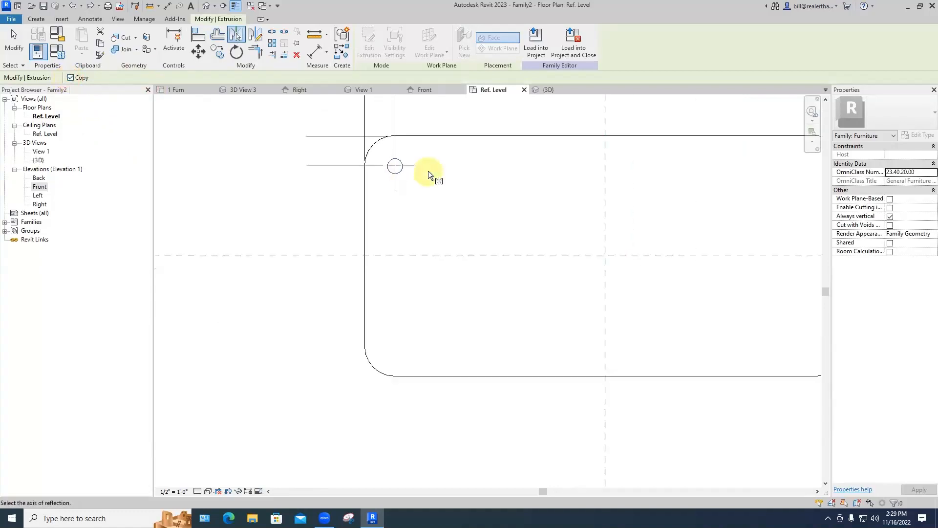
{"action": "left_click", "coordinate": [515, 178]}
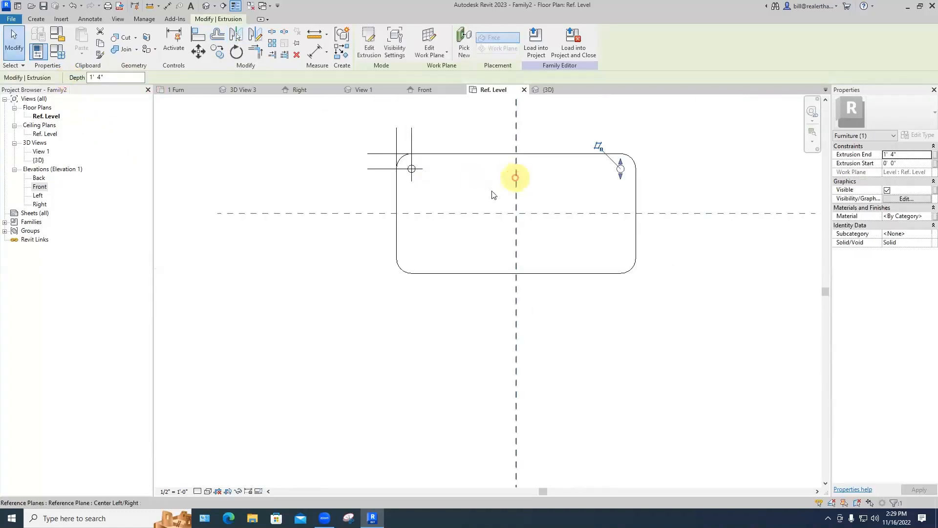
{"action": "key", "text": "Escape"}
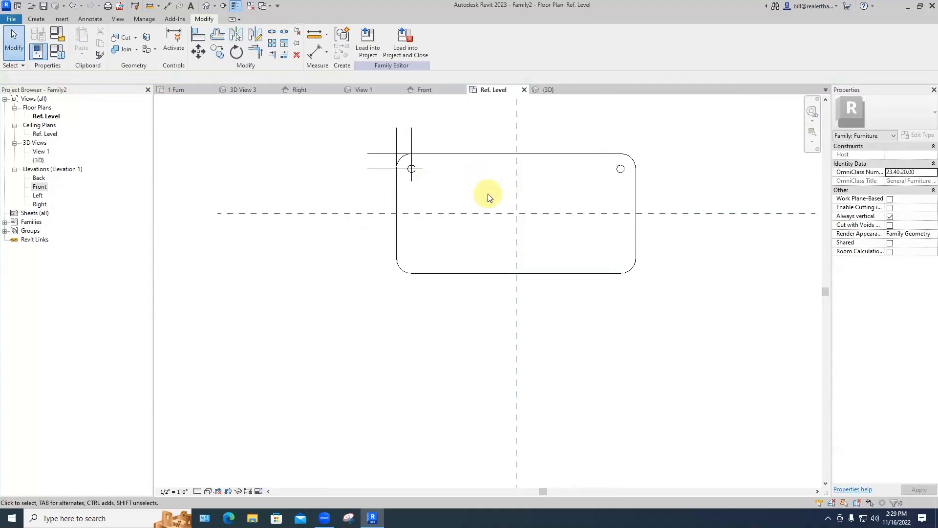
Step: Delete the vertical and horizontal corner construction lines
{"action": "left_click_drag", "start_coordinate": [429, 136], "coordinate": [377, 128]}
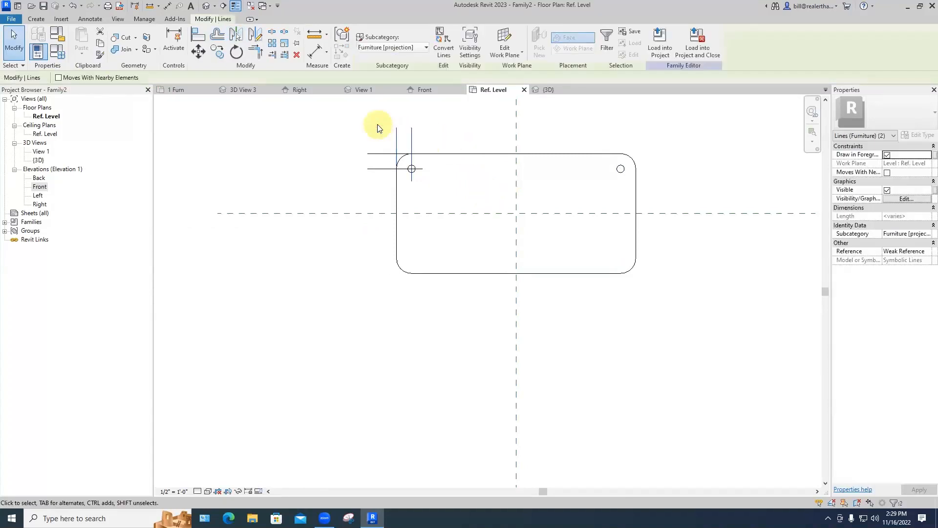
{"action": "key", "text": "BackSpace"}
{"action": "left_click_drag", "start_coordinate": [386, 185], "coordinate": [359, 141]}
{"action": "key", "text": "BackSpace"}
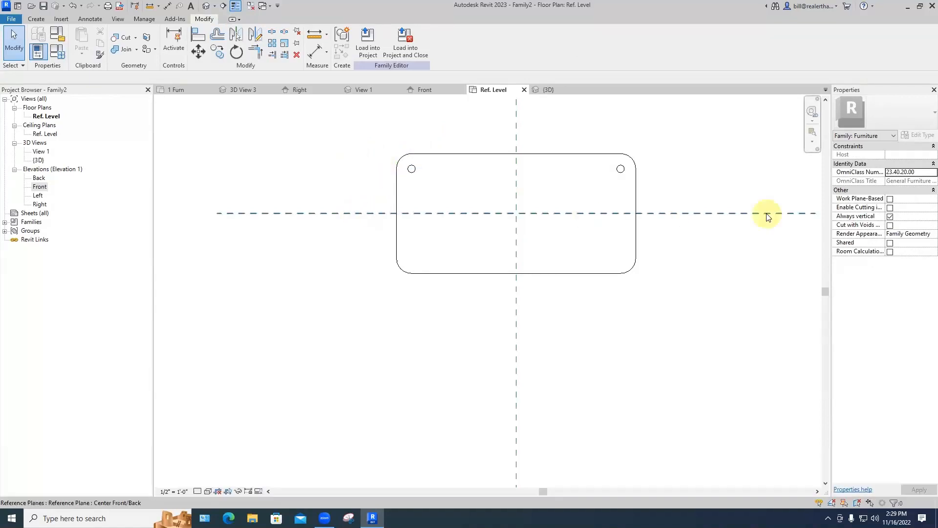
Step: Mirror copies of both upper legs across the horizontal plane, then view the table in 3D
{"action": "left_click", "coordinate": [413, 173]}
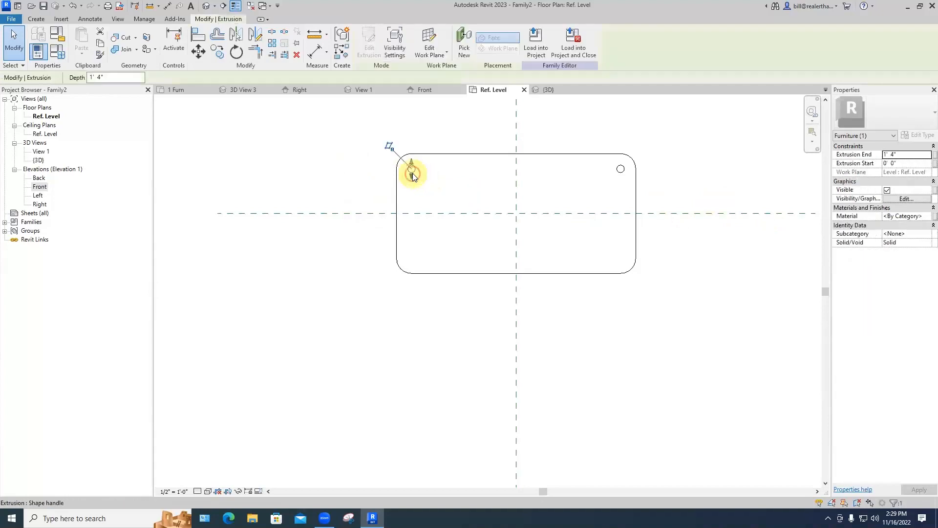
{"action": "left_click", "coordinate": [621, 172], "text": "ctrl"}
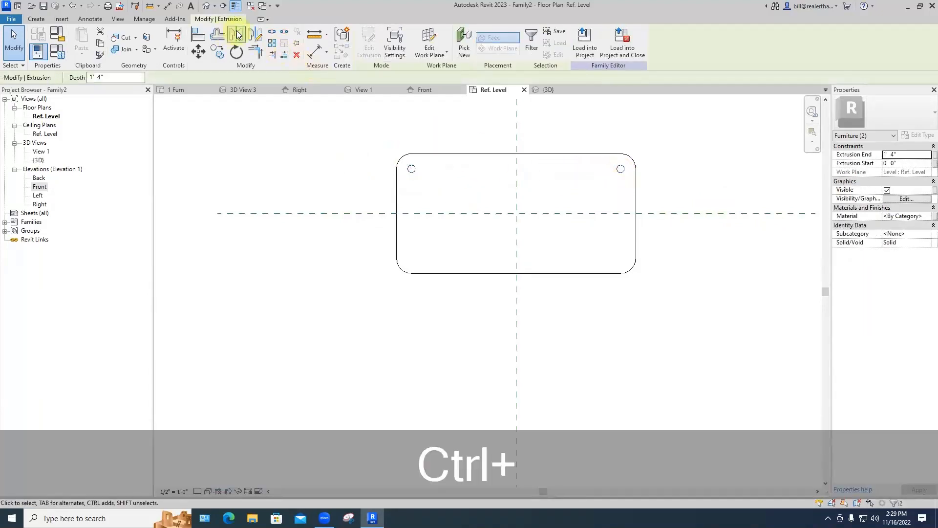
{"action": "left_click", "coordinate": [238, 34]}
{"action": "left_click", "coordinate": [352, 213]}
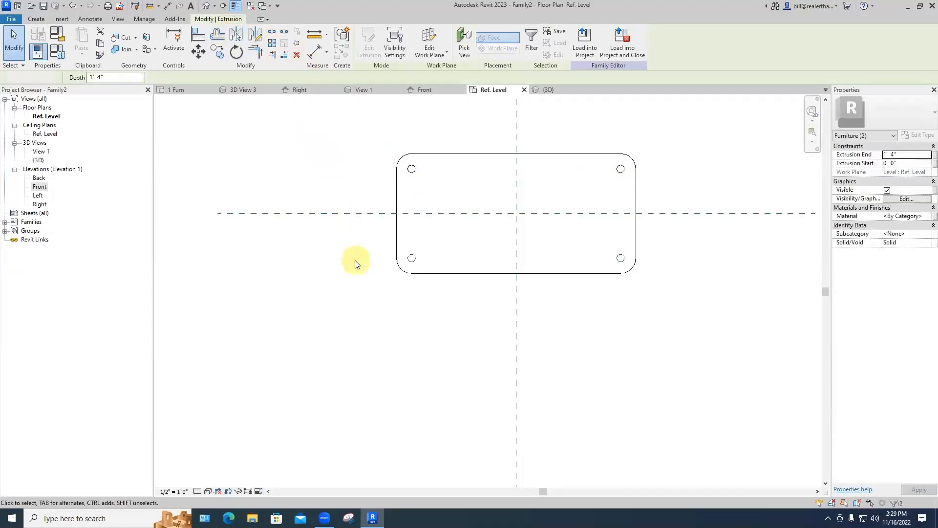
{"action": "left_click", "coordinate": [356, 264]}
{"action": "left_click", "coordinate": [548, 92]}
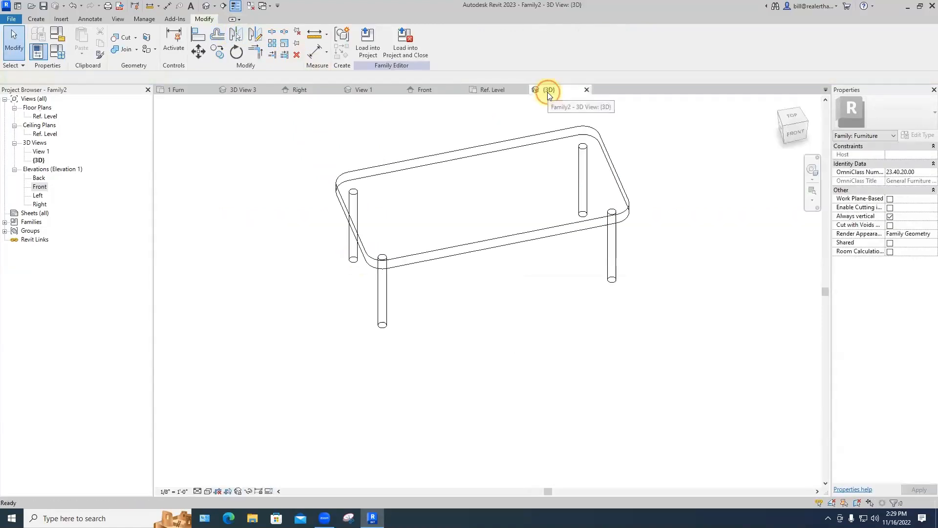
Step: Look over the finished four-legged table in the 3D view, then bring up the File menu
{"action": "mouse_move", "coordinate": [503, 287]}
{"action": "middle_mouse_down"}
{"action": "mouse_move", "coordinate": [521, 279]}
{"action": "mouse_move", "coordinate": [507, 295]}
{"action": "middle_mouse_up"}
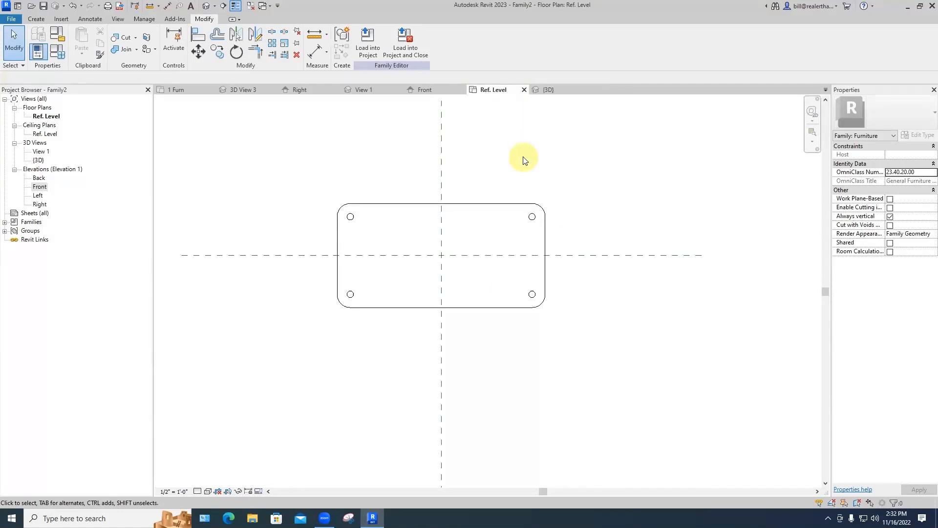
{"action": "left_click", "coordinate": [543, 91]}
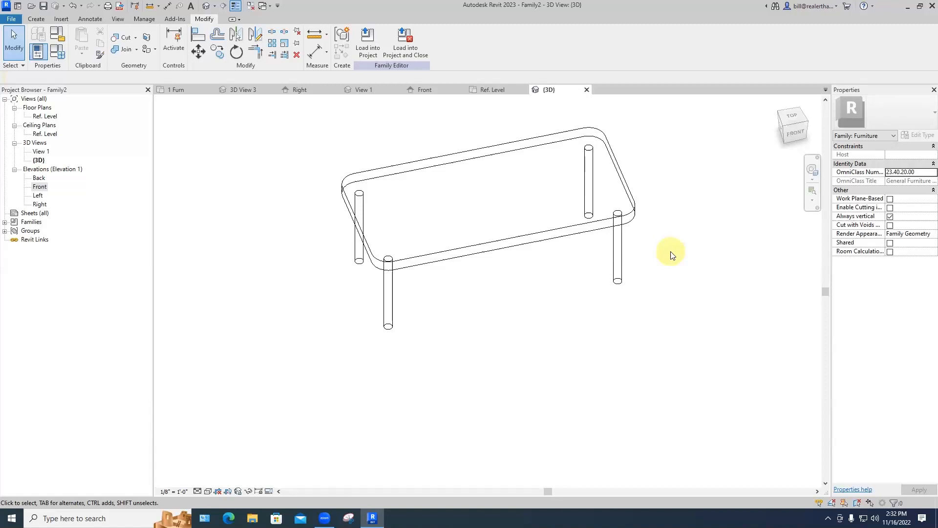
{"action": "left_click", "coordinate": [11, 18]}
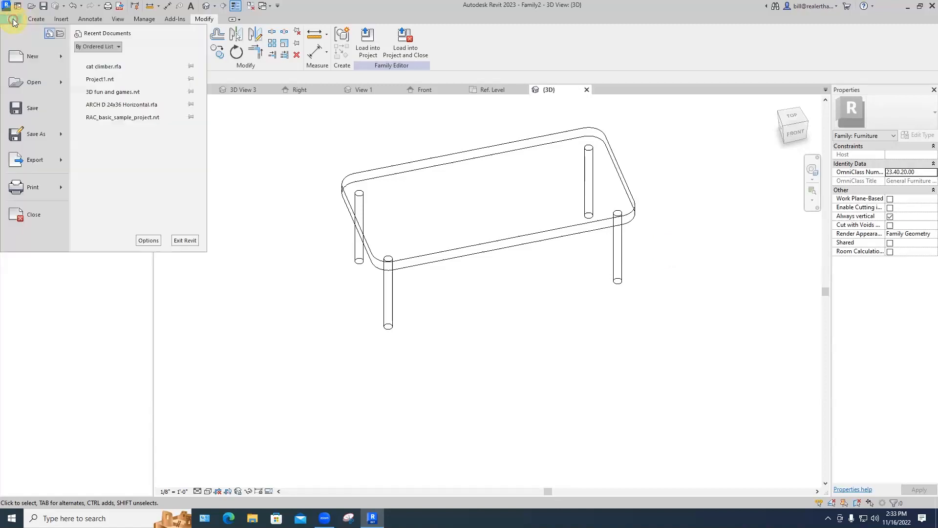
Step: Save the family as '24x48 coffeee table.rfa' in the Revit Families folder
{"action": "left_click", "coordinate": [34, 108]}
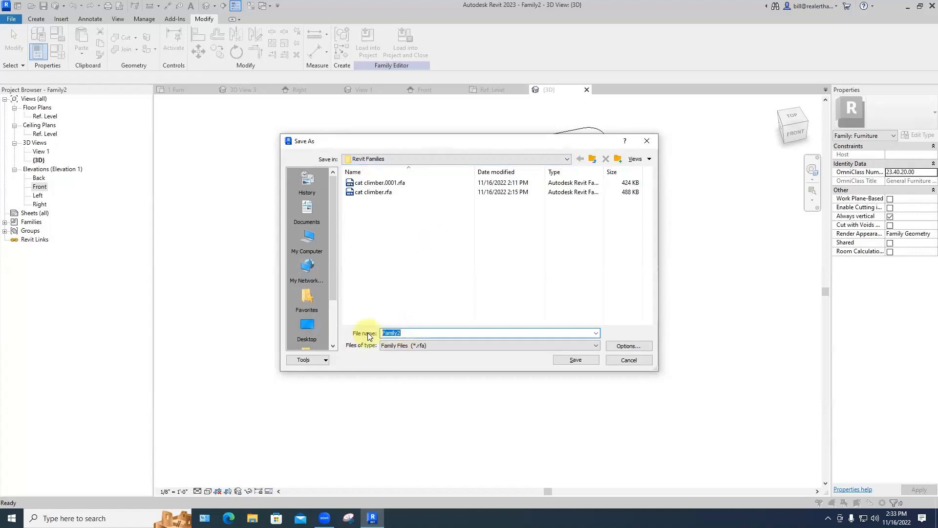
{"action": "type", "text": "24x"}
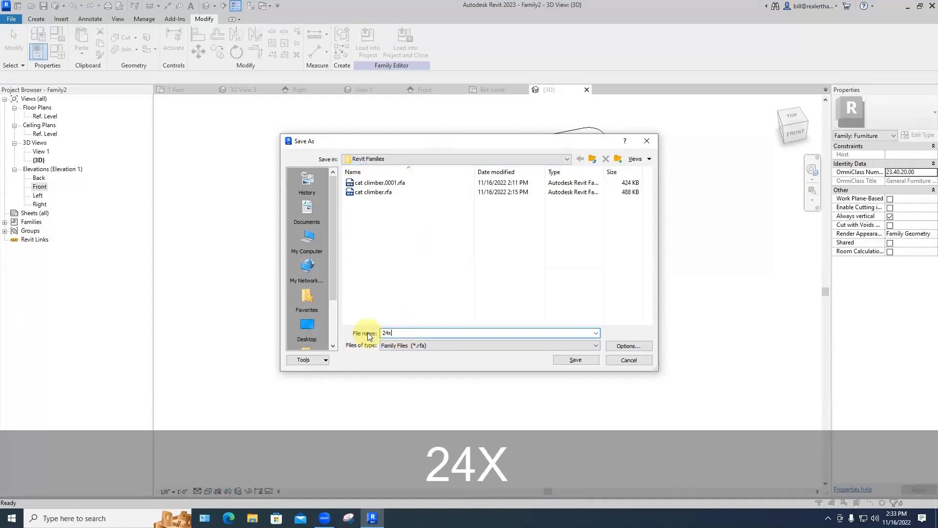
{"action": "type", "text": "48 cof"}
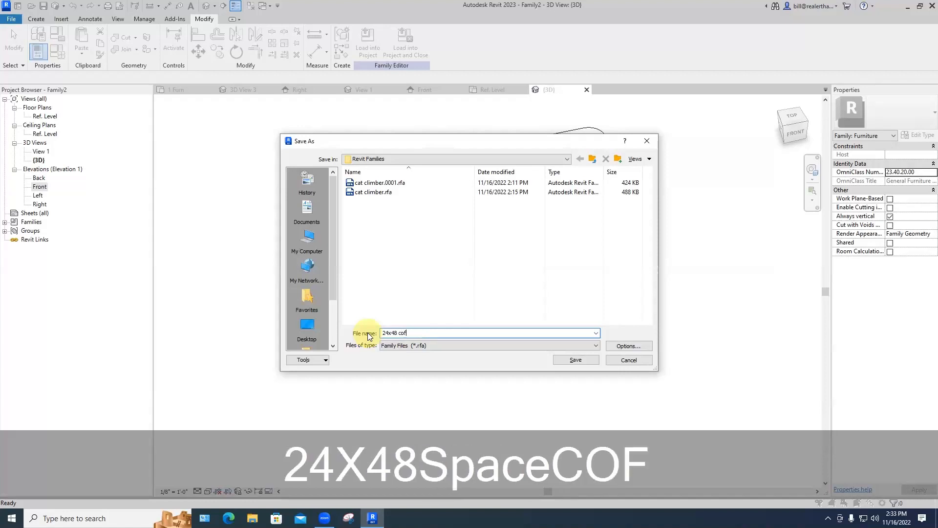
{"action": "type", "text": "feee table"}
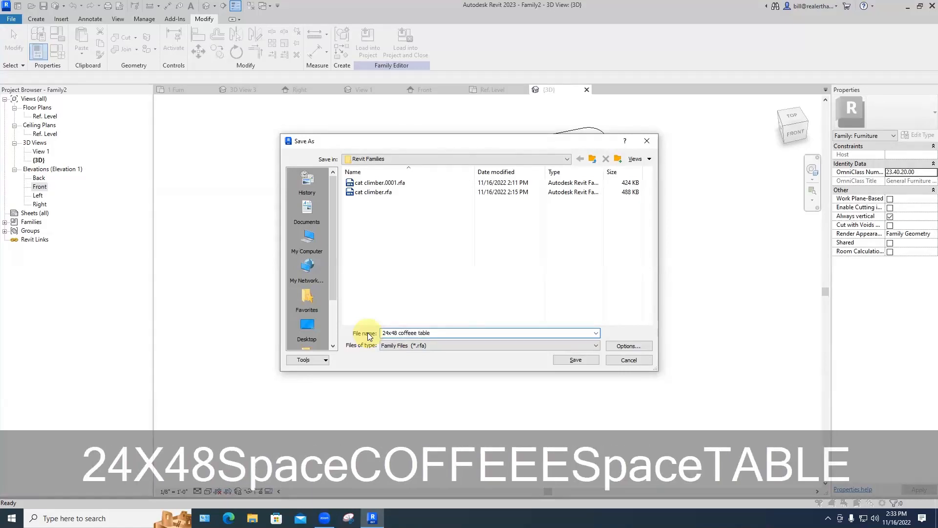
{"action": "key", "text": "Return"}
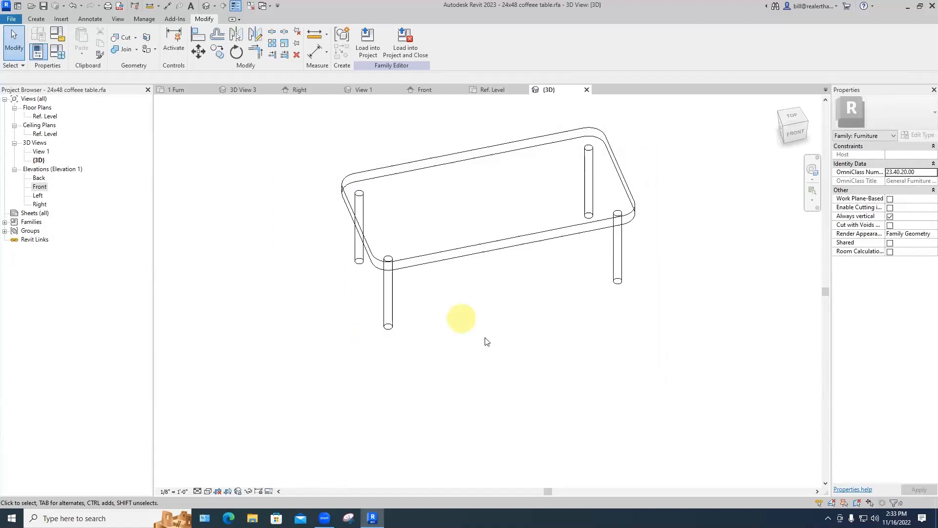
Step: Load the table into the project, save the project, and place three coffee tables in the 1 Furn plan
{"action": "left_click", "coordinate": [406, 46]}
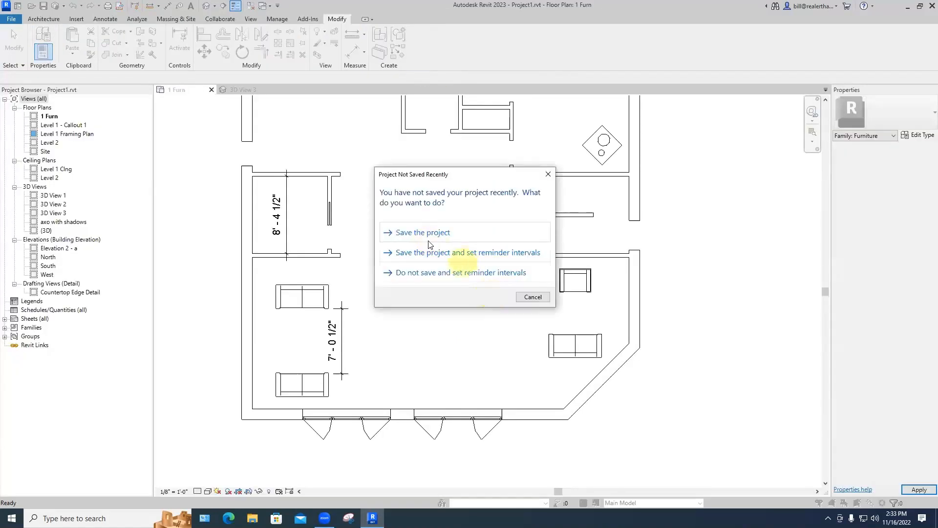
{"action": "left_click", "coordinate": [424, 233]}
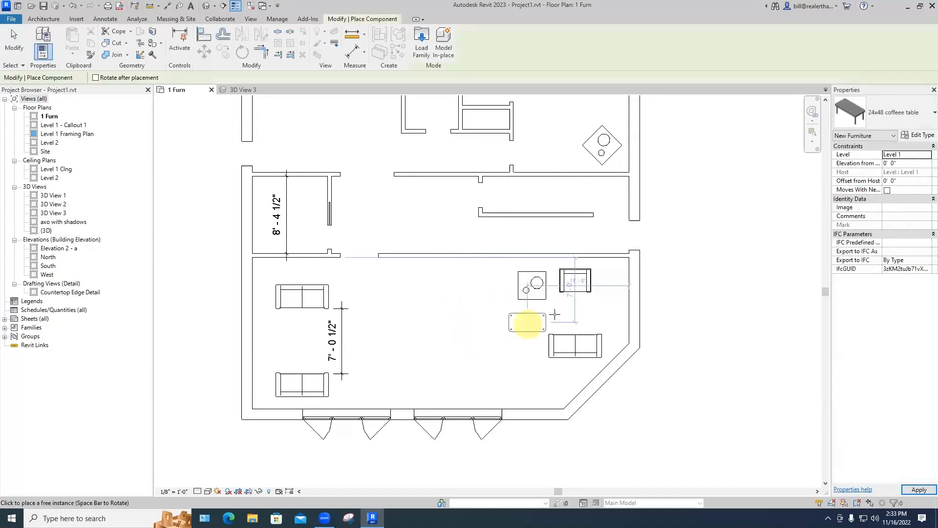
{"action": "left_click", "coordinate": [575, 313]}
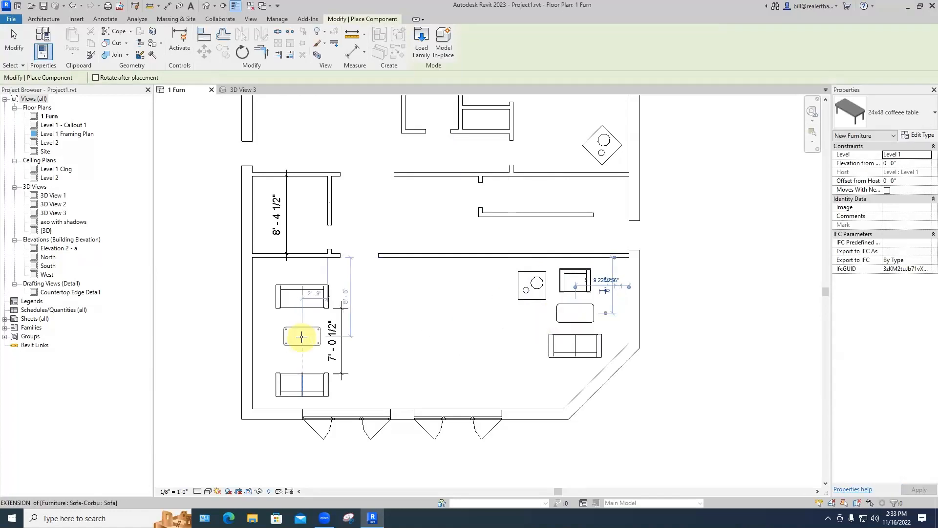
{"action": "left_click", "coordinate": [301, 338]}
{"action": "scroll", "coordinate": [403, 382], "scroll_direction": "down", "scroll_amount": 2}
{"action": "middle_click_drag", "start_coordinate": [404, 382], "coordinate": [403, 396]}
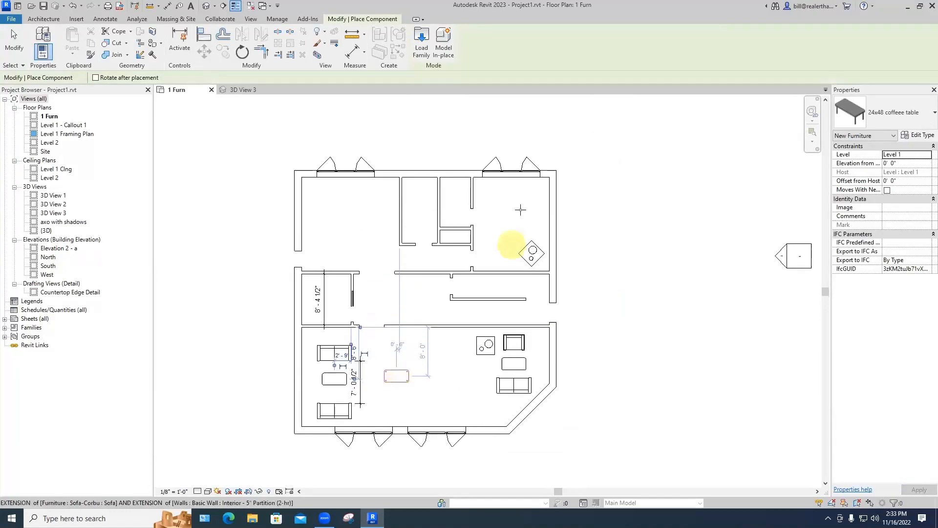
{"action": "left_click", "coordinate": [512, 187]}
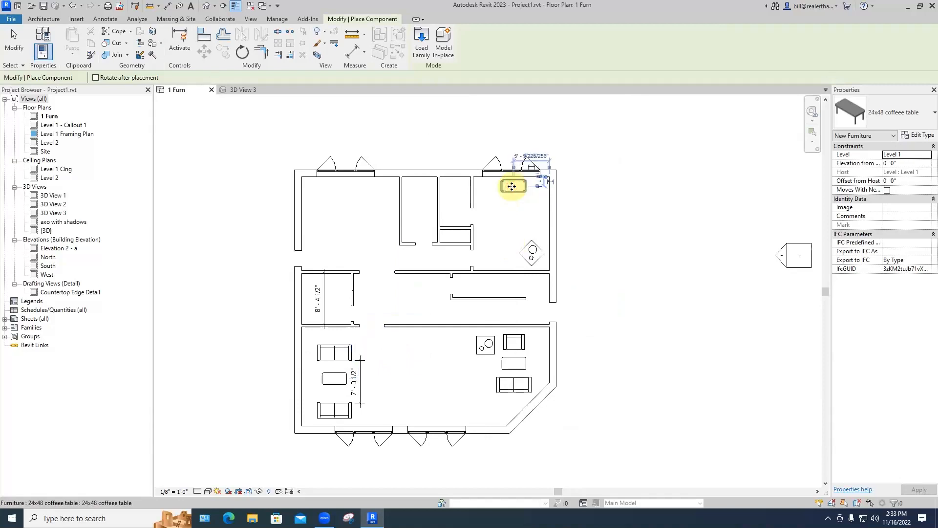
{"action": "key", "text": "Escape"}
{"action": "key", "text": "Escape"}
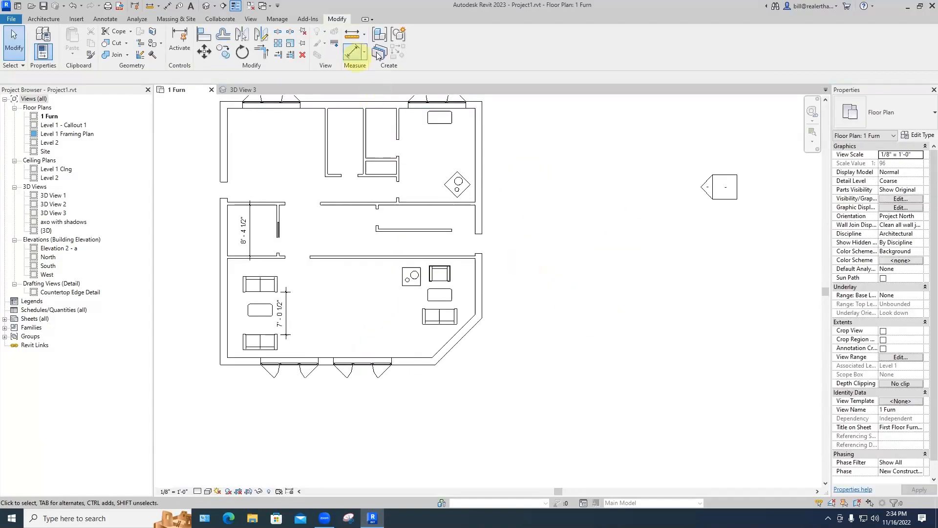
Step: Zoom in on the new coffee table in the 3D View 3 perspective
{"action": "left_click", "coordinate": [236, 90]}
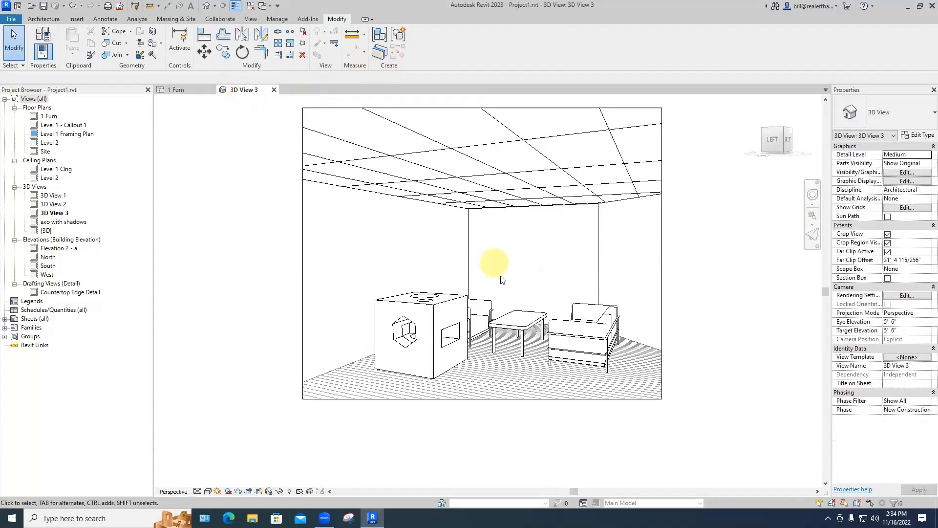
{"action": "scroll", "coordinate": [519, 360], "scroll_direction": "up", "scroll_amount": 3}
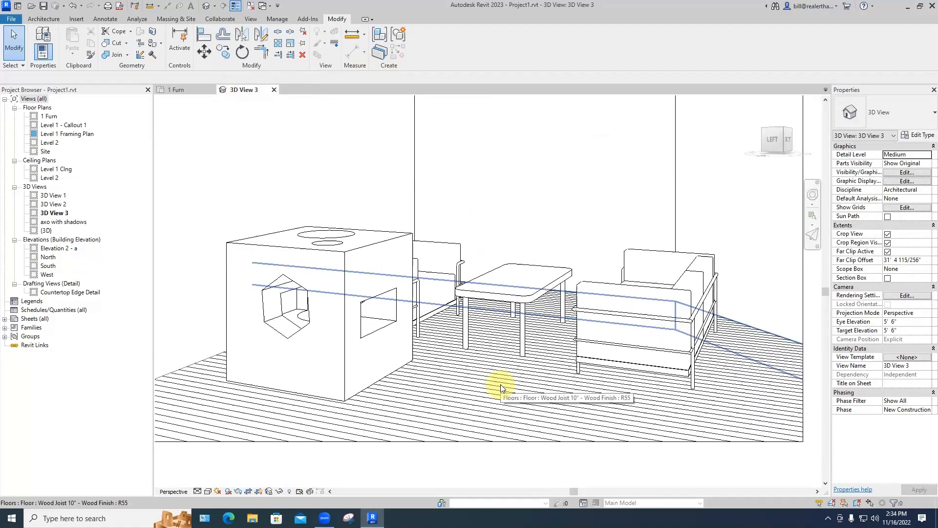
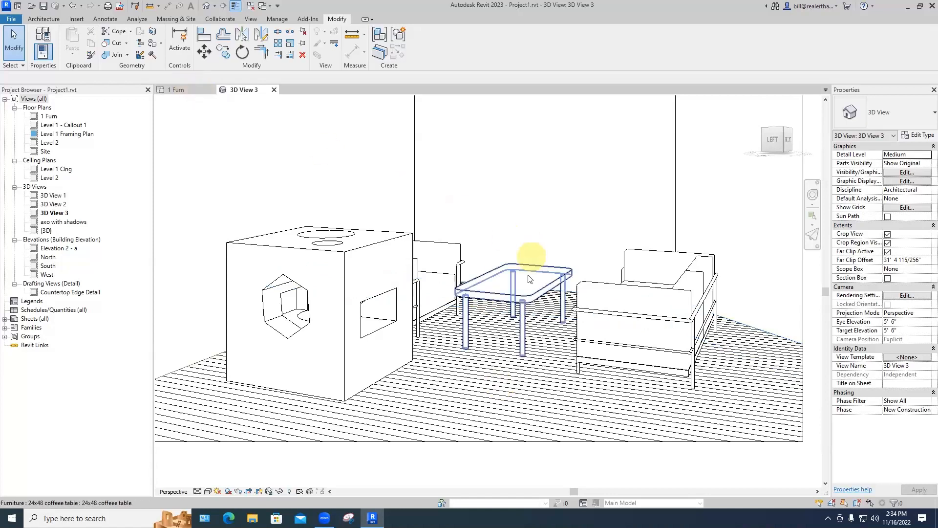
Step: Open the placed 24x48 coffee table's family for editing and show its Ref. Level floor plan
{"action": "left_click", "coordinate": [521, 301]}
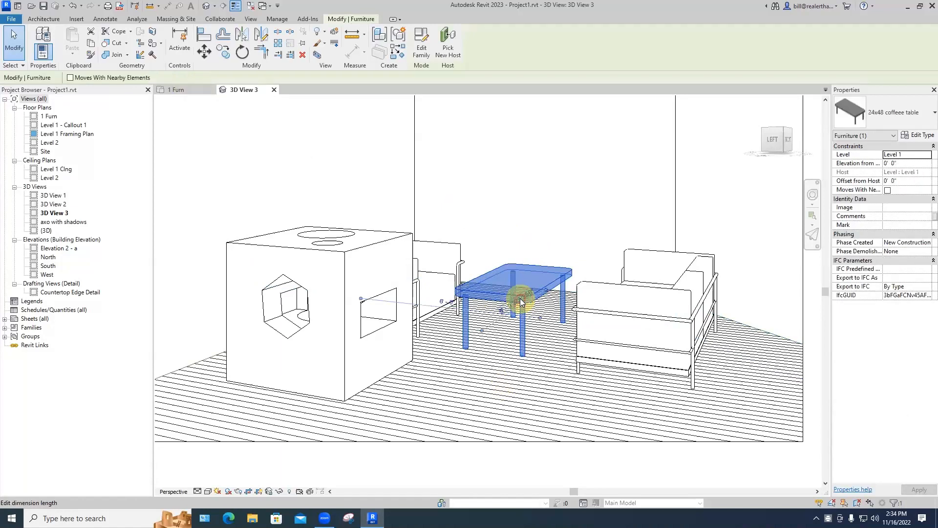
{"action": "left_click", "coordinate": [420, 49]}
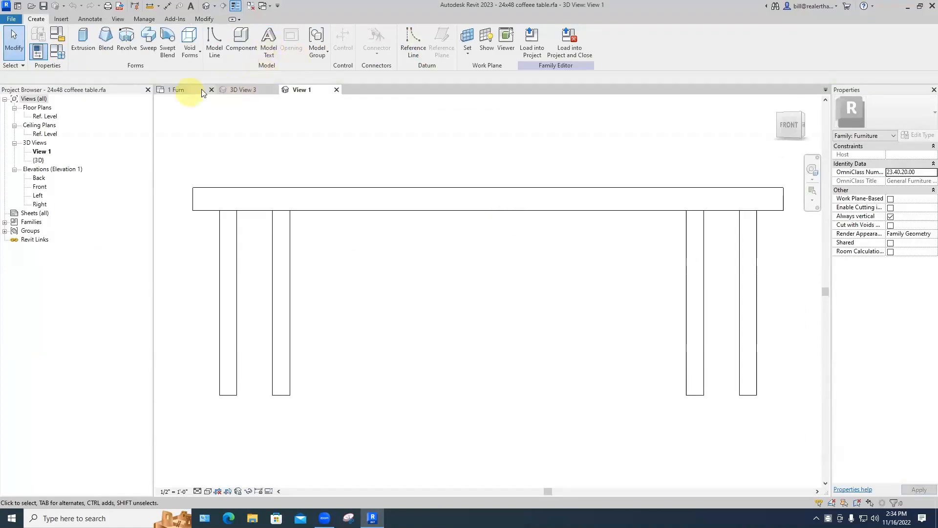
{"action": "double_click", "coordinate": [45, 115]}
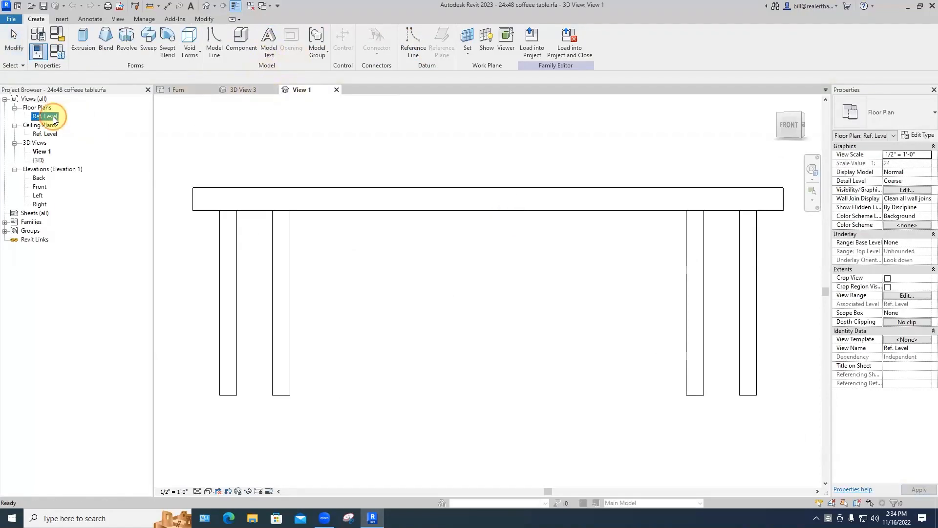
{"action": "scroll", "coordinate": [508, 273], "scroll_direction": "up", "scroll_amount": 2}
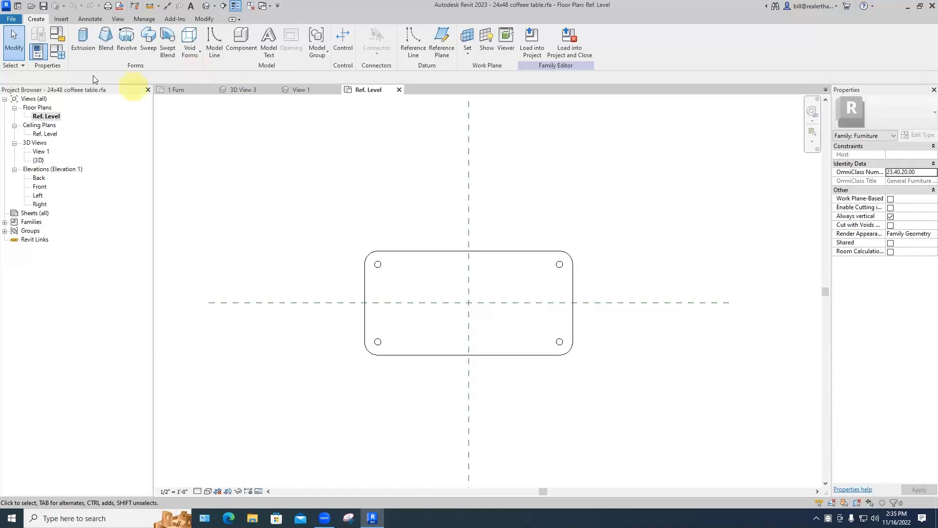
Step: Save the family as a copy named '24x48 coffeee table with slanted laegs'
{"action": "left_click", "coordinate": [14, 19]}
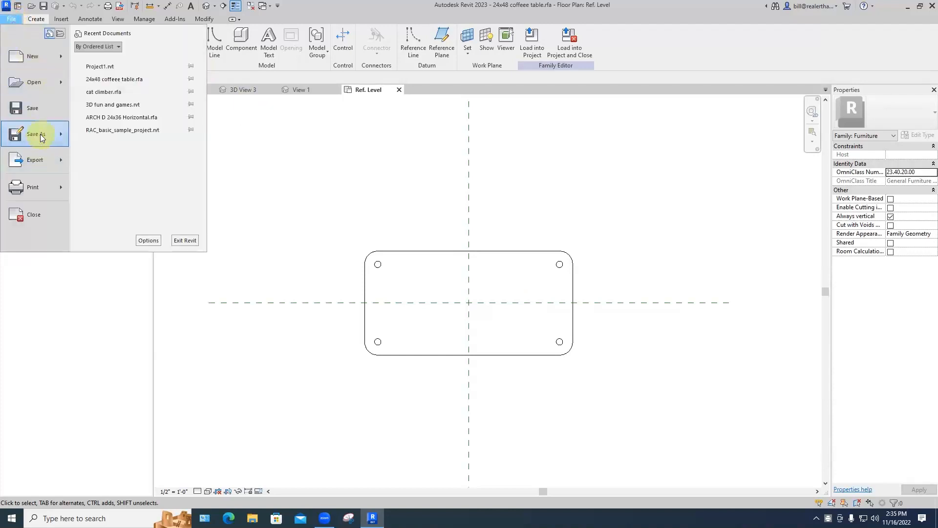
{"action": "mouse_move", "coordinate": [40, 134]}
{"action": "left_click", "coordinate": [109, 129]}
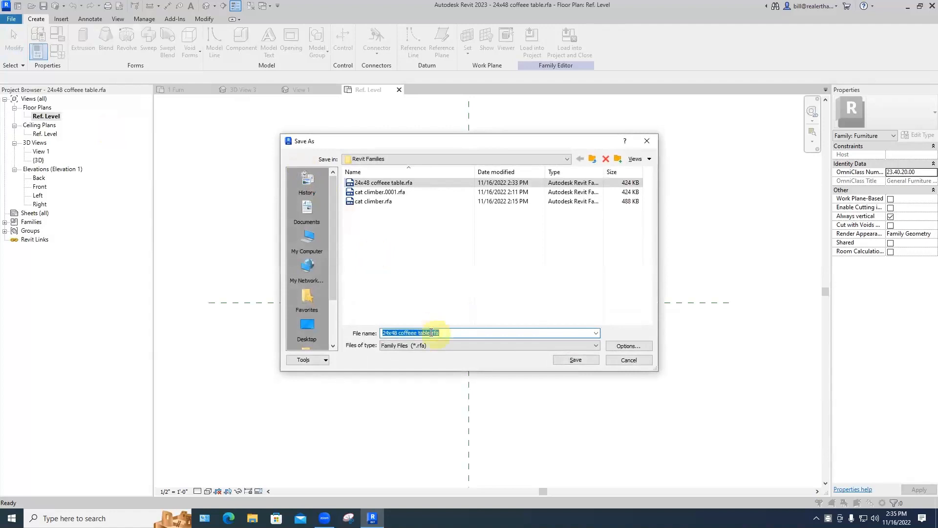
{"action": "left_click_drag", "start_coordinate": [430, 332], "coordinate": [447, 333]}
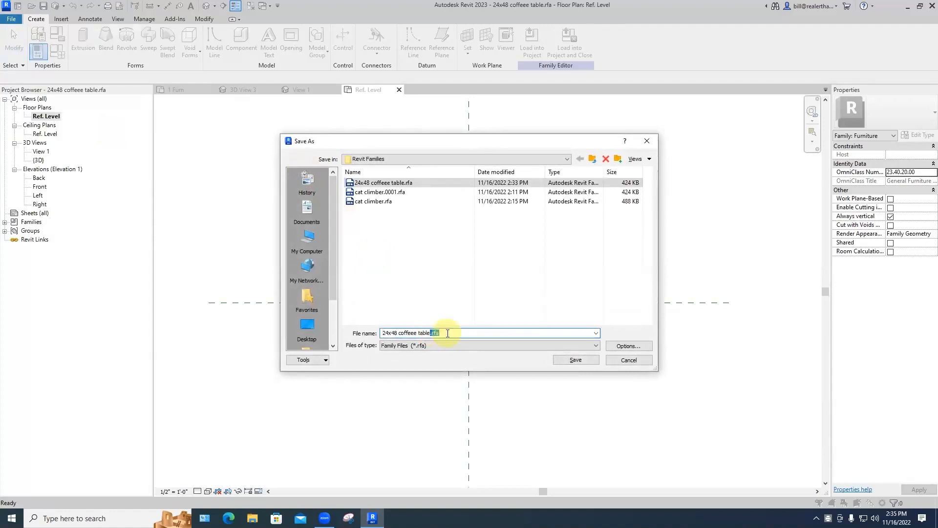
{"action": "type", "text": "with slan"}
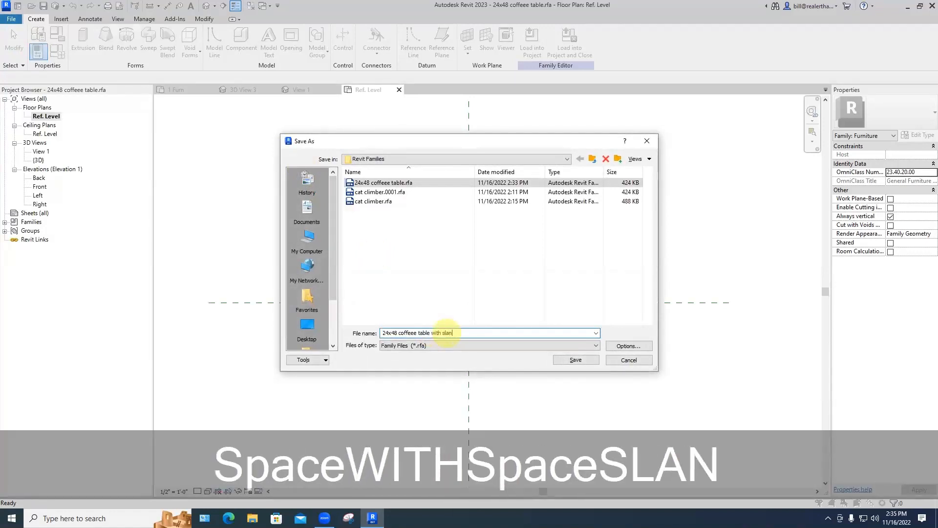
{"action": "type", "text": "ted laegs"}
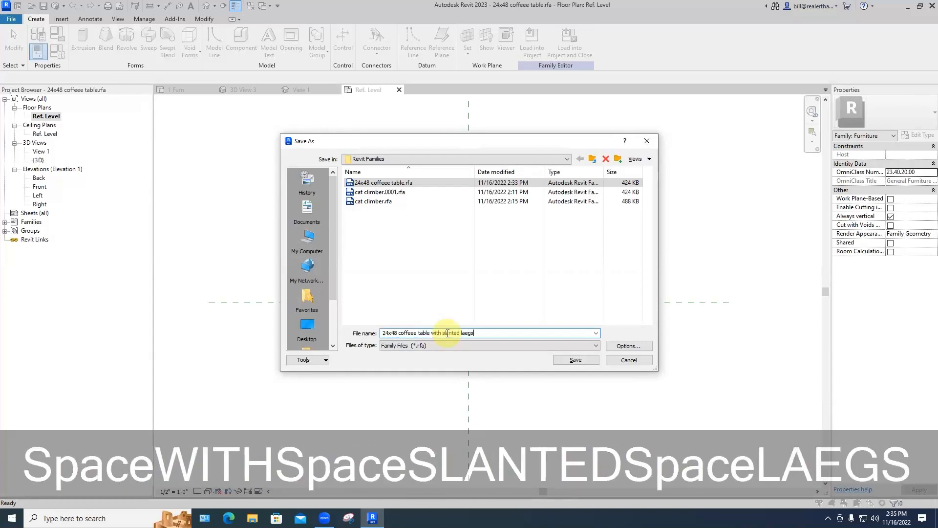
{"action": "key", "text": "Return"}
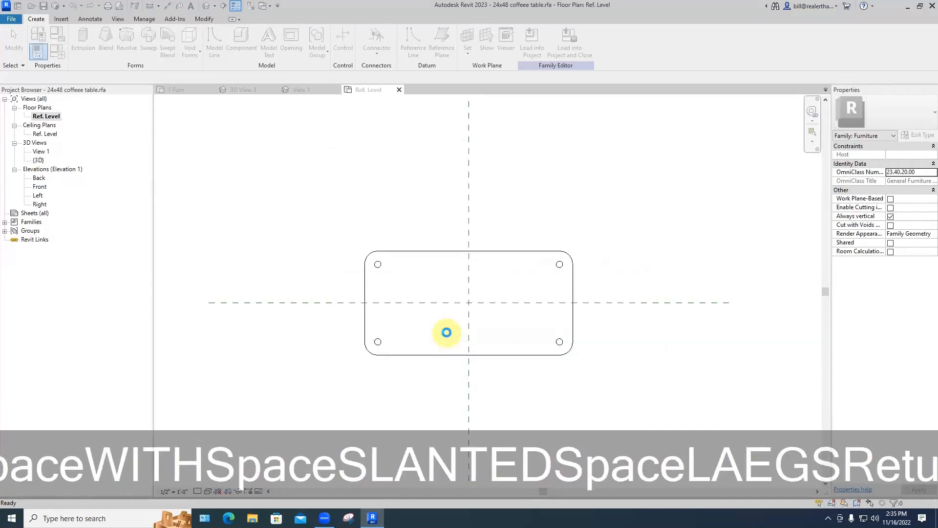
{"action": "left_click", "coordinate": [379, 267]}
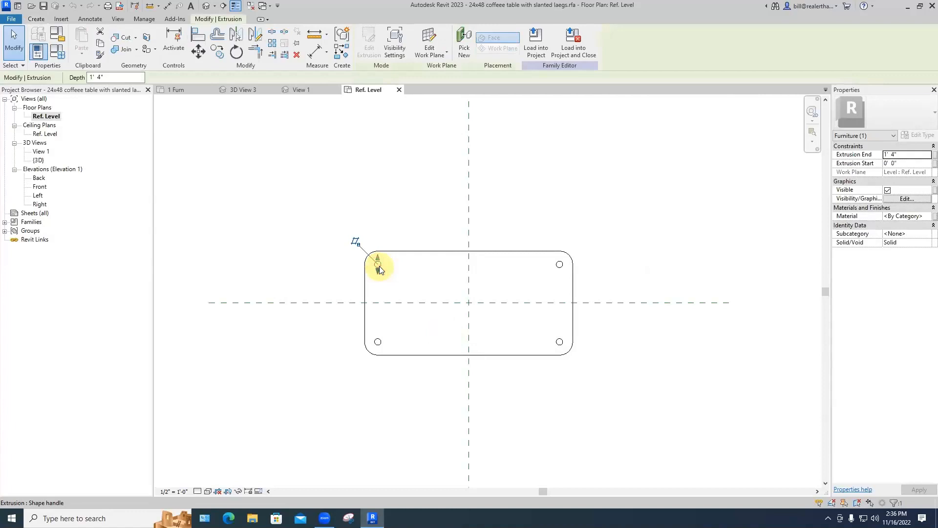
Step: Delete the left and right leg extrusions so only the rounded tabletop remains
{"action": "key", "text": "BackSpace"}
{"action": "key", "text": "BackSpace"}
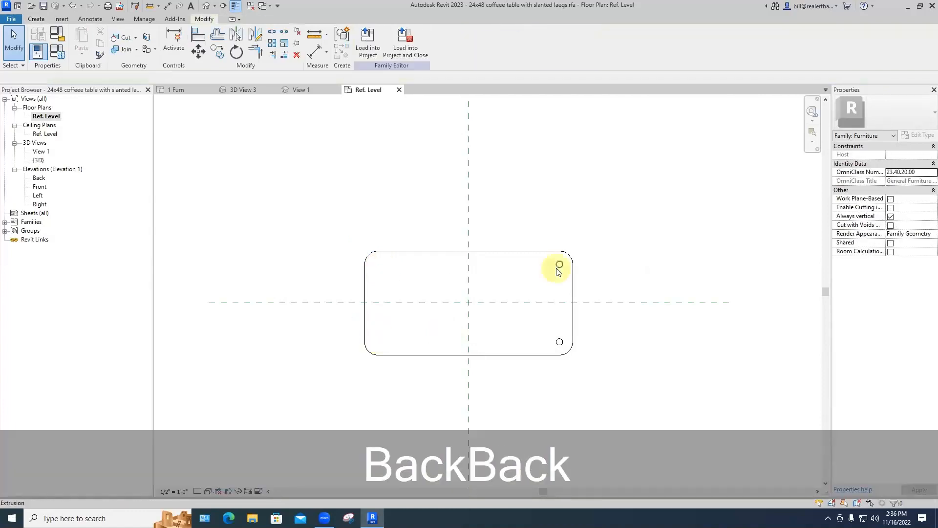
{"action": "key", "text": "BackSpace"}
{"action": "key", "text": "BackSpace"}
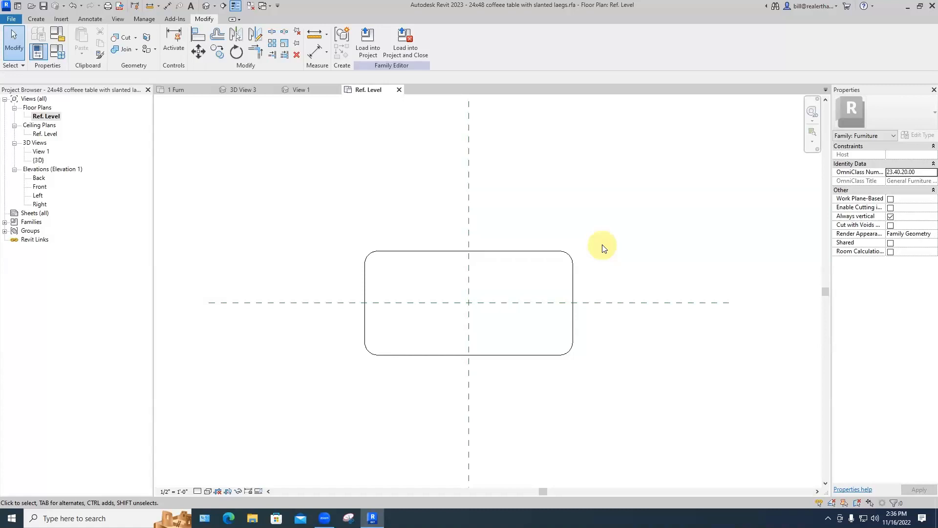
{"action": "scroll", "coordinate": [371, 234], "scroll_direction": "up", "scroll_amount": 5}
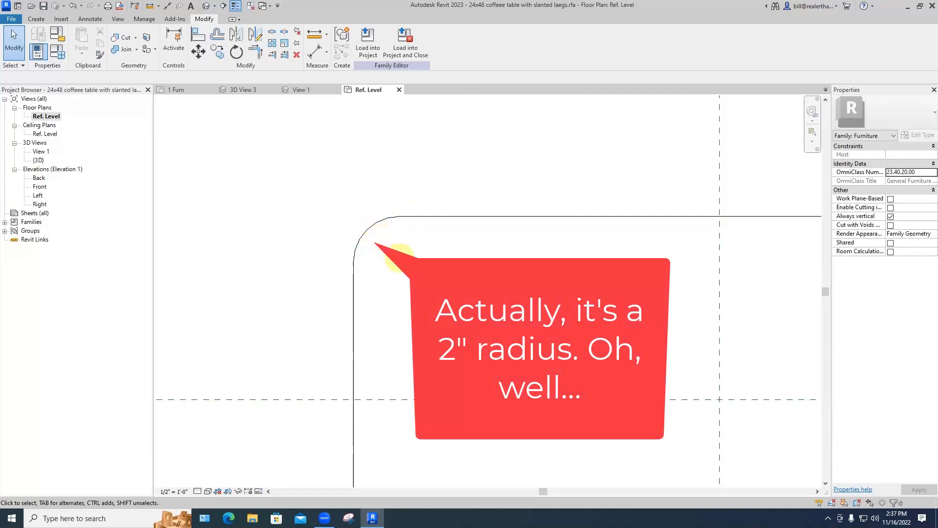
{"action": "left_click", "coordinate": [36, 20]}
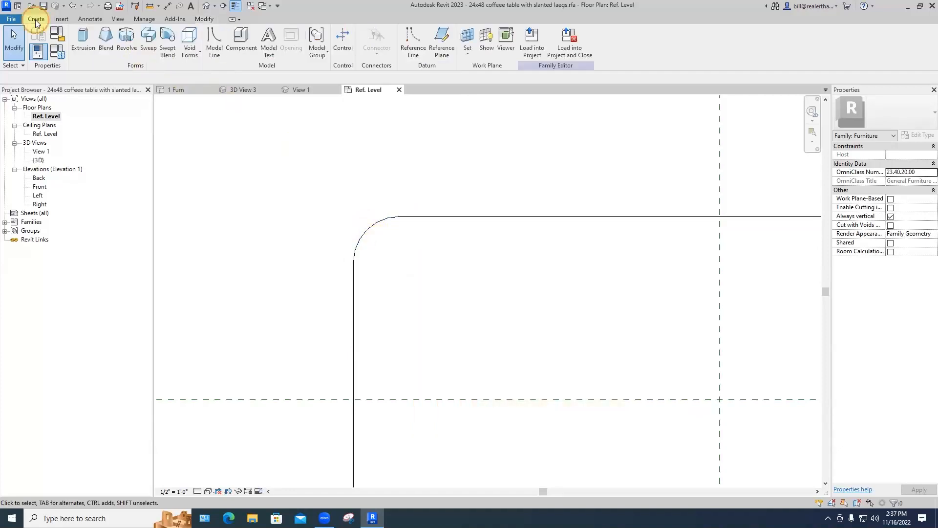
Step: Start a blend and sketch a 1/4" radius base circle snapped to the corner arc's centre
{"action": "left_click", "coordinate": [104, 49]}
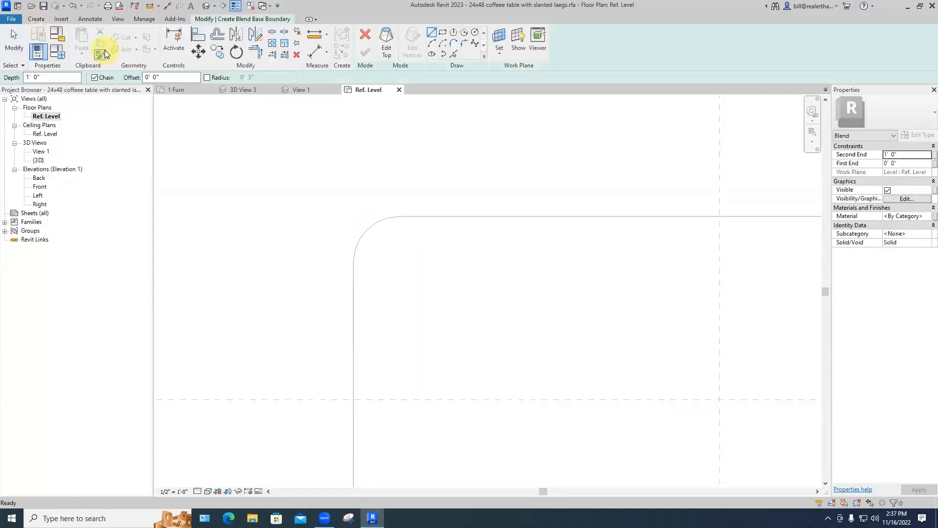
{"action": "left_click", "coordinate": [474, 33]}
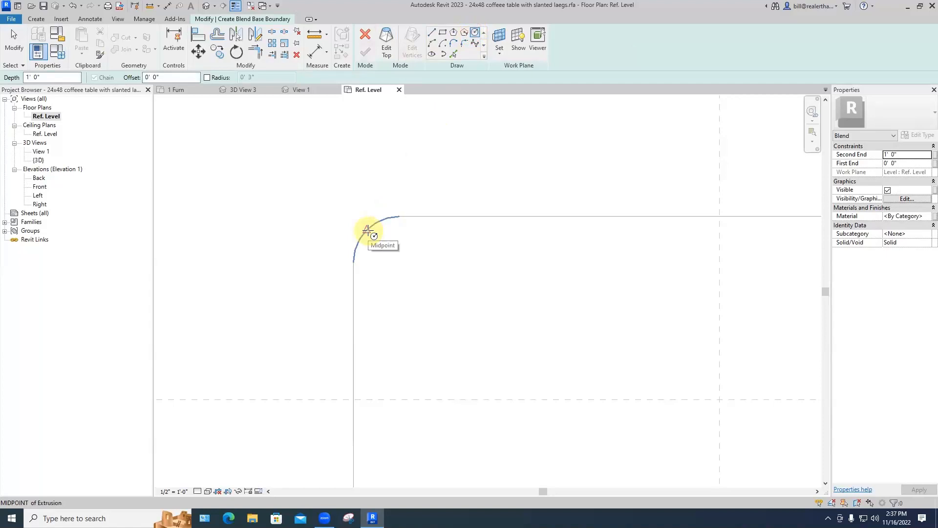
{"action": "key", "text": "s"}
{"action": "key", "text": "c"}
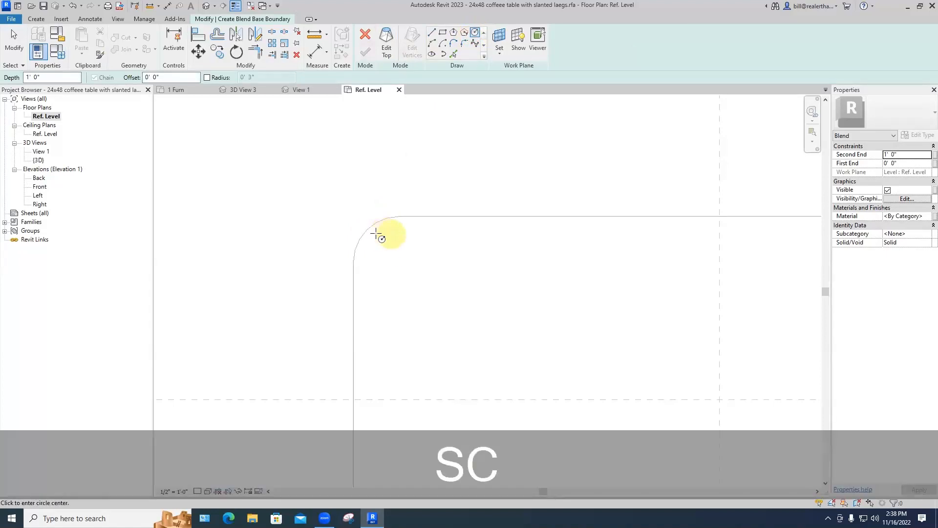
{"action": "left_click", "coordinate": [371, 229]}
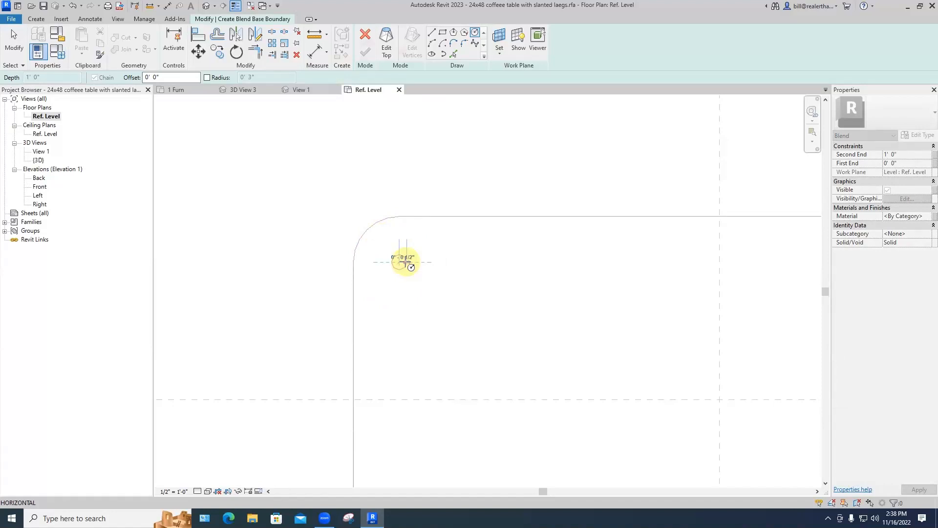
{"action": "type", "text": "1/"}
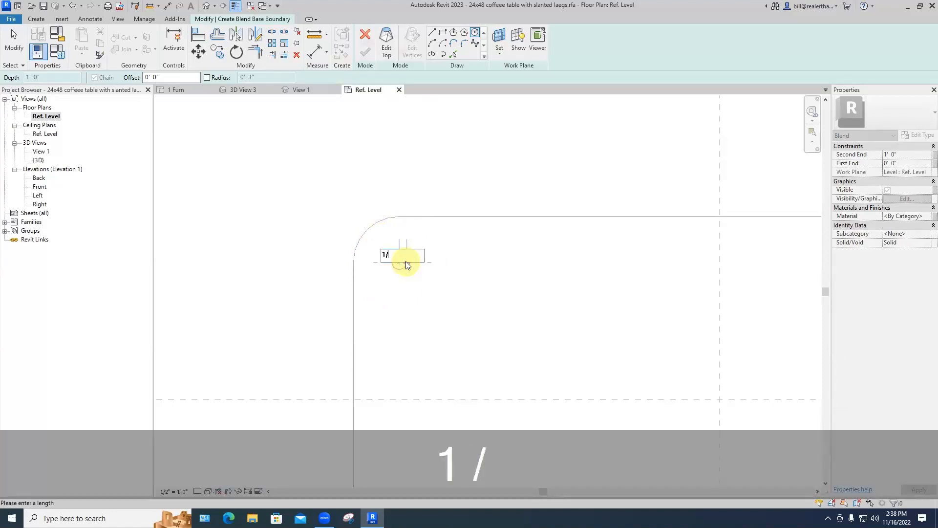
{"action": "type", "text": "4\""}
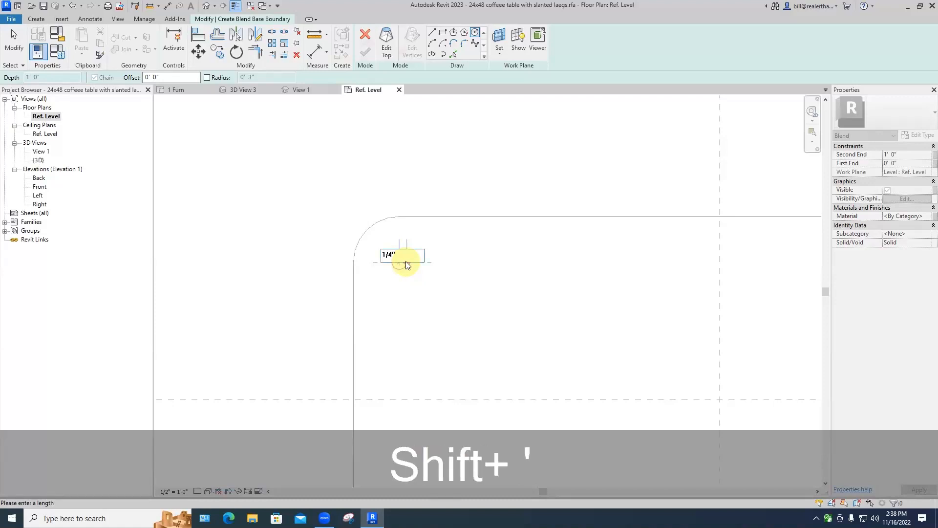
{"action": "key", "text": "Return"}
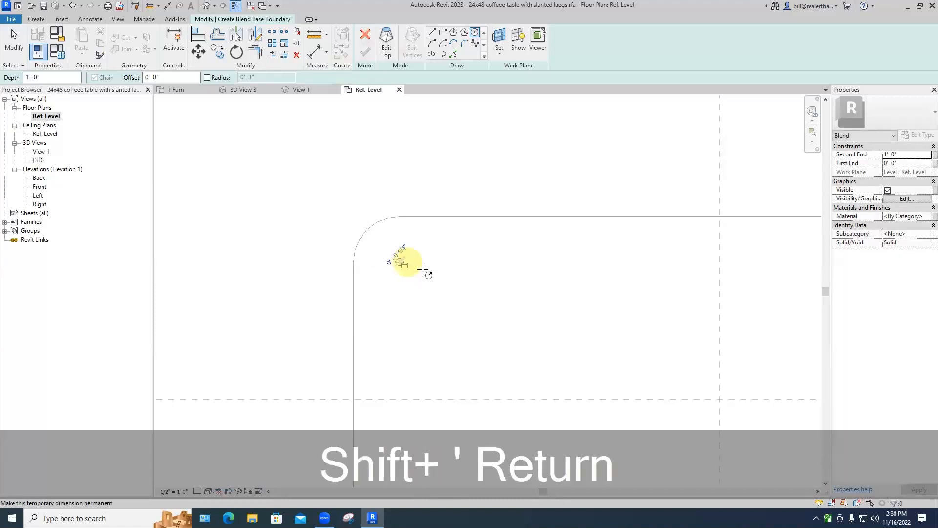
{"action": "key", "text": "Escape"}
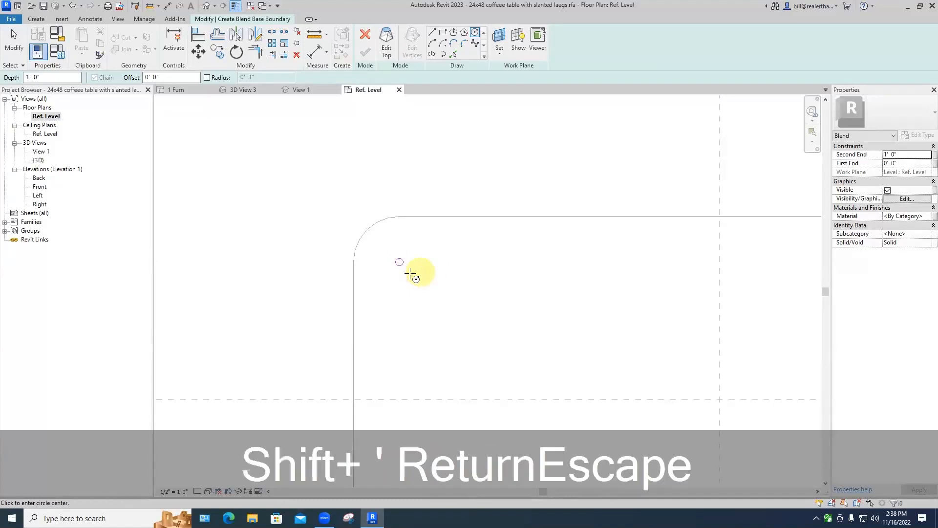
{"action": "scroll", "coordinate": [405, 276], "scroll_direction": "up", "scroll_amount": 4}
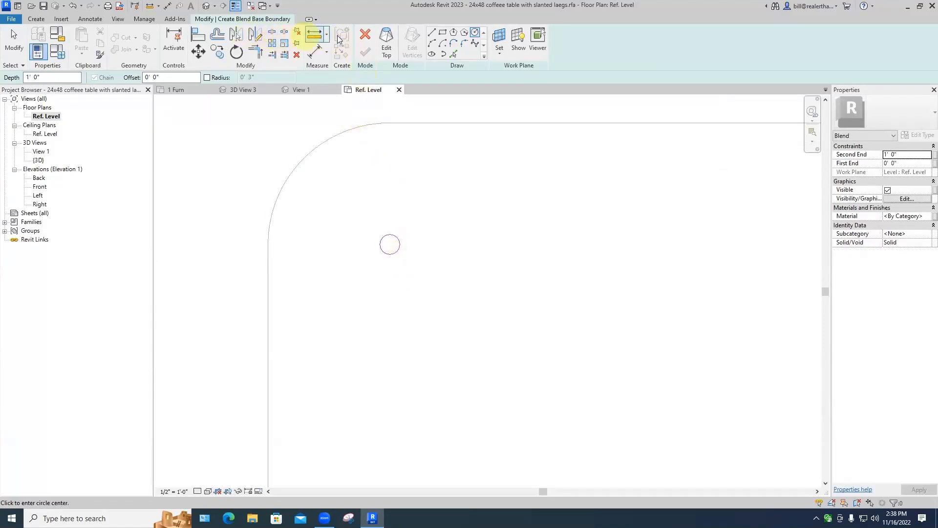
Step: Shift the blend's small square top profile down from the circle, then finish the blend
{"action": "left_click", "coordinate": [388, 41]}
{"action": "left_click", "coordinate": [443, 33]}
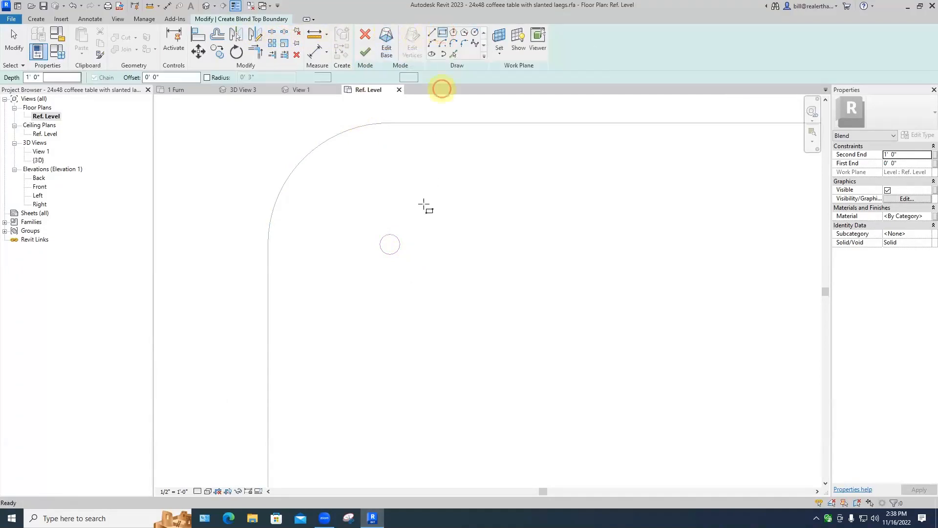
{"action": "left_click", "coordinate": [410, 277]}
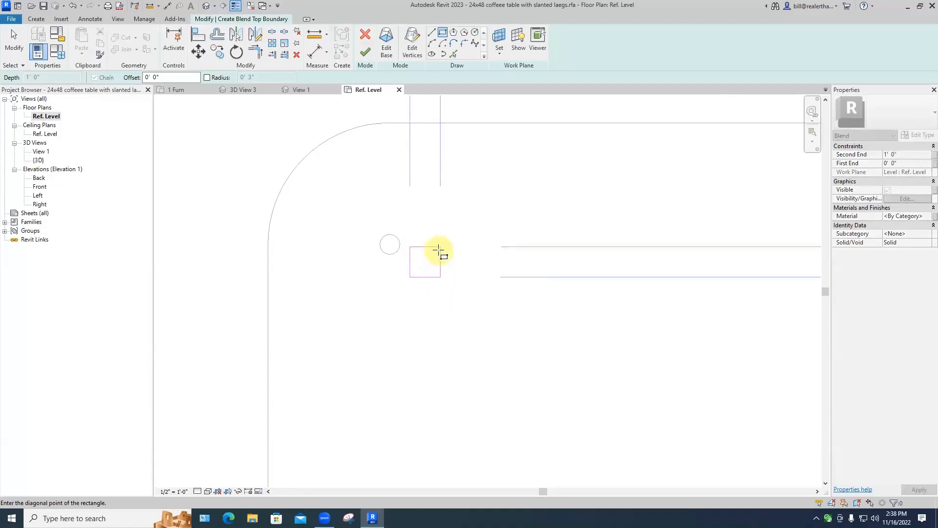
{"action": "middle_click_drag", "start_coordinate": [438, 249], "coordinate": [408, 314]}
{"action": "scroll", "coordinate": [408, 314], "scroll_direction": "down", "scroll_amount": 1}
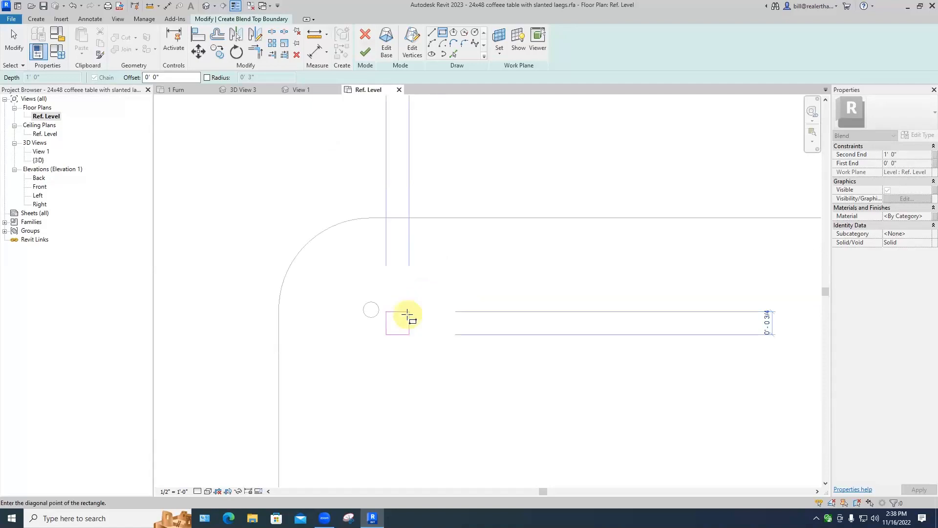
{"action": "scroll", "coordinate": [408, 315], "scroll_direction": "down", "scroll_amount": 3}
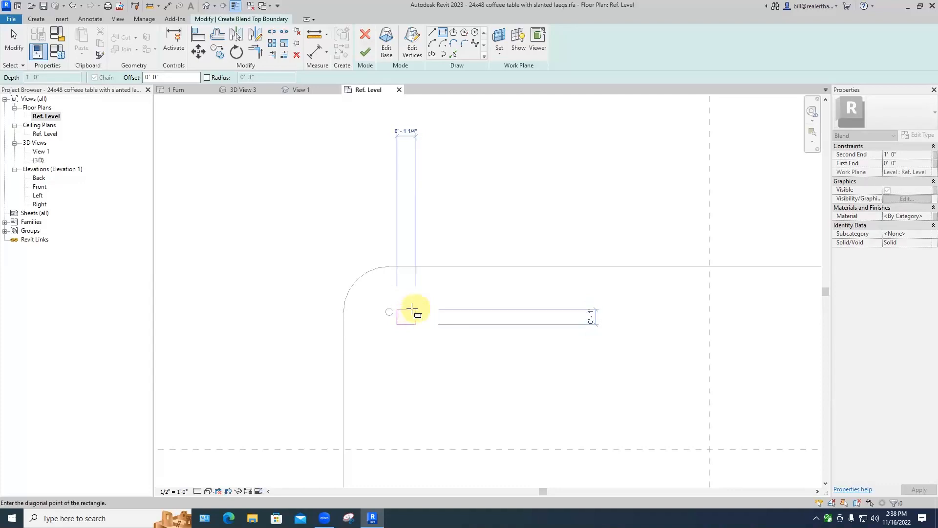
{"action": "key", "text": "Escape"}
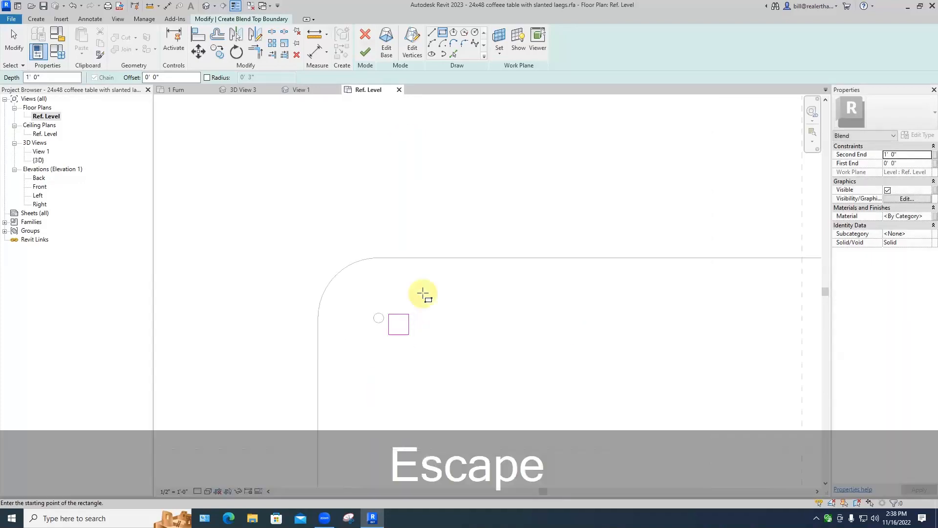
{"action": "key", "text": "Escape"}
{"action": "key", "text": "Escape"}
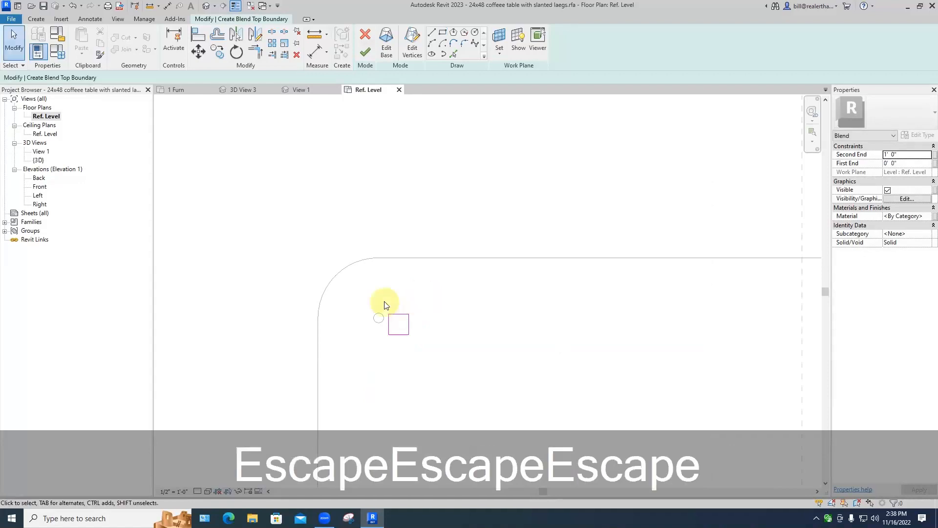
{"action": "left_click", "coordinate": [414, 333]}
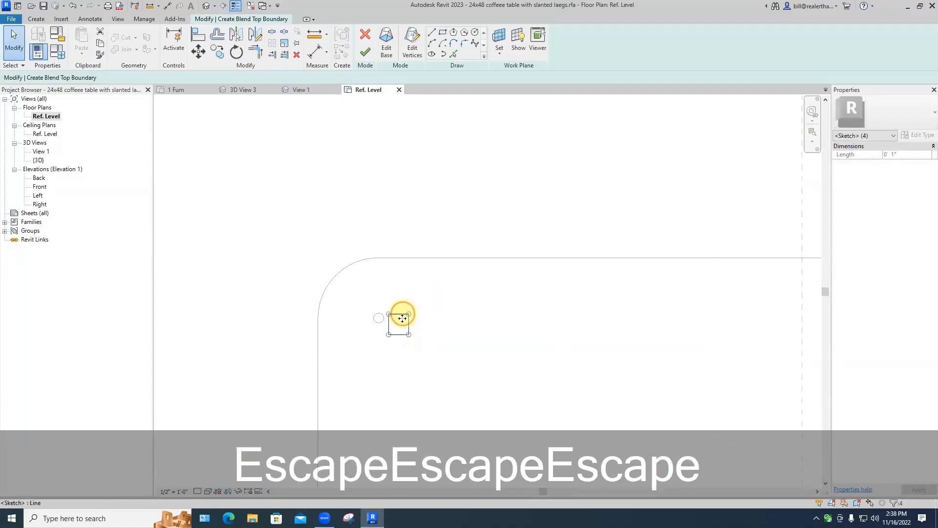
{"action": "left_click_drag", "start_coordinate": [403, 314], "coordinate": [403, 327]}
{"action": "left_click", "coordinate": [450, 305]}
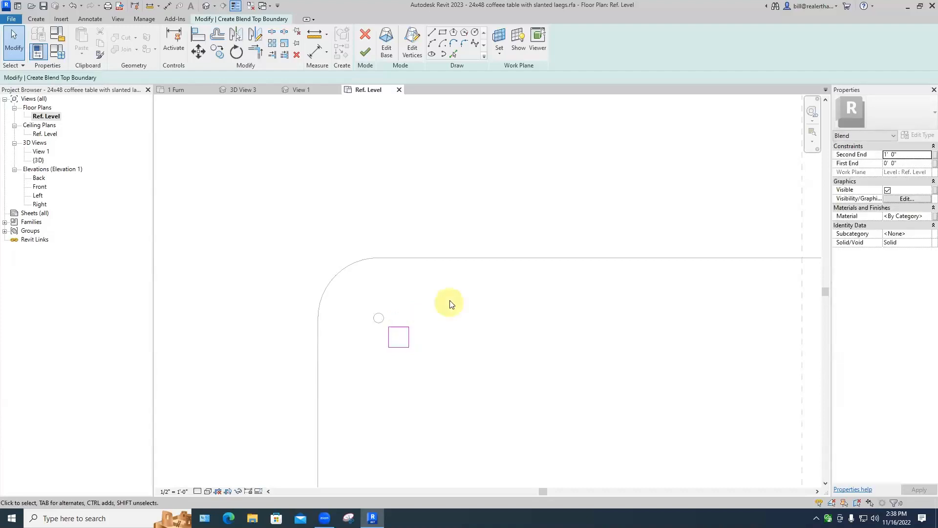
{"action": "left_click", "coordinate": [367, 52]}
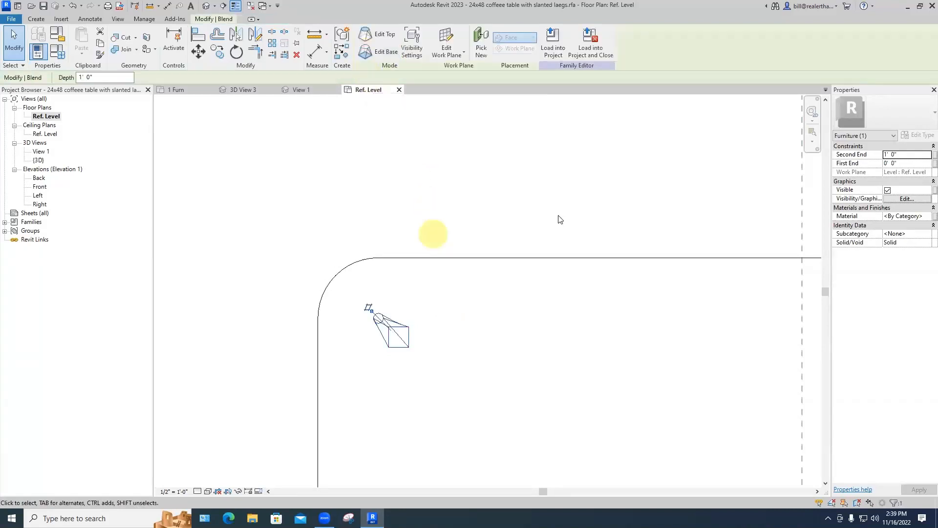
Step: Set the slanted leg's Second End to 16" (1' 4")
{"action": "left_click", "coordinate": [891, 156]}
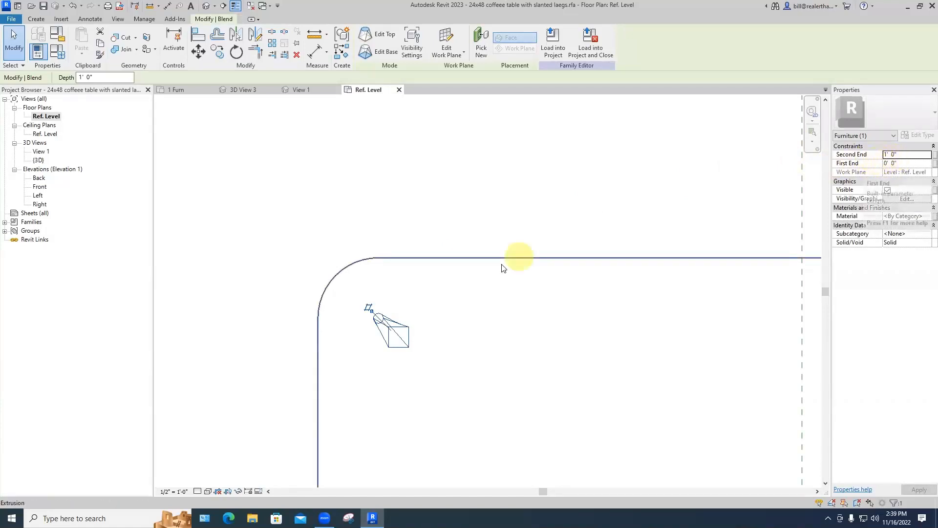
{"action": "double_click", "coordinate": [893, 154]}
{"action": "left_click_drag", "start_coordinate": [893, 153], "coordinate": [879, 156]}
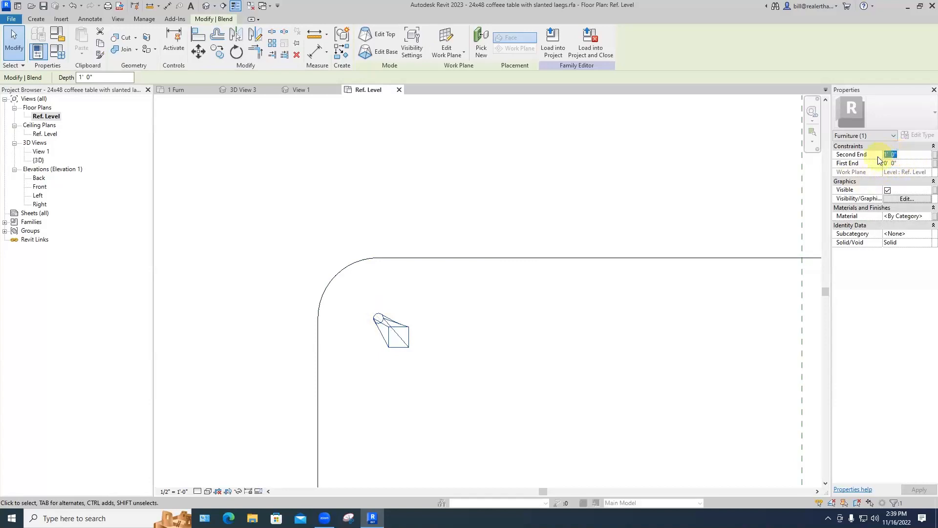
{"action": "type", "text": "16''"}
{"action": "key", "text": "Return"}
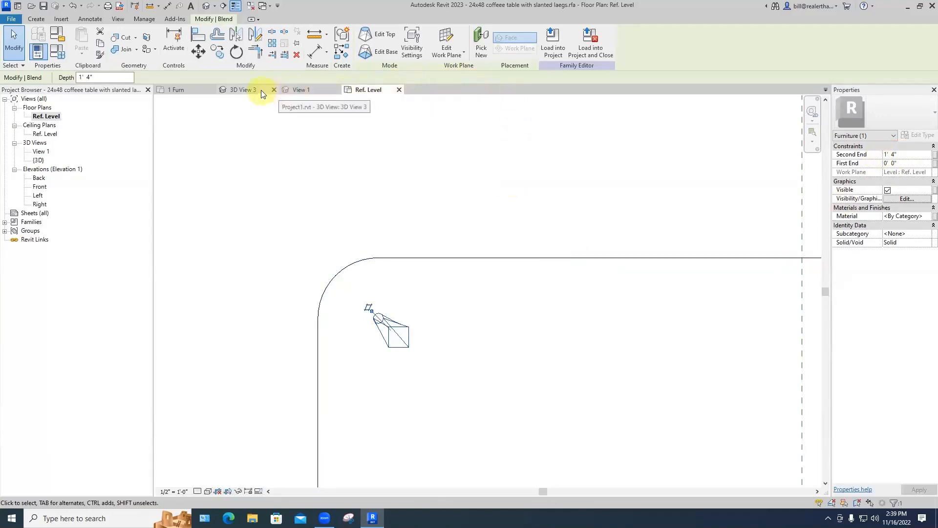
Step: Check the leg in the 3D views, then return to Ref. Level and select it
{"action": "left_click", "coordinate": [261, 90]}
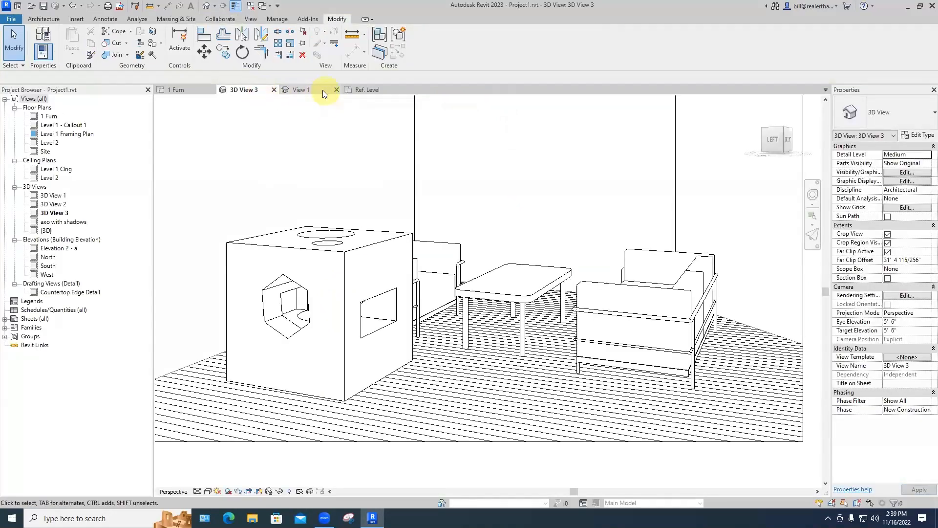
{"action": "left_click", "coordinate": [322, 90]}
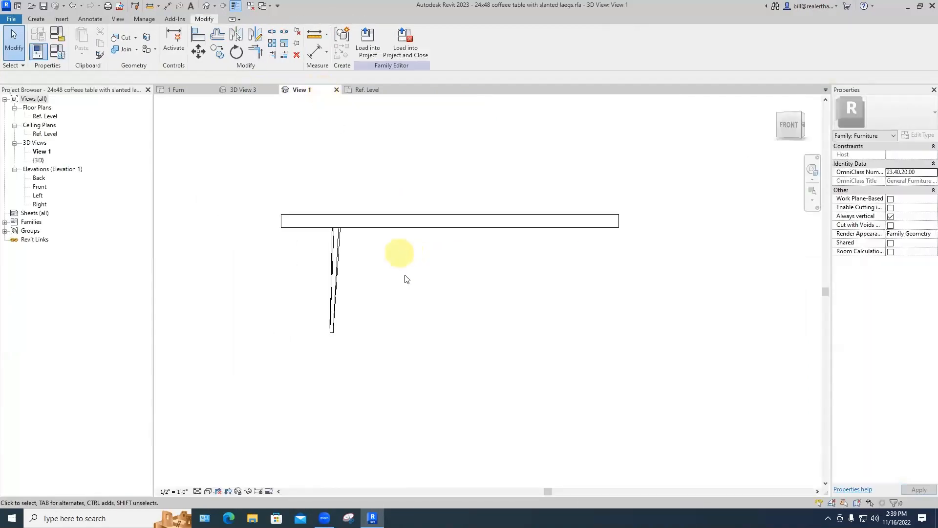
{"action": "middle_click_drag", "start_coordinate": [413, 279], "coordinate": [433, 276], "text": "shift"}
{"action": "left_click", "coordinate": [364, 91]}
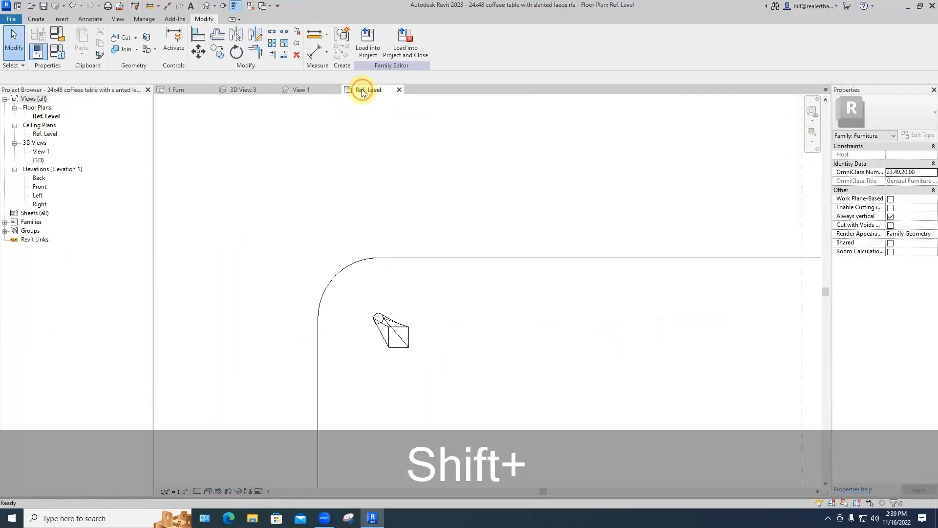
{"action": "scroll", "coordinate": [480, 226], "scroll_direction": "down", "scroll_amount": 3}
{"action": "key", "text": "shift+Escape"}
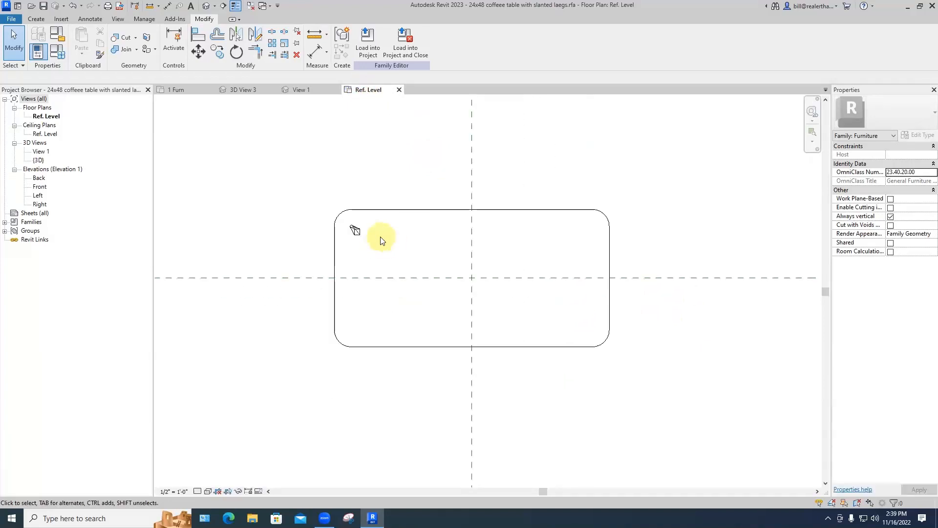
{"action": "left_click", "coordinate": [356, 230]}
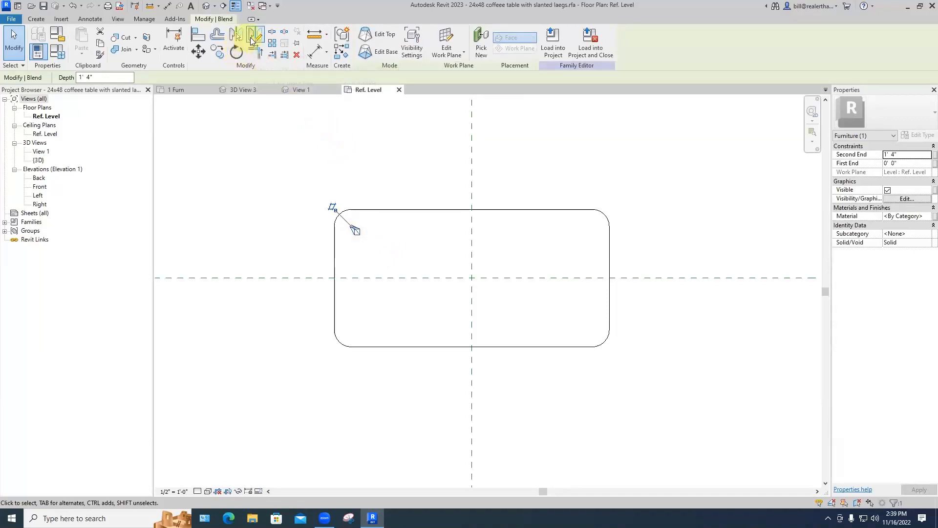
Step: Mirror a copy of the leg across the vertical centre reference plane
{"action": "left_click", "coordinate": [236, 38]}
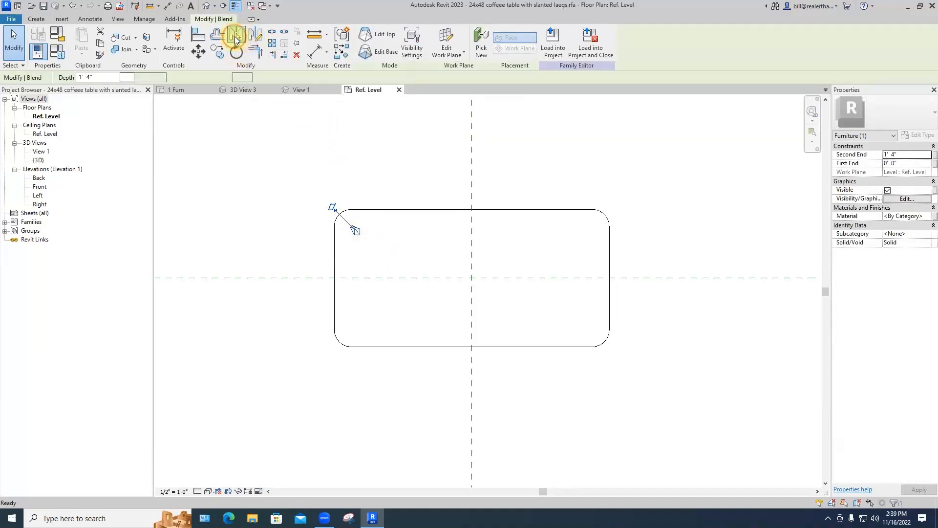
{"action": "left_click", "coordinate": [472, 181]}
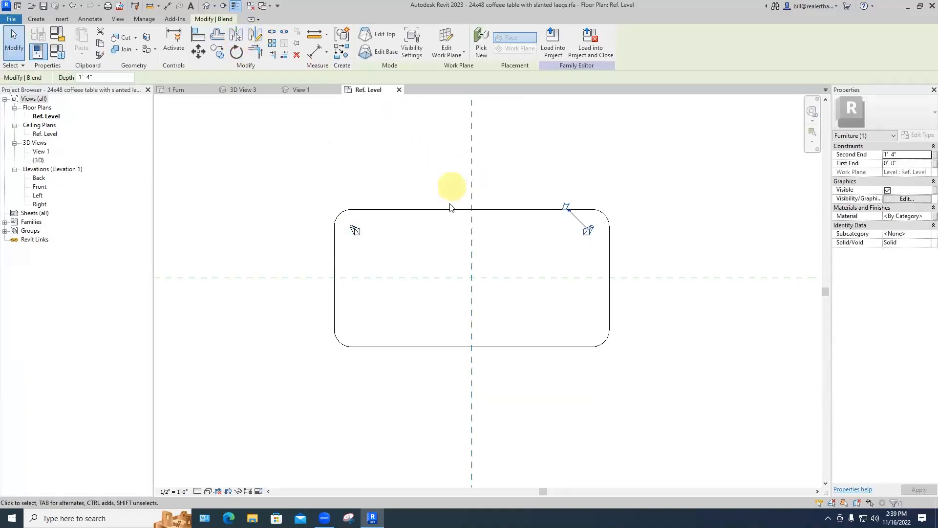
{"action": "key", "text": "Escape"}
Step: Mirror both top legs across the horizontal centre plane to the bottom corners
{"action": "left_click", "coordinate": [356, 230]}
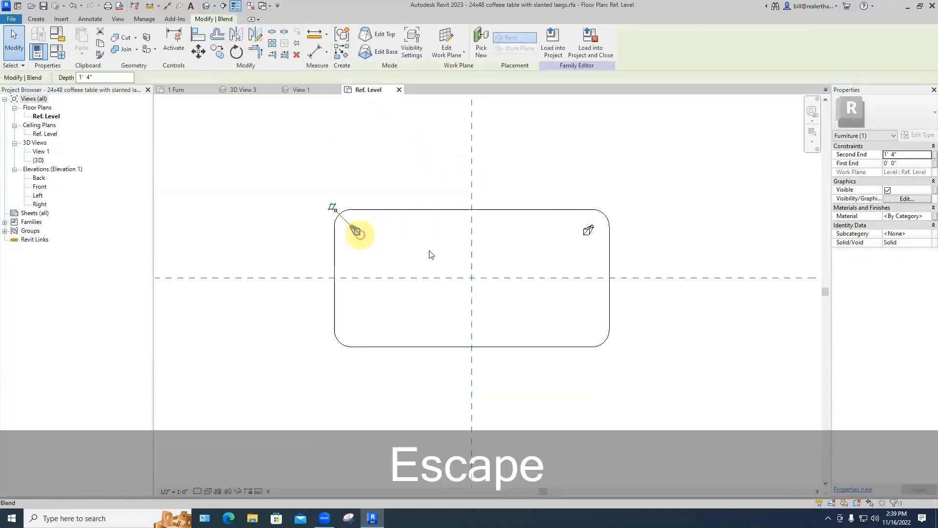
{"action": "left_click", "coordinate": [589, 236], "text": "ctrl"}
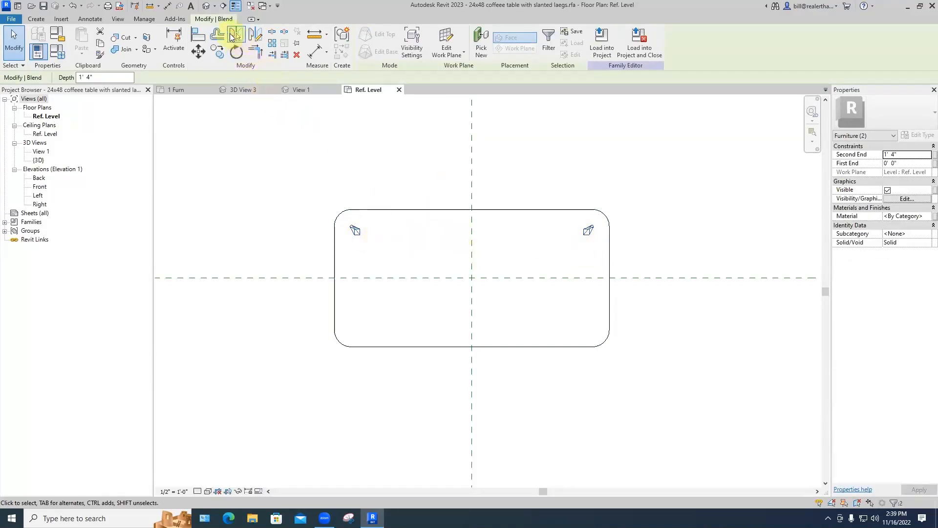
{"action": "left_click", "coordinate": [236, 34]}
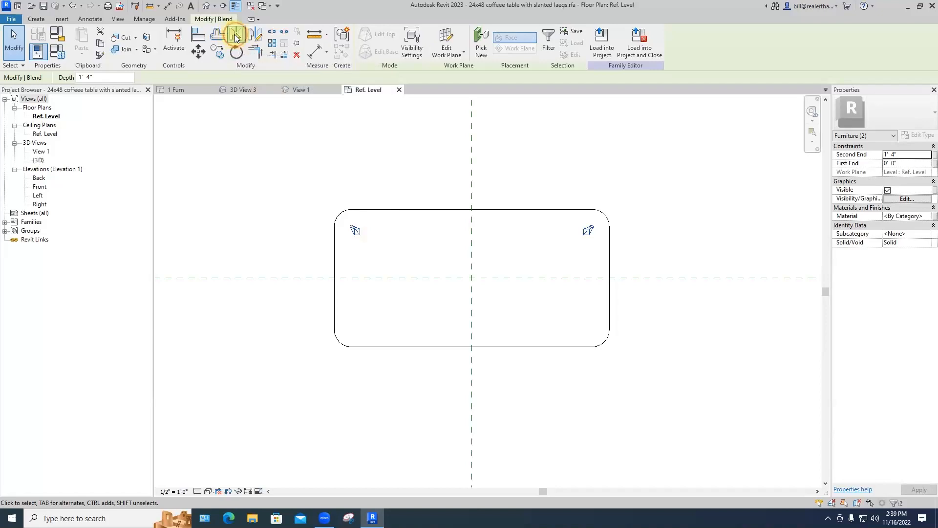
{"action": "left_click", "coordinate": [297, 276]}
{"action": "left_click", "coordinate": [303, 243]}
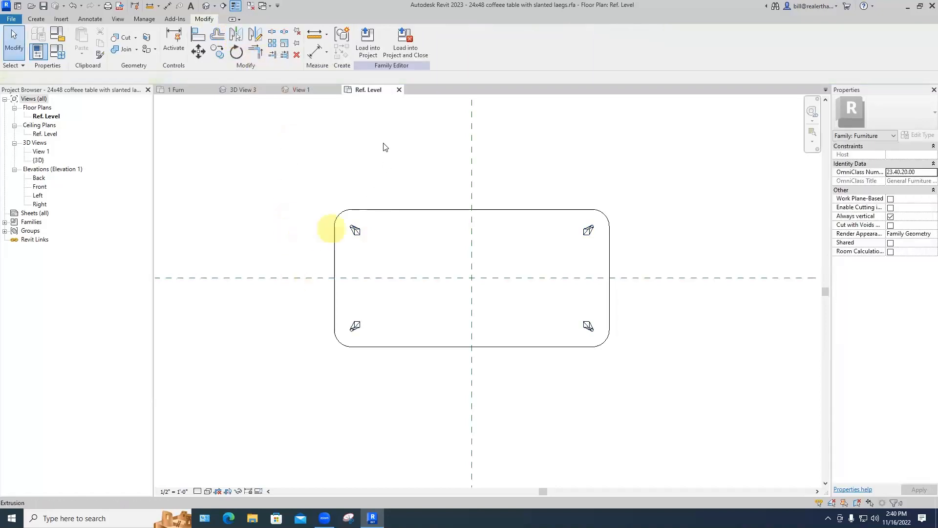
{"action": "left_click", "coordinate": [321, 93]}
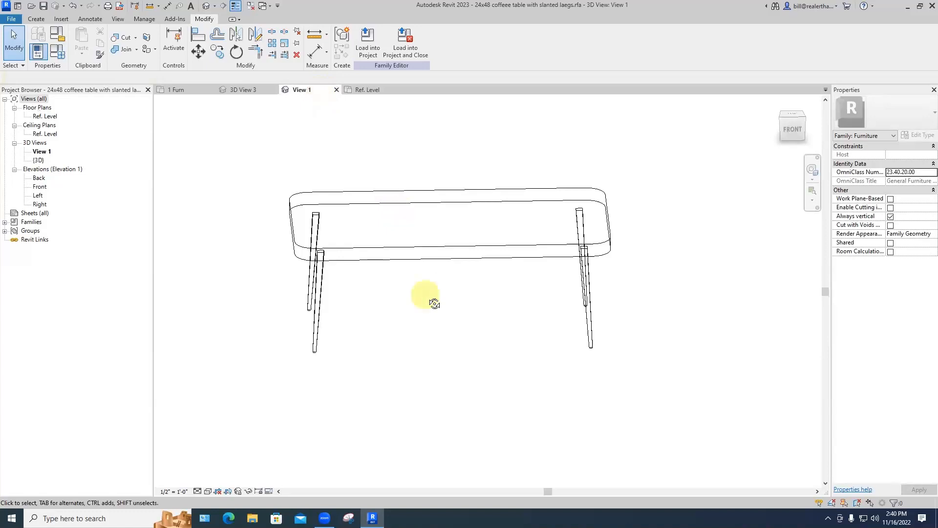
Step: Orbit 3D View 1 and set the Shaded visual style to inspect the four slanted legs
{"action": "middle_click_drag", "start_coordinate": [434, 304], "coordinate": [497, 318], "text": "shift"}
{"action": "left_click", "coordinate": [366, 313]}
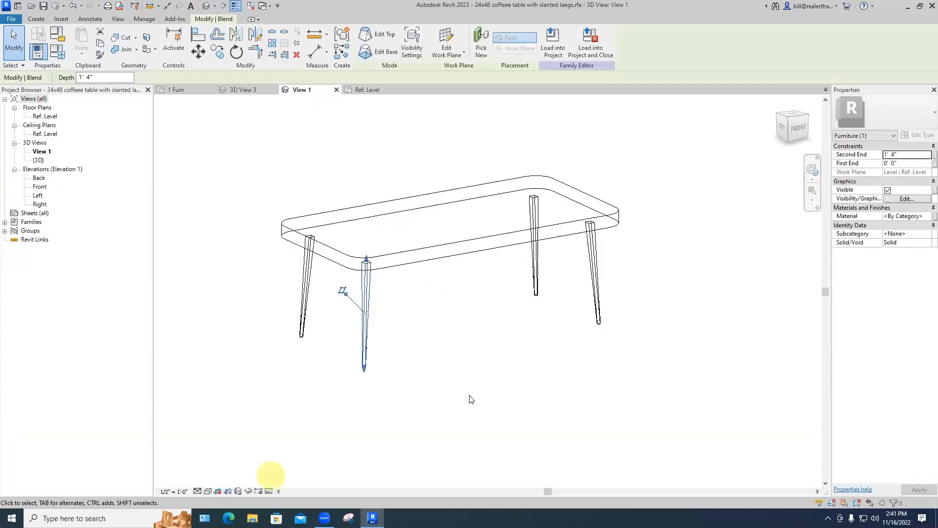
{"action": "left_click", "coordinate": [208, 492]}
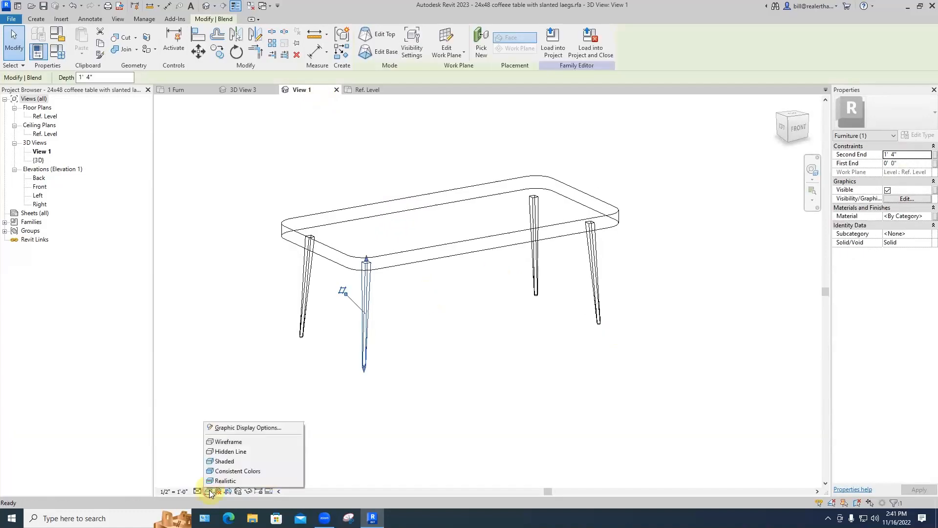
{"action": "left_click", "coordinate": [226, 461]}
{"action": "middle_click_drag", "start_coordinate": [457, 401], "coordinate": [461, 350], "text": "shift"}
{"action": "key", "text": "shift+Escape"}
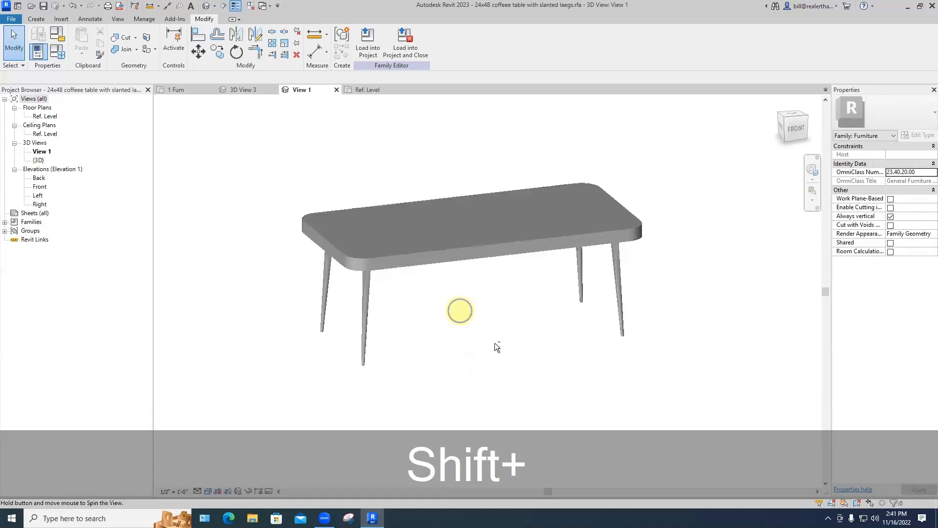
{"action": "middle_click_drag", "start_coordinate": [469, 316], "coordinate": [545, 343], "text": "shift"}
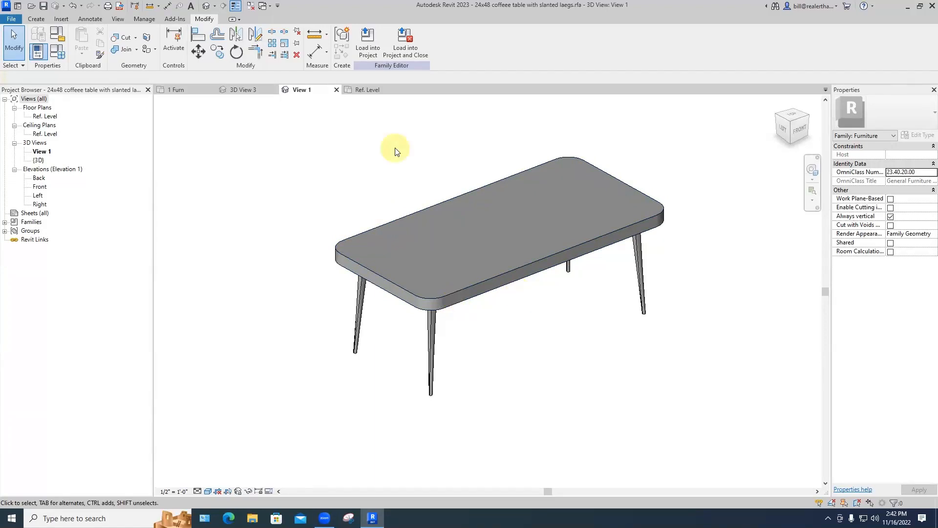
{"action": "left_click", "coordinate": [208, 491]}
Step: Switch the 3D view to Hidden Line and start a new sweep
{"action": "left_click", "coordinate": [223, 449]}
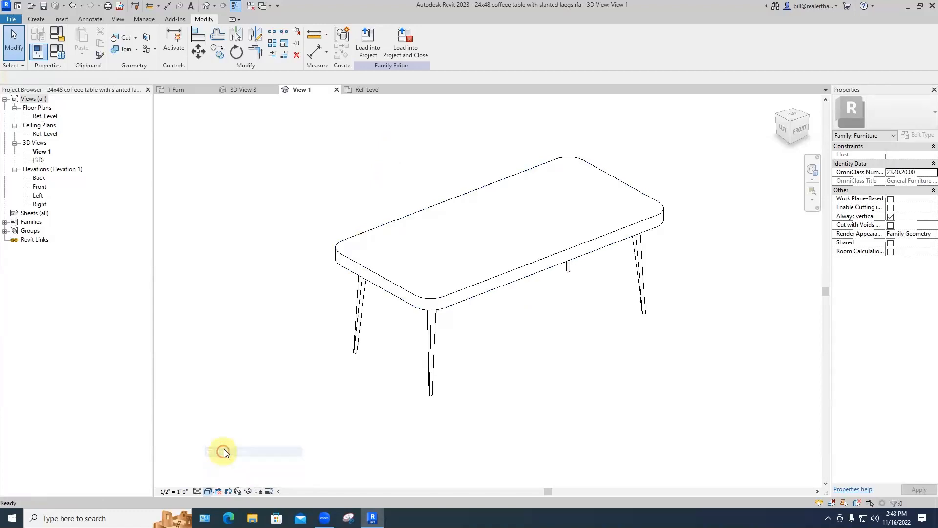
{"action": "left_click", "coordinate": [35, 19]}
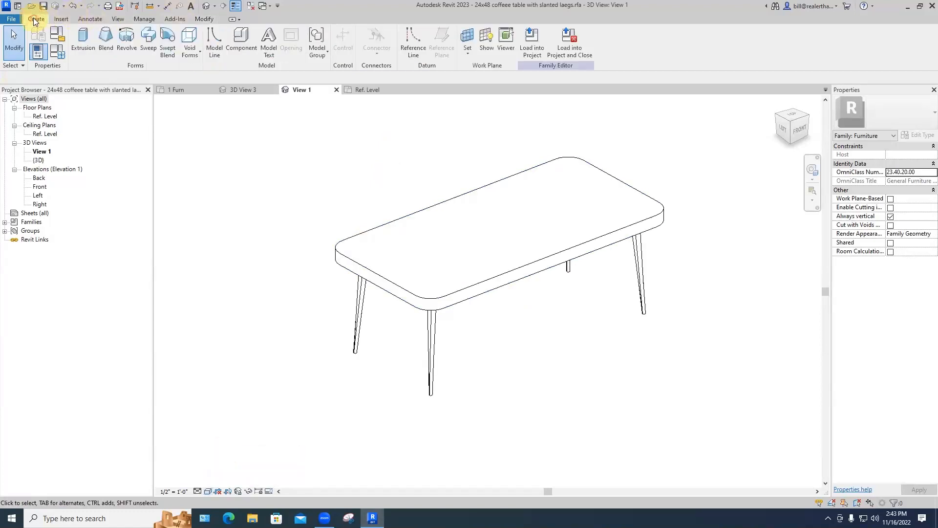
{"action": "left_click", "coordinate": [145, 50]}
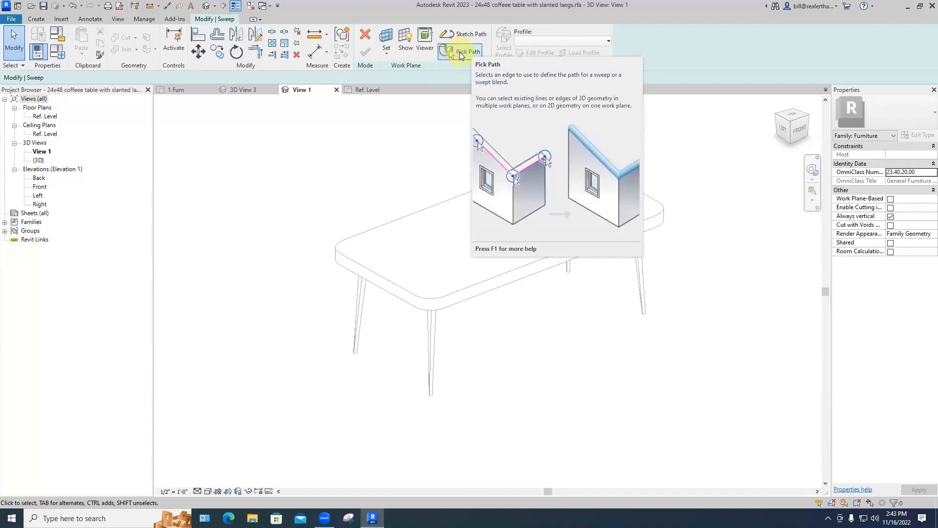
Step: Pick the tabletop's top long edges, short edges and rounded corners as the sweep path, then finish it
{"action": "left_click", "coordinate": [461, 53]}
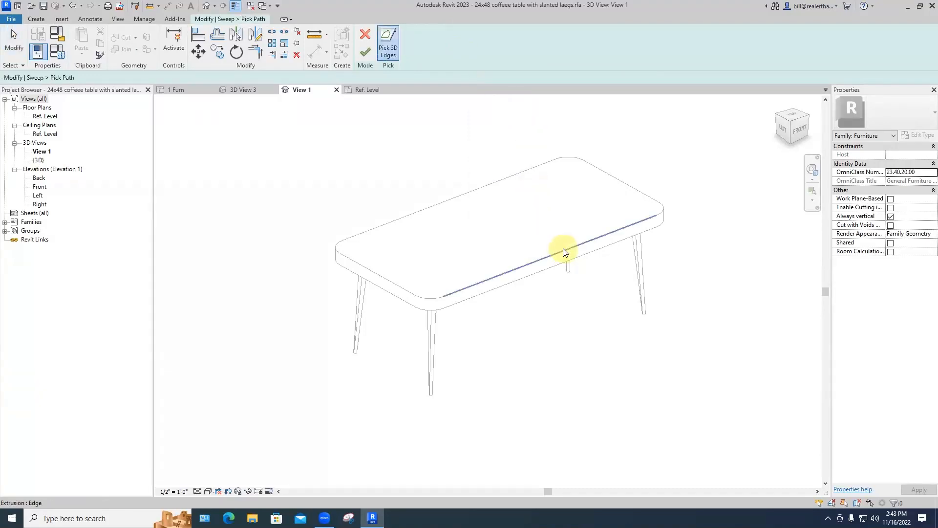
{"action": "left_click", "coordinate": [586, 243]}
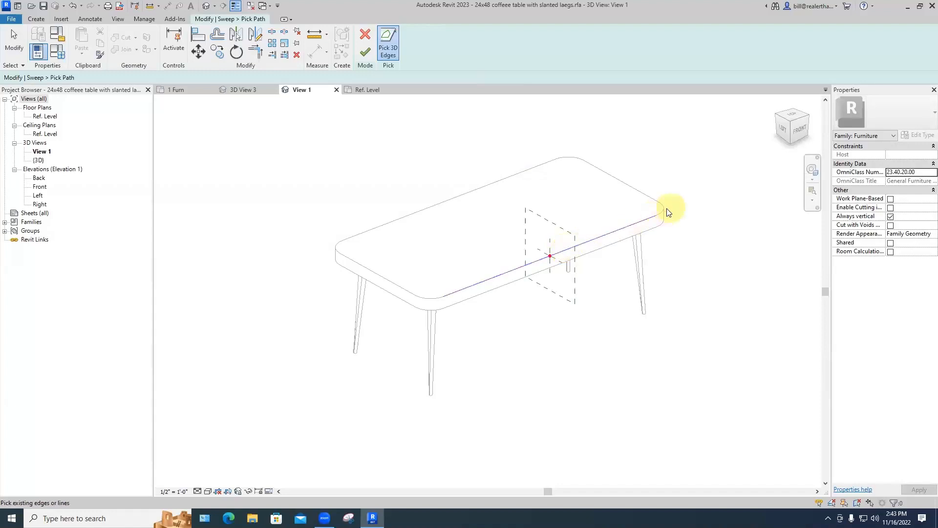
{"action": "left_click", "coordinate": [637, 193]}
{"action": "left_click", "coordinate": [570, 157]}
{"action": "left_click", "coordinate": [522, 177]}
{"action": "left_click", "coordinate": [336, 249]}
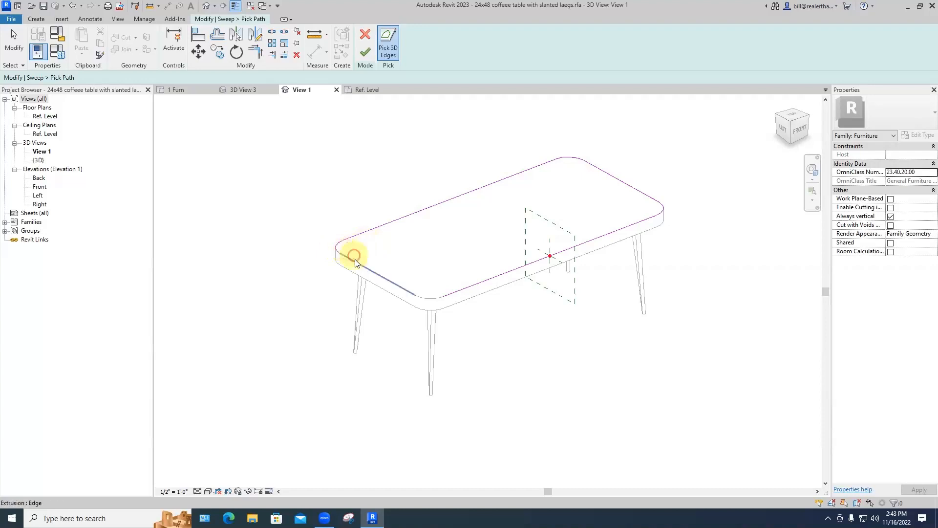
{"action": "left_click", "coordinate": [387, 264]}
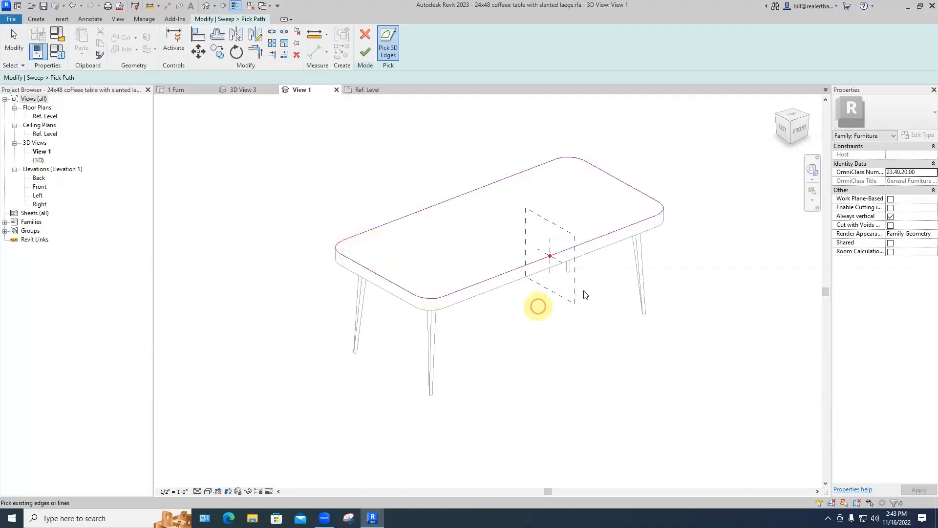
{"action": "scroll", "coordinate": [589, 278], "scroll_direction": "up", "scroll_amount": 2}
{"action": "scroll", "coordinate": [589, 278], "scroll_direction": "up", "scroll_amount": 5}
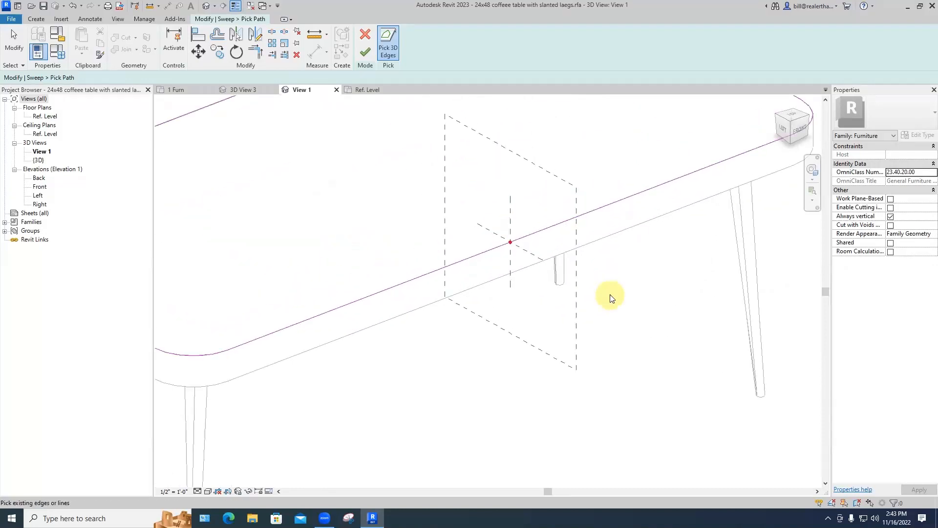
{"action": "scroll", "coordinate": [655, 330], "scroll_direction": "down", "scroll_amount": 6}
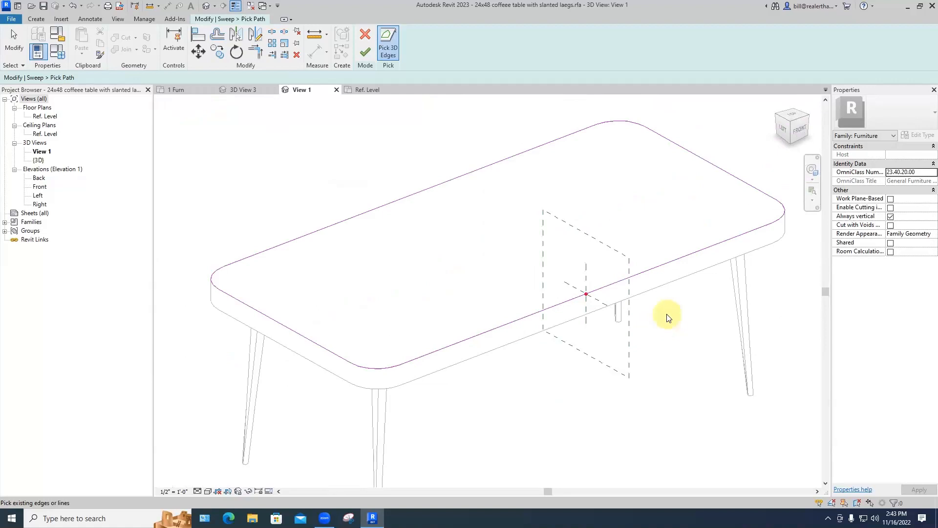
{"action": "left_click", "coordinate": [364, 53]}
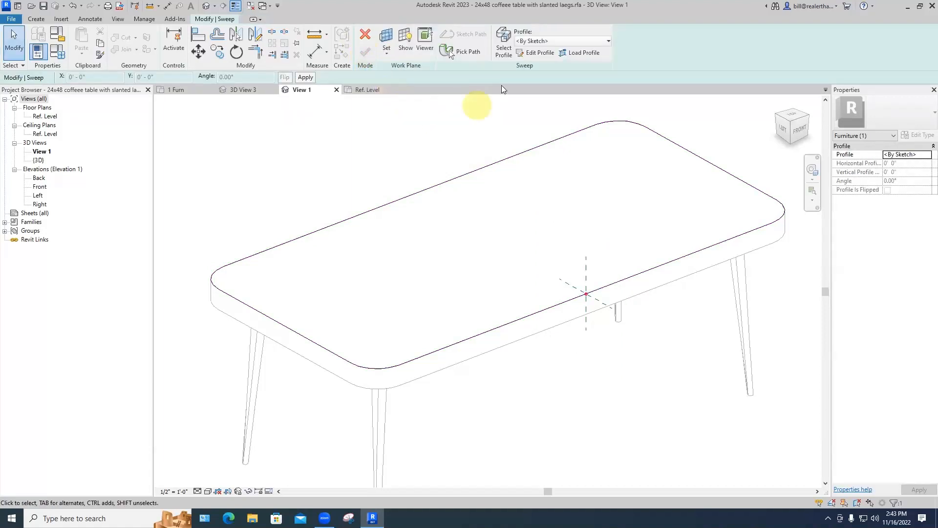
Step: Sketch the sweep profile's Start-End-Radius arc dropping vertically from the path point on the edge
{"action": "left_click", "coordinate": [534, 53]}
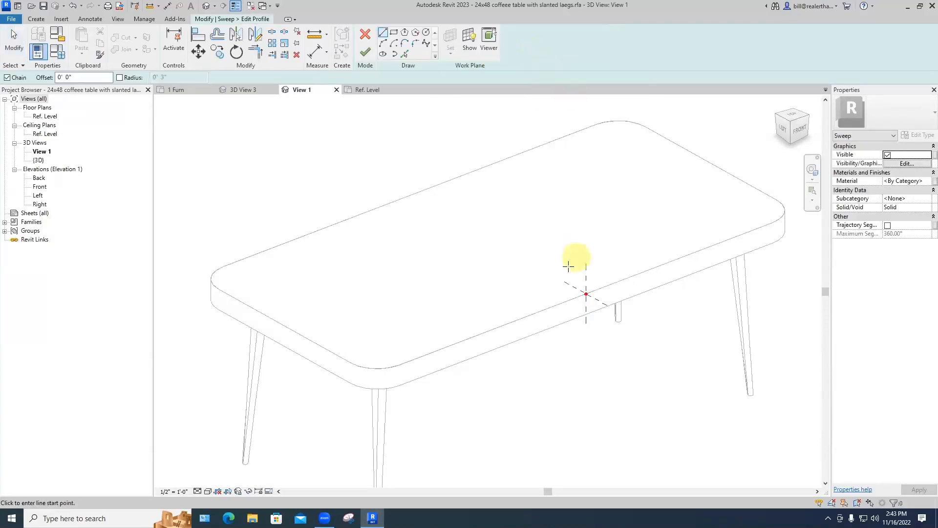
{"action": "scroll", "coordinate": [583, 298], "scroll_direction": "up", "scroll_amount": 4}
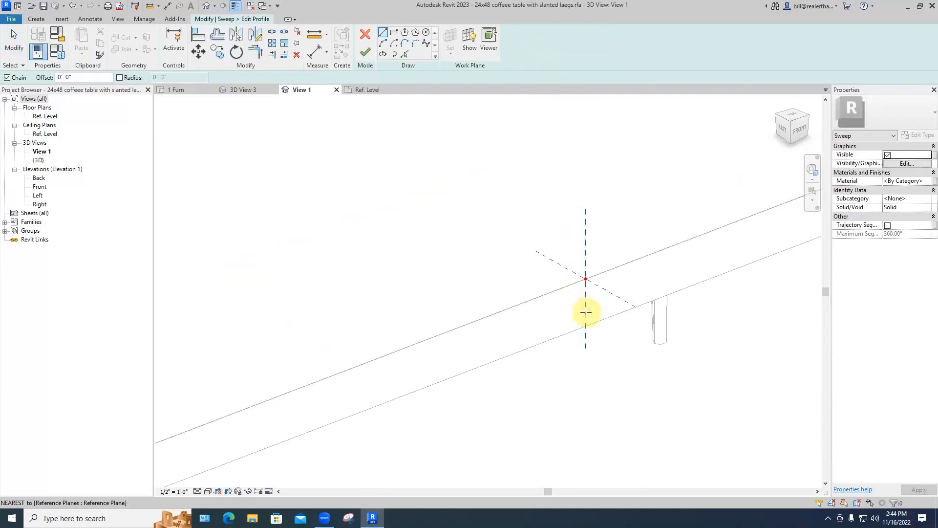
{"action": "middle_click_drag", "start_coordinate": [585, 310], "coordinate": [552, 267]}
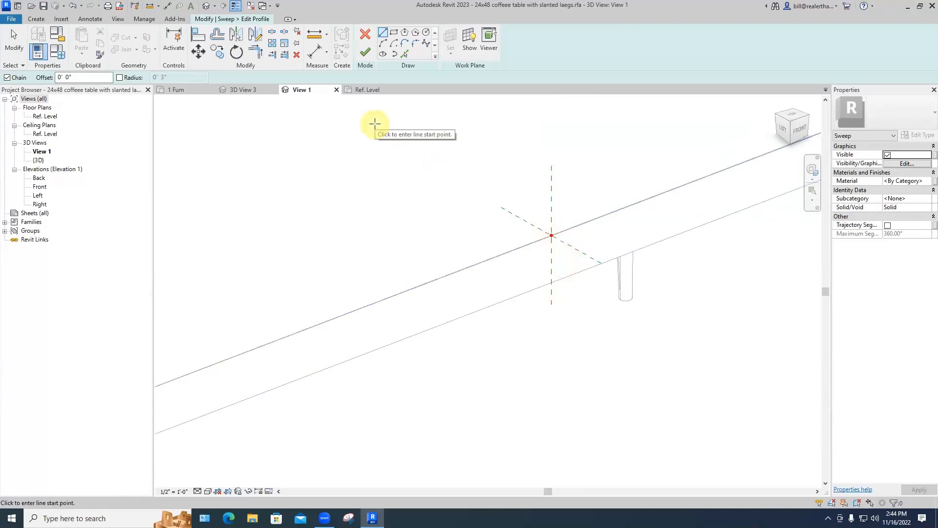
{"action": "left_click", "coordinate": [383, 43]}
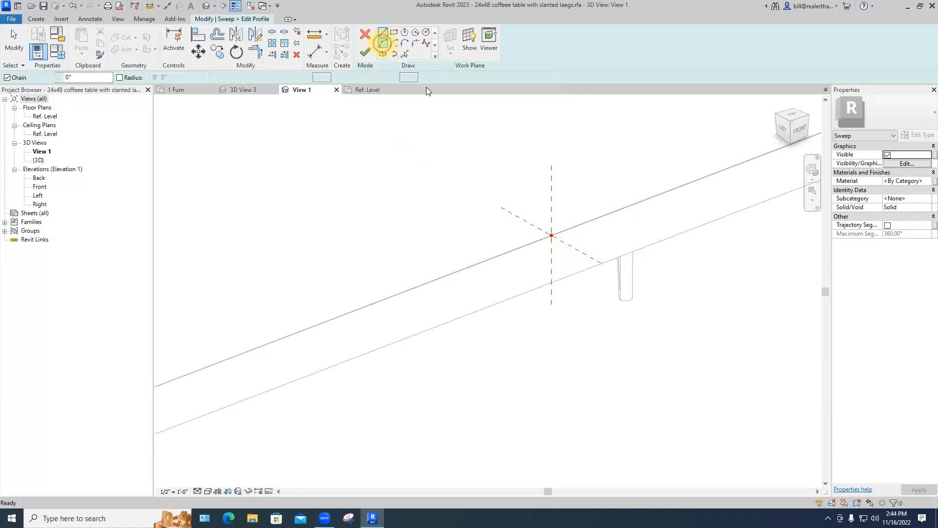
{"action": "left_click", "coordinate": [551, 235]}
{"action": "left_click", "coordinate": [551, 279]}
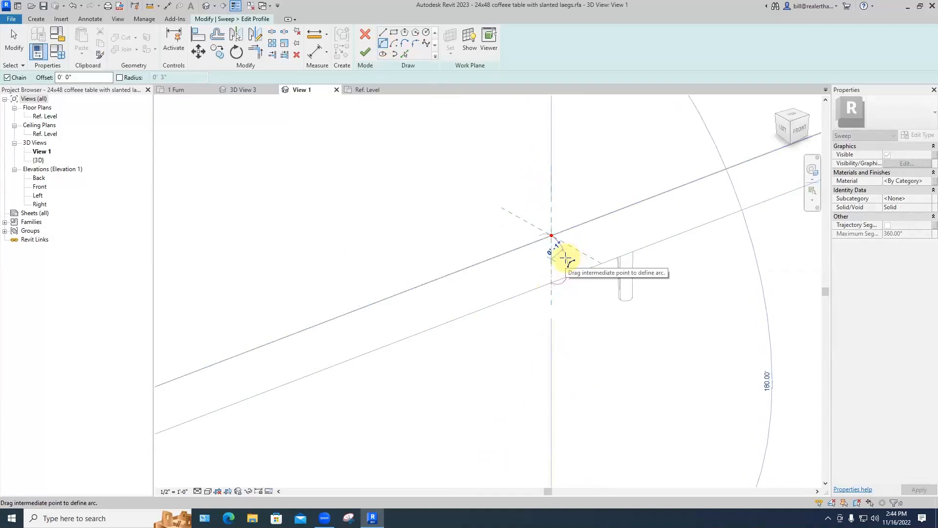
{"action": "scroll", "coordinate": [565, 258], "scroll_direction": "up", "scroll_amount": 2}
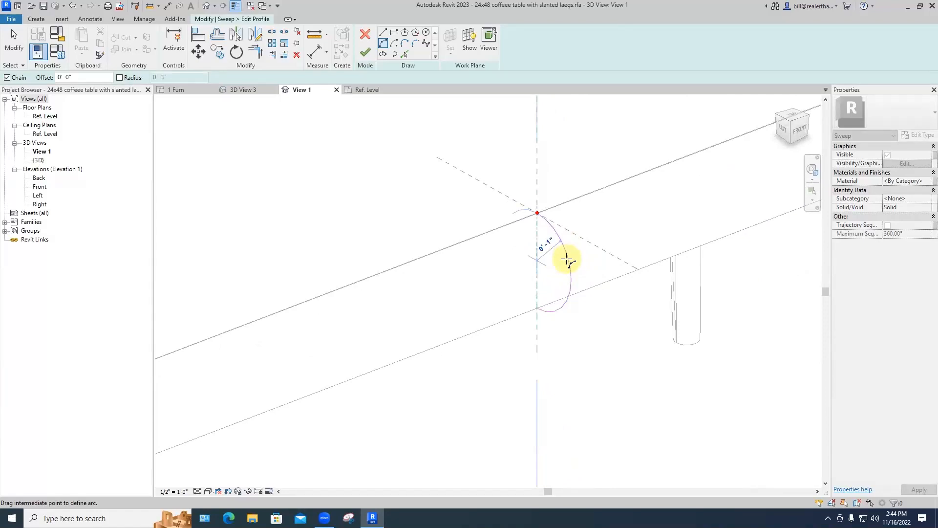
{"action": "middle_click_drag", "start_coordinate": [566, 260], "coordinate": [528, 195], "text": "shift"}
{"action": "key", "text": "Escape"}
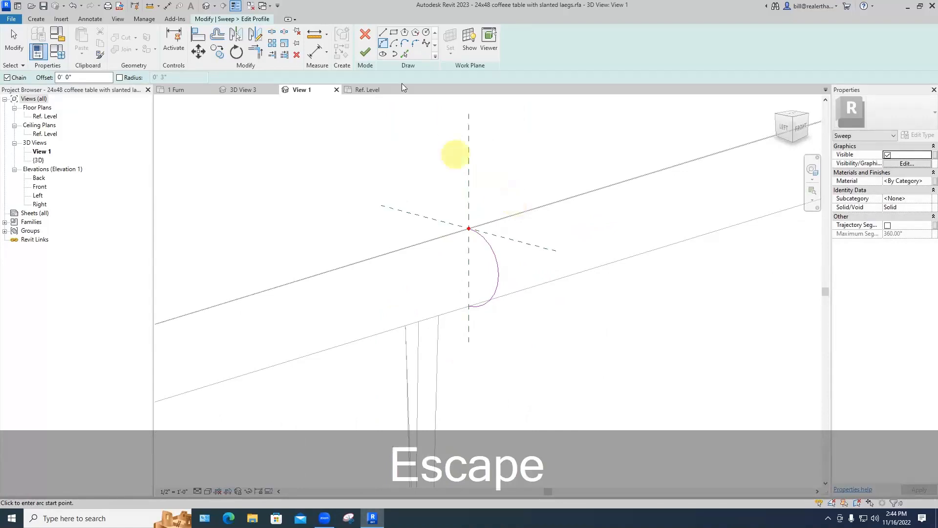
Step: Close the half-round profile with a vertical line and finish the profile sketch
{"action": "left_click", "coordinate": [383, 32]}
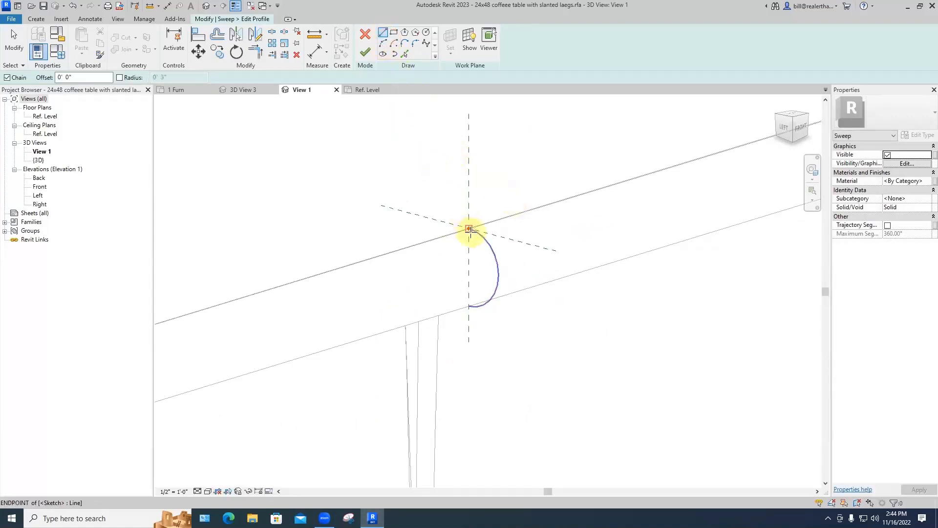
{"action": "left_click", "coordinate": [468, 228]}
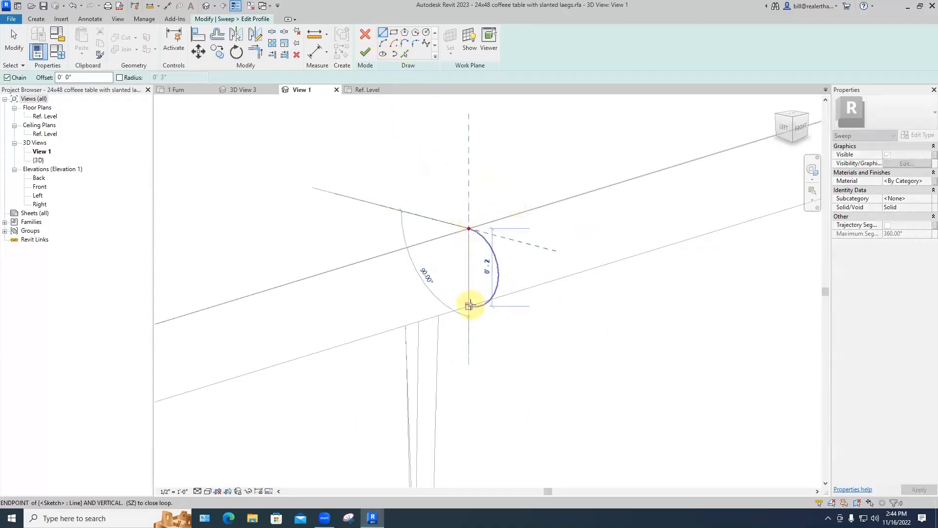
{"action": "left_click", "coordinate": [469, 306]}
{"action": "key", "text": "Escape"}
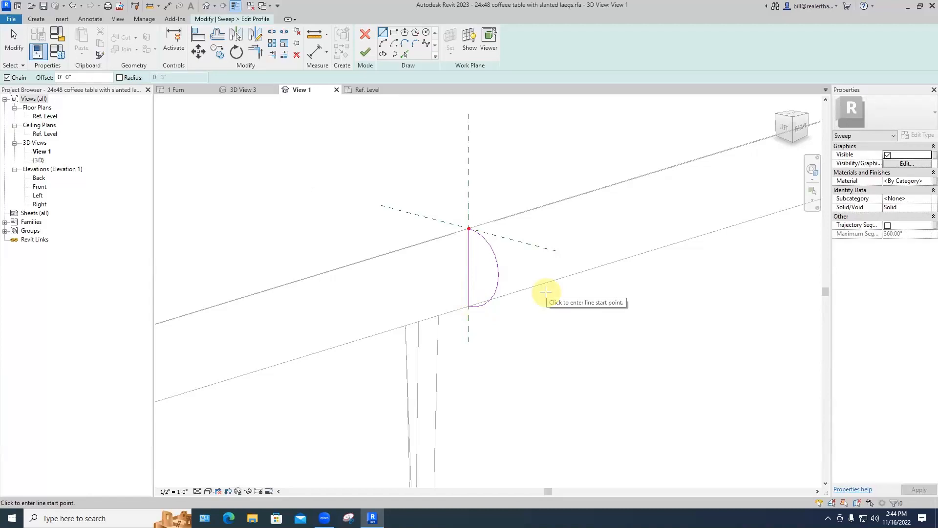
{"action": "scroll", "coordinate": [546, 292], "scroll_direction": "down", "scroll_amount": 6}
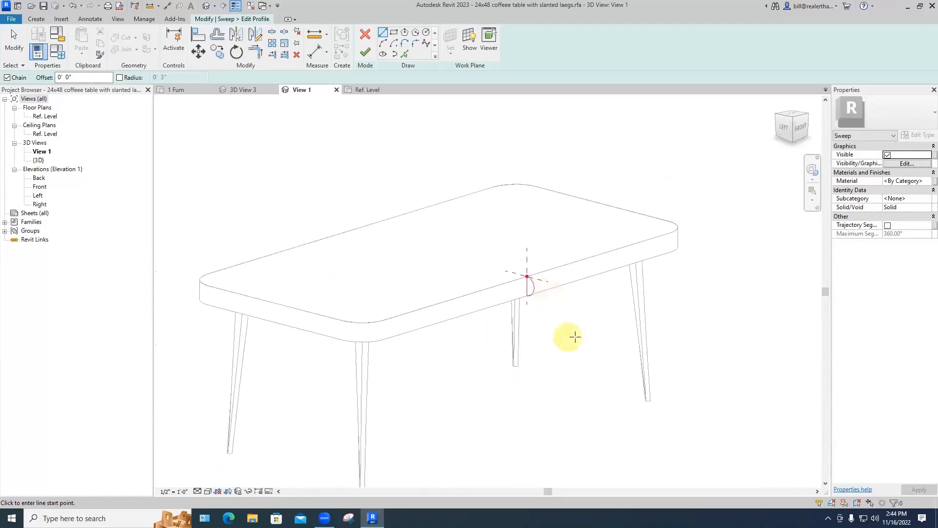
{"action": "scroll", "coordinate": [574, 329], "scroll_direction": "down", "scroll_amount": 2}
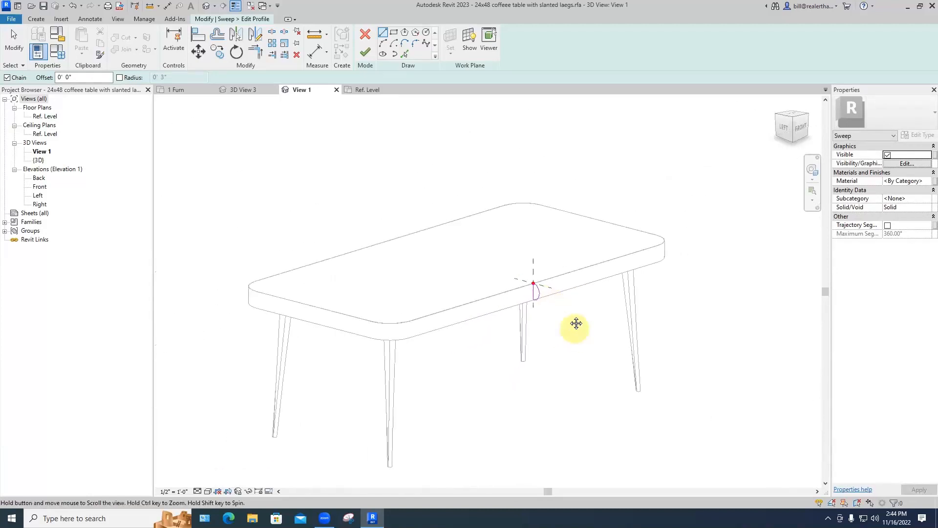
{"action": "left_click", "coordinate": [364, 52]}
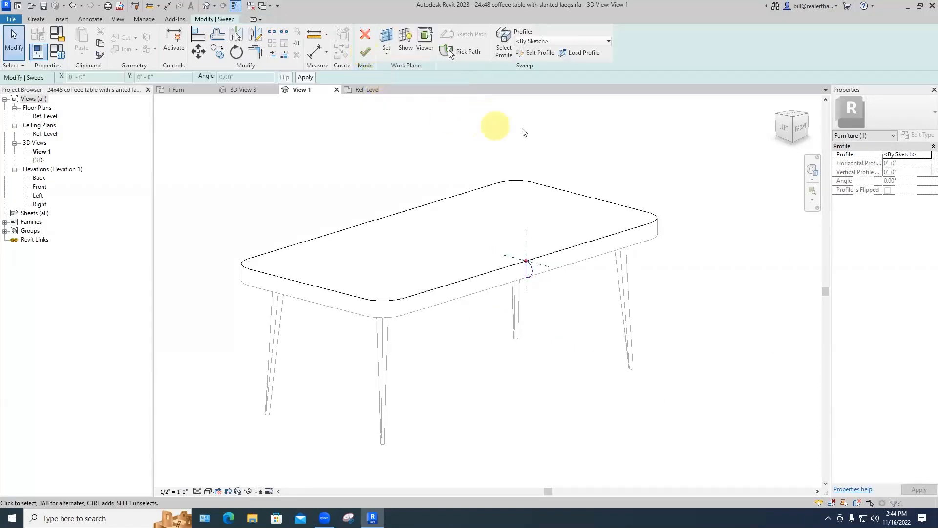
Step: Finish the sweep to create the rounded molding around the tabletop edge
{"action": "left_click", "coordinate": [364, 51]}
{"action": "left_click", "coordinate": [580, 309]}
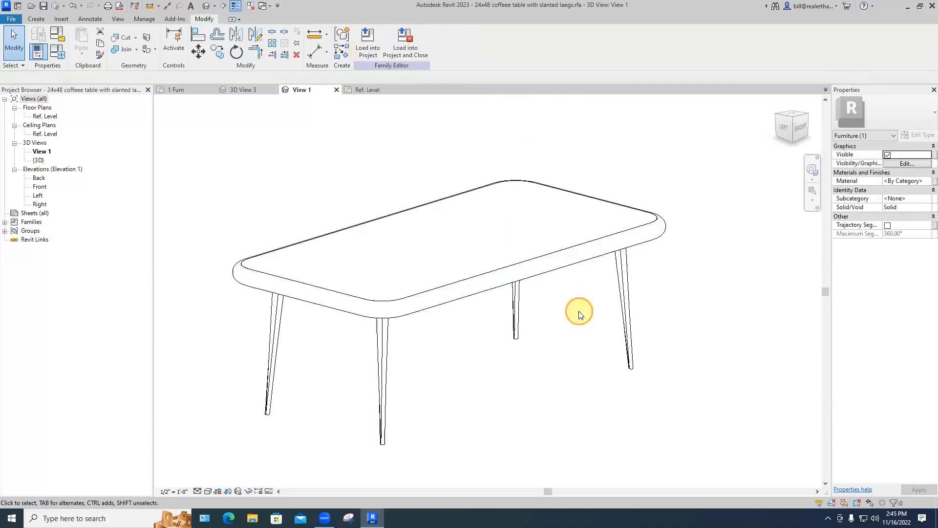
{"action": "middle_click_drag", "start_coordinate": [572, 325], "coordinate": [538, 381], "text": "shift"}
{"action": "middle_click_drag", "start_coordinate": [538, 381], "coordinate": [541, 316]}
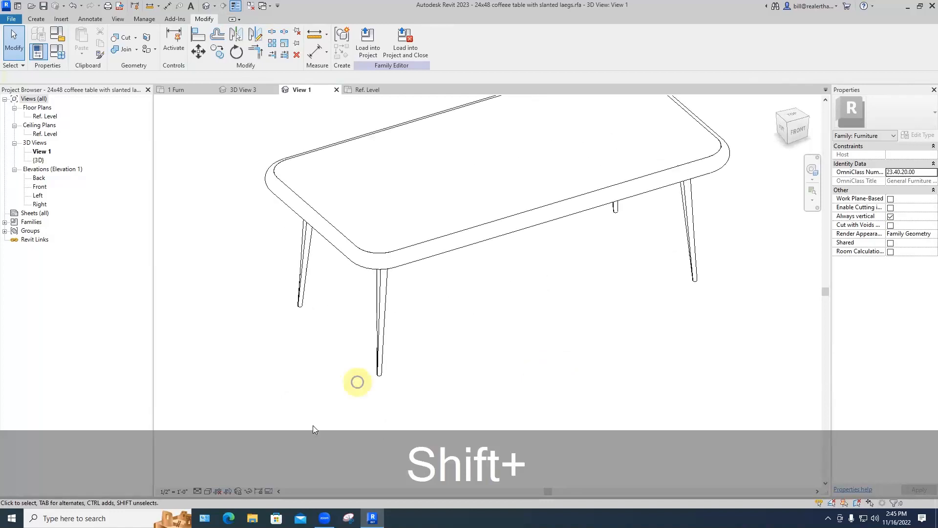
Step: Switch the view's visual style to Shaded and orbit around the table
{"action": "left_click", "coordinate": [208, 491]}
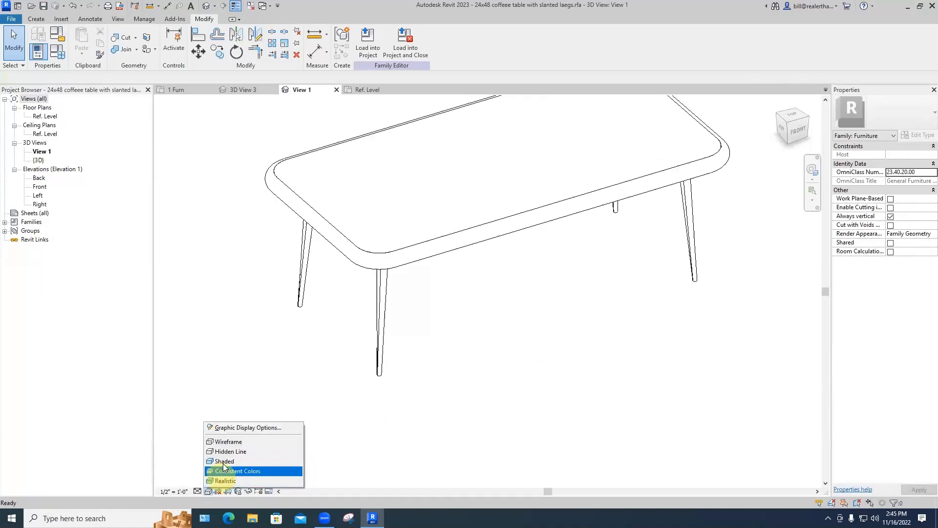
{"action": "left_click", "coordinate": [223, 463]}
{"action": "mouse_move", "coordinate": [470, 357]}
{"action": "middle_mouse_down", "text": "shift"}
{"action": "mouse_move", "coordinate": [452, 353]}
{"action": "mouse_move", "coordinate": [442, 379]}
{"action": "mouse_move", "coordinate": [541, 331]}
{"action": "middle_mouse_up", "text": "shift"}
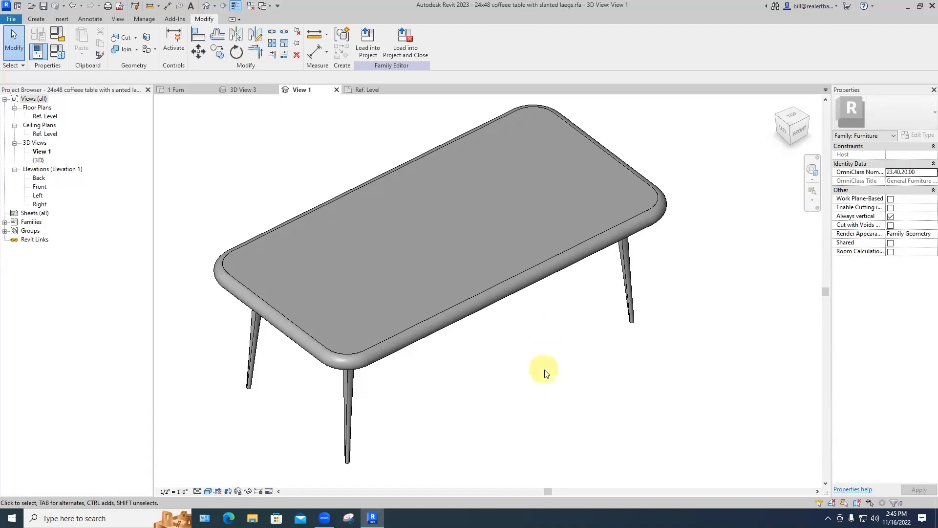
Step: Join the edge molding to the tabletop, save the family and load it into the project
{"action": "left_click", "coordinate": [121, 50]}
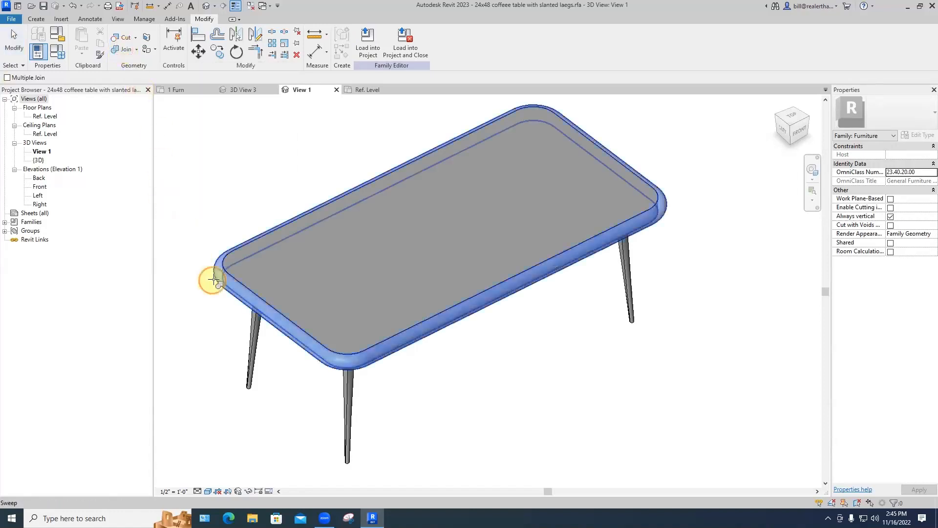
{"action": "left_click", "coordinate": [235, 272]}
{"action": "left_click", "coordinate": [236, 271]}
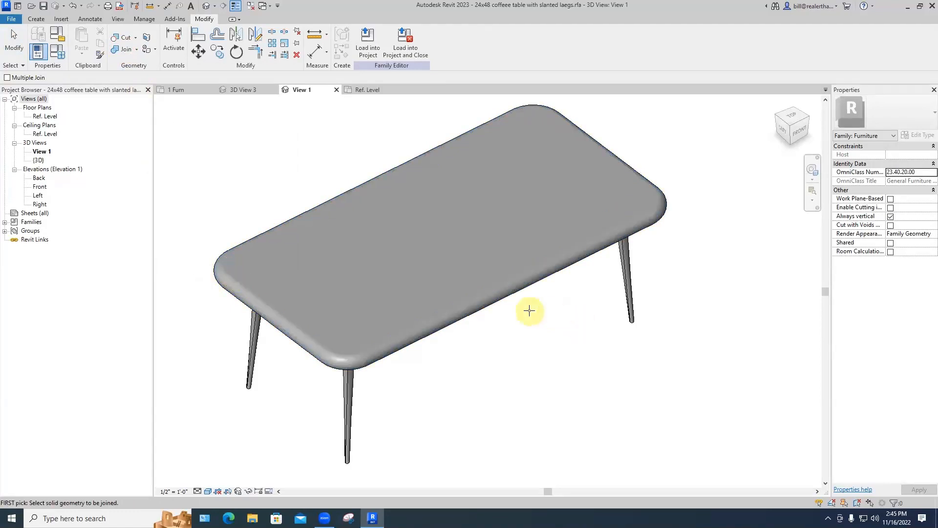
{"action": "middle_click_drag", "start_coordinate": [541, 195], "coordinate": [532, 247], "text": "shift"}
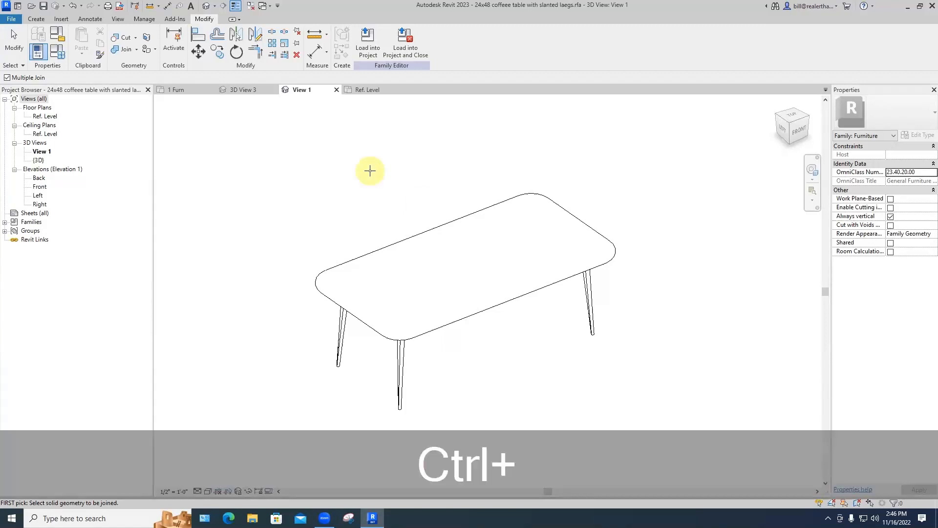
{"action": "key", "text": "ctrl+s"}
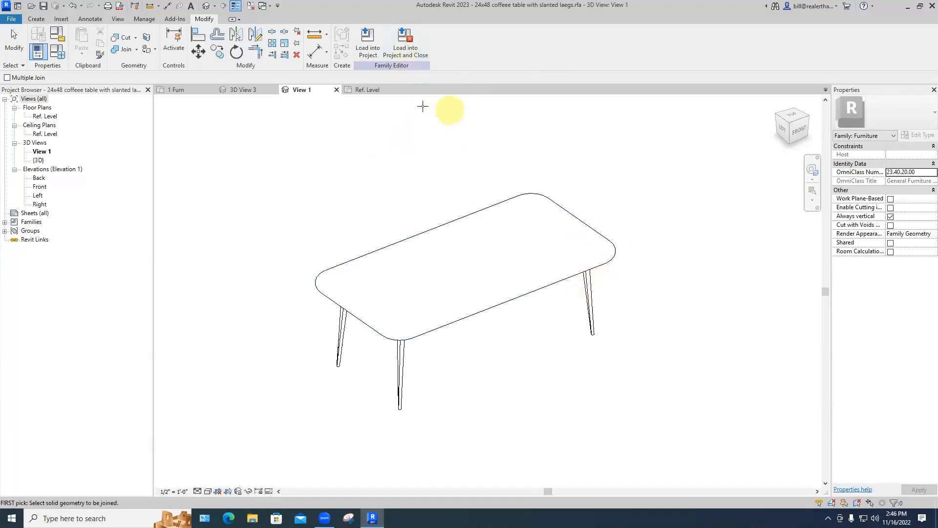
{"action": "left_click", "coordinate": [404, 54]}
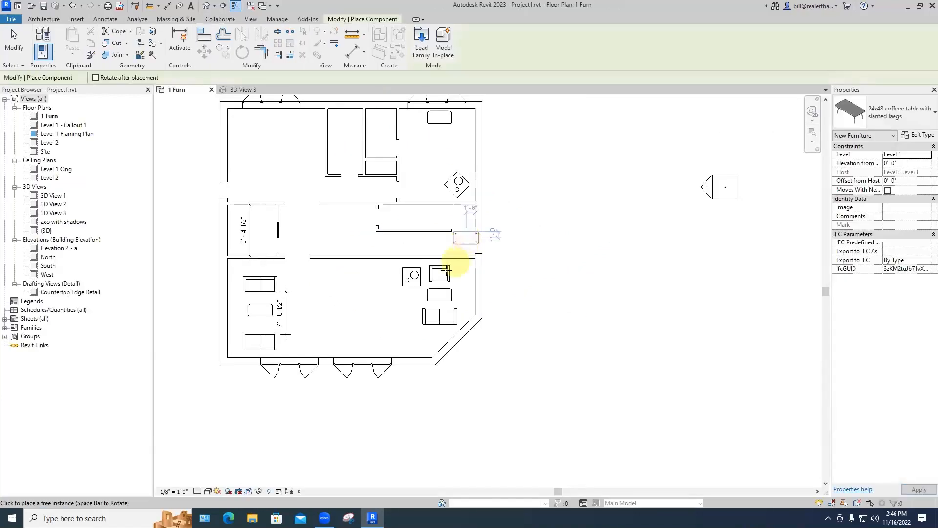
Step: Place the coffee table near the sofa in the 1 Furn plan, then view it in 3D View 3
{"action": "left_click", "coordinate": [403, 318]}
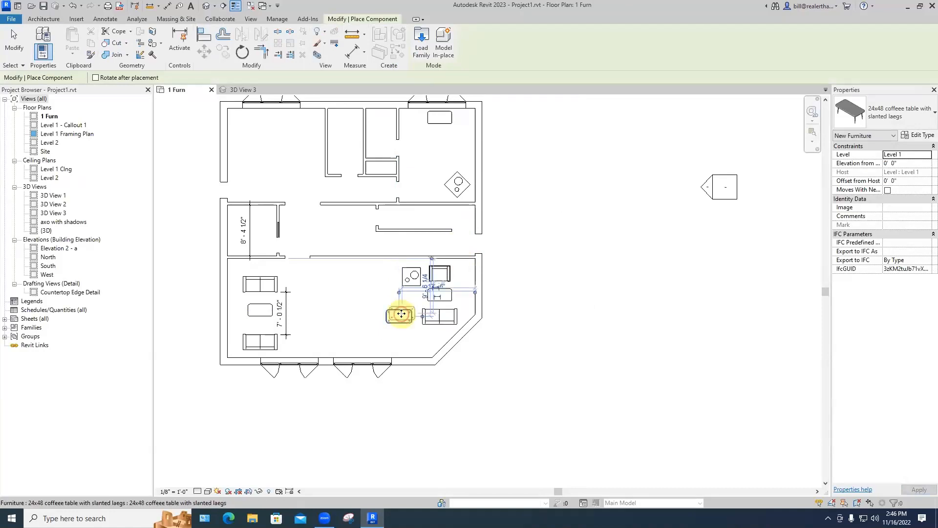
{"action": "key", "text": "Escape"}
{"action": "key", "text": "Escape"}
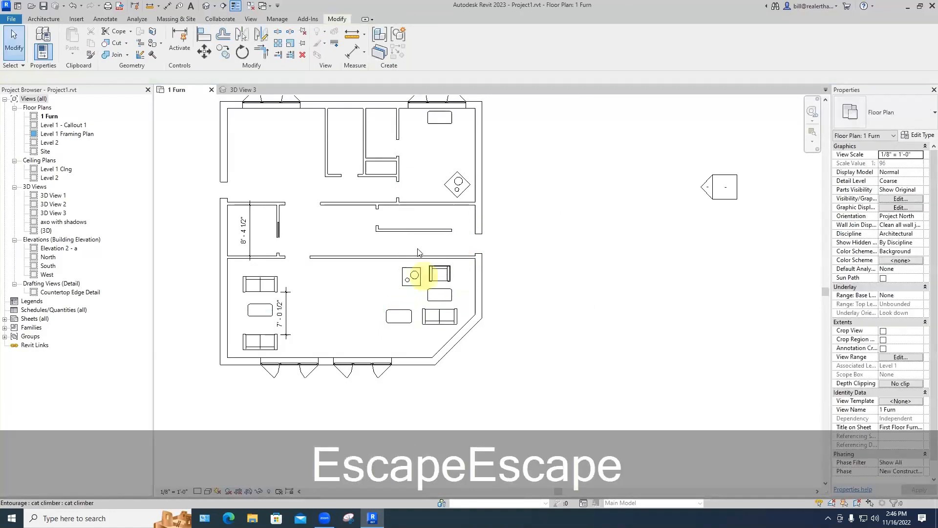
{"action": "left_click", "coordinate": [245, 89]}
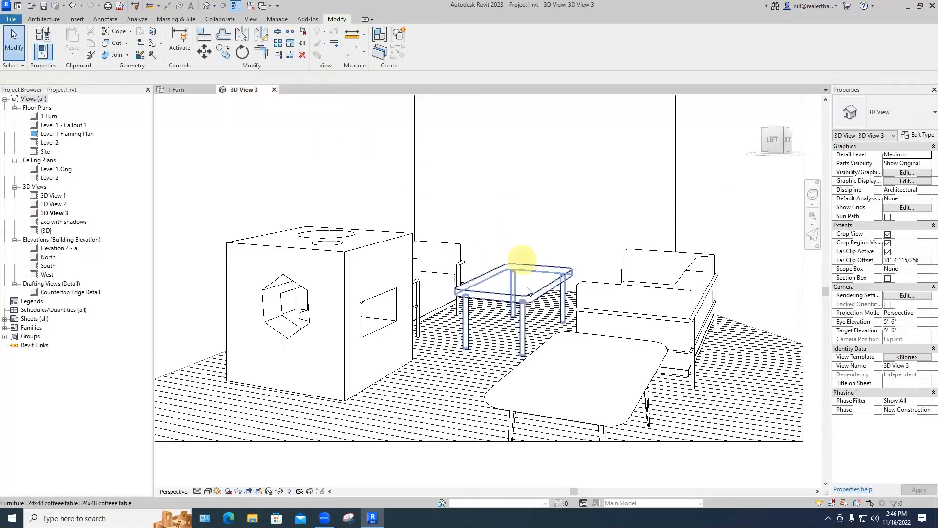
{"action": "scroll", "coordinate": [527, 273], "scroll_direction": "down", "scroll_amount": 1}
{"action": "middle_click_drag", "start_coordinate": [529, 293], "coordinate": [516, 210]}
Step: Extend the 3D view's crop region downward to show more floor around the new table
{"action": "left_click", "coordinate": [480, 321]}
{"action": "left_click_drag", "start_coordinate": [445, 318], "coordinate": [449, 418]}
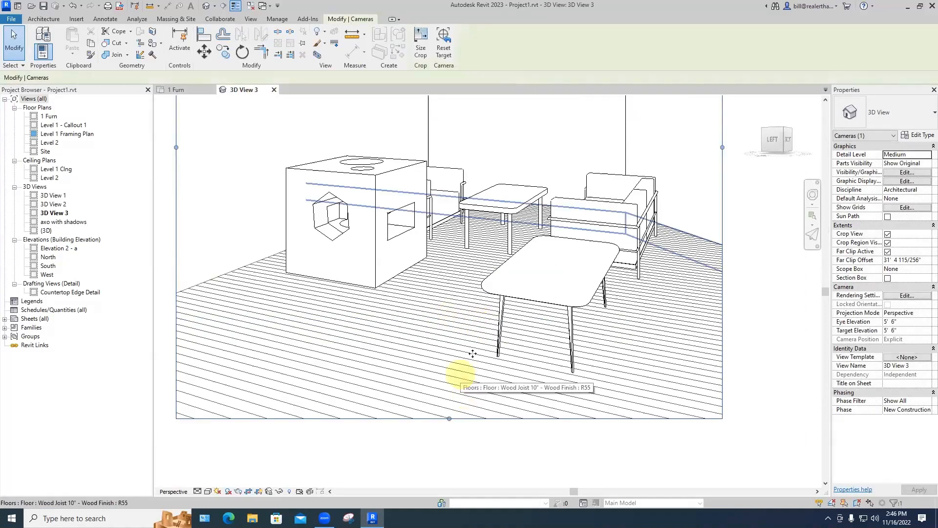
{"action": "left_click", "coordinate": [473, 353]}
{"action": "scroll", "coordinate": [473, 353], "scroll_direction": "down", "scroll_amount": 1}
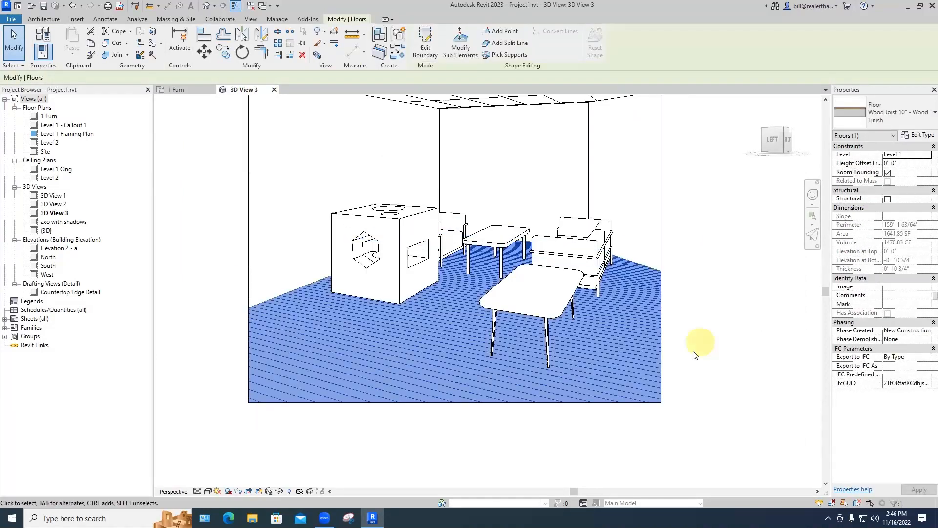
{"action": "mouse_move", "coordinate": [701, 339]}
{"action": "middle_mouse_down", "text": "shift"}
{"action": "mouse_move", "coordinate": [716, 336]}
{"action": "mouse_move", "coordinate": [740, 274]}
{"action": "mouse_move", "coordinate": [697, 331]}
{"action": "mouse_move", "coordinate": [711, 342]}
{"action": "mouse_move", "coordinate": [683, 351]}
{"action": "mouse_move", "coordinate": [712, 350]}
{"action": "middle_mouse_up", "text": "shift"}
{"action": "left_click", "coordinate": [697, 351]}
{"action": "left_click", "coordinate": [712, 350]}
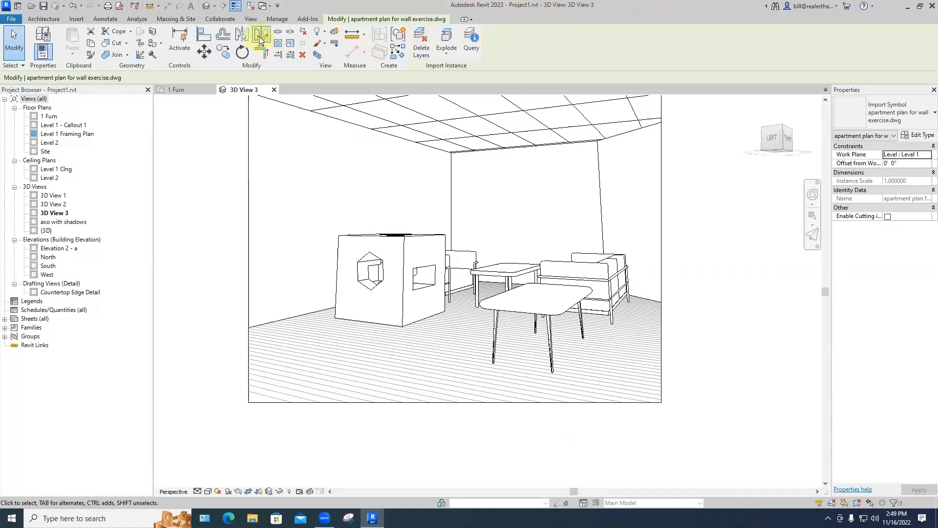
Step: Create a new family from the English-Imperial Entourage.rft template
{"action": "left_click", "coordinate": [11, 19]}
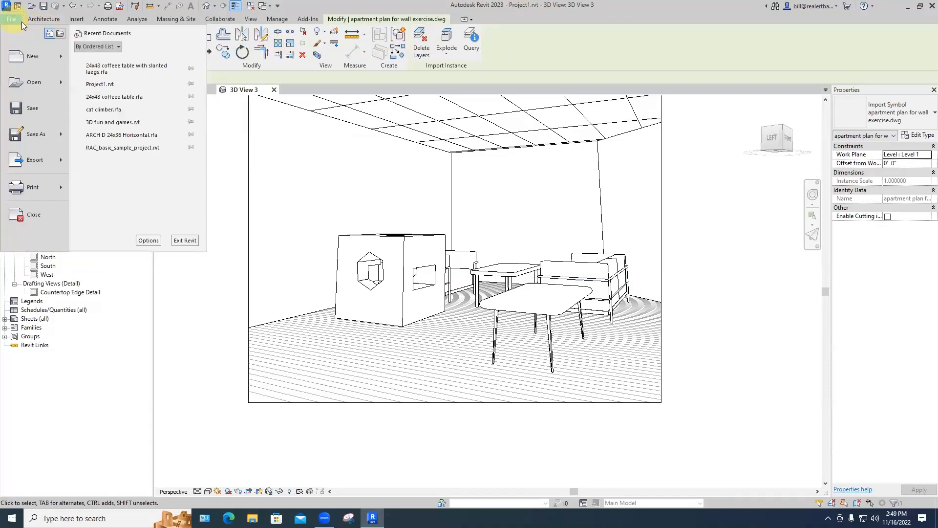
{"action": "mouse_move", "coordinate": [40, 61]}
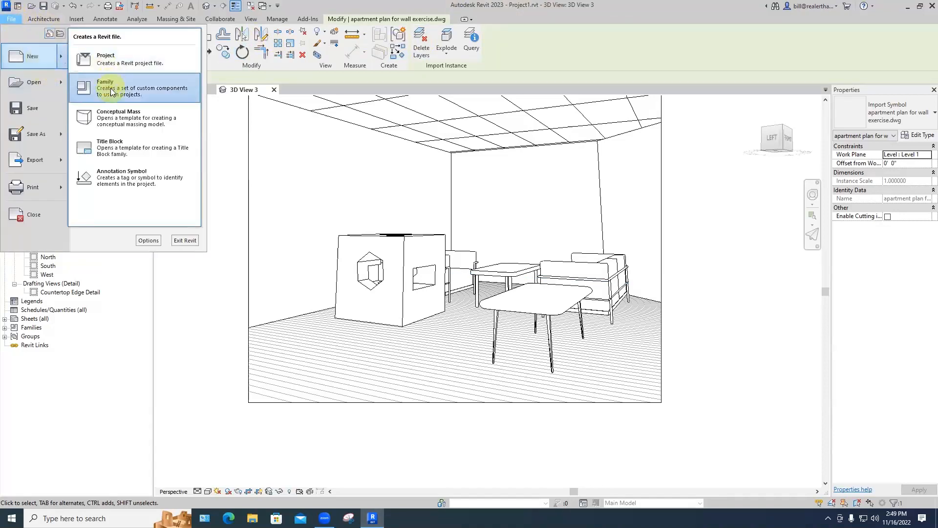
{"action": "left_click", "coordinate": [110, 88]}
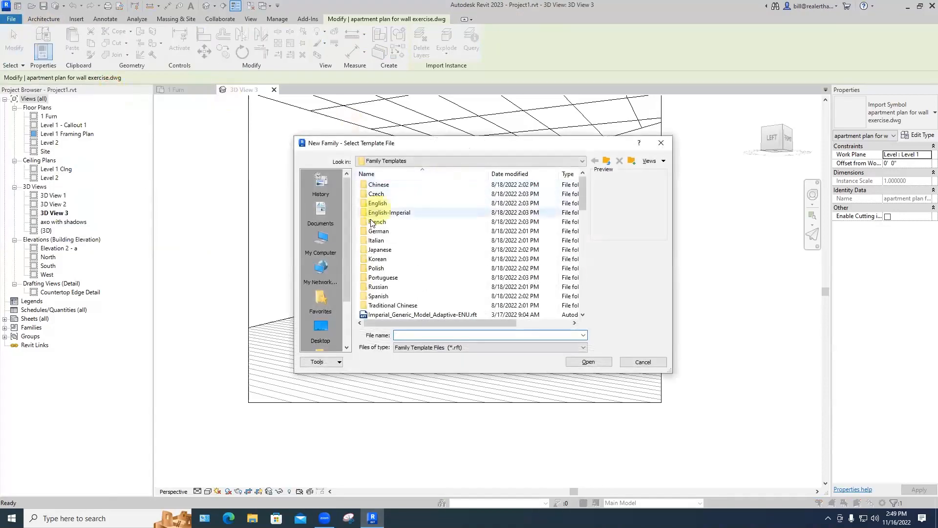
{"action": "scroll", "coordinate": [418, 232], "scroll_direction": "down", "scroll_amount": 6}
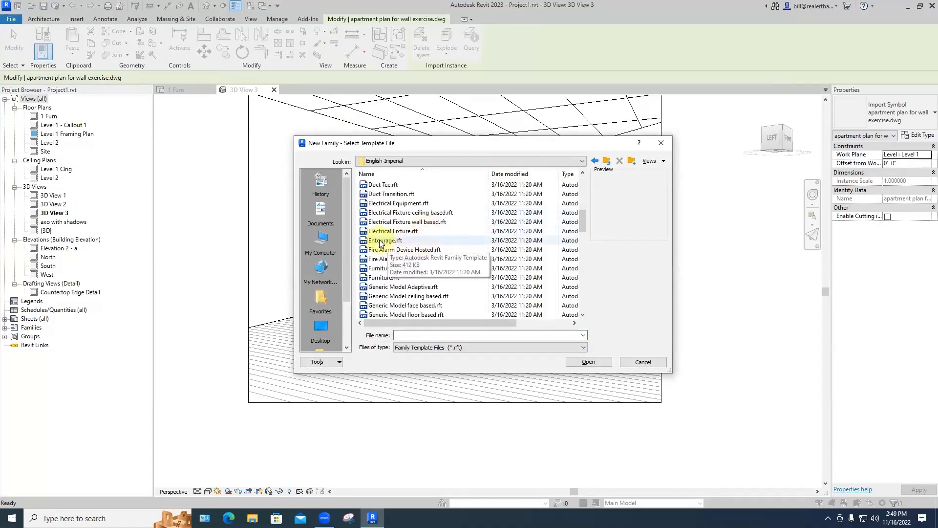
{"action": "double_click", "coordinate": [381, 241]}
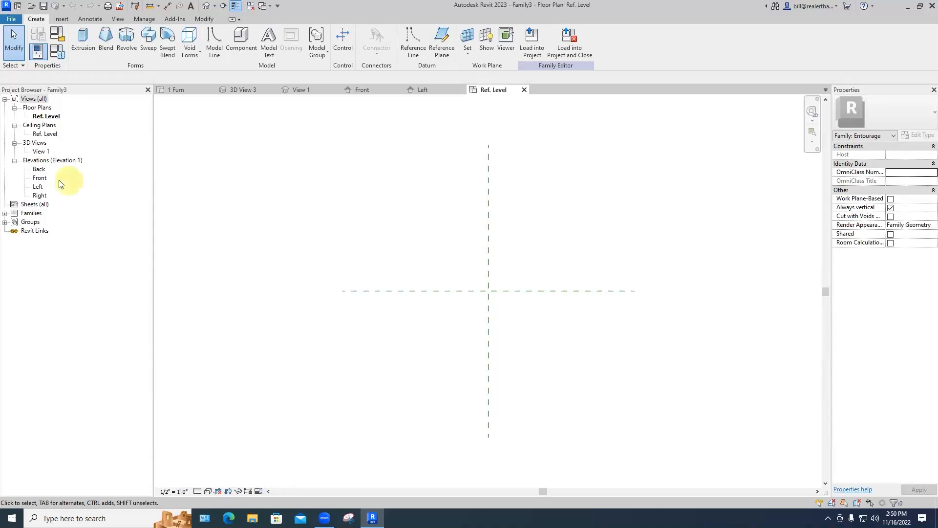
Step: Open Family3's Front elevation and start a solid revolve
{"action": "double_click", "coordinate": [41, 179]}
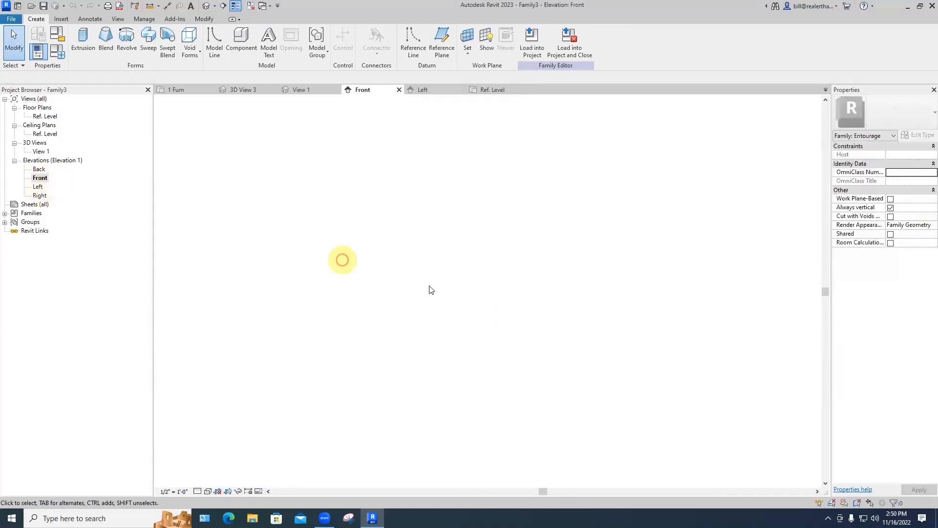
{"action": "middle_click_drag", "start_coordinate": [423, 375], "coordinate": [464, 344]}
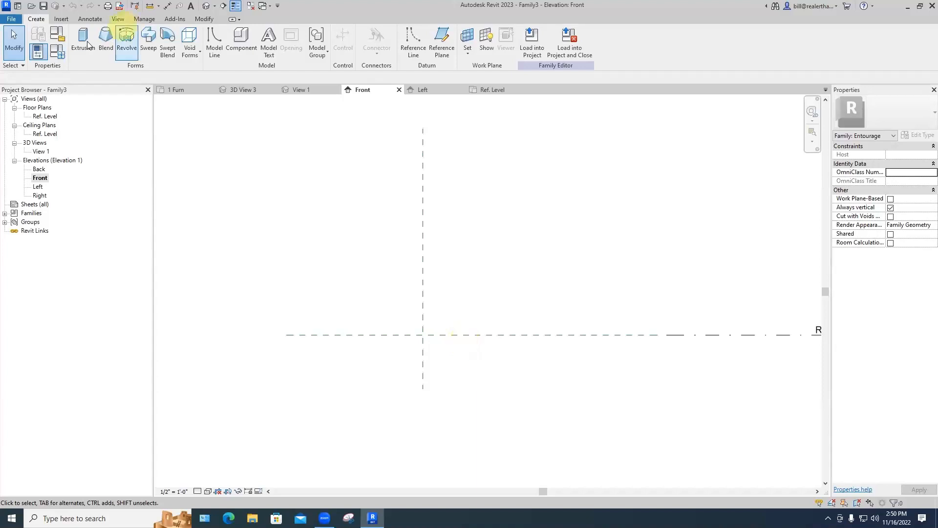
{"action": "left_click", "coordinate": [126, 52]}
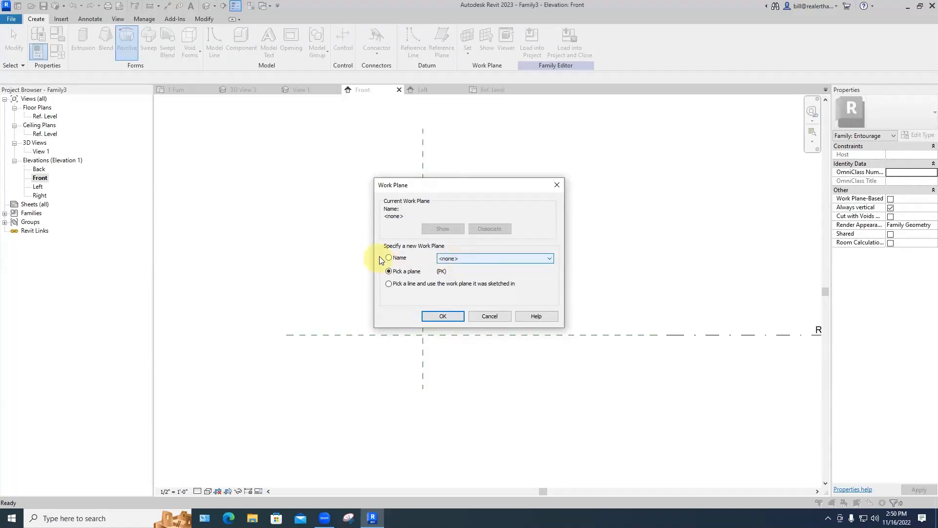
Step: Set the revolve's work plane to Reference Plane : Center (Left/Right) and sketch in the Left elevation
{"action": "left_click", "coordinate": [463, 263]}
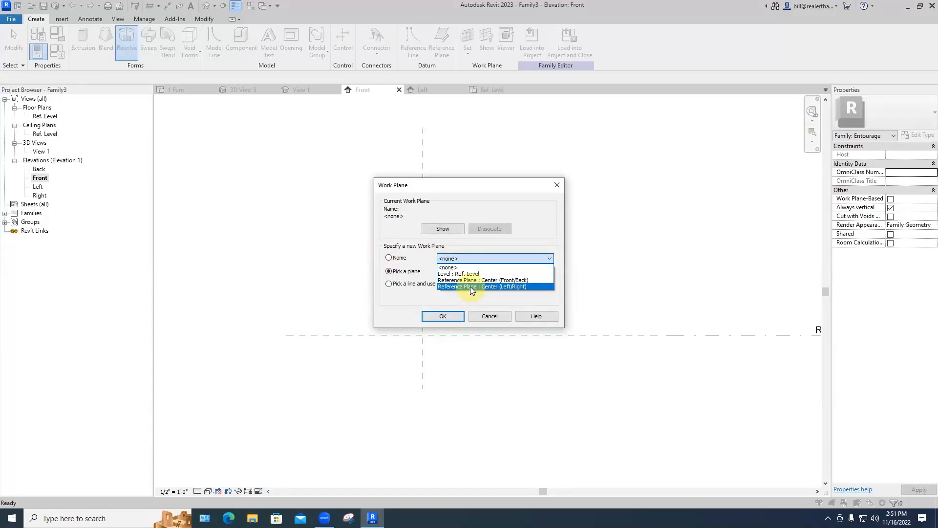
{"action": "left_click", "coordinate": [470, 286]}
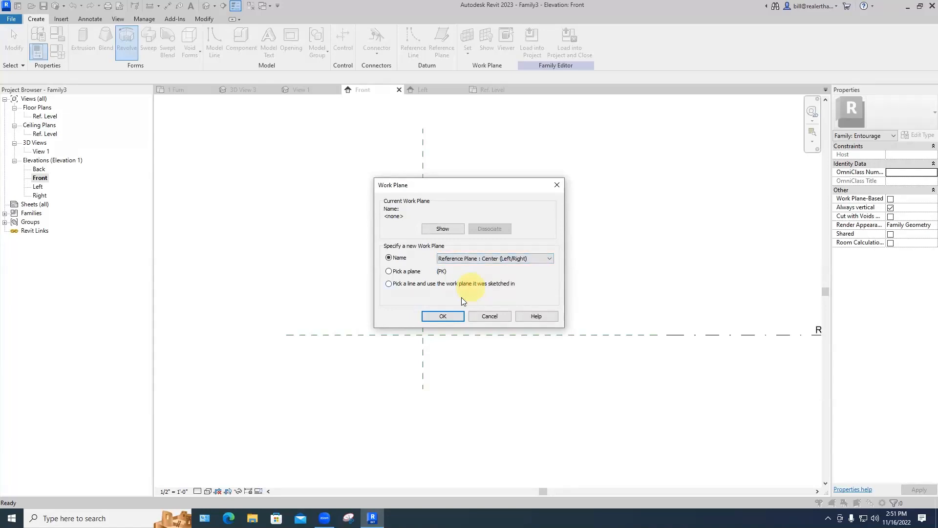
{"action": "left_click", "coordinate": [444, 316]}
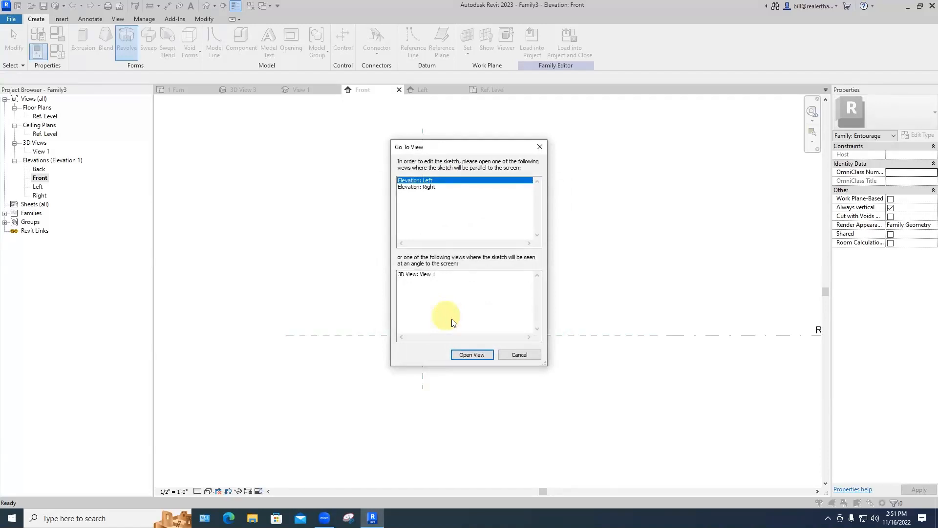
{"action": "left_click", "coordinate": [466, 355]}
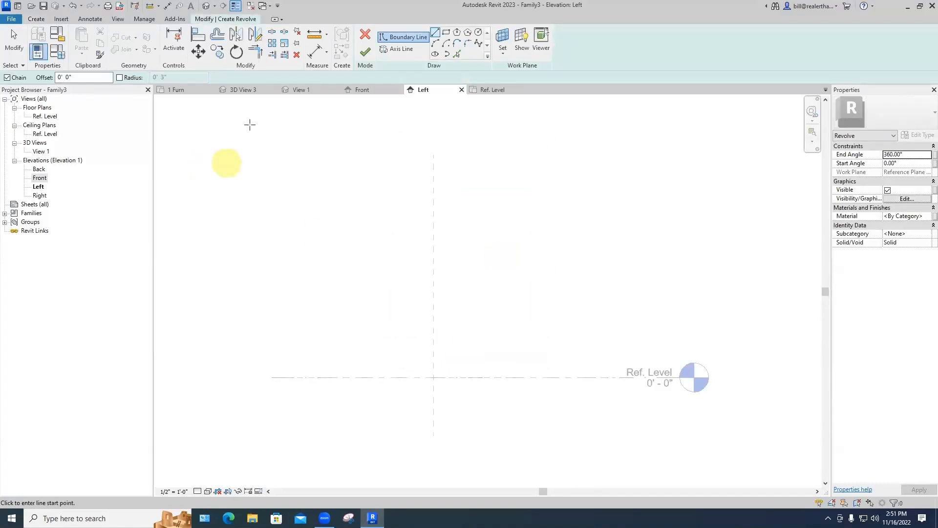
Step: Draw a 1'-0" by 2'-0" rectangle from the reference-plane intersection in the revolve sketch
{"action": "left_click", "coordinate": [38, 20]}
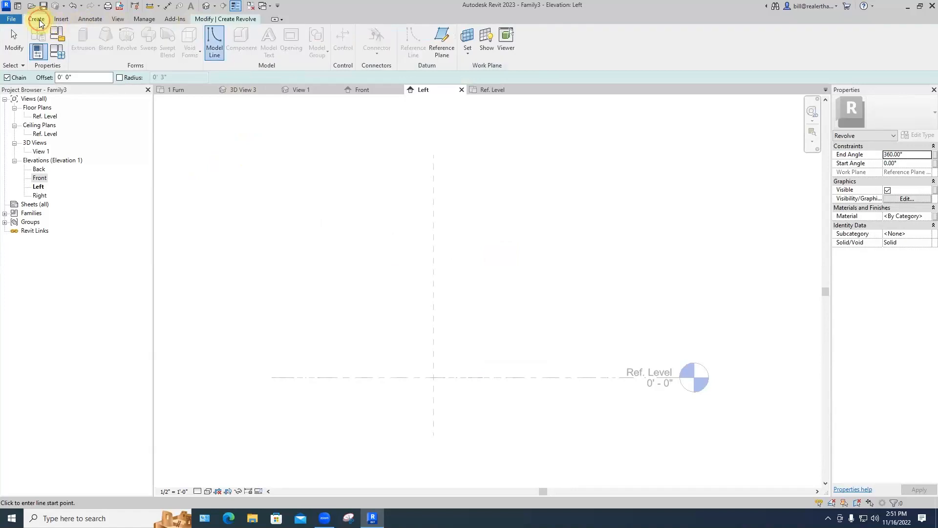
{"action": "left_click", "coordinate": [226, 21]}
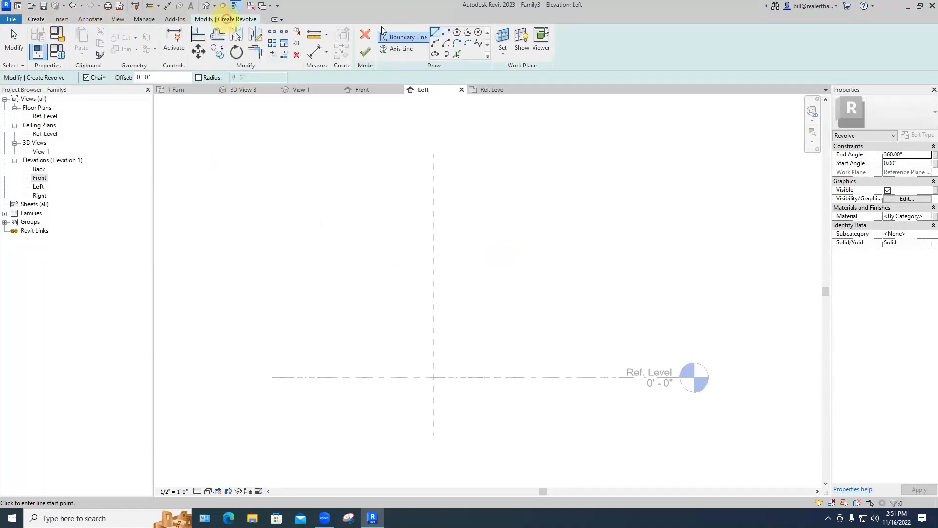
{"action": "left_click", "coordinate": [446, 34]}
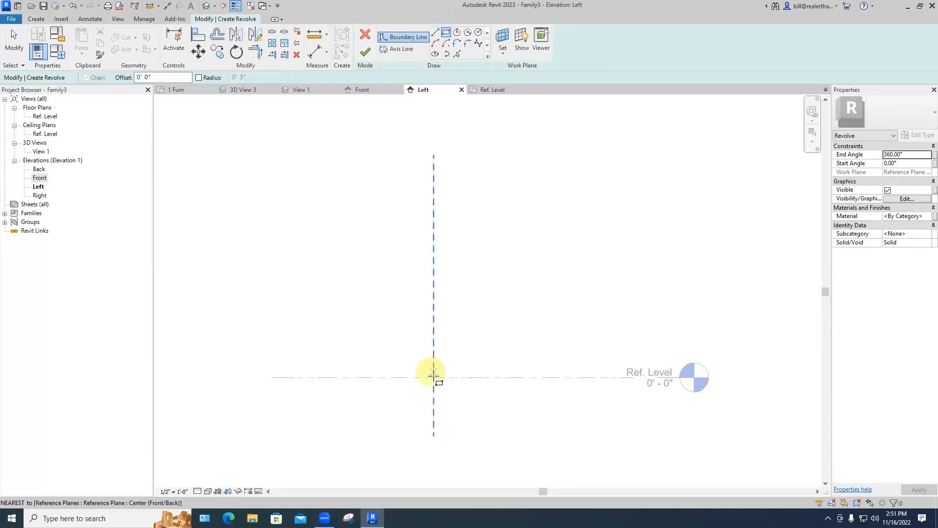
{"action": "left_click", "coordinate": [434, 376]}
{"action": "left_click", "coordinate": [354, 261]}
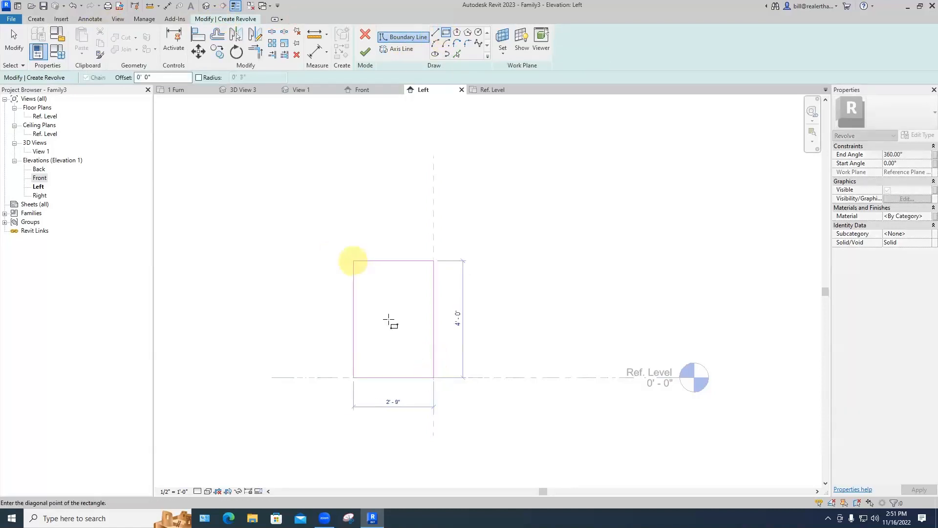
{"action": "scroll", "coordinate": [388, 323], "scroll_direction": "up", "scroll_amount": 3}
{"action": "middle_click_drag", "start_coordinate": [392, 331], "coordinate": [366, 179]}
{"action": "scroll", "coordinate": [378, 218], "scroll_direction": "up", "scroll_amount": 1}
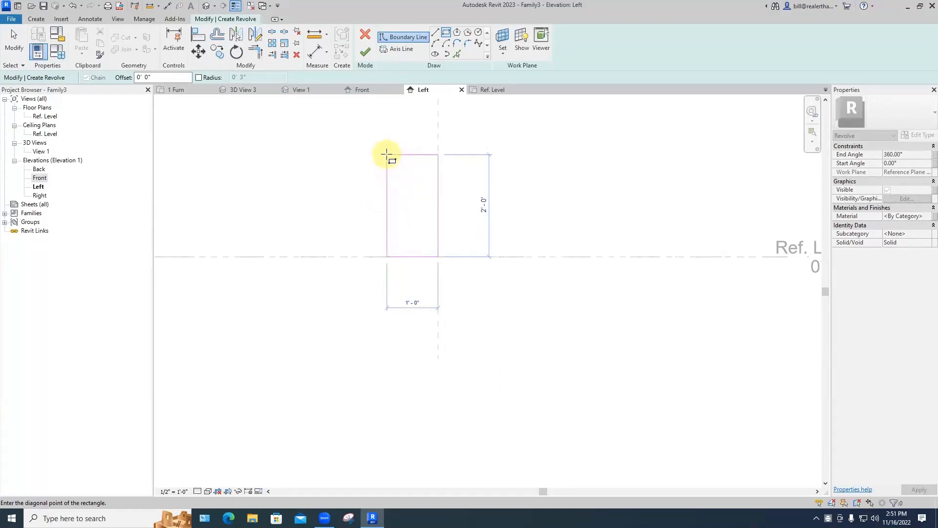
{"action": "left_click", "coordinate": [386, 155]}
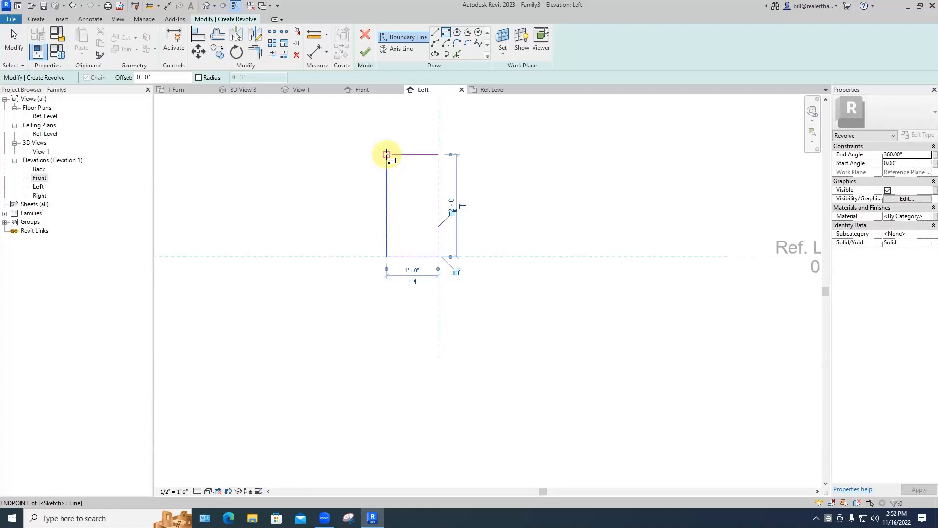
{"action": "scroll", "coordinate": [410, 181], "scroll_direction": "up", "scroll_amount": 2}
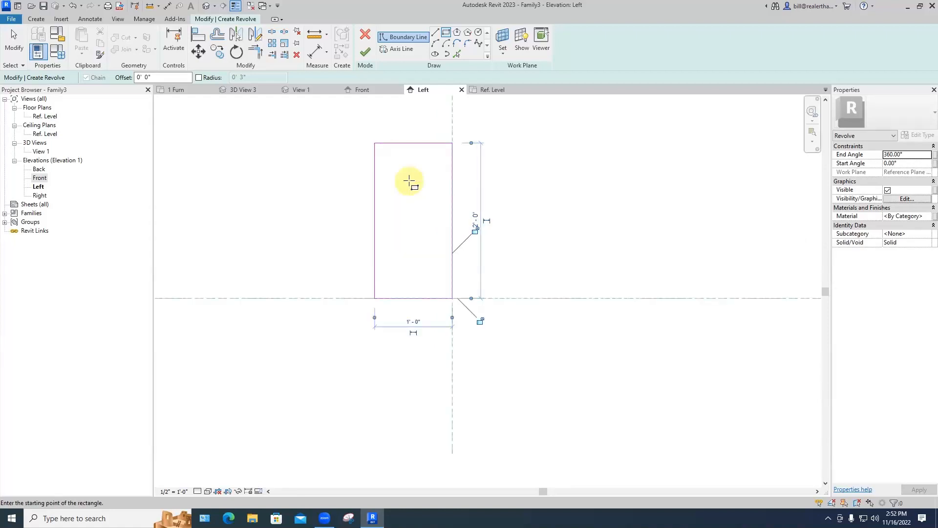
{"action": "scroll", "coordinate": [403, 162], "scroll_direction": "up", "scroll_amount": 2}
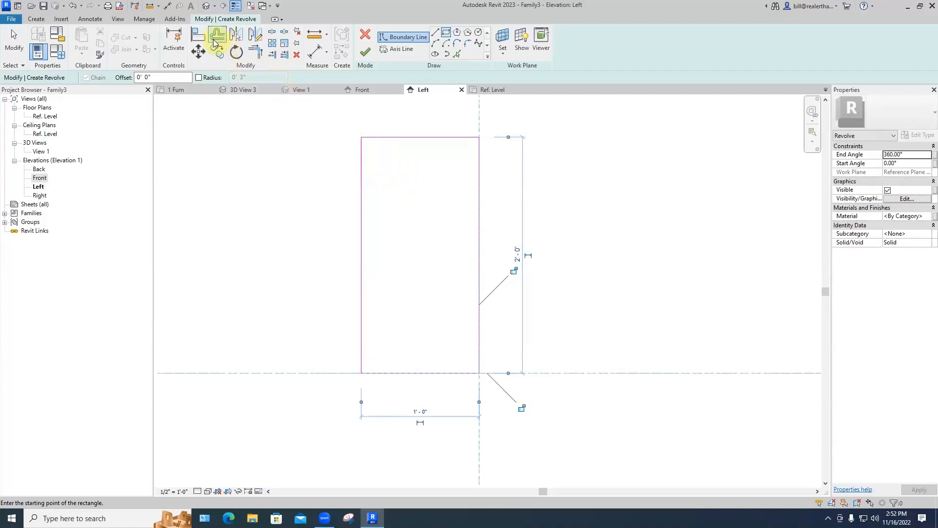
Step: Offset sketch lines 3" below the top and 8" in from the right edge, then tilt the new vertical
{"action": "left_click", "coordinate": [217, 38]}
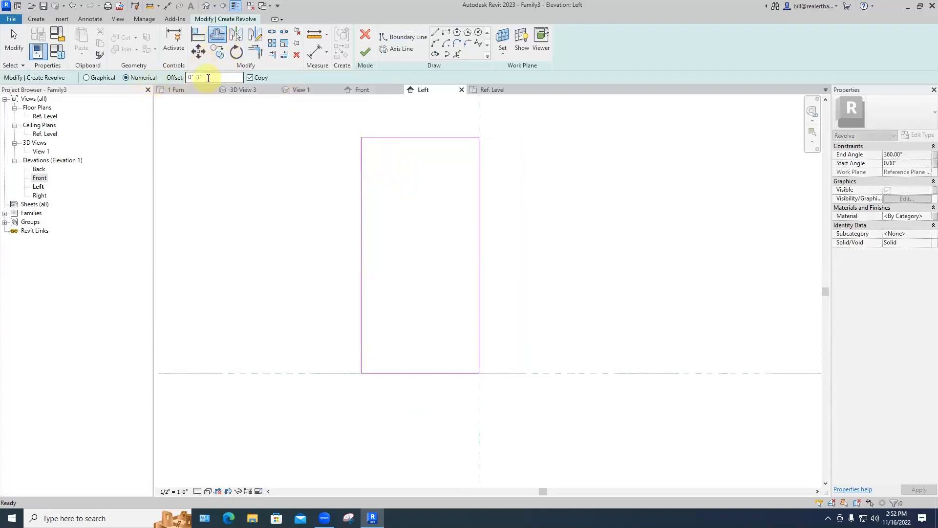
{"action": "left_click", "coordinate": [374, 139]}
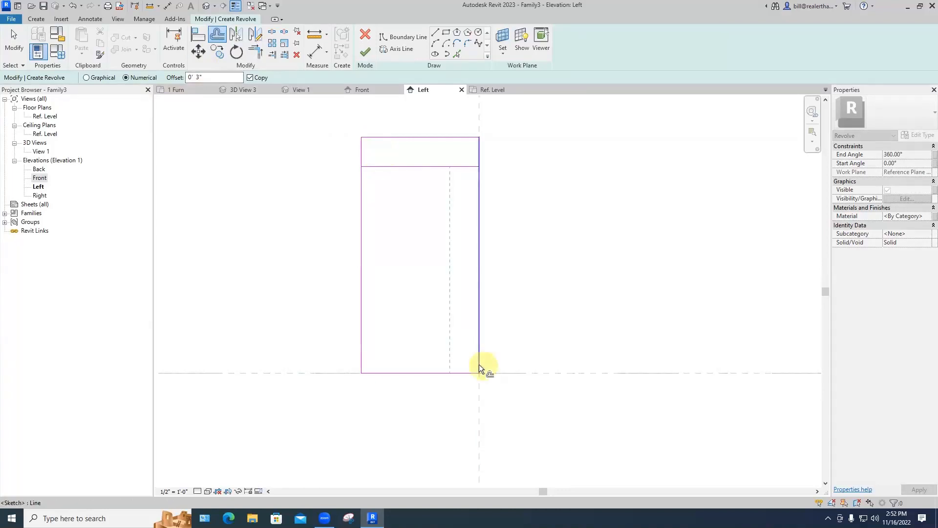
{"action": "left_click_drag", "start_coordinate": [210, 78], "coordinate": [173, 78]}
{"action": "type", "text": "8''"}
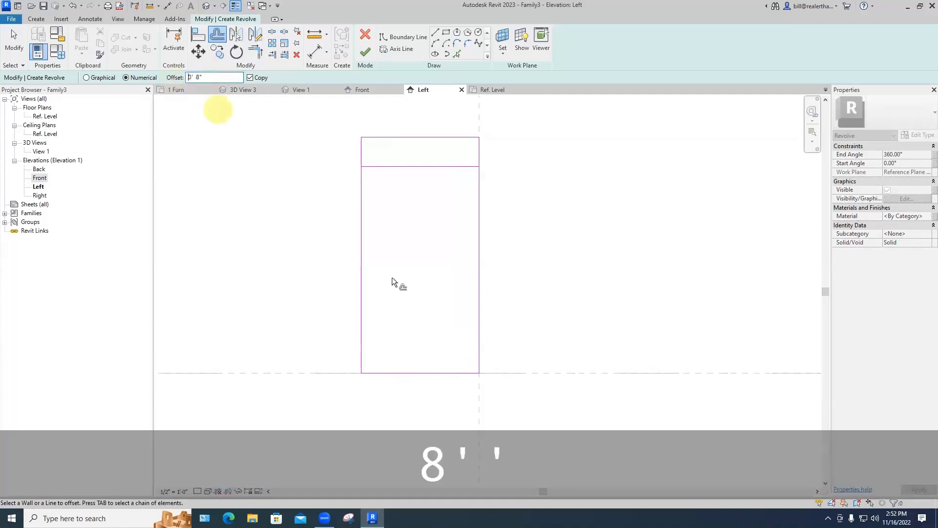
{"action": "left_click", "coordinate": [475, 344]}
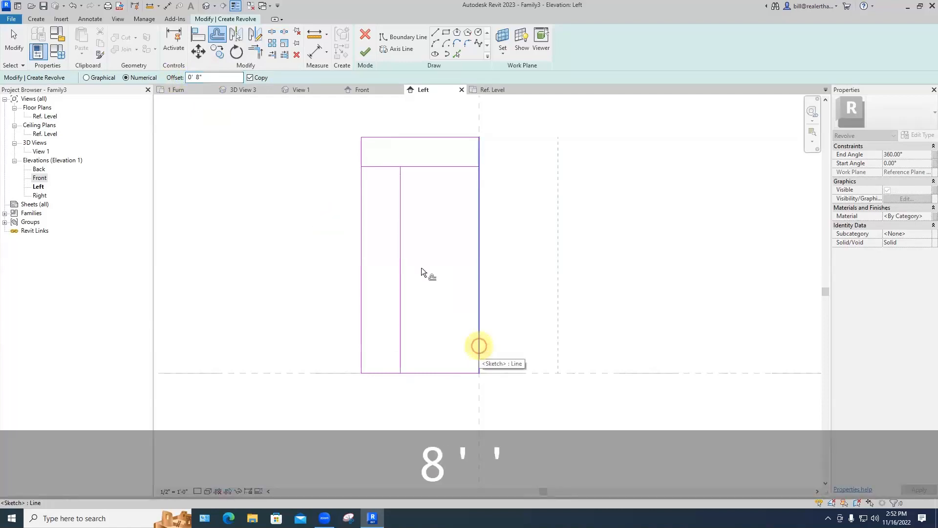
{"action": "key", "text": "Escape"}
{"action": "key", "text": "Escape"}
{"action": "left_click", "coordinate": [400, 182]}
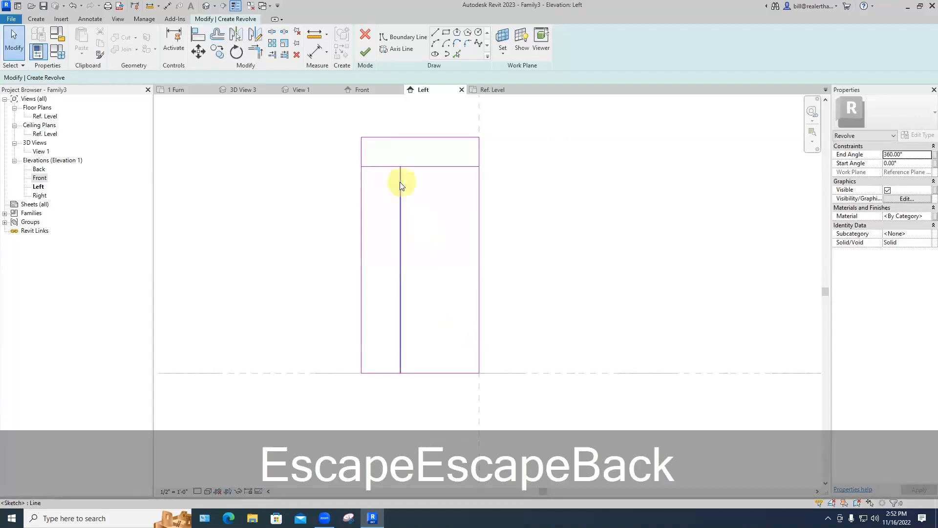
{"action": "left_click_drag", "start_coordinate": [400, 167], "coordinate": [371, 167]}
{"action": "left_click", "coordinate": [301, 212]}
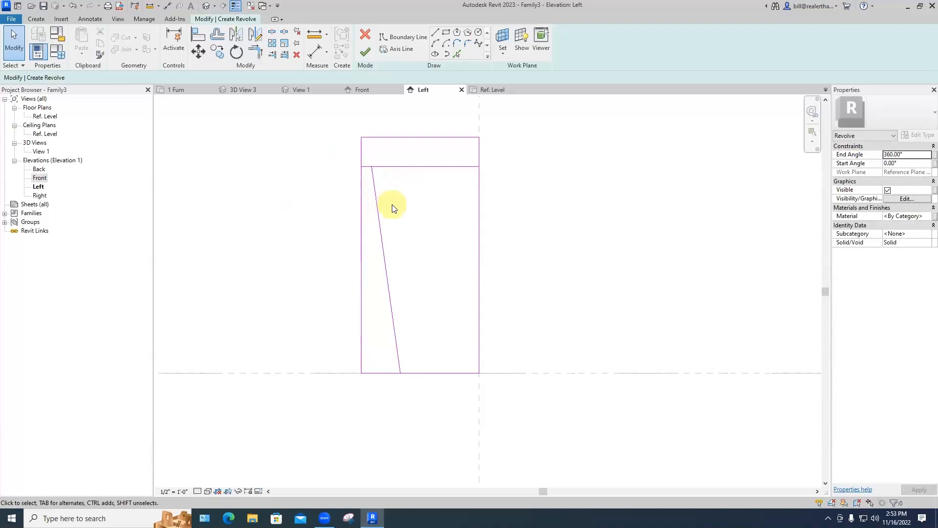
Step: Copy the rectangle's right edge 1/2" to the left
{"action": "scroll", "coordinate": [458, 368], "scroll_direction": "up", "scroll_amount": 2}
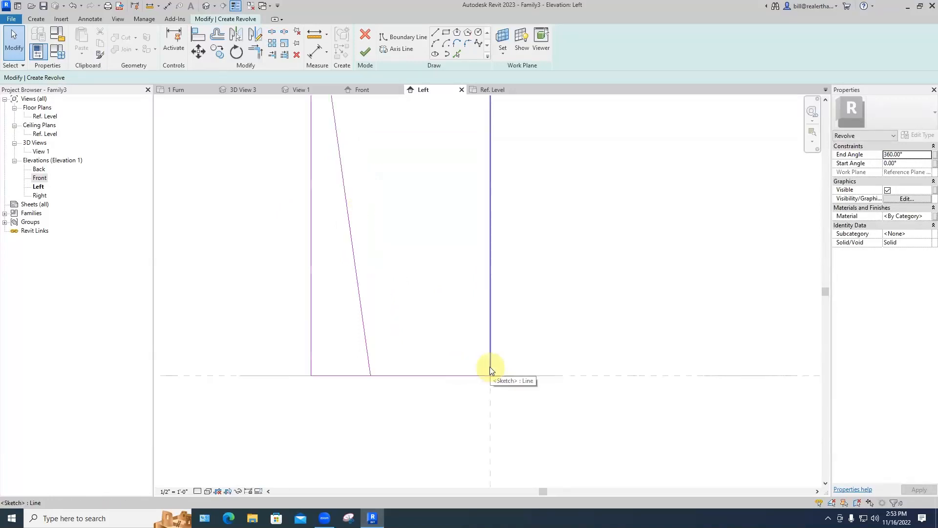
{"action": "left_click", "coordinate": [490, 366]}
{"action": "key", "text": "c"}
{"action": "key", "text": "o"}
{"action": "left_click", "coordinate": [490, 366]}
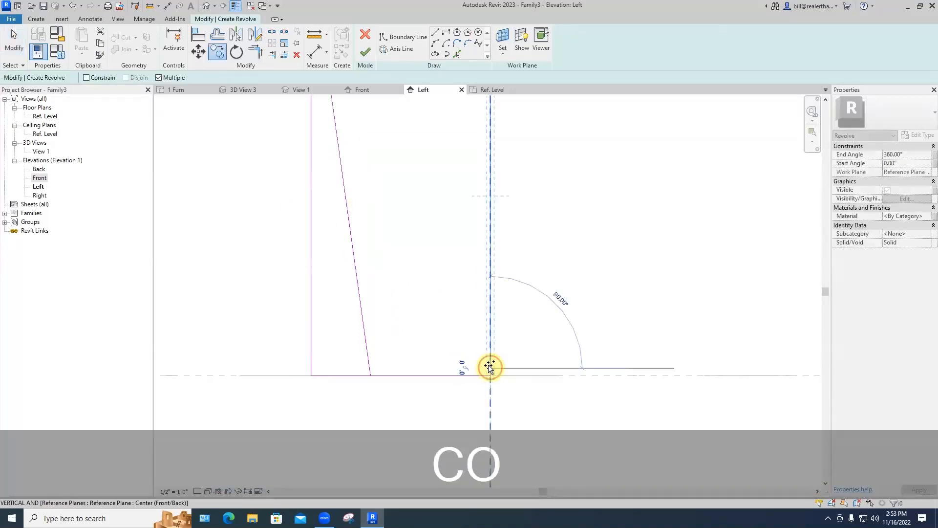
{"action": "type", "text": ".5\""}
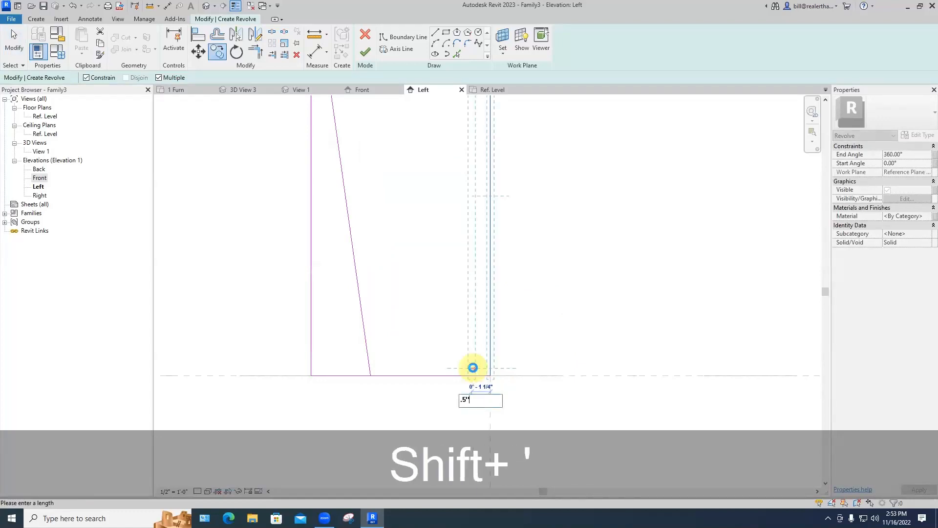
{"action": "key", "text": "Return"}
{"action": "key", "text": "Escape"}
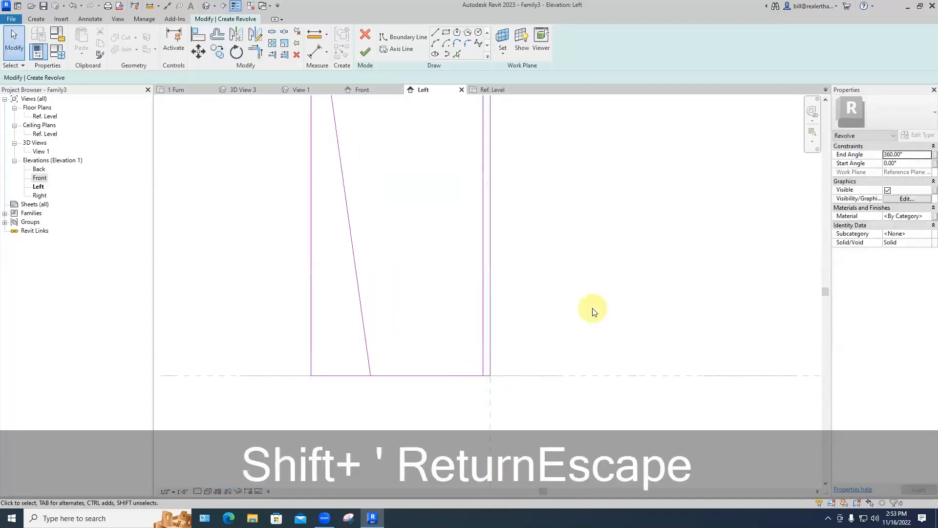
{"action": "scroll", "coordinate": [591, 310], "scroll_direction": "down", "scroll_amount": 4}
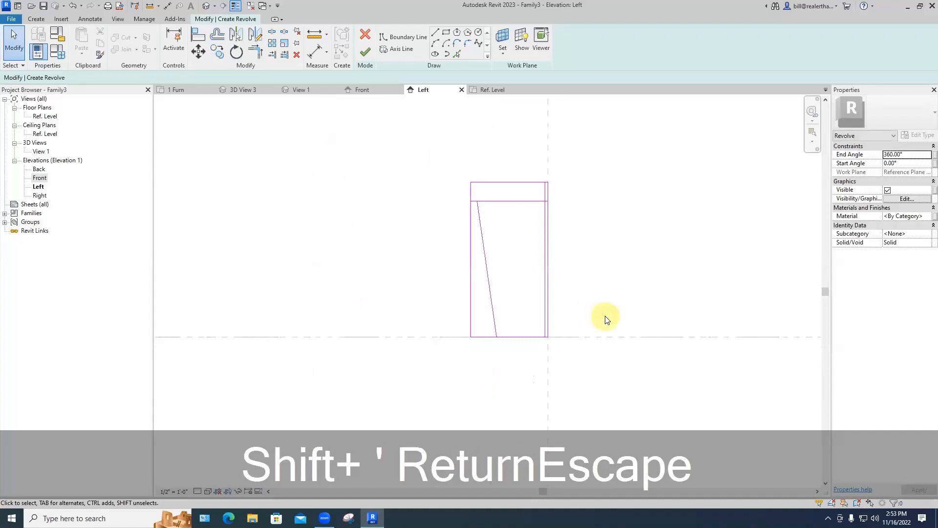
{"action": "scroll", "coordinate": [509, 219], "scroll_direction": "up", "scroll_amount": 1}
{"action": "middle_click_drag", "start_coordinate": [509, 219], "coordinate": [407, 216]}
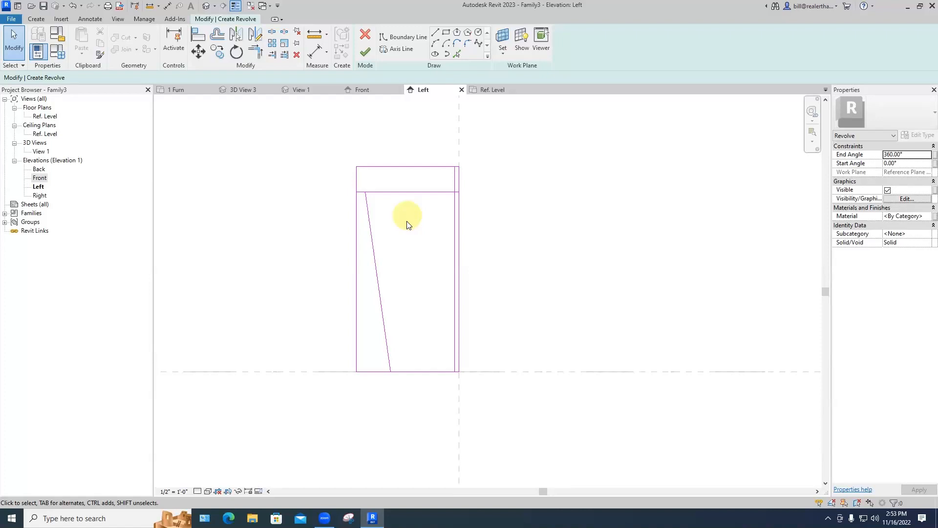
Step: Trim the top, slanted and bottom lines into corners and delete the extra inner vertical line
{"action": "left_click", "coordinate": [259, 54]}
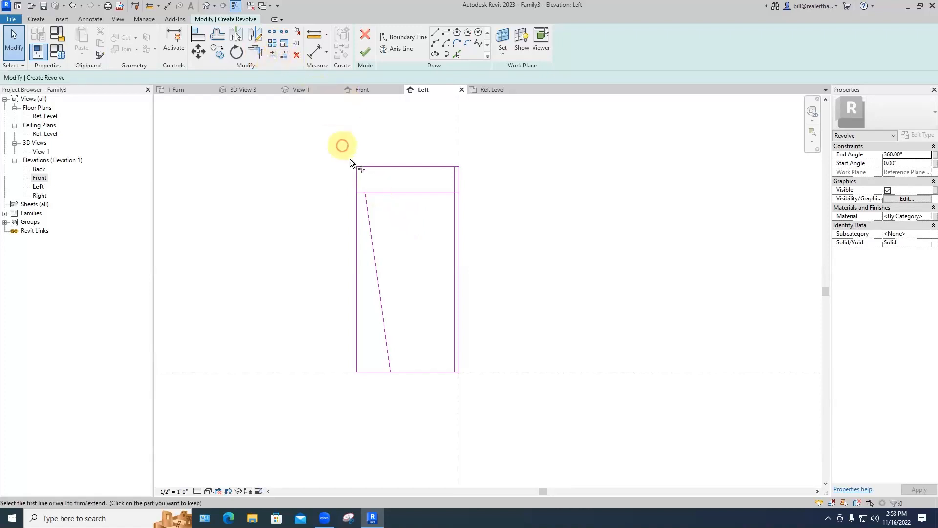
{"action": "left_click", "coordinate": [359, 192]}
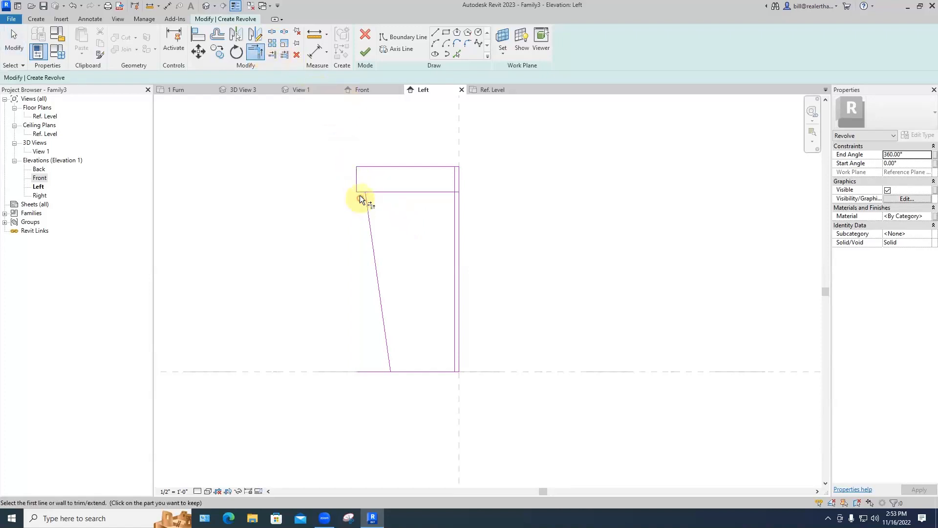
{"action": "left_click", "coordinate": [369, 204]}
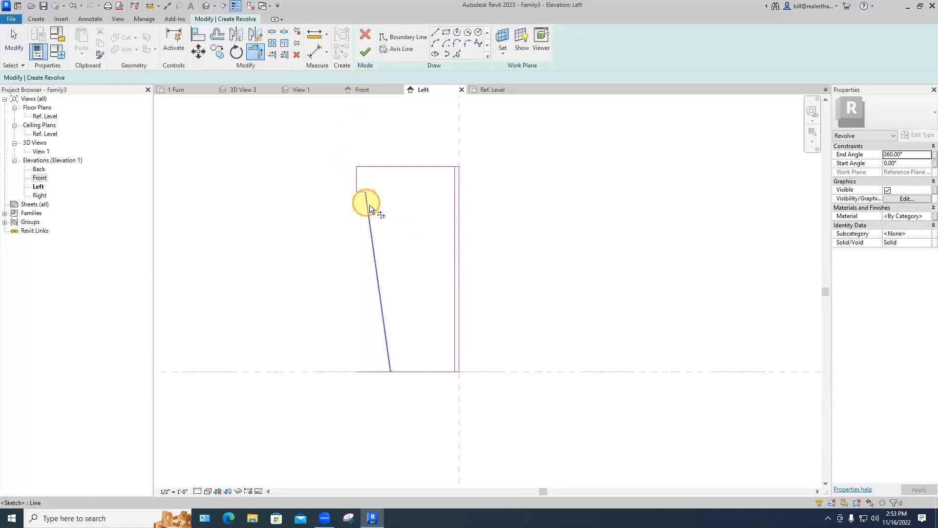
{"action": "left_click", "coordinate": [387, 345]}
{"action": "left_click", "coordinate": [400, 371]}
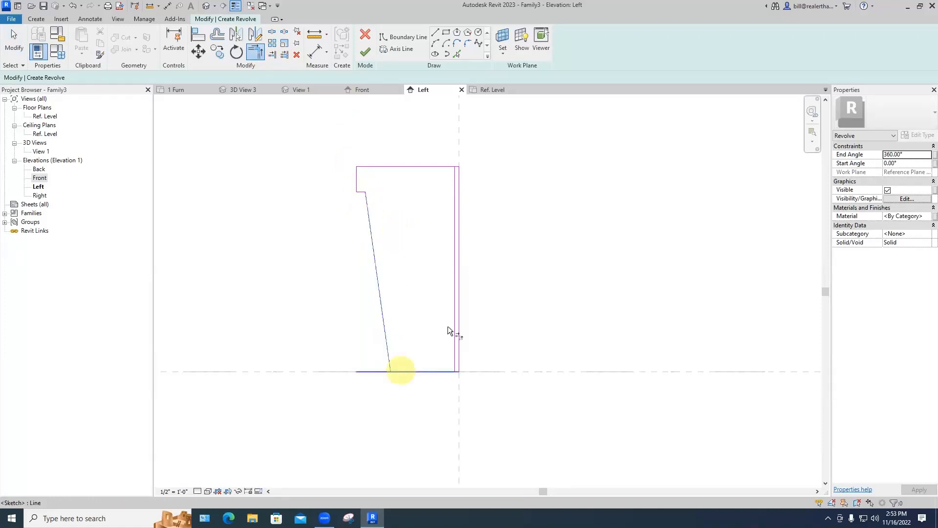
{"action": "left_click", "coordinate": [454, 366]}
{"action": "left_click", "coordinate": [416, 372]}
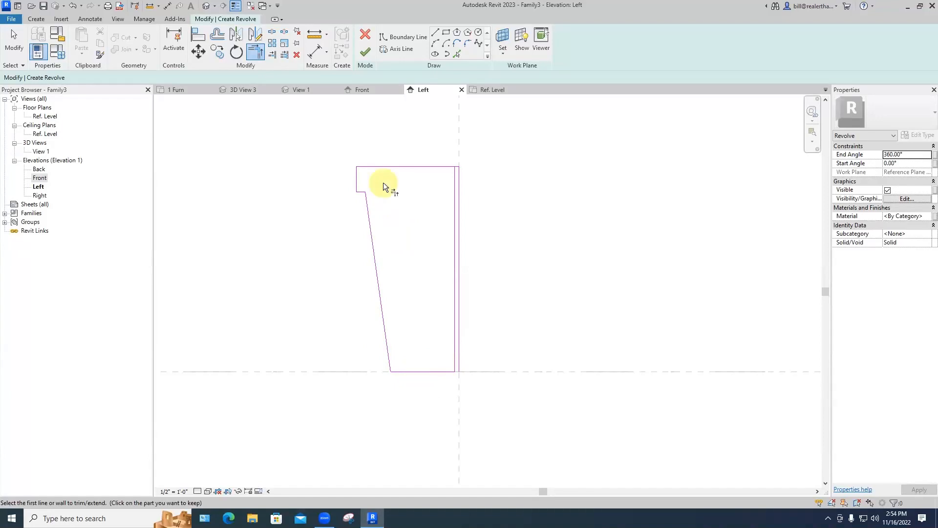
{"action": "key", "text": "Escape"}
{"action": "key", "text": "Escape"}
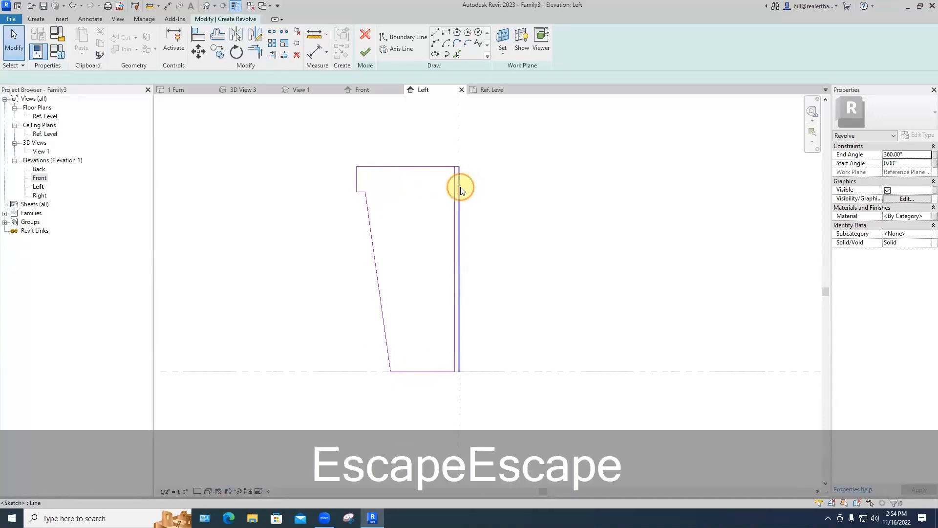
{"action": "left_click", "coordinate": [460, 187]}
{"action": "key", "text": "BackSpace"}
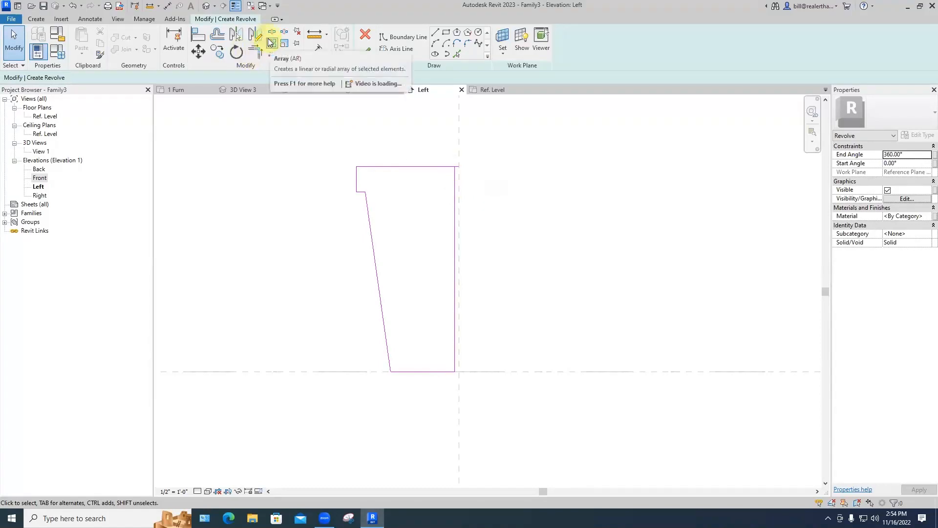
Step: Offset the slanted side and the bottom edge 1/2" inward
{"action": "left_click", "coordinate": [219, 38]}
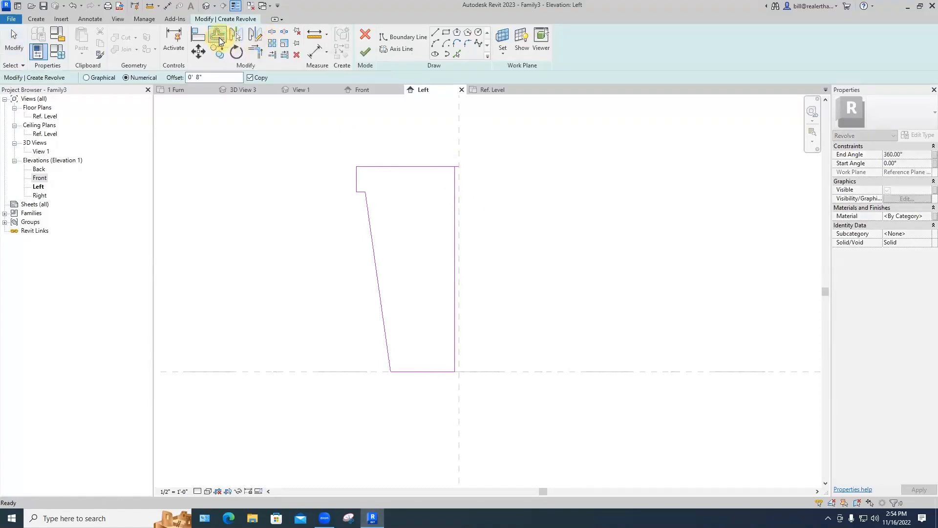
{"action": "left_click_drag", "start_coordinate": [203, 77], "coordinate": [198, 75]}
{"action": "type", "text": "1/2\""}
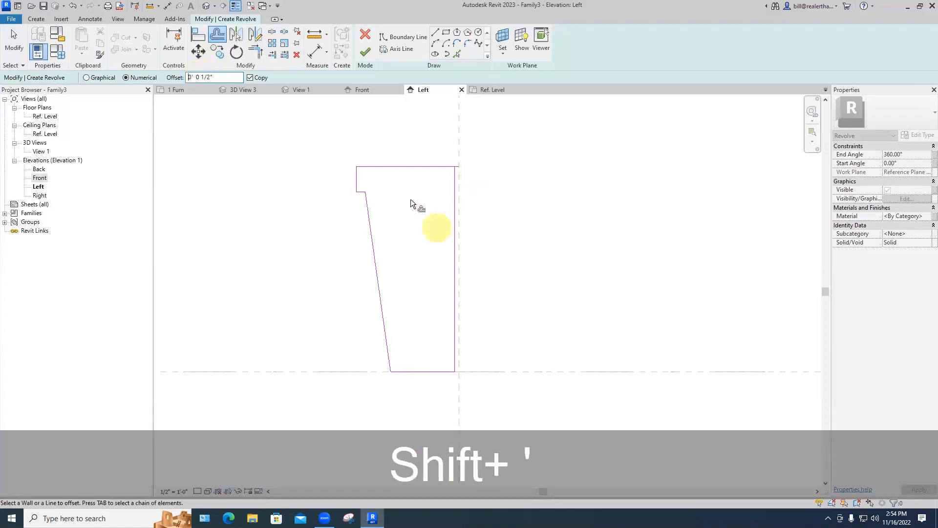
{"action": "scroll", "coordinate": [384, 189], "scroll_direction": "up", "scroll_amount": 2}
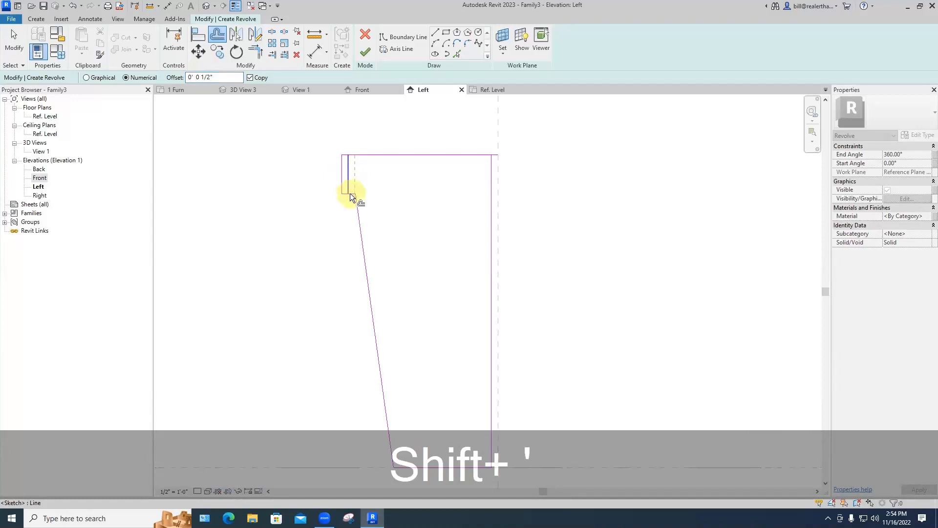
{"action": "scroll", "coordinate": [350, 193], "scroll_direction": "up", "scroll_amount": 3}
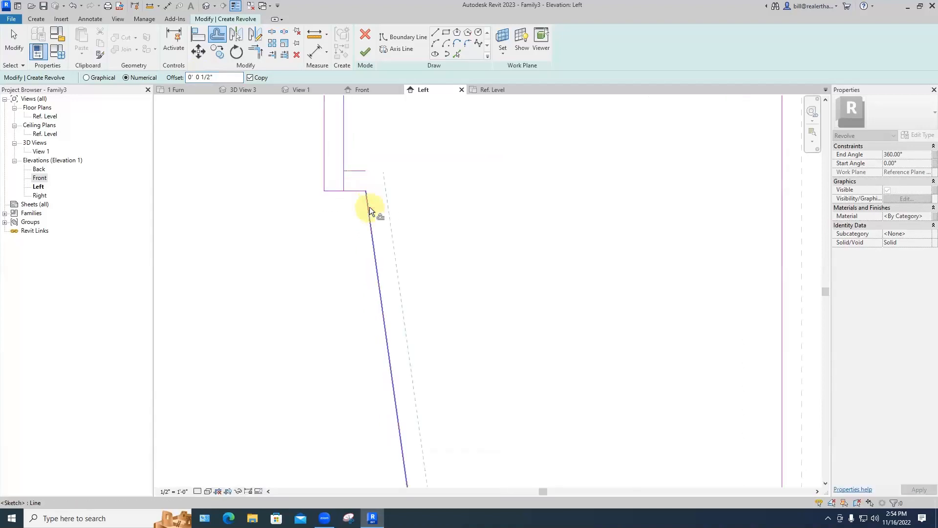
{"action": "left_click", "coordinate": [370, 206]}
{"action": "scroll", "coordinate": [422, 234], "scroll_direction": "down", "scroll_amount": 2}
{"action": "mouse_move", "coordinate": [496, 285]}
{"action": "middle_mouse_down"}
{"action": "mouse_move", "coordinate": [478, 193]}
{"action": "mouse_move", "coordinate": [474, 229]}
{"action": "middle_mouse_up"}
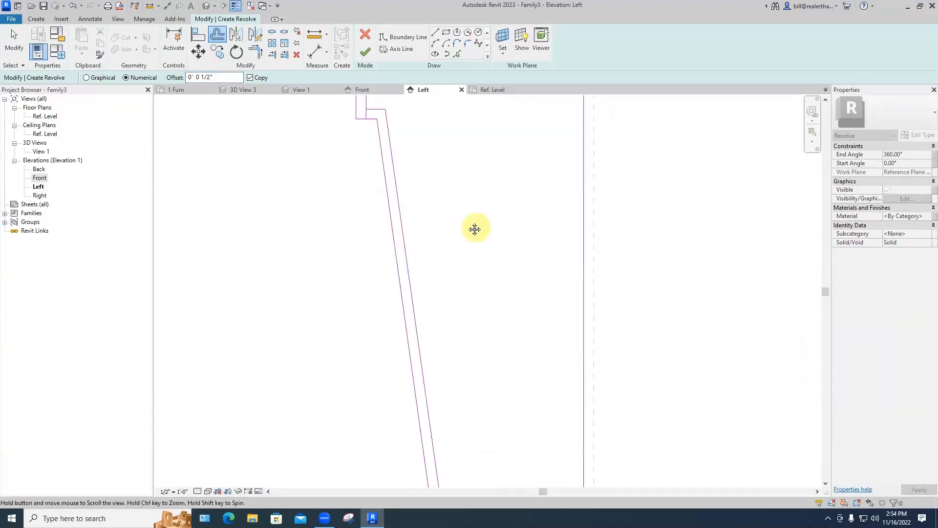
{"action": "left_click", "coordinate": [469, 339]}
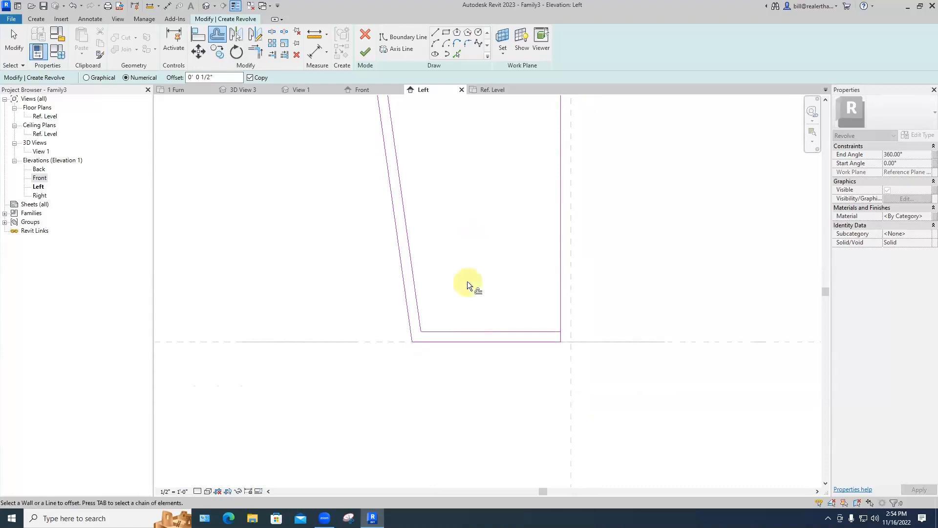
{"action": "left_click", "coordinate": [468, 282]}
{"action": "key", "text": "Escape"}
{"action": "key", "text": "Escape"}
{"action": "scroll", "coordinate": [478, 289], "scroll_direction": "down", "scroll_amount": 1}
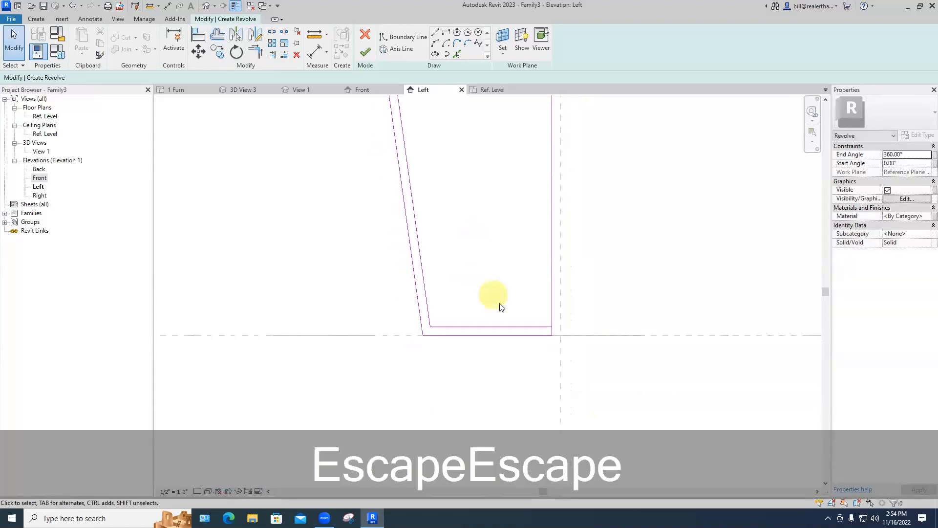
Step: Trim the inner bottom, step and top lines into corners to close the thin-walled outline
{"action": "key", "text": "t"}
{"action": "key", "text": "r"}
{"action": "left_click", "coordinate": [534, 326]}
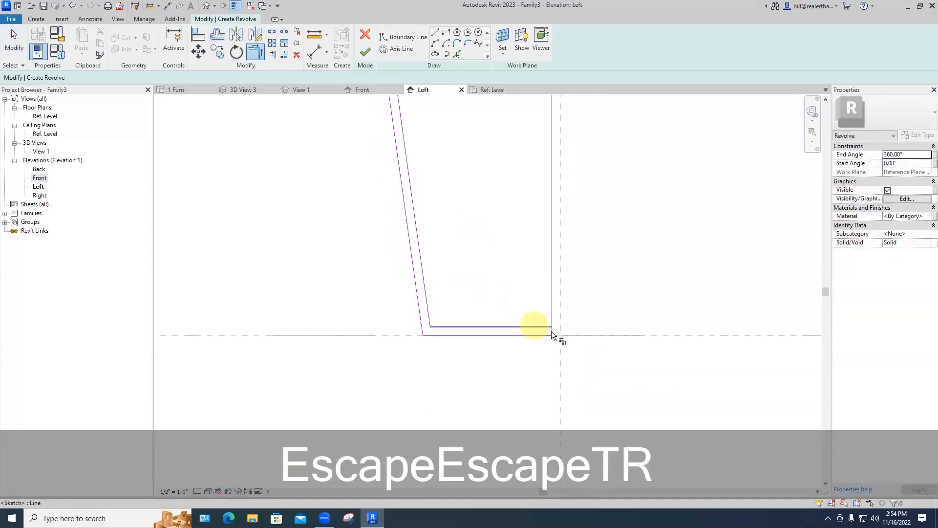
{"action": "left_click", "coordinate": [549, 330]}
{"action": "scroll", "coordinate": [487, 251], "scroll_direction": "down", "scroll_amount": 1}
{"action": "middle_click_drag", "start_coordinate": [489, 254], "coordinate": [504, 350]}
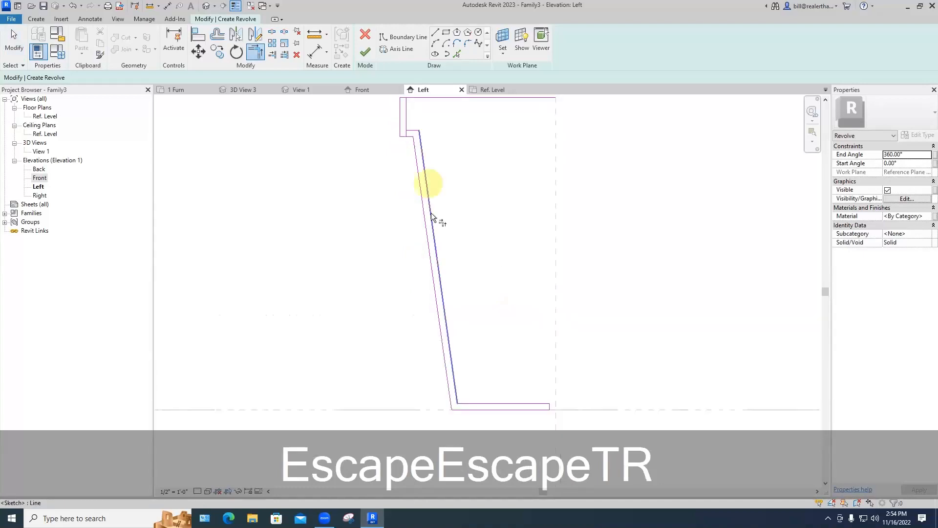
{"action": "middle_click_drag", "start_coordinate": [430, 188], "coordinate": [439, 260]}
{"action": "scroll", "coordinate": [420, 201], "scroll_direction": "up", "scroll_amount": 5}
{"action": "left_click", "coordinate": [414, 201]}
{"action": "left_click", "coordinate": [403, 187]}
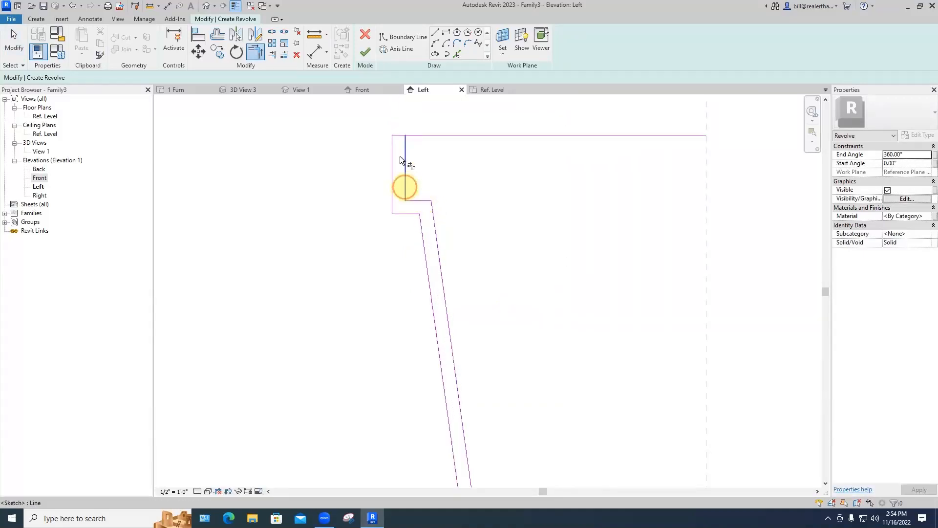
{"action": "left_click", "coordinate": [397, 137]}
{"action": "left_click", "coordinate": [405, 143]}
{"action": "scroll", "coordinate": [467, 166], "scroll_direction": "down", "scroll_amount": 2}
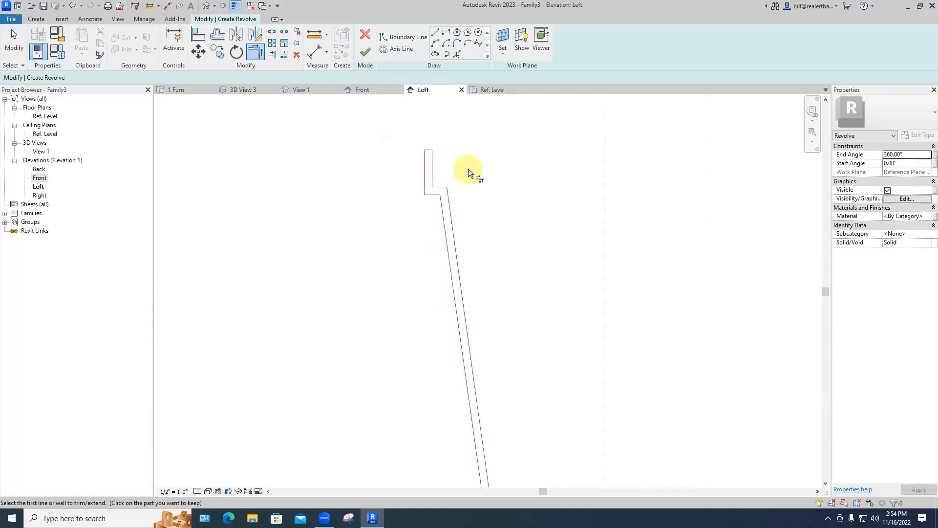
{"action": "scroll", "coordinate": [468, 168], "scroll_direction": "down", "scroll_amount": 1}
{"action": "middle_click_drag", "start_coordinate": [505, 215], "coordinate": [456, 224]}
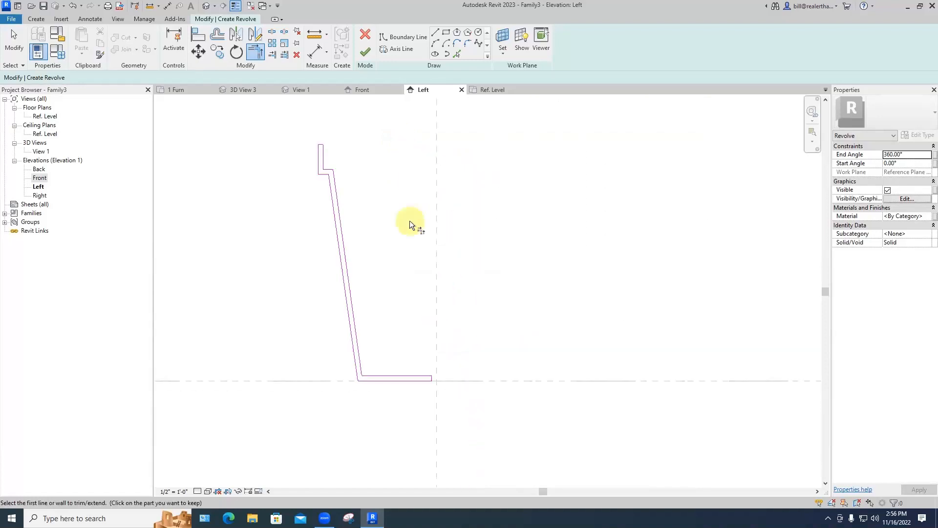
{"action": "scroll", "coordinate": [409, 221], "scroll_direction": "down", "scroll_amount": 3}
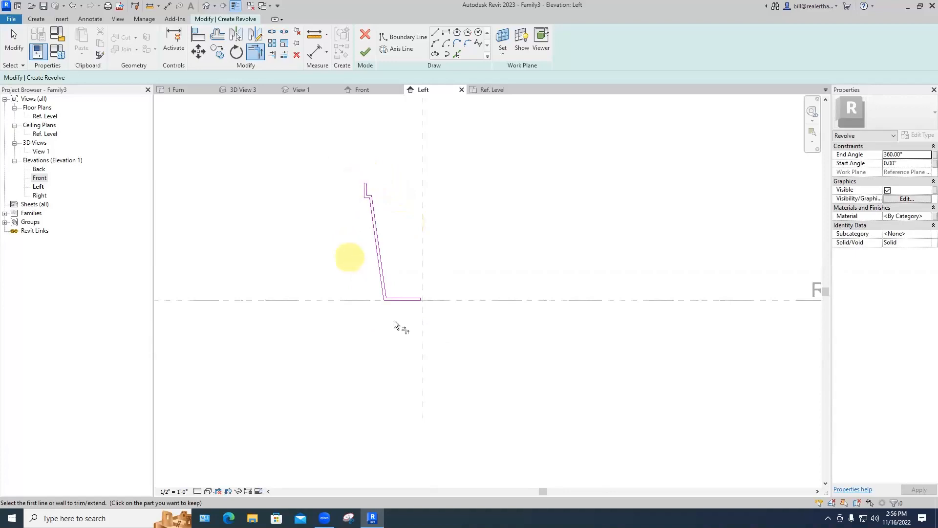
{"action": "left_click", "coordinate": [388, 298]}
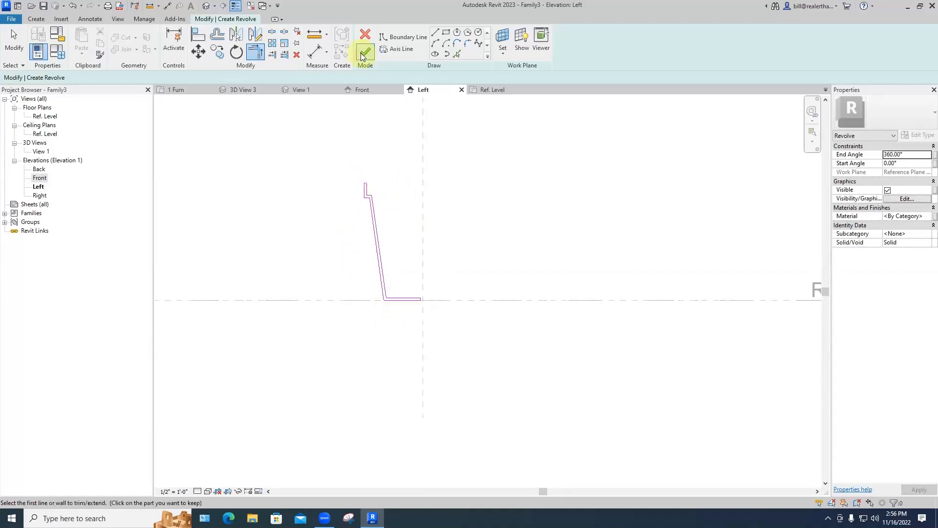
{"action": "left_click", "coordinate": [399, 39]}
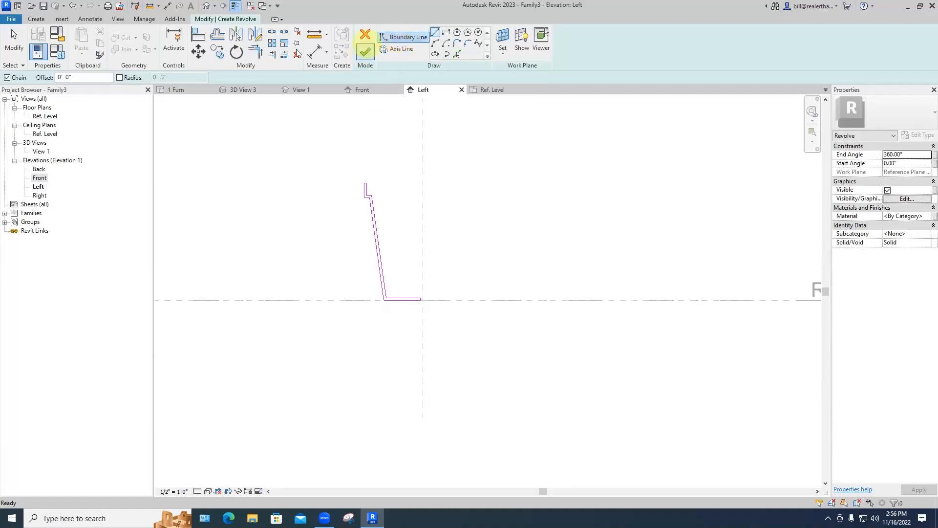
Step: Use the vertical centre reference plane as the revolve axis and finish the revolve
{"action": "key", "text": "ctrl+z"}
{"action": "left_click", "coordinate": [396, 49]}
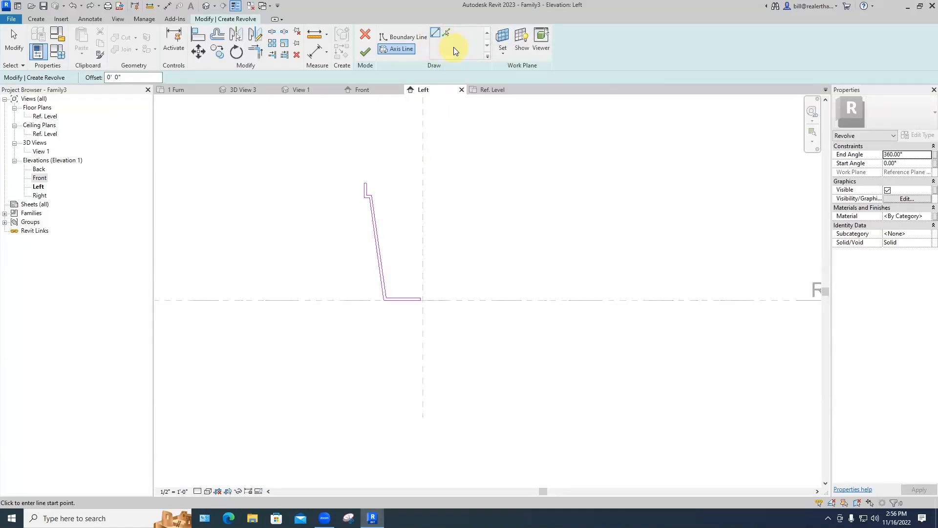
{"action": "left_click", "coordinate": [447, 34]}
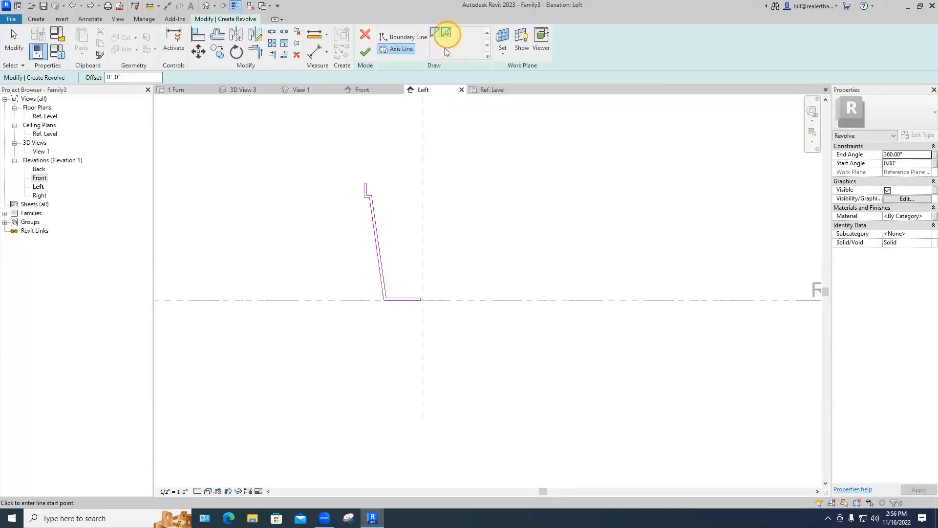
{"action": "left_click", "coordinate": [423, 183]}
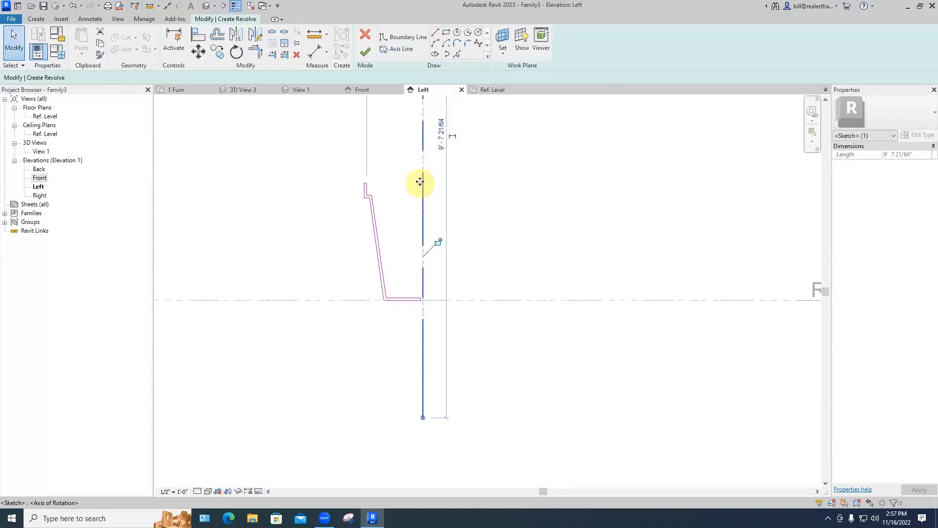
{"action": "left_click", "coordinate": [365, 52]}
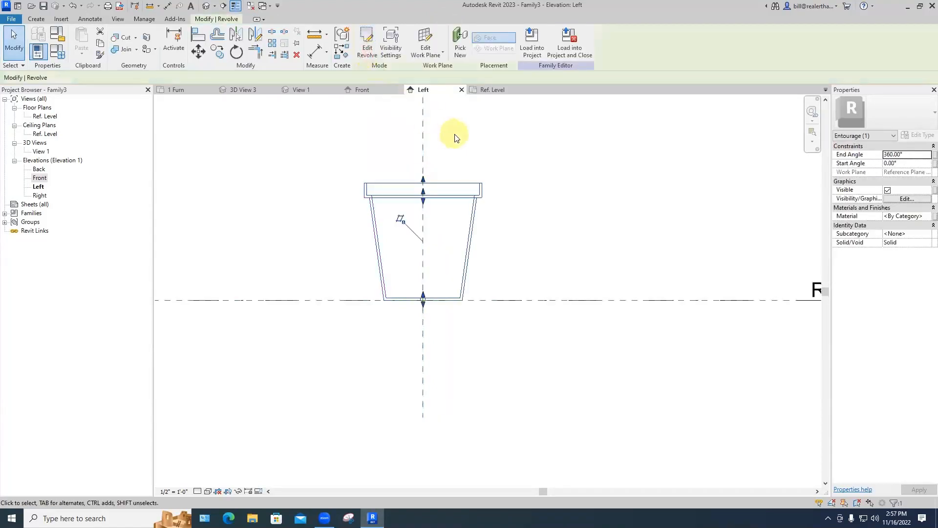
{"action": "mouse_move", "coordinate": [501, 215]}
{"action": "middle_mouse_down", "text": "ctrl"}
{"action": "mouse_move", "coordinate": [492, 254]}
{"action": "mouse_move", "coordinate": [499, 215]}
{"action": "middle_mouse_up", "text": "ctrl"}
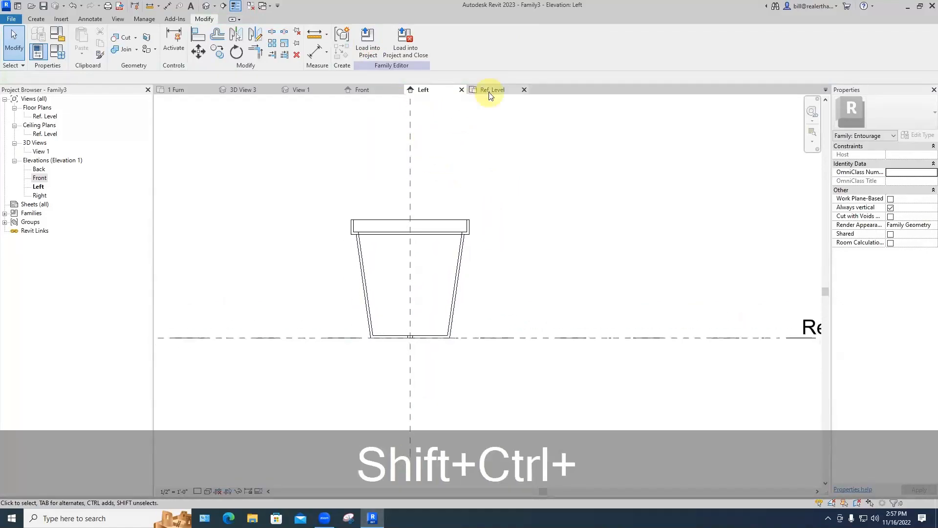
Step: Open 3D View 1 and show the pot in Shaded style, orbited to view it from above
{"action": "left_click", "coordinate": [40, 151]}
{"action": "double_click", "coordinate": [41, 151]}
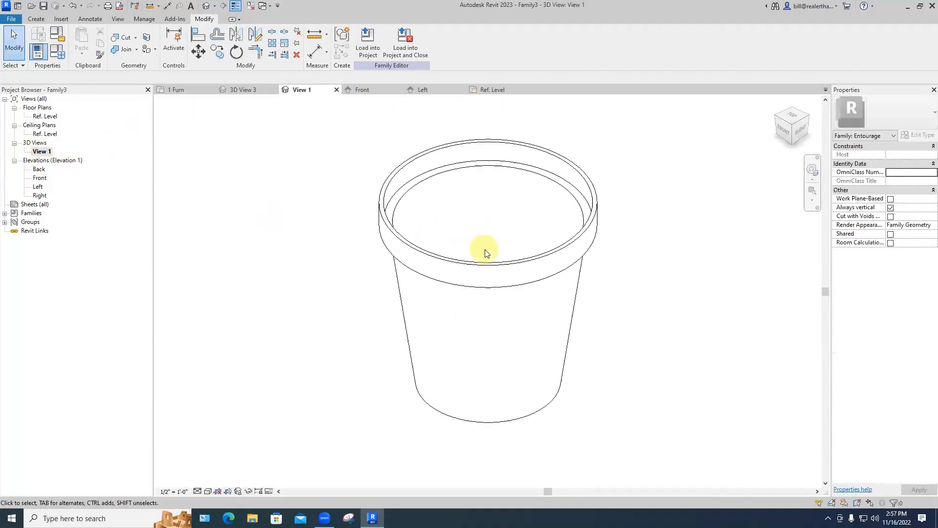
{"action": "middle_click_drag", "start_coordinate": [495, 260], "coordinate": [401, 337], "text": "shift"}
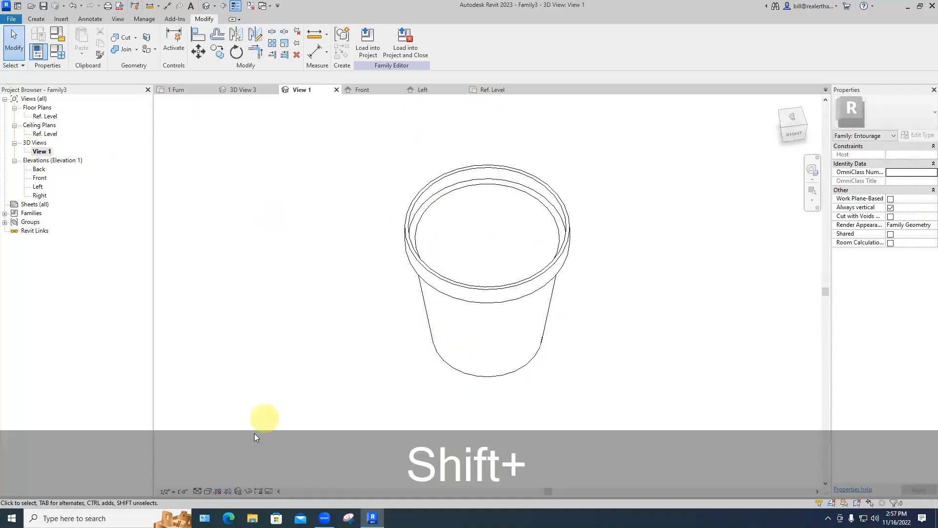
{"action": "left_click", "coordinate": [207, 491]}
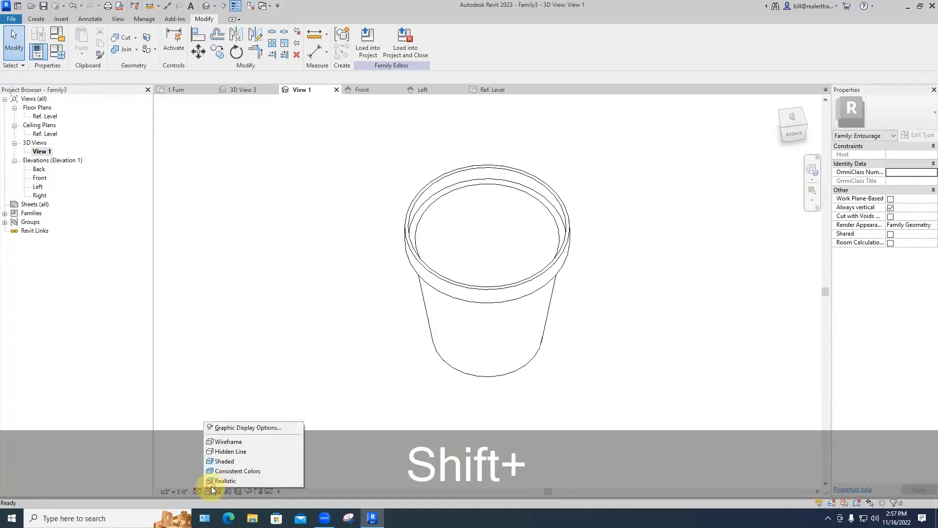
{"action": "left_click", "coordinate": [228, 461]}
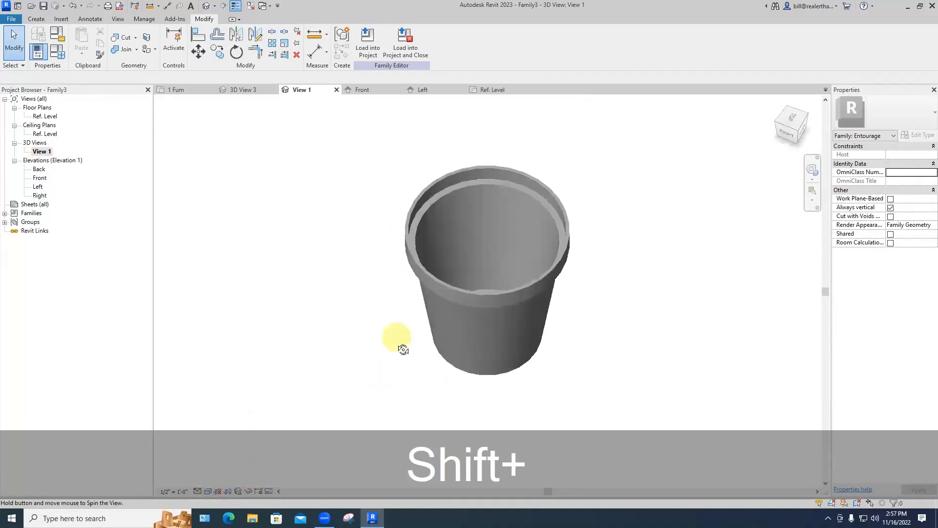
{"action": "middle_click_drag", "start_coordinate": [467, 314], "coordinate": [387, 336], "text": "shift"}
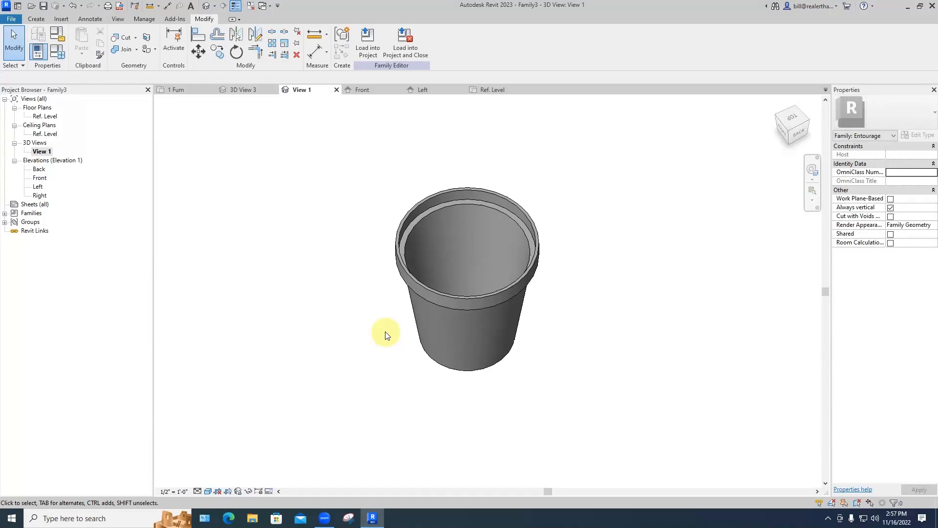
Step: Save the family as 'planter pot 24-in' and load it into the project
{"action": "left_click", "coordinate": [12, 19]}
{"action": "left_click", "coordinate": [42, 132]}
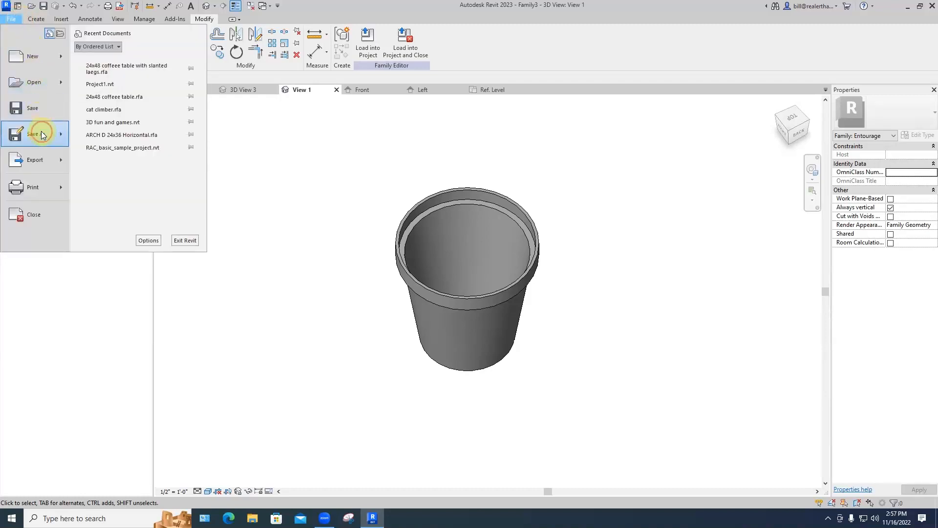
{"action": "left_click", "coordinate": [130, 128]}
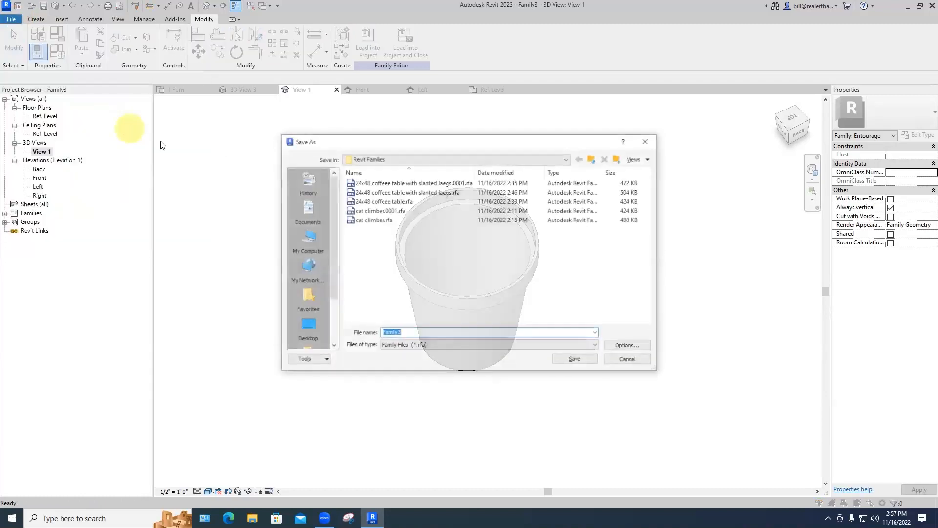
{"action": "left_click", "coordinate": [433, 338]}
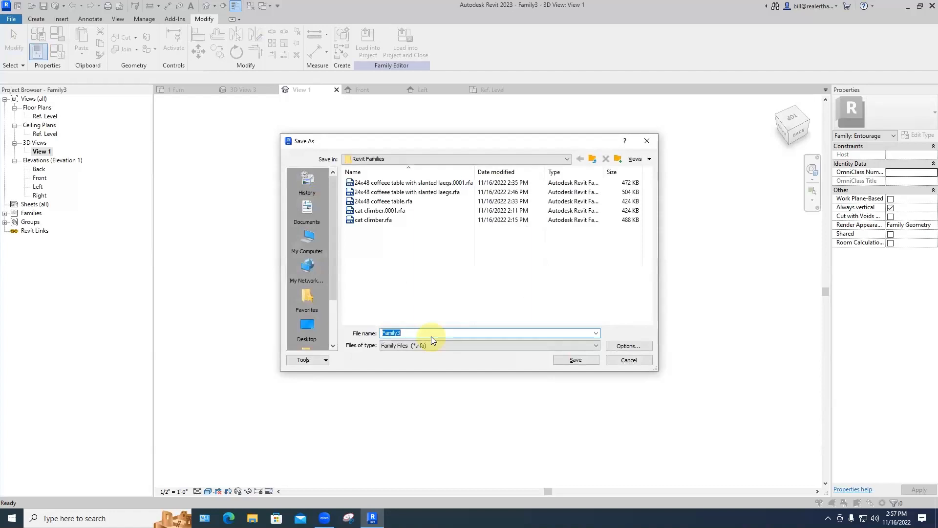
{"action": "type", "text": "planter po"}
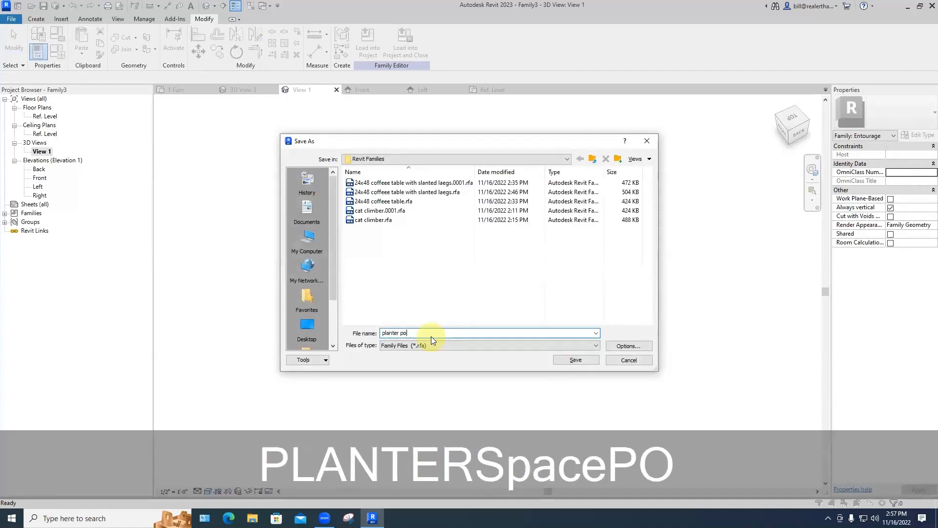
{"action": "type", "text": "t"}
{"action": "type", "text": " 24-in"}
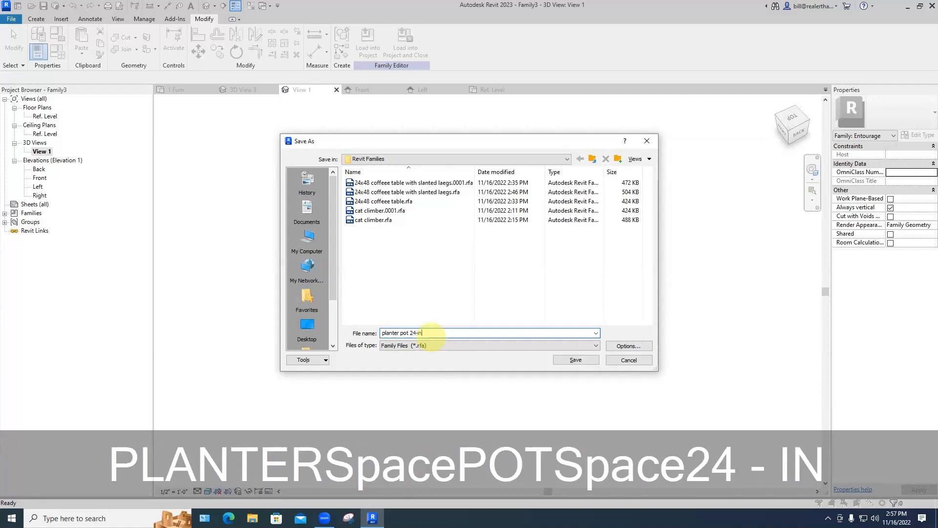
{"action": "key", "text": "Return"}
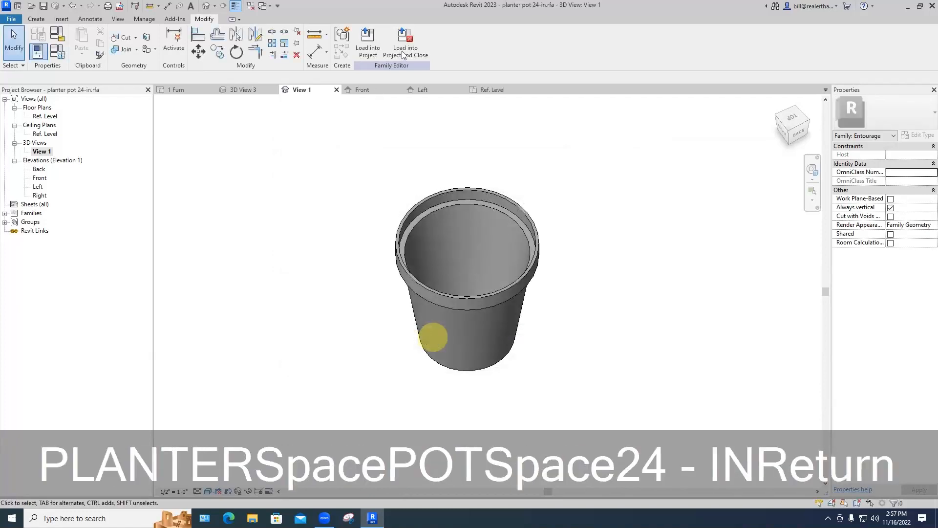
{"action": "left_click", "coordinate": [403, 54]}
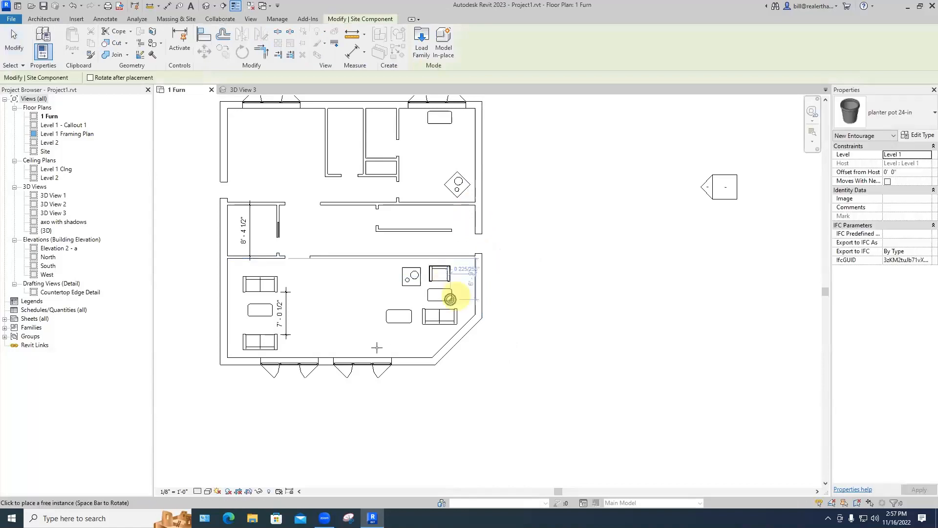
Step: Place a planter pot 24-in near the bottom wall by the doors, nudging it slightly up
{"action": "left_click", "coordinate": [379, 352]}
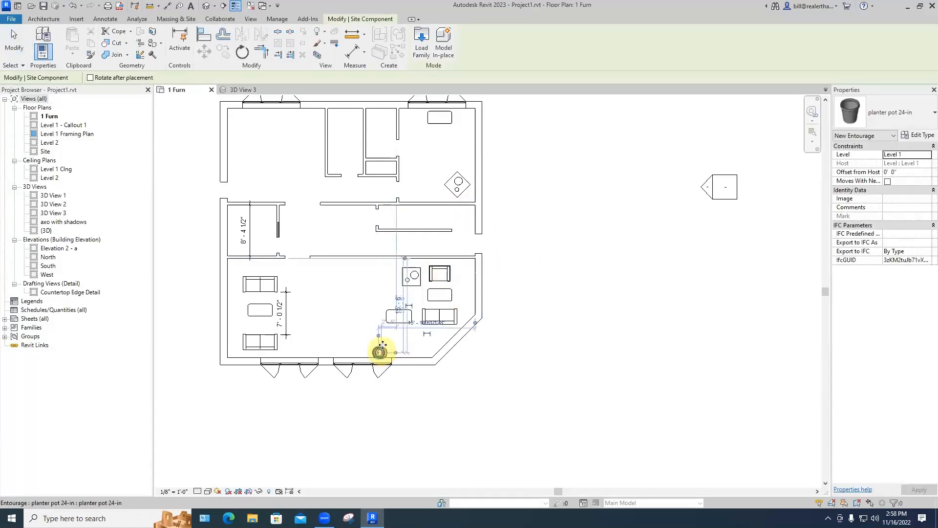
{"action": "key", "text": "Escape"}
{"action": "key", "text": "Escape"}
{"action": "scroll", "coordinate": [379, 349], "scroll_direction": "up", "scroll_amount": 2}
{"action": "left_click", "coordinate": [379, 352]}
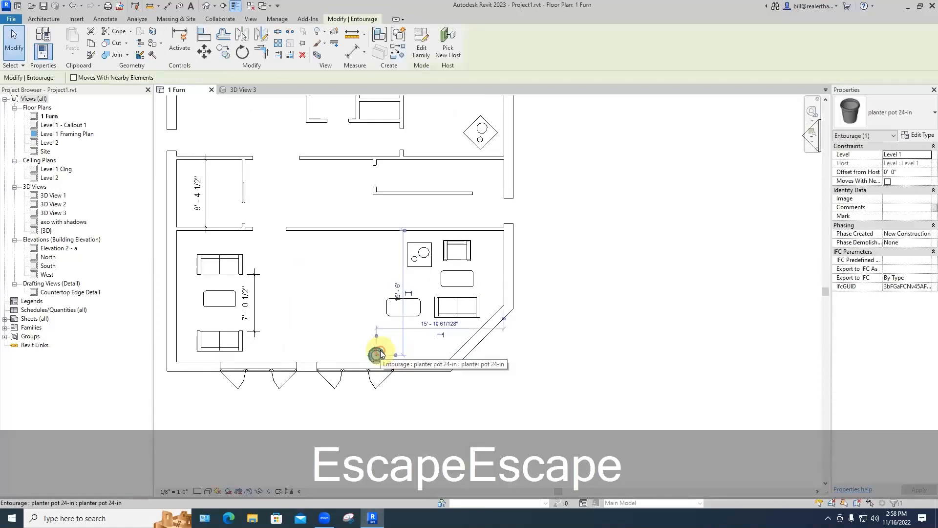
{"action": "key", "text": "Up"}
{"action": "key", "text": "Up"}
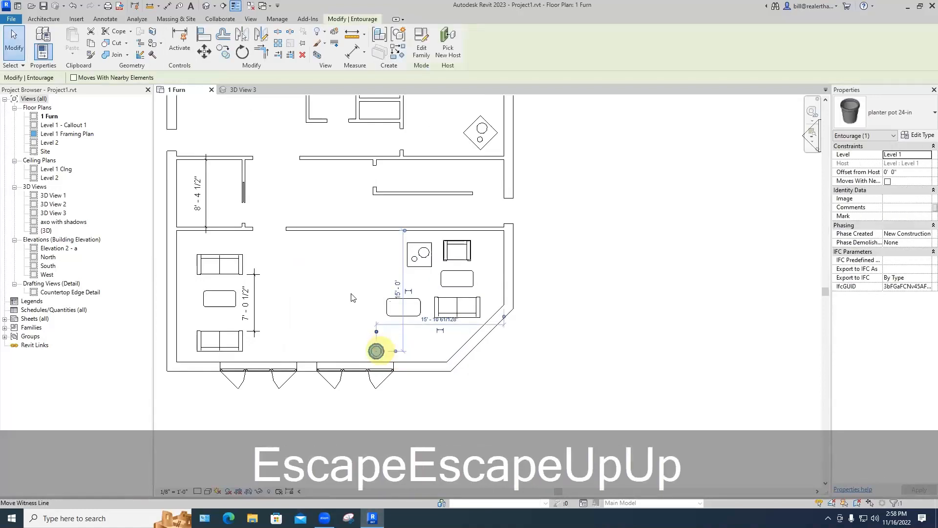
{"action": "key", "text": "Escape"}
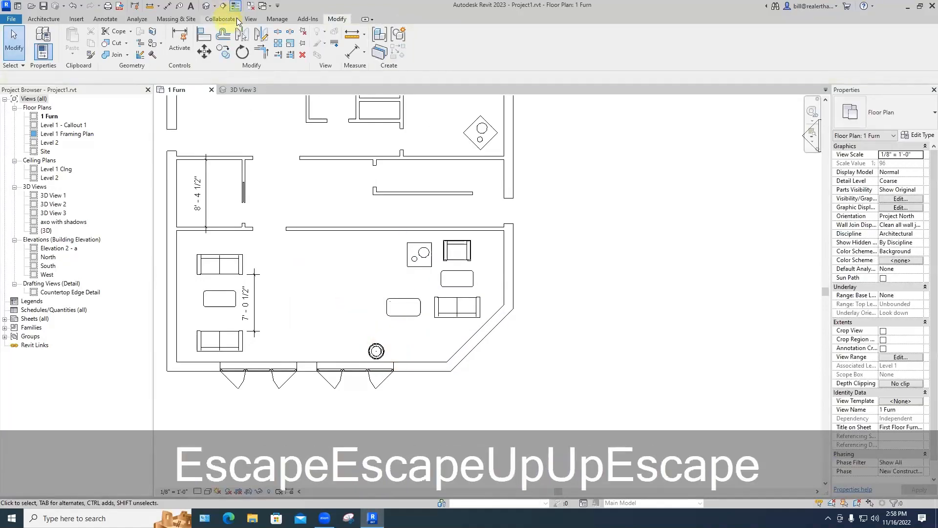
Step: Create camera view 3D View 4 aimed at the planter, extending the crop down to the floor
{"action": "left_click", "coordinate": [251, 19]}
{"action": "left_click", "coordinate": [305, 42]}
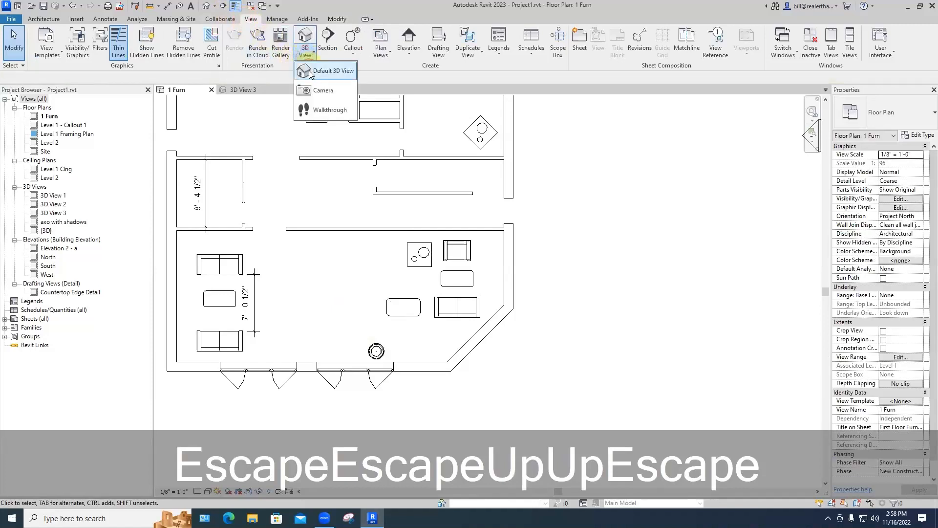
{"action": "left_click", "coordinate": [323, 86]}
{"action": "left_click", "coordinate": [350, 257]}
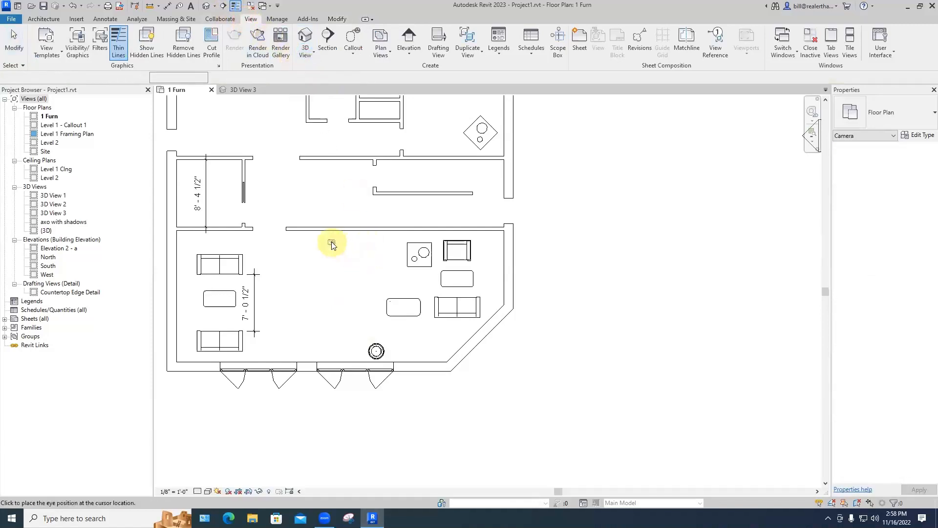
{"action": "left_click", "coordinate": [386, 390]}
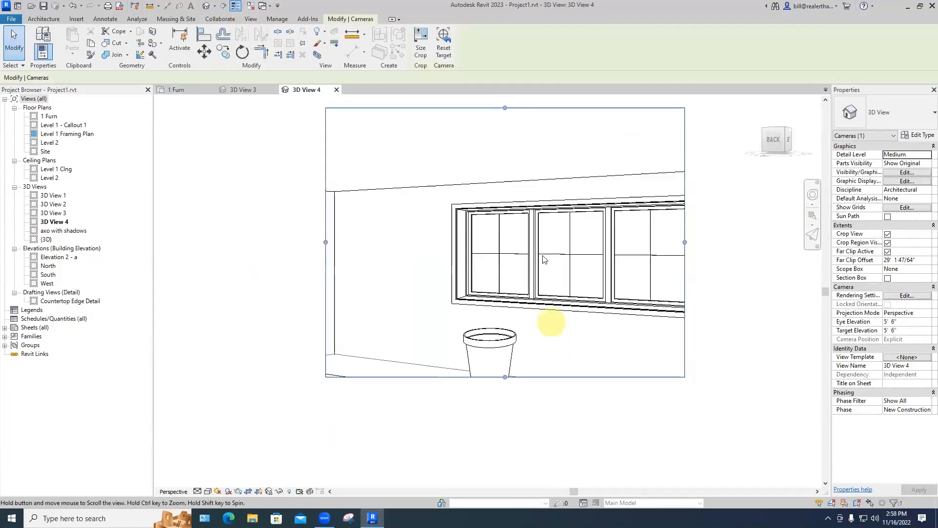
{"action": "left_click_drag", "start_coordinate": [496, 311], "coordinate": [498, 341]}
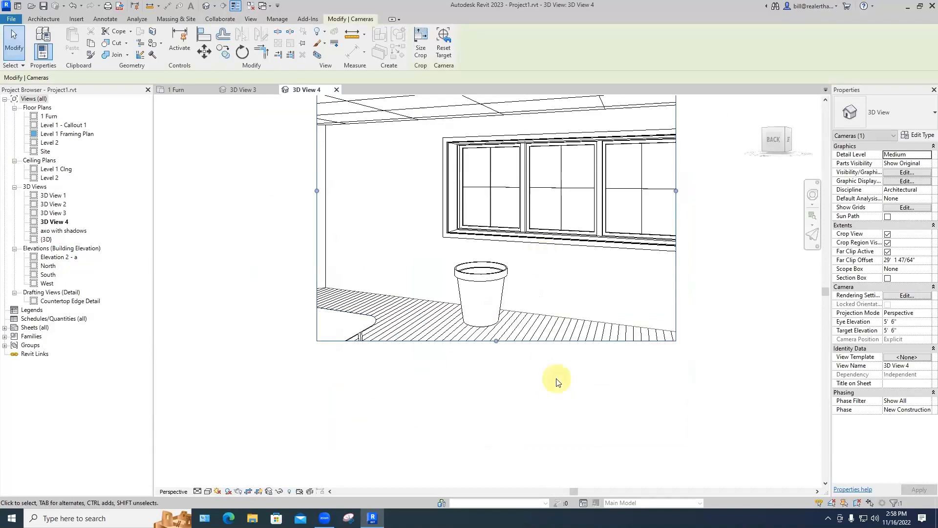
{"action": "left_click", "coordinate": [547, 376]}
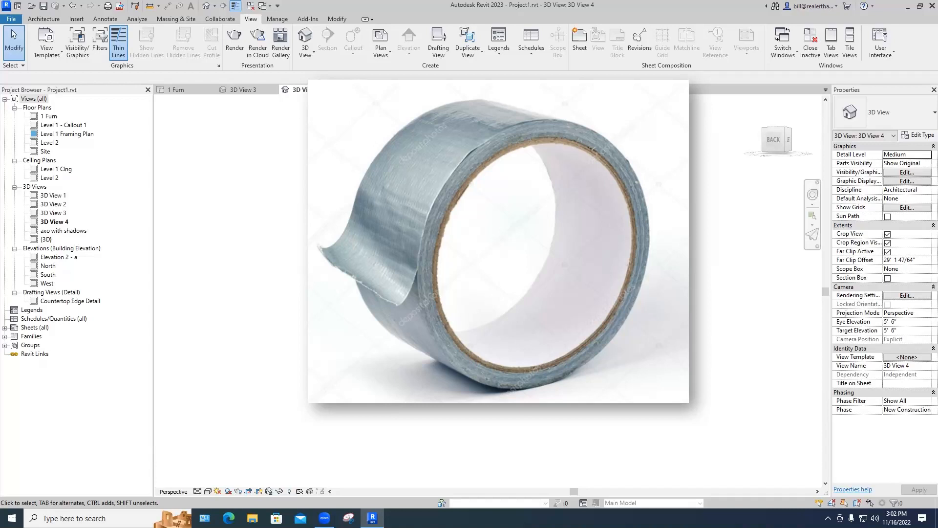
Step: Create a new family from the default family template
{"action": "left_click", "coordinate": [11, 19]}
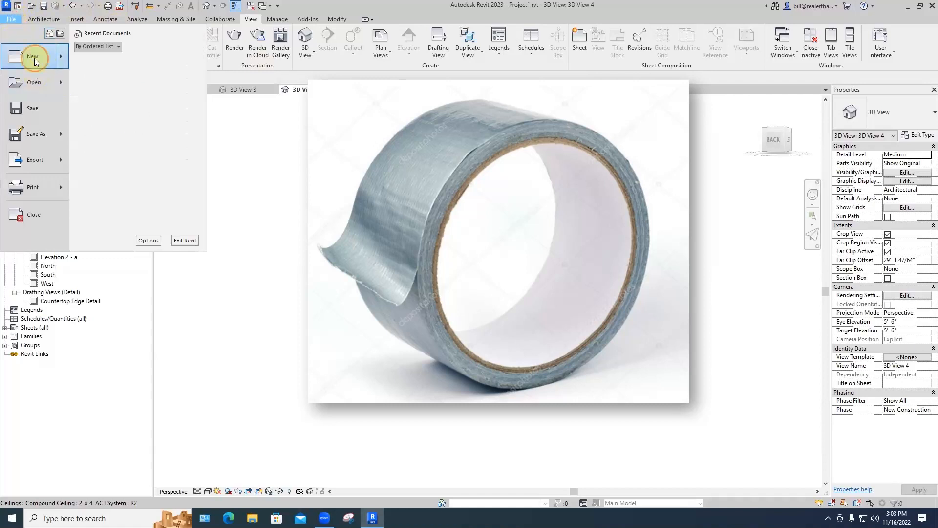
{"action": "key", "text": "Escape"}
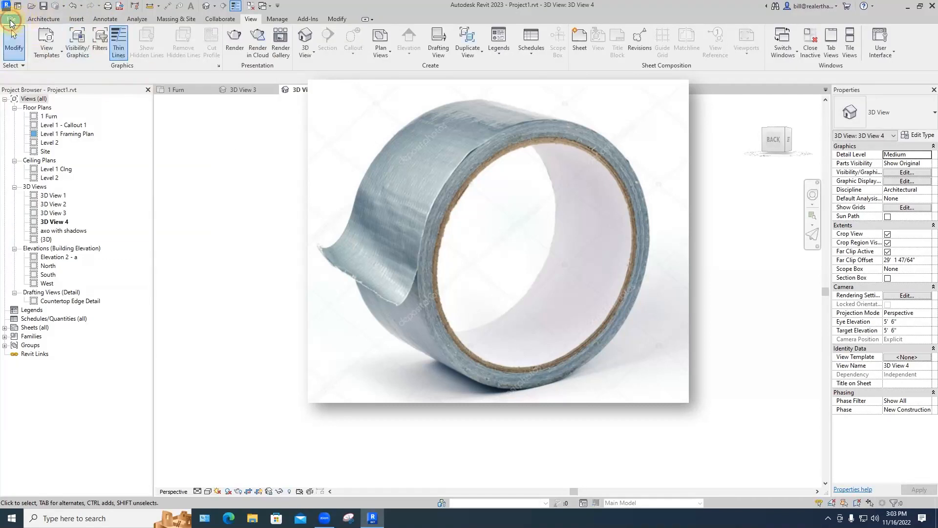
{"action": "left_click", "coordinate": [11, 19]}
{"action": "mouse_move", "coordinate": [32, 59]}
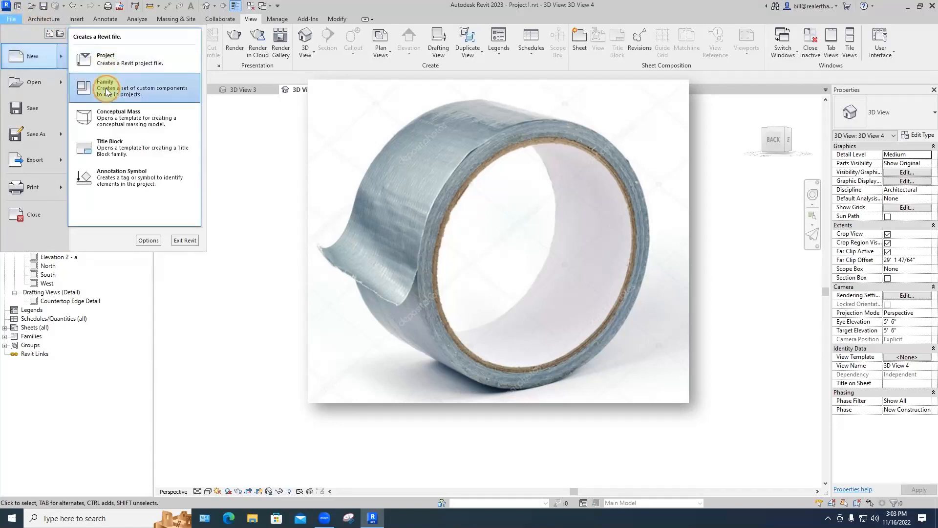
{"action": "left_click", "coordinate": [115, 87]}
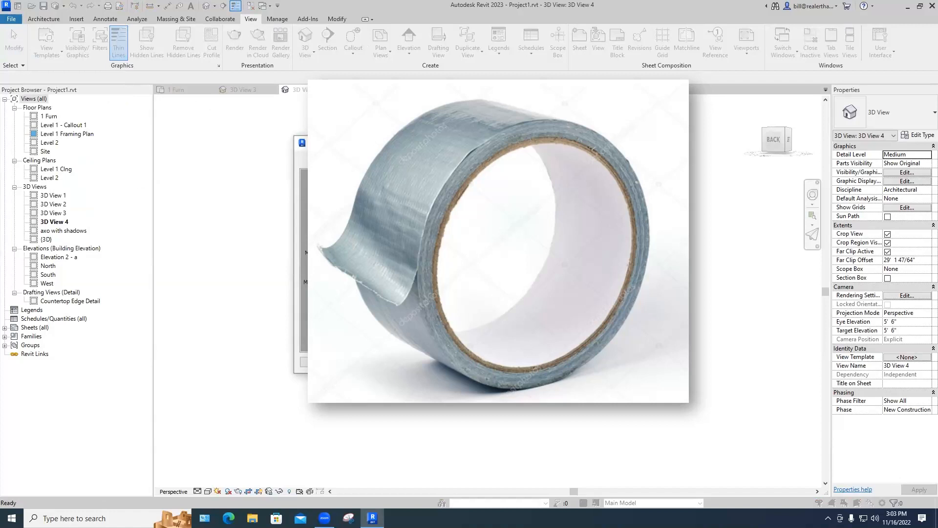
{"action": "key", "text": "Return"}
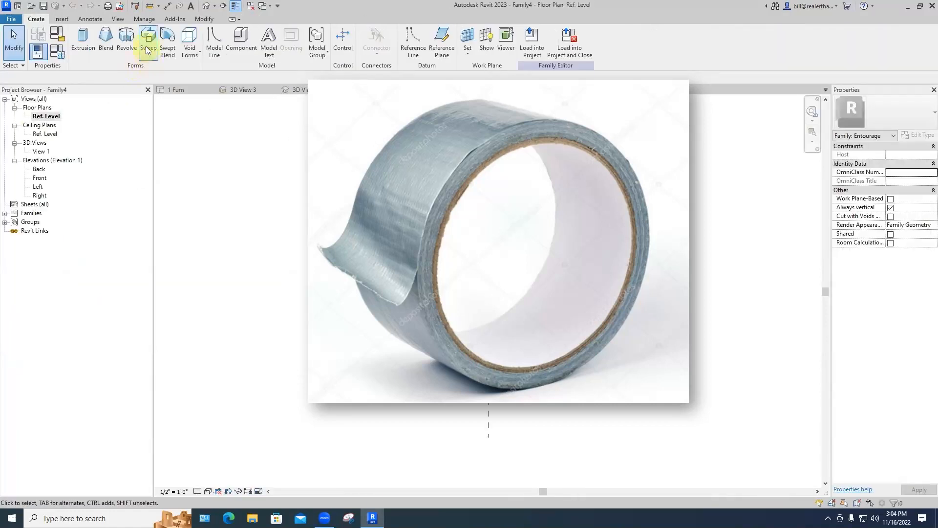
Step: Sketch a sweep path as a 1 1/2" radius circle at the reference-plane centre and finish it
{"action": "left_click", "coordinate": [145, 45]}
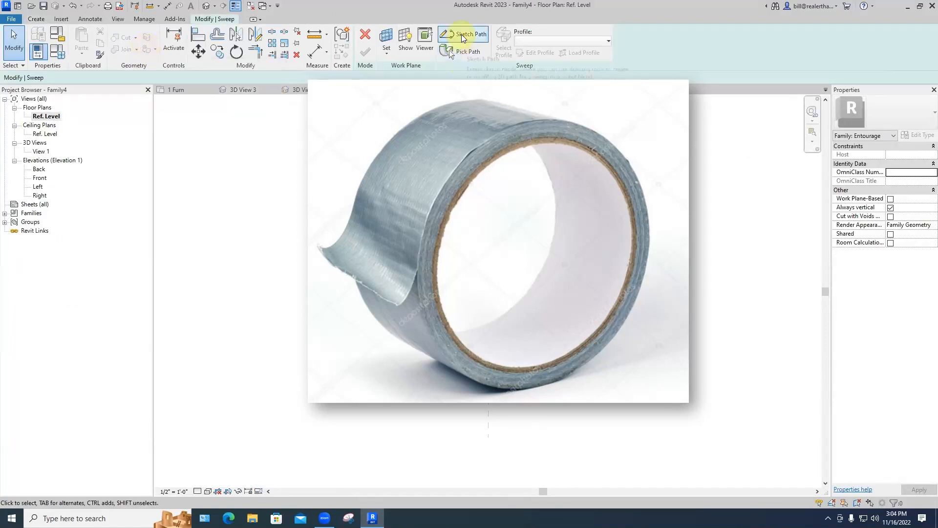
{"action": "left_click", "coordinate": [463, 35]}
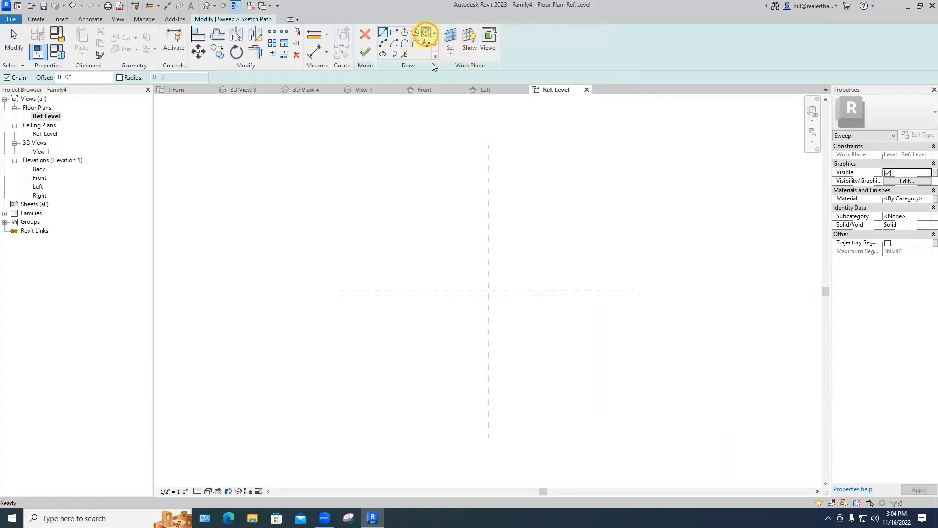
{"action": "left_click", "coordinate": [427, 32]}
{"action": "left_click", "coordinate": [489, 291]}
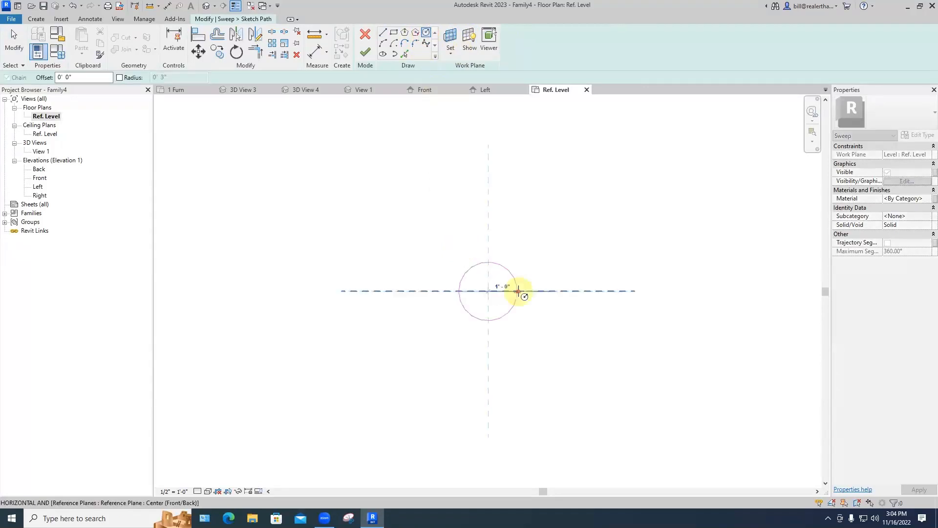
{"action": "type", "text": "1."}
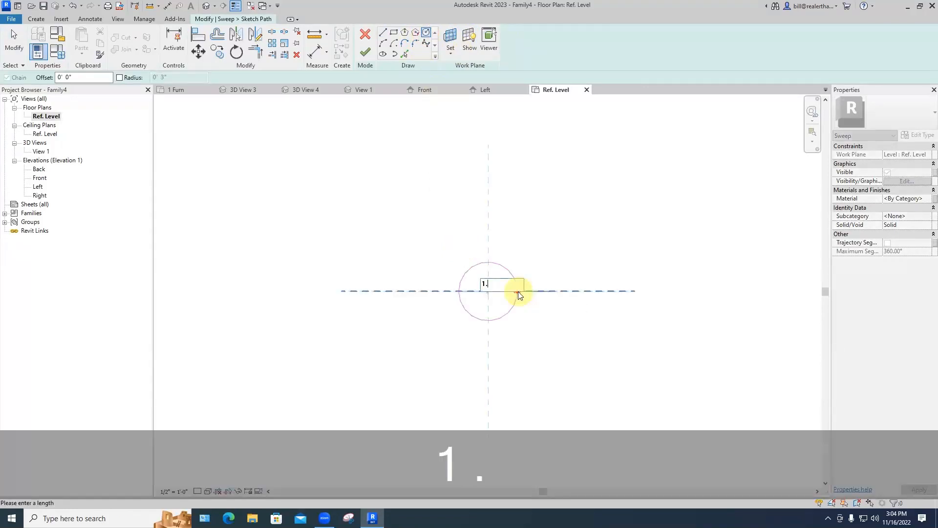
{"action": "type", "text": "5\""}
{"action": "key", "text": "Return"}
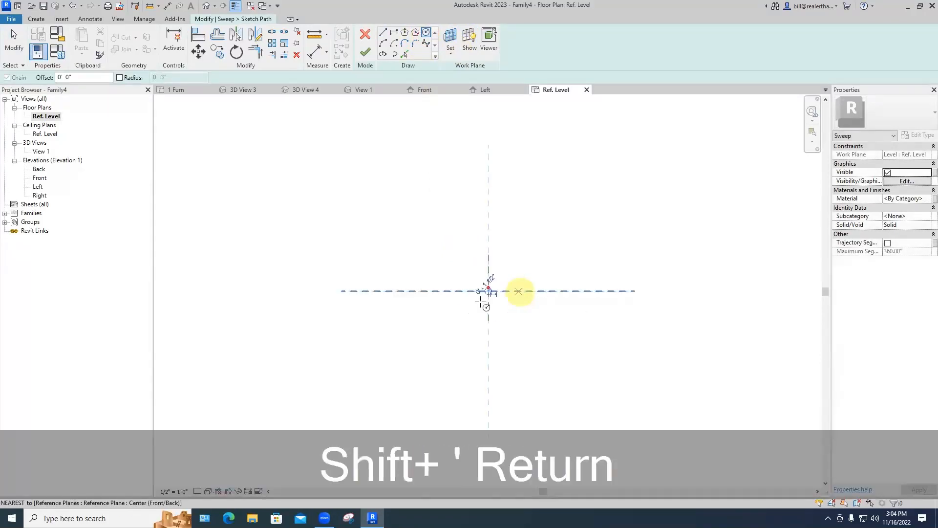
{"action": "scroll", "coordinate": [491, 292], "scroll_direction": "up", "scroll_amount": 6}
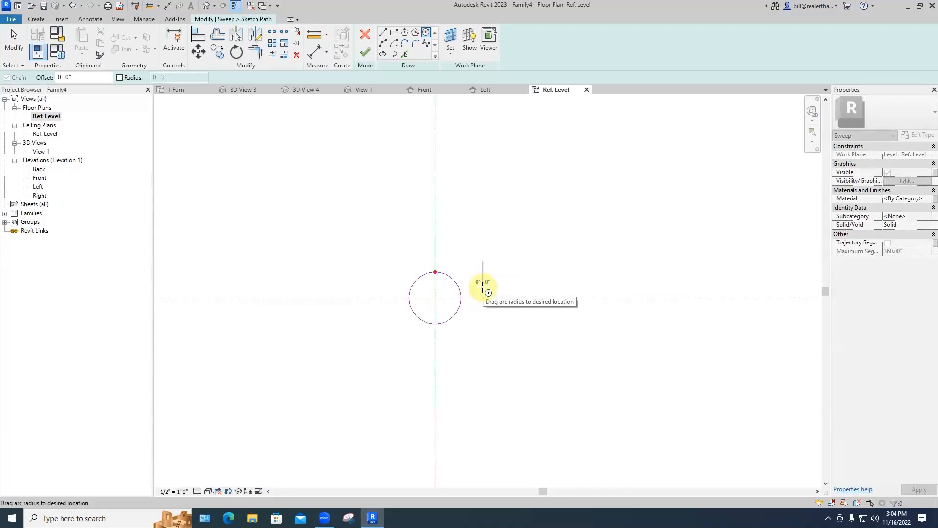
{"action": "scroll", "coordinate": [582, 257], "scroll_direction": "up", "scroll_amount": 2}
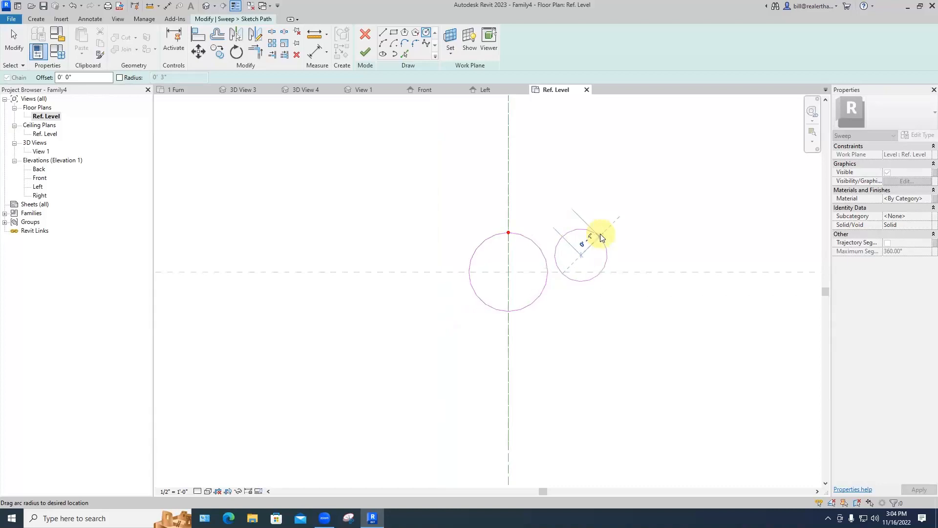
{"action": "key", "text": "Escape"}
{"action": "key", "text": "Escape"}
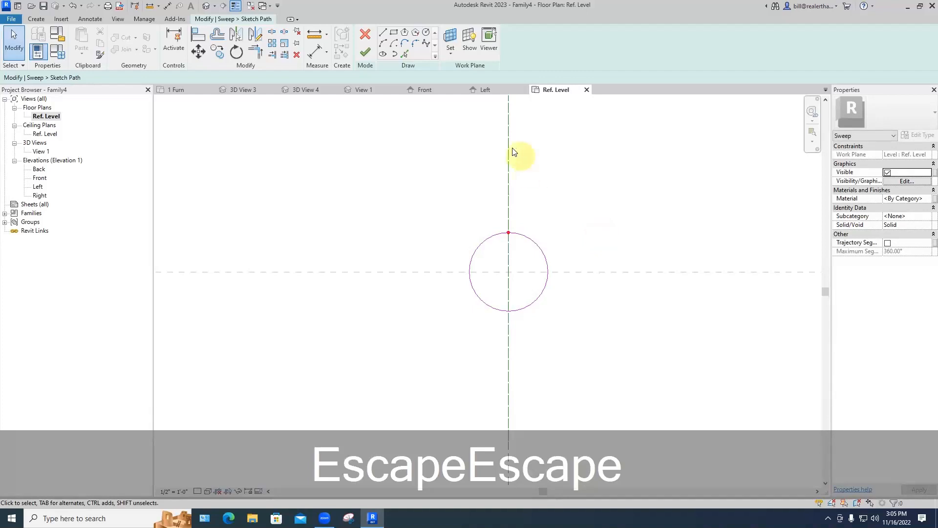
{"action": "left_click", "coordinate": [365, 52]}
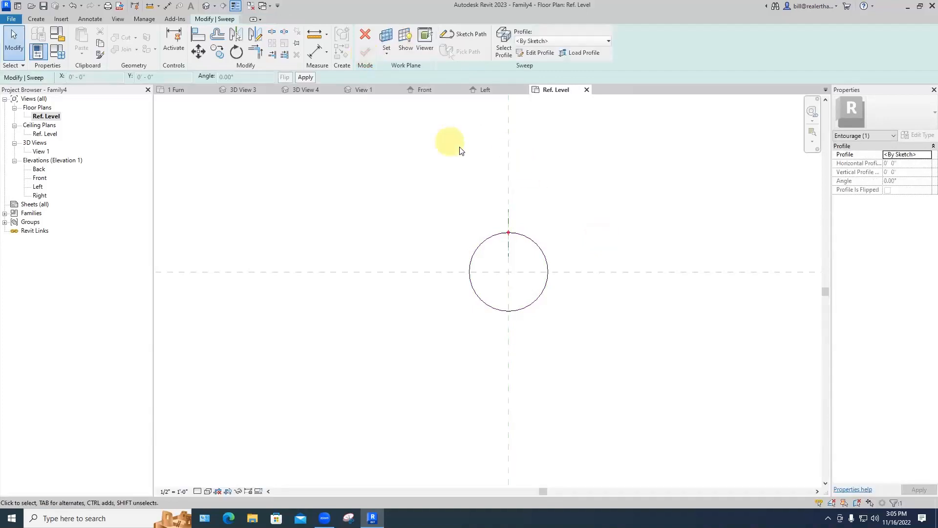
Step: Open 3D View 1 and zoom in on the circular sweep path
{"action": "double_click", "coordinate": [42, 151]}
{"action": "middle_click_drag", "start_coordinate": [181, 241], "coordinate": [486, 241]}
{"action": "scroll", "coordinate": [412, 263], "scroll_direction": "up", "scroll_amount": 4}
{"action": "scroll", "coordinate": [411, 263], "scroll_direction": "up", "scroll_amount": 6}
{"action": "scroll", "coordinate": [497, 240], "scroll_direction": "up", "scroll_amount": 1}
{"action": "scroll", "coordinate": [498, 239], "scroll_direction": "up", "scroll_amount": 2}
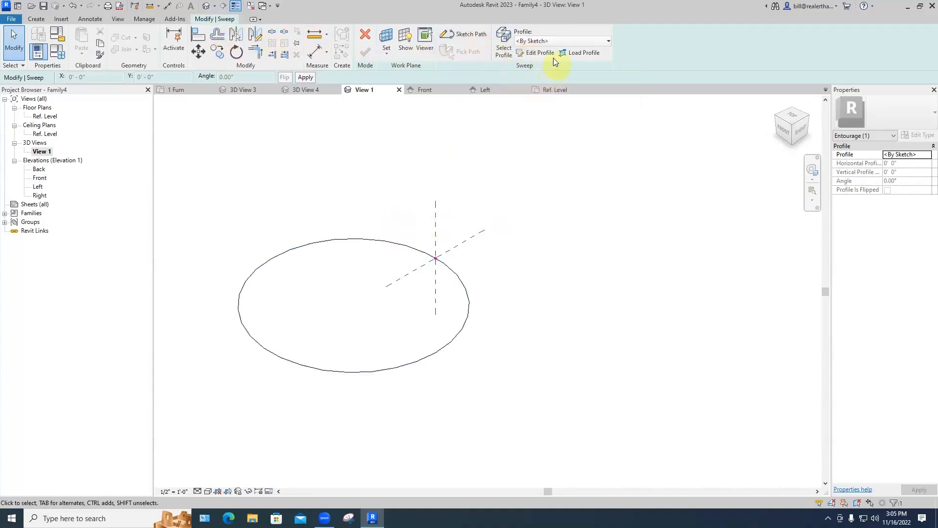
Step: Draw a thin rectangular sweep profile at the reference point and finish the sweep
{"action": "left_click", "coordinate": [539, 52]}
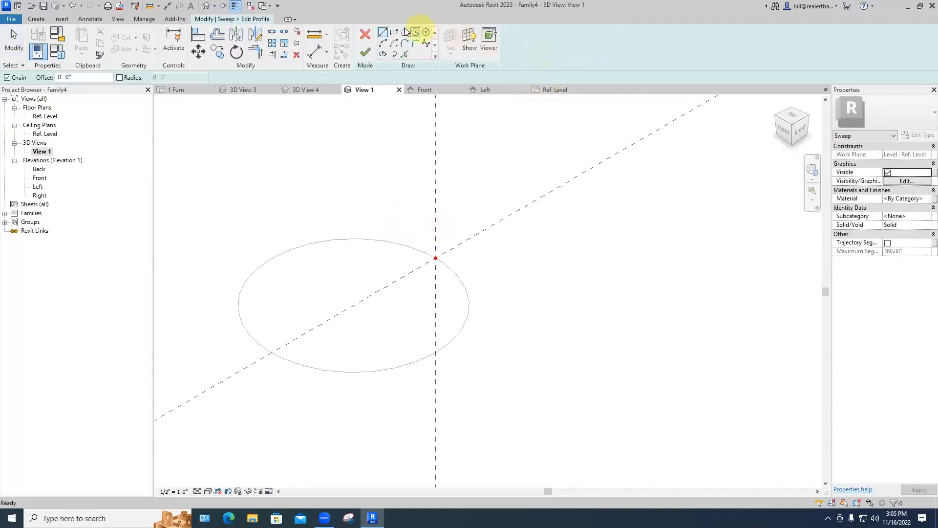
{"action": "left_click", "coordinate": [394, 32]}
{"action": "left_click", "coordinate": [435, 258]}
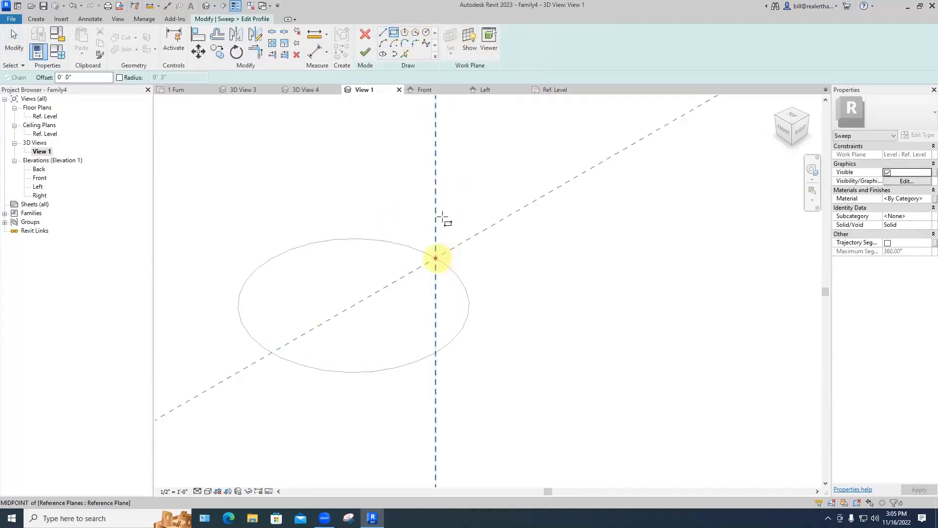
{"action": "scroll", "coordinate": [481, 133], "scroll_direction": "down", "scroll_amount": 1}
{"action": "middle_click_drag", "start_coordinate": [484, 132], "coordinate": [445, 204]}
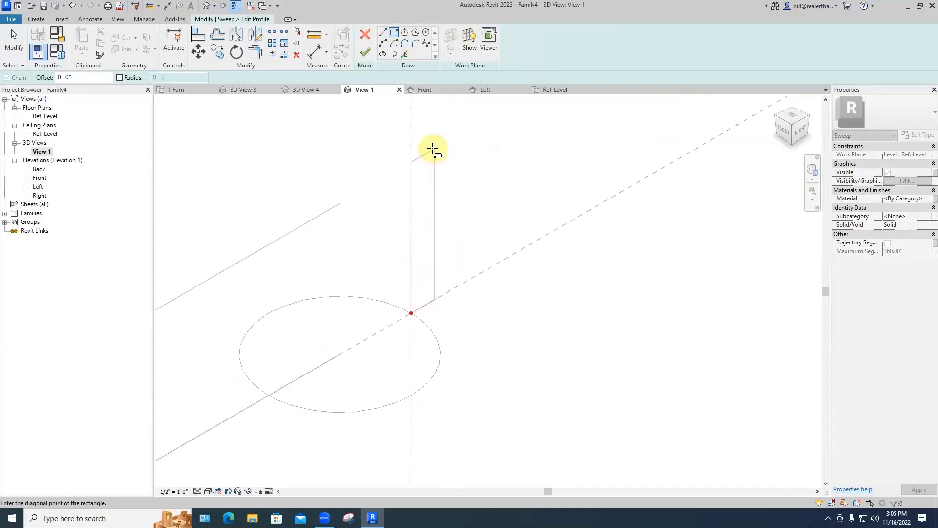
{"action": "left_click", "coordinate": [434, 148]}
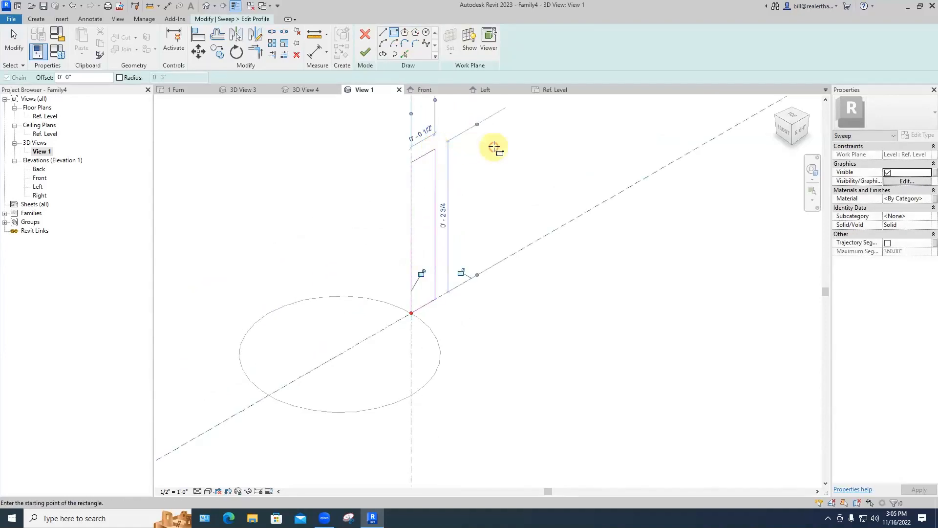
{"action": "scroll", "coordinate": [491, 144], "scroll_direction": "down", "scroll_amount": 2}
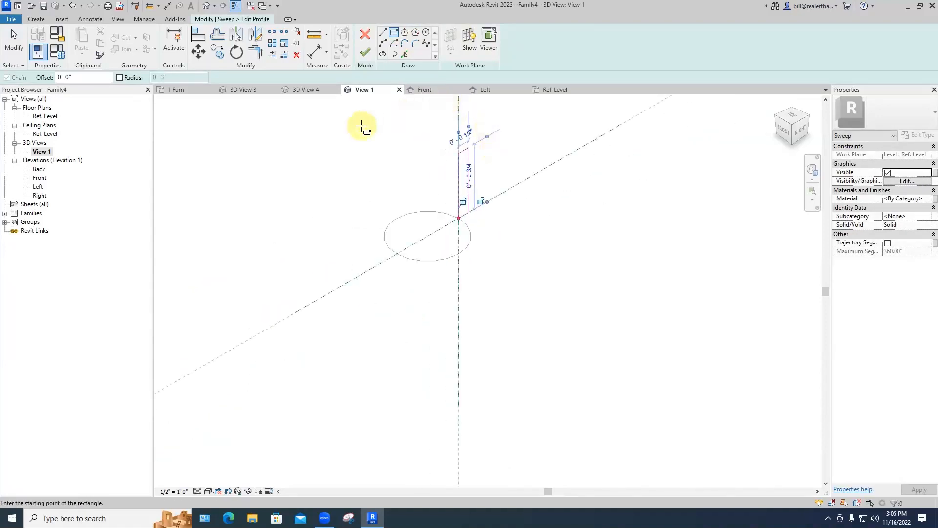
{"action": "left_click", "coordinate": [367, 56]}
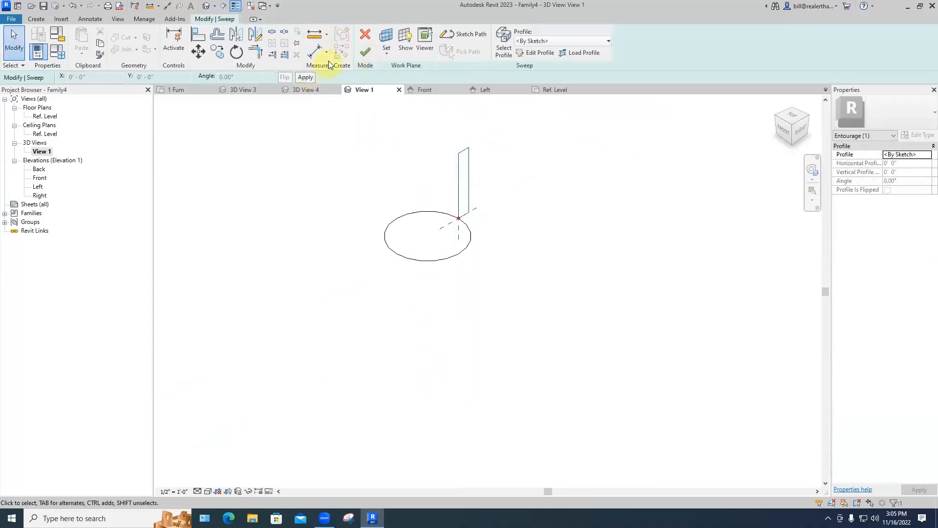
{"action": "left_click", "coordinate": [364, 52]}
{"action": "left_click", "coordinate": [476, 122]}
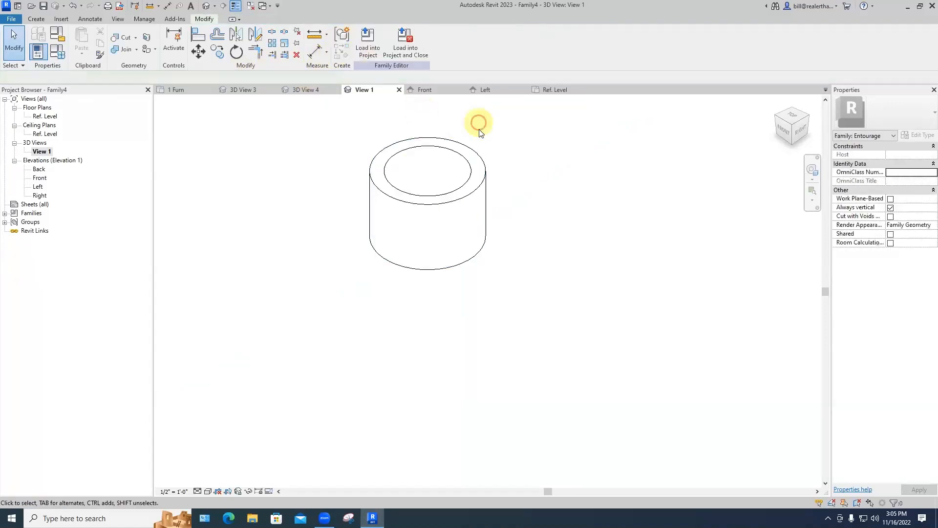
Step: Save the ring family as Family4 and load it into Project1
{"action": "middle_click_drag", "start_coordinate": [511, 165], "coordinate": [492, 227], "text": "shift"}
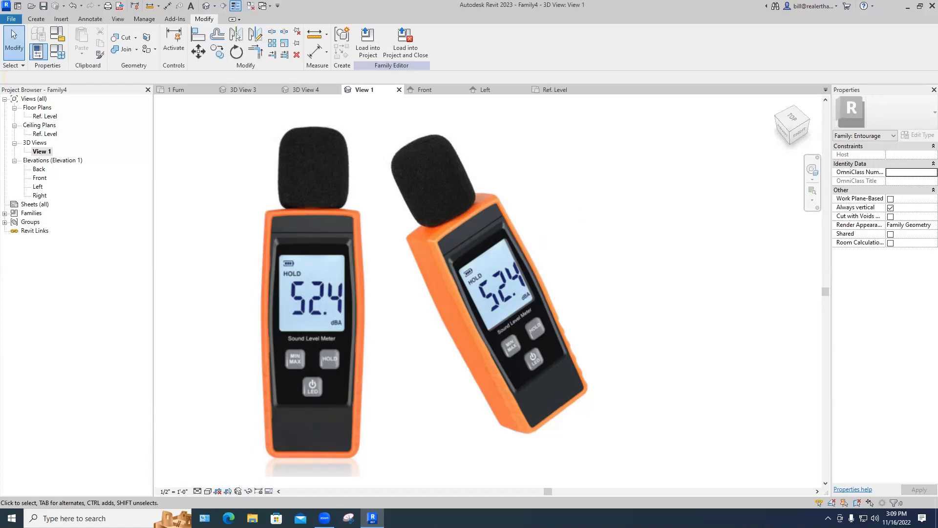
{"action": "left_click", "coordinate": [406, 44]}
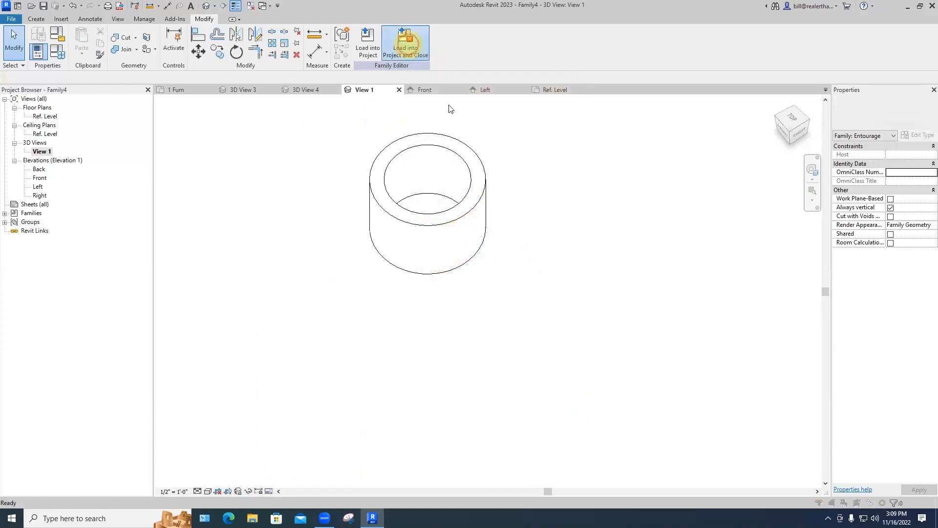
{"action": "left_click", "coordinate": [453, 260]}
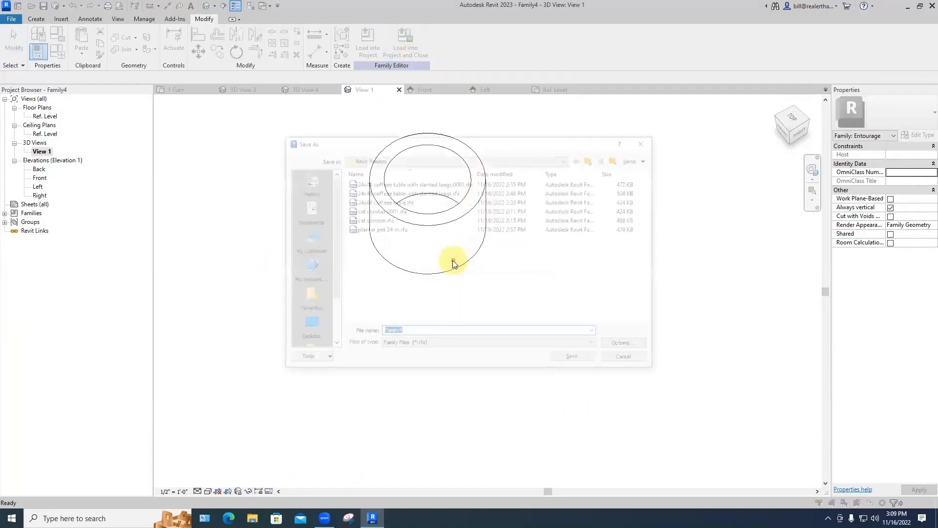
{"action": "left_click", "coordinate": [572, 357]}
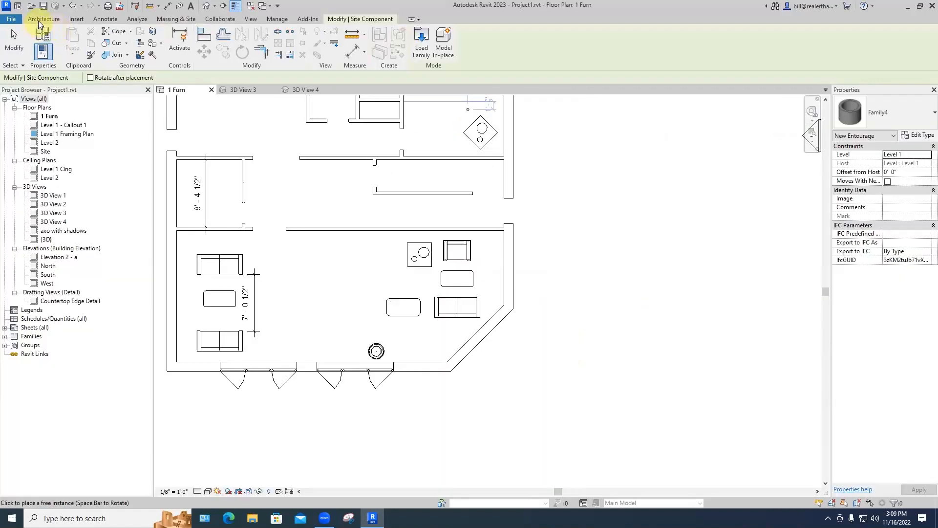
Step: Create a new family from the English-Imperial Entourage.rft template
{"action": "left_click", "coordinate": [11, 19]}
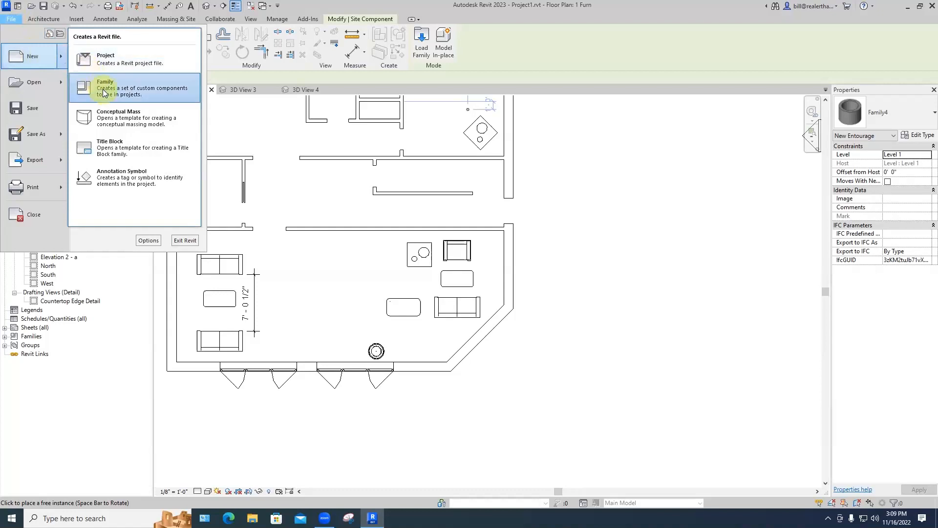
{"action": "left_click", "coordinate": [98, 84]}
{"action": "scroll", "coordinate": [461, 289], "scroll_direction": "down", "scroll_amount": 2}
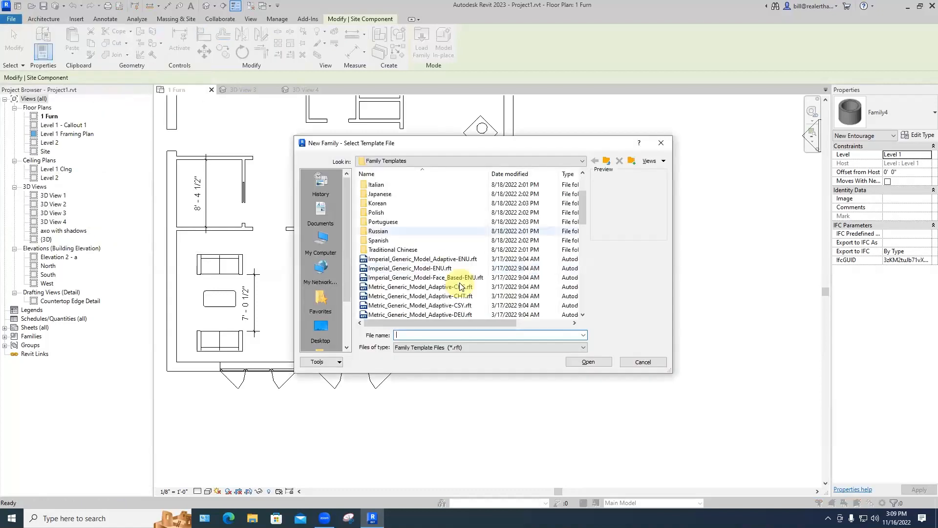
{"action": "scroll", "coordinate": [448, 275], "scroll_direction": "up", "scroll_amount": 2}
{"action": "double_click", "coordinate": [396, 213]}
{"action": "scroll", "coordinate": [398, 267], "scroll_direction": "down", "scroll_amount": 5}
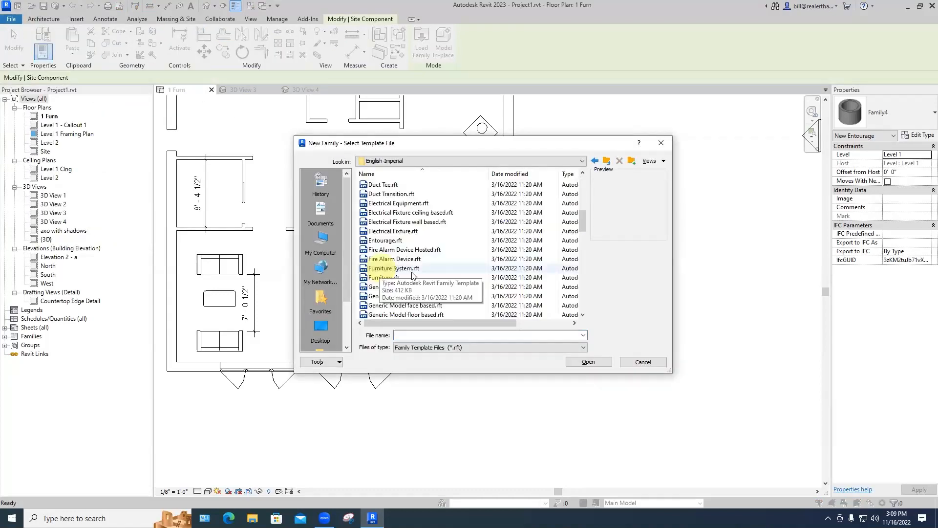
{"action": "scroll", "coordinate": [387, 292], "scroll_direction": "down", "scroll_amount": 3}
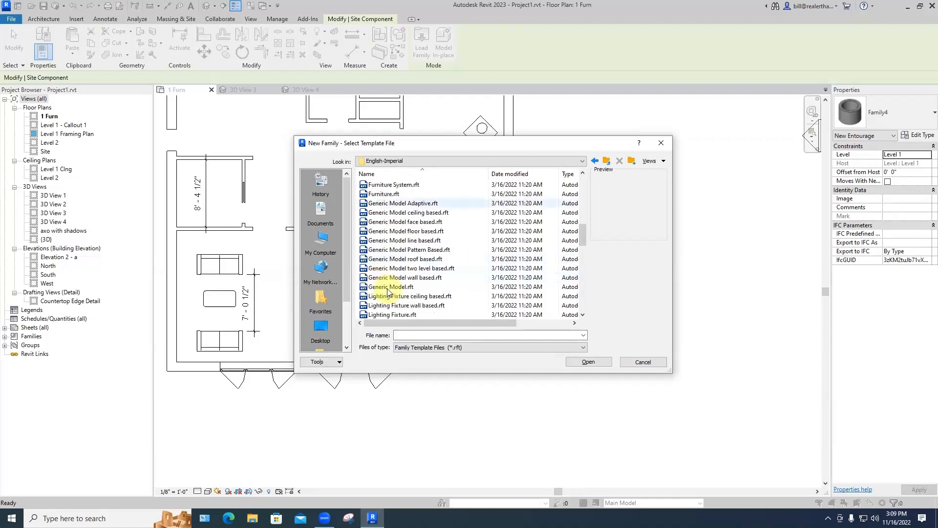
{"action": "scroll", "coordinate": [384, 269], "scroll_direction": "up", "scroll_amount": 2}
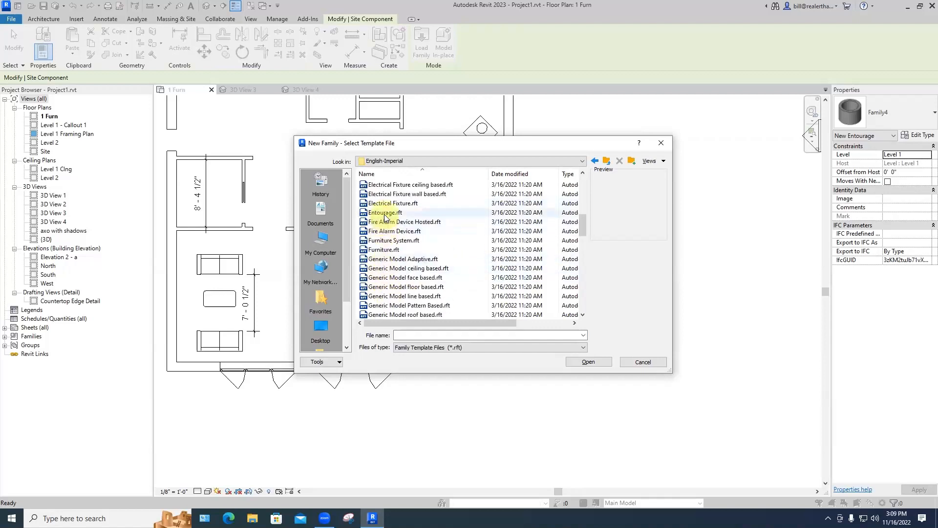
{"action": "left_click", "coordinate": [385, 213]}
{"action": "double_click", "coordinate": [385, 214]}
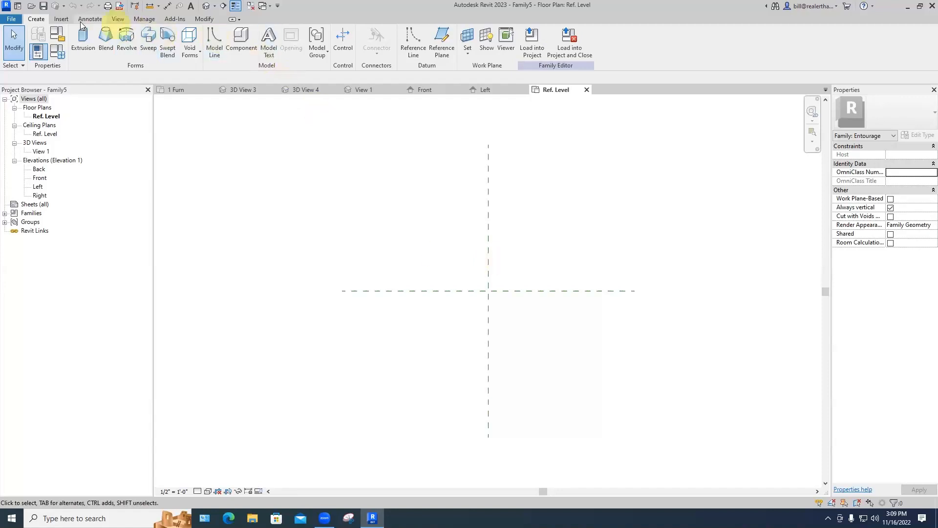
Step: Start an extrusion sketch, then delete a misdrawn first slanted line
{"action": "left_click", "coordinate": [84, 59]}
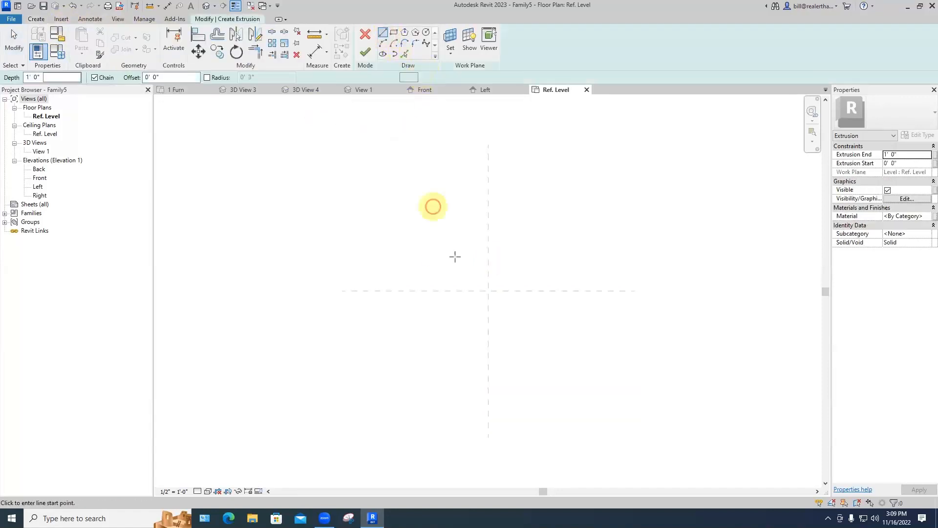
{"action": "left_click", "coordinate": [458, 292]}
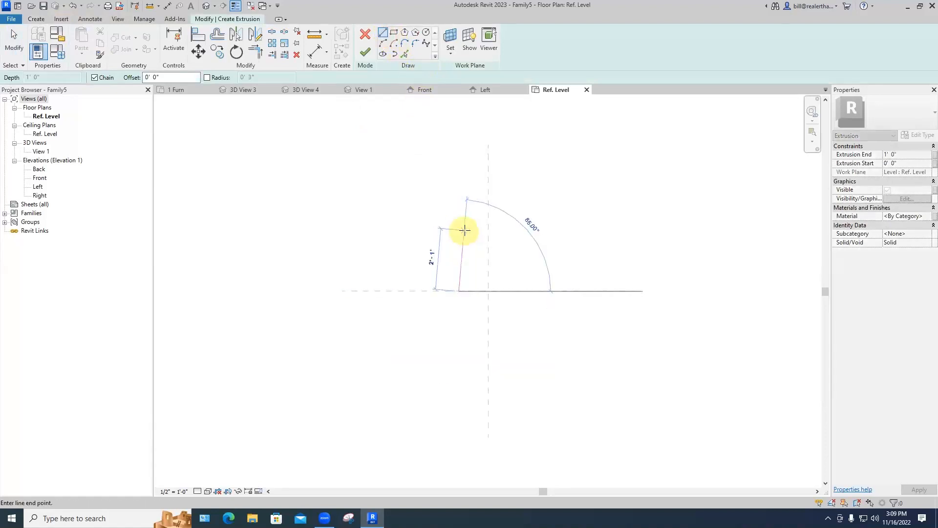
{"action": "left_click", "coordinate": [470, 231]}
{"action": "key", "text": "Escape"}
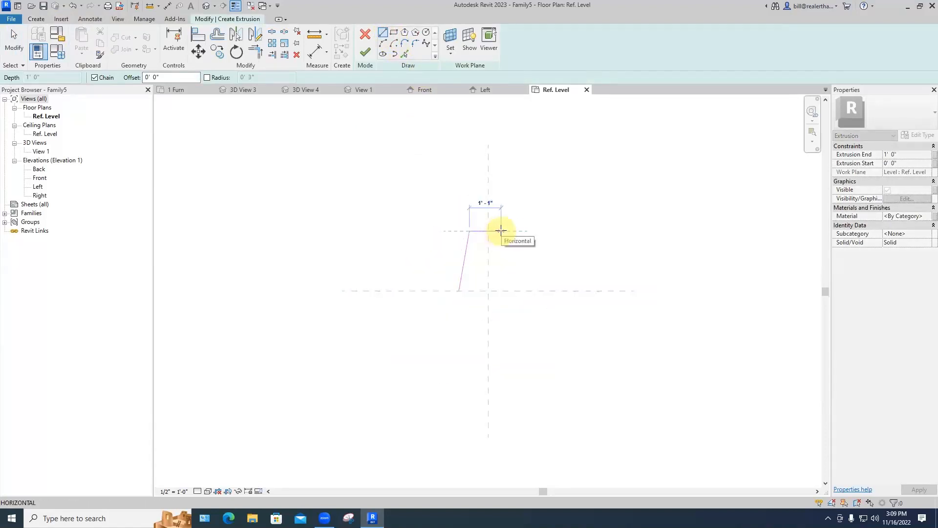
{"action": "key", "text": "Escape"}
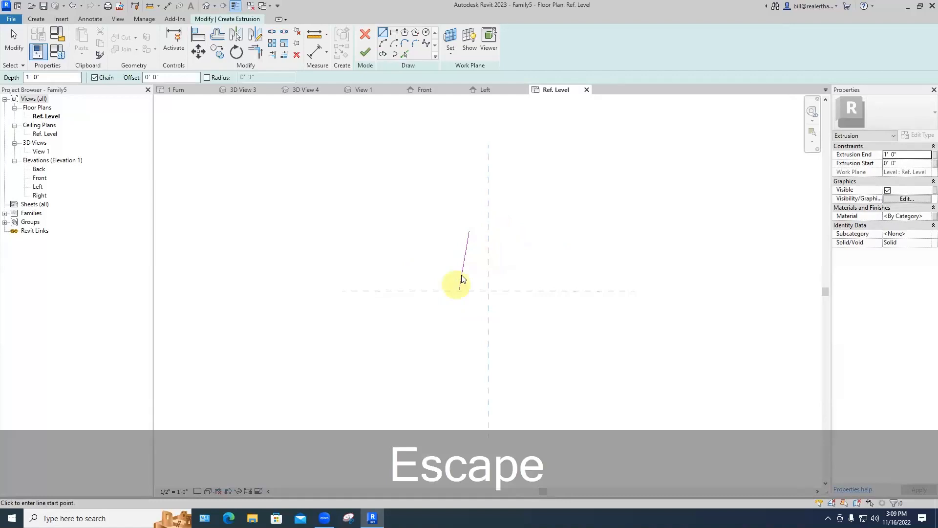
{"action": "key", "text": "Escape"}
{"action": "left_click", "coordinate": [461, 276]}
{"action": "key", "text": "BackSpace"}
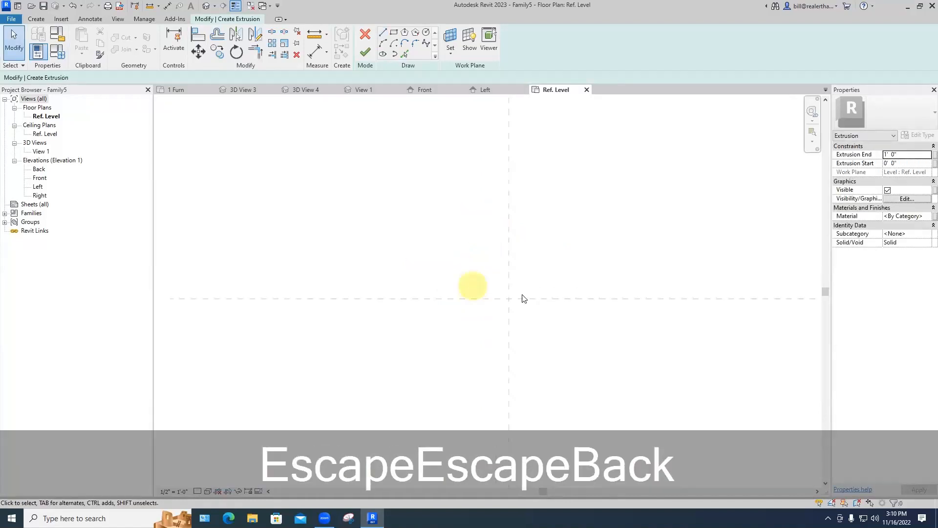
{"action": "middle_click_drag", "start_coordinate": [491, 276], "coordinate": [427, 300]}
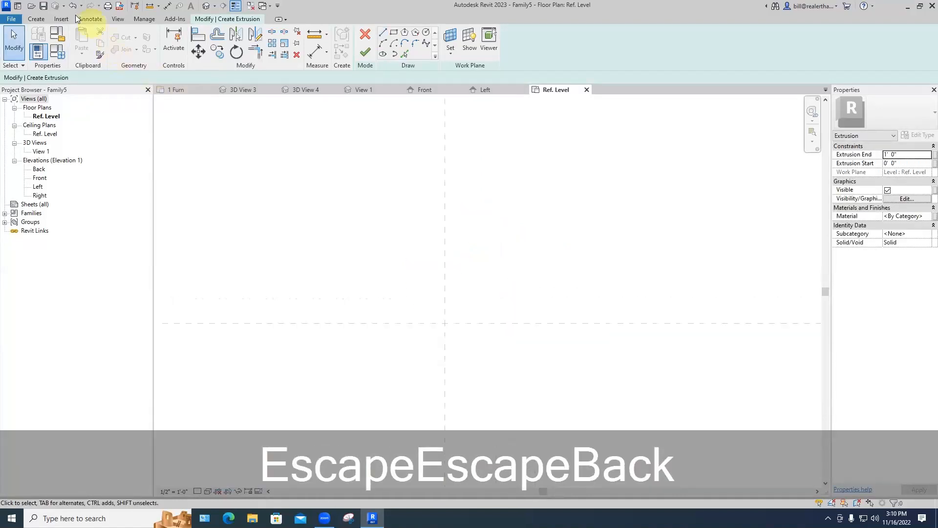
Step: Draw a slanted line up from the horizontal plane and a top line to the vertical plane, then select both
{"action": "left_click", "coordinate": [43, 19]}
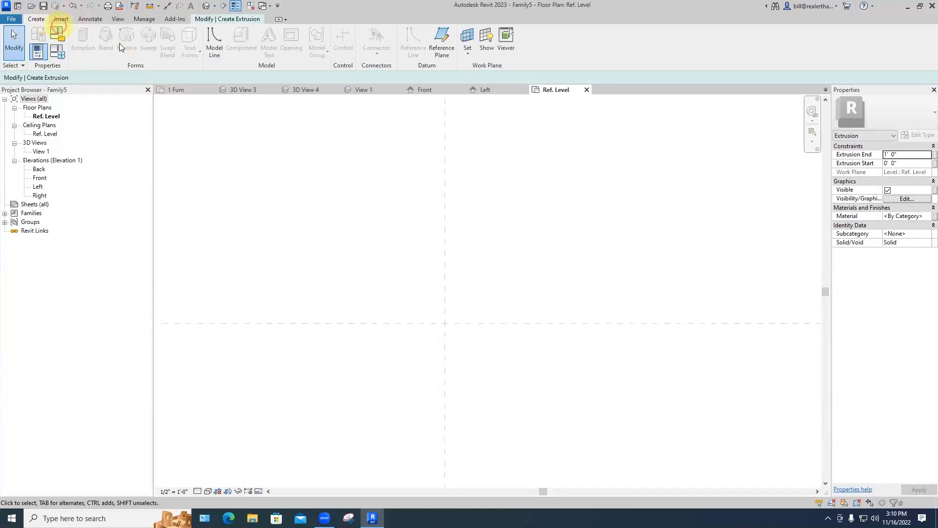
{"action": "left_click", "coordinate": [226, 19]}
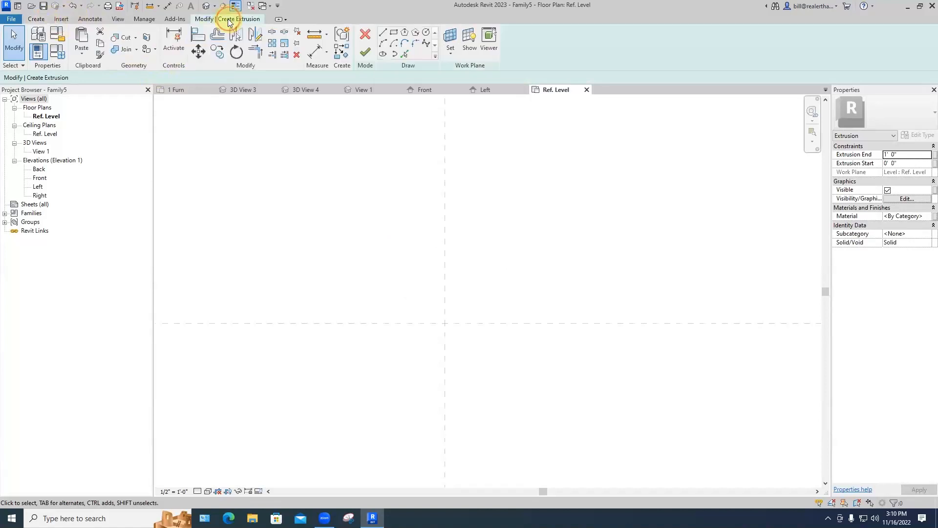
{"action": "left_click", "coordinate": [384, 36]}
{"action": "left_click", "coordinate": [412, 322]}
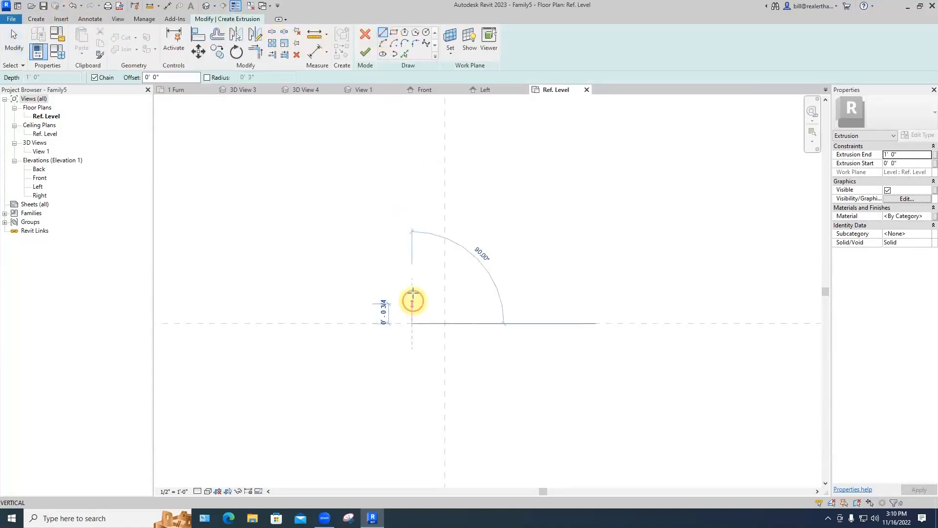
{"action": "left_click", "coordinate": [420, 246]}
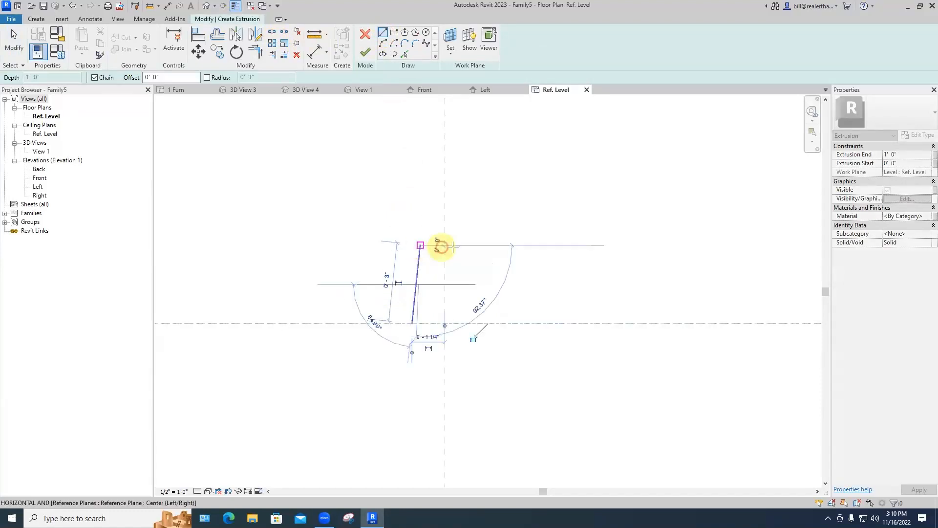
{"action": "left_click", "coordinate": [445, 246]}
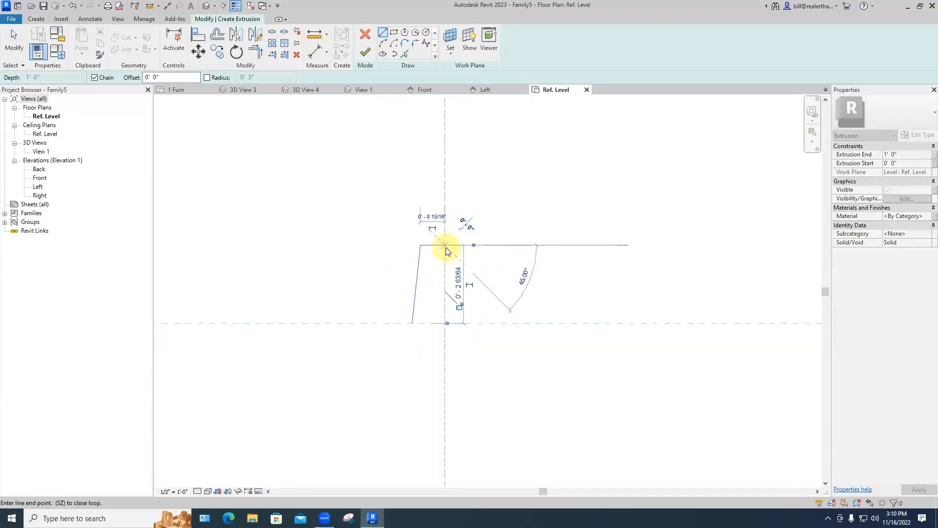
{"action": "key", "text": "Escape"}
{"action": "key", "text": "Escape"}
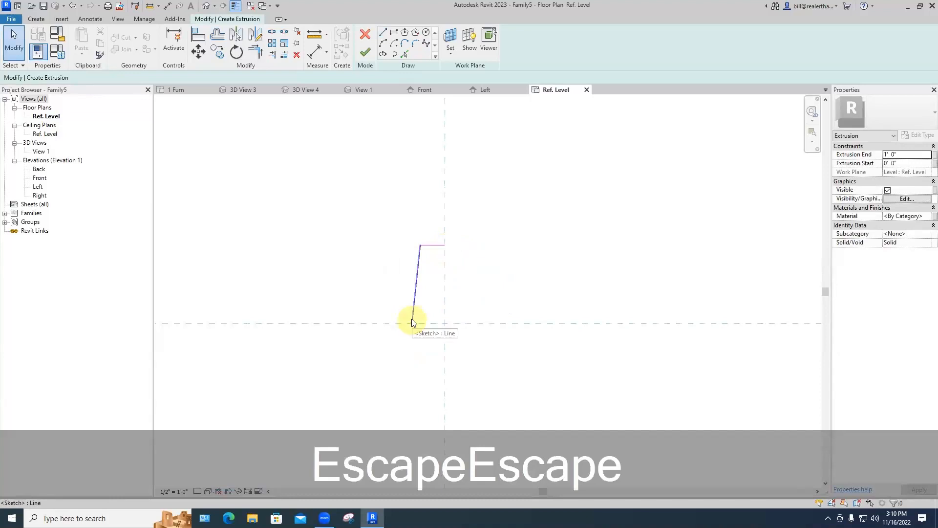
{"action": "left_click", "coordinate": [411, 293]}
{"action": "left_click_drag", "start_coordinate": [429, 264], "coordinate": [397, 208]}
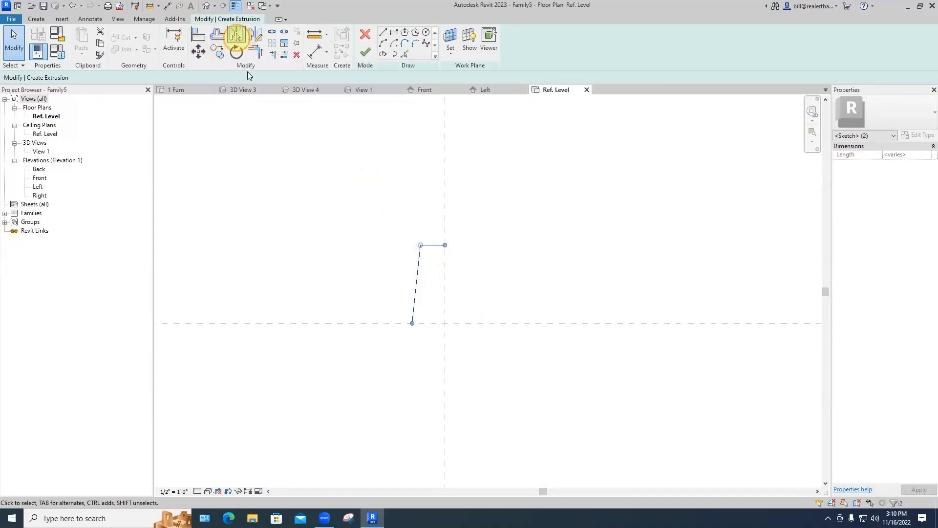
Step: Mirror the lines across the horizontal and vertical reference planes into a hexagon outline
{"action": "left_click", "coordinate": [358, 324]}
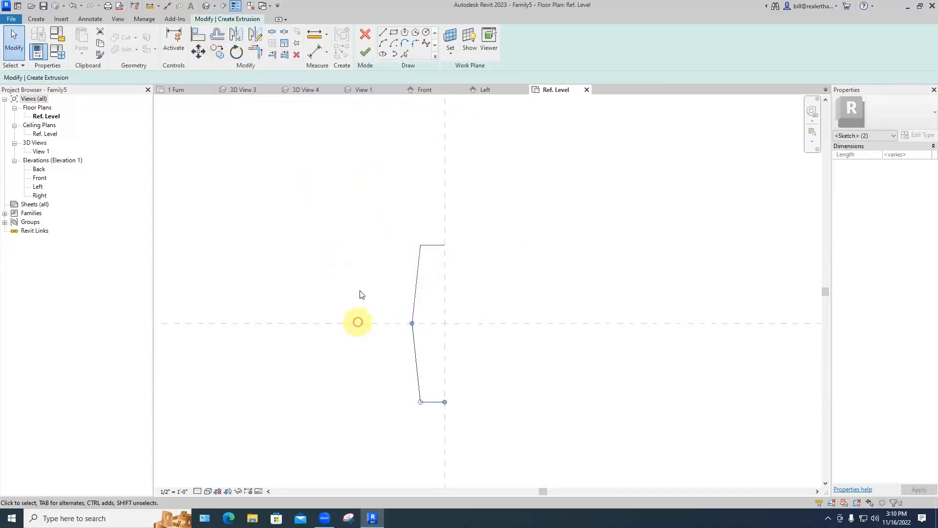
{"action": "left_click", "coordinate": [430, 253]}
{"action": "left_click_drag", "start_coordinate": [430, 348], "coordinate": [408, 302]}
{"action": "left_click", "coordinate": [443, 264]}
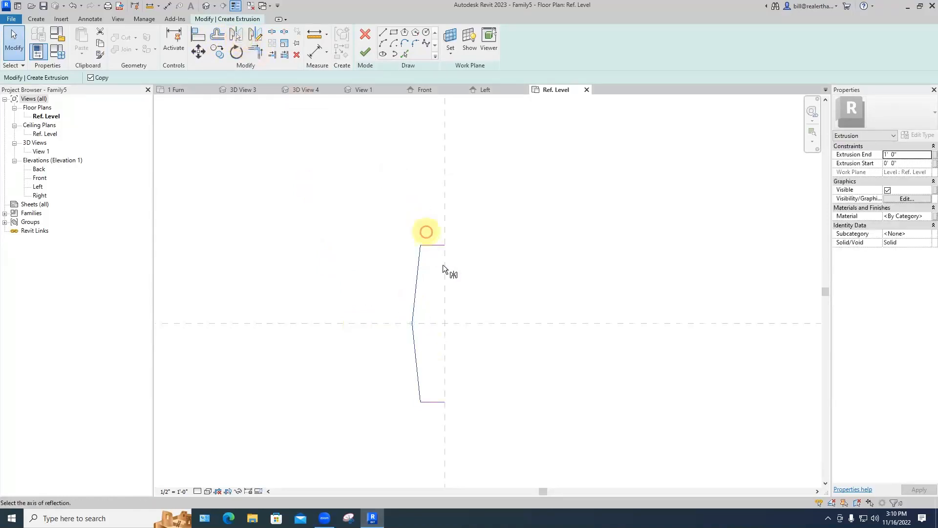
{"action": "left_click", "coordinate": [497, 259]}
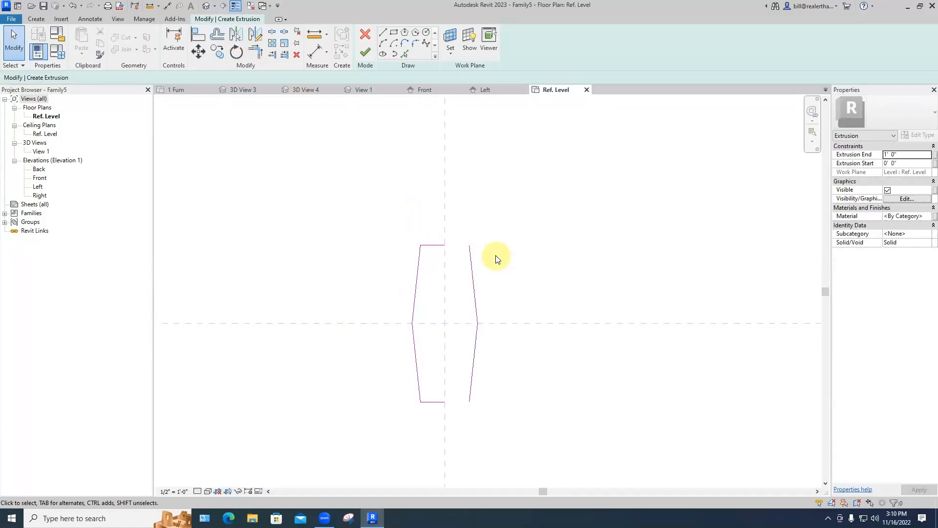
Step: Close the open top and bottom corners with Trim/Extend to Corner
{"action": "left_click", "coordinate": [255, 51]}
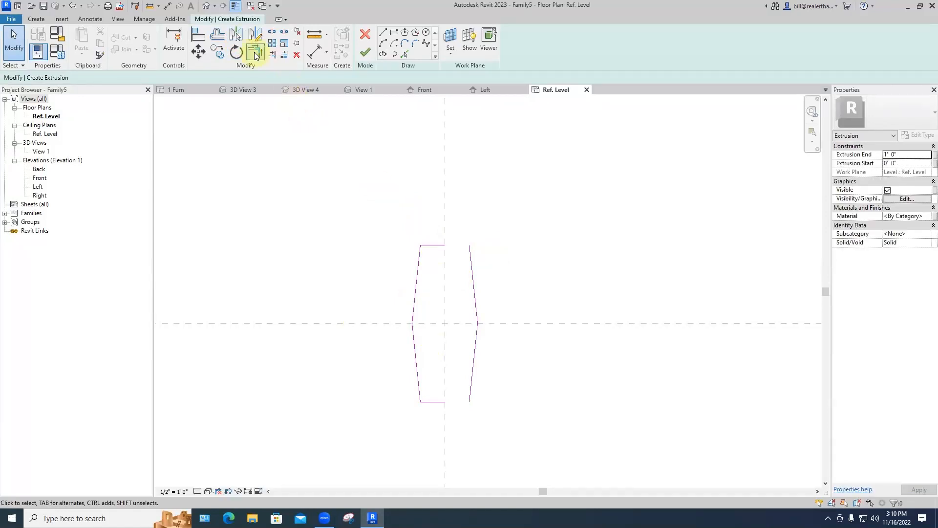
{"action": "left_click", "coordinate": [439, 248]}
{"action": "left_click", "coordinate": [466, 250]}
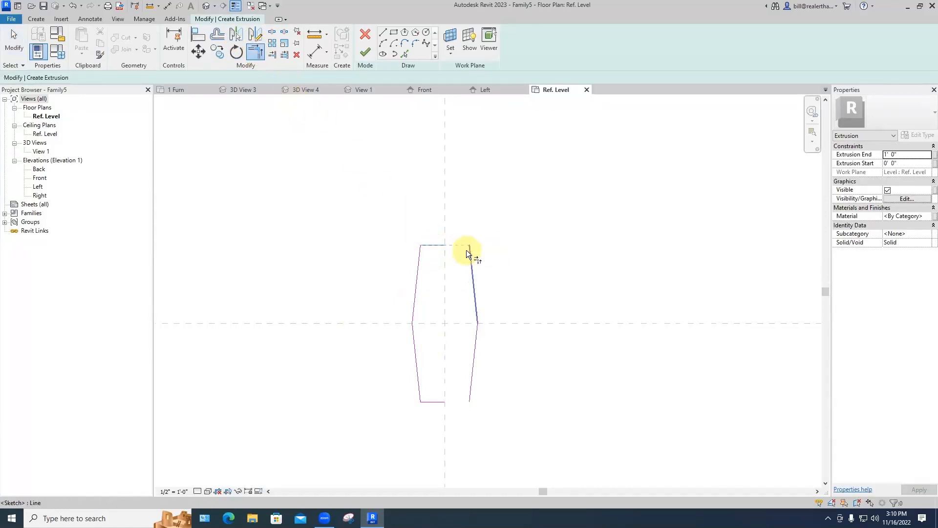
{"action": "left_click", "coordinate": [453, 400]}
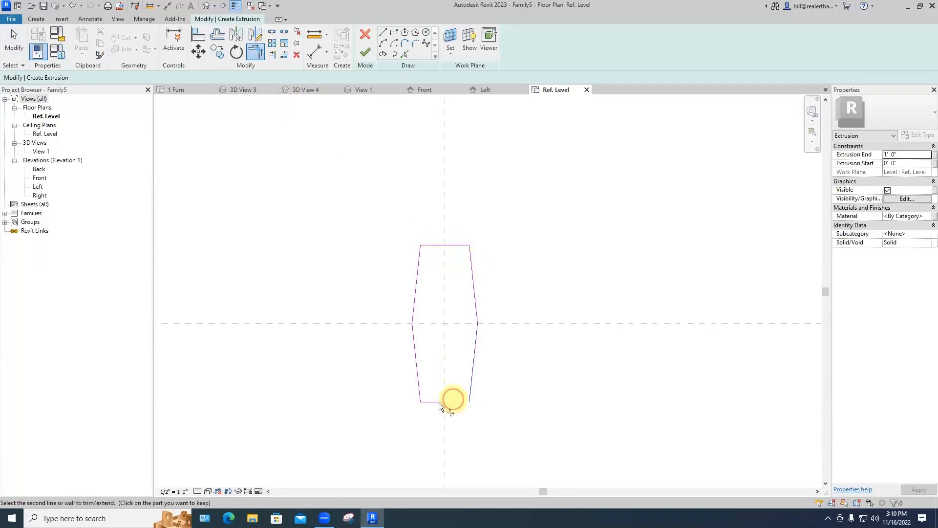
{"action": "left_click", "coordinate": [439, 403]}
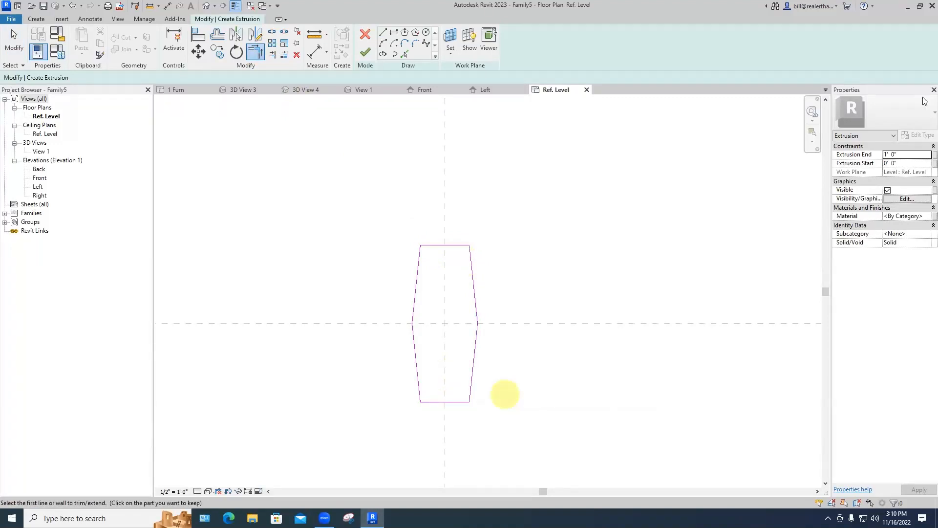
Step: Set Extrusion End to 0' 1" and finish the extrusion
{"action": "left_click_drag", "start_coordinate": [904, 156], "coordinate": [882, 157]}
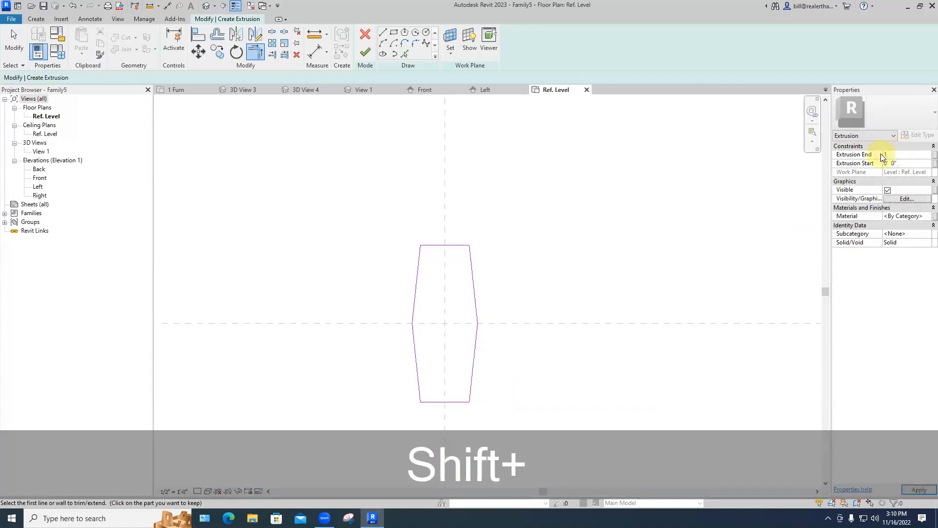
{"action": "type", "text": ":"}
{"action": "key", "text": "BackSpace"}
{"action": "type", "text": "1\""}
{"action": "key", "text": "Return"}
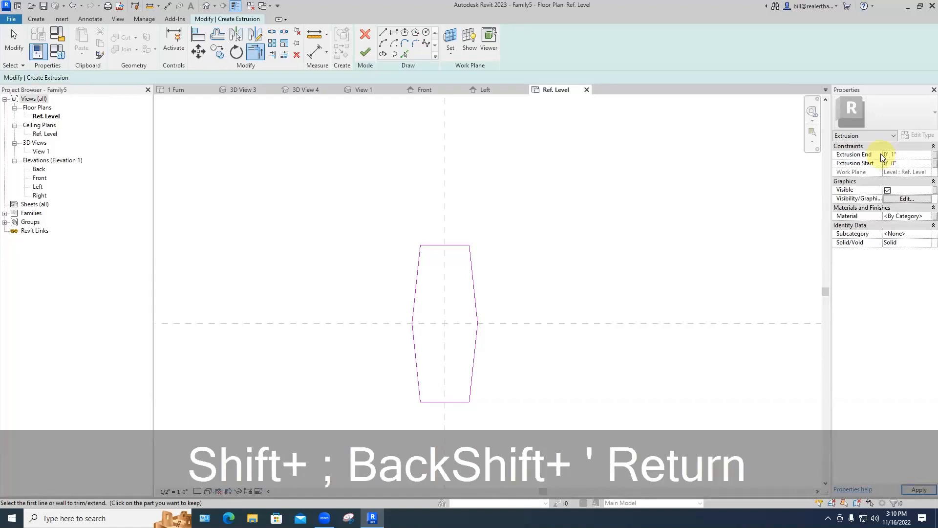
{"action": "left_click", "coordinate": [366, 52]}
Step: Inspect the 0' 1"-thick six-sided slab in 3D View 1, then go to the Left elevation
{"action": "left_click", "coordinate": [534, 255]}
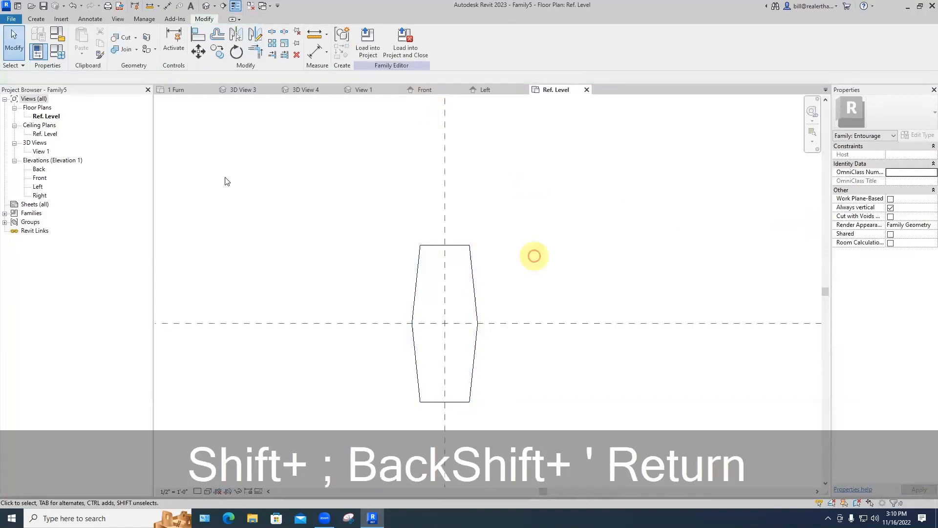
{"action": "double_click", "coordinate": [41, 151]}
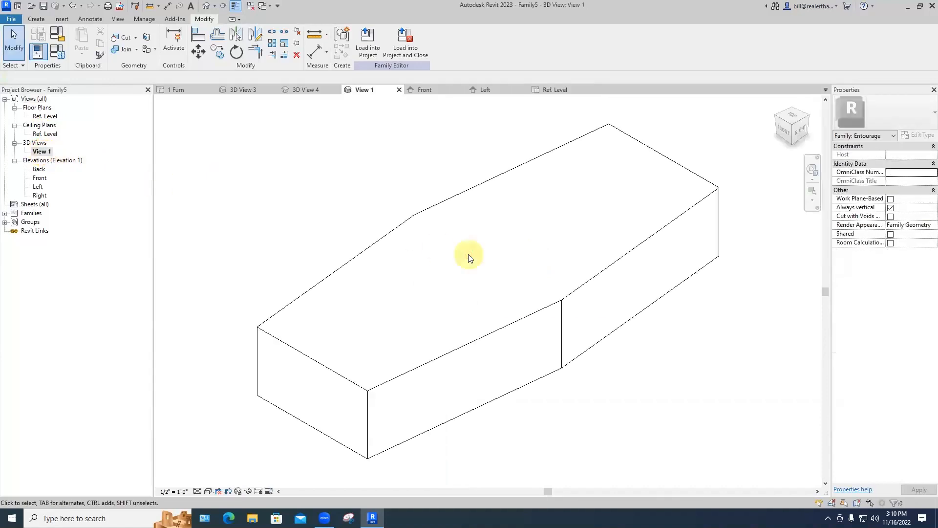
{"action": "scroll", "coordinate": [548, 332], "scroll_direction": "down", "scroll_amount": 2}
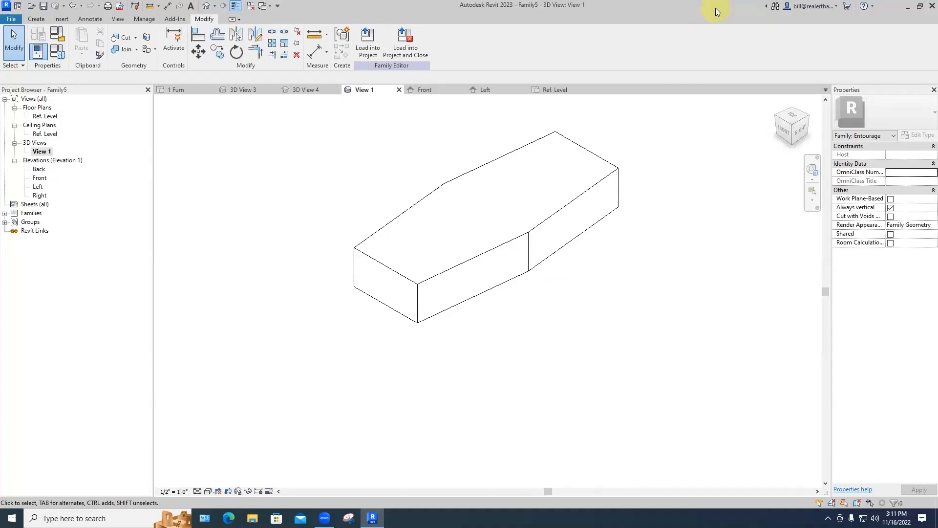
{"action": "scroll", "coordinate": [538, 231], "scroll_direction": "down", "scroll_amount": 3}
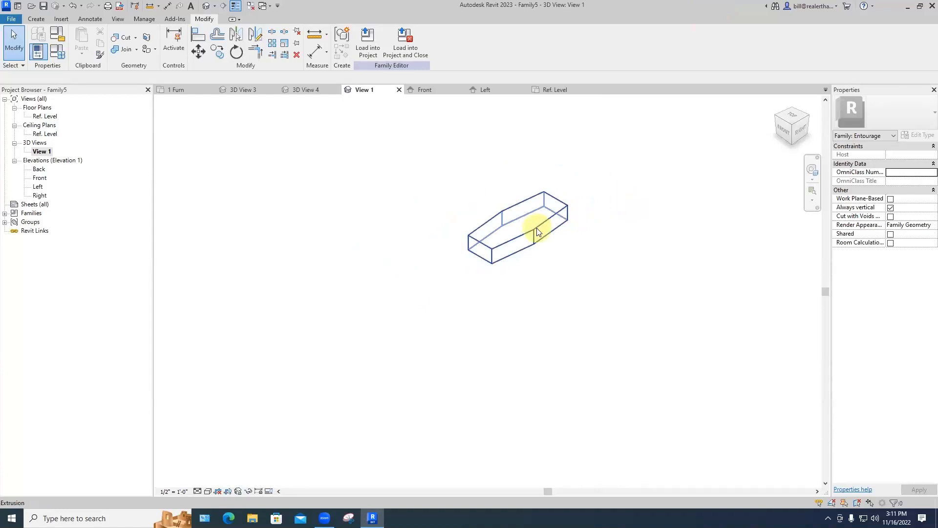
{"action": "scroll", "coordinate": [538, 231], "scroll_direction": "up", "scroll_amount": 2}
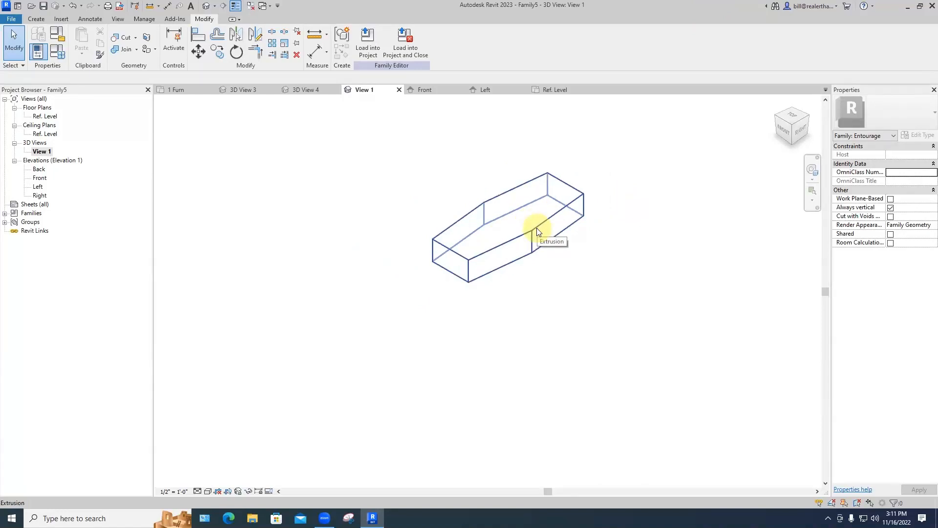
{"action": "left_click", "coordinate": [537, 228]}
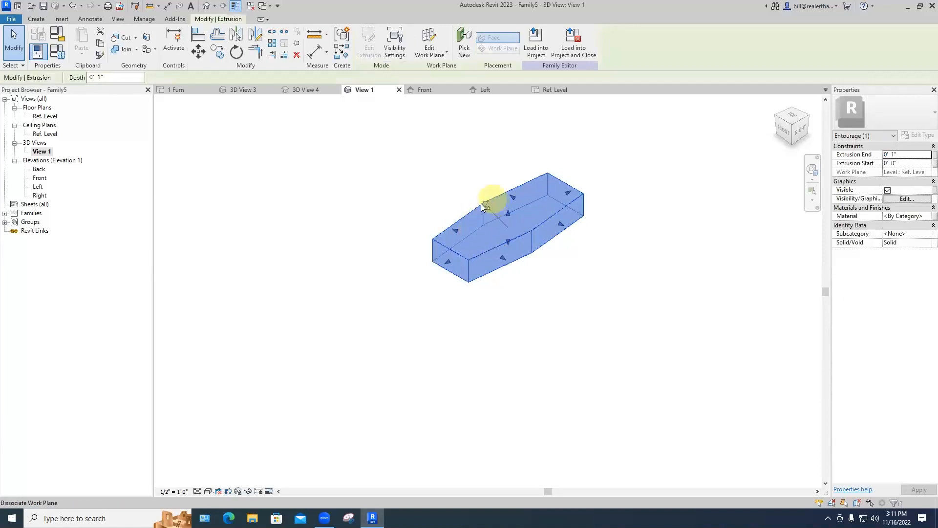
{"action": "scroll", "coordinate": [483, 204], "scroll_direction": "up", "scroll_amount": 5}
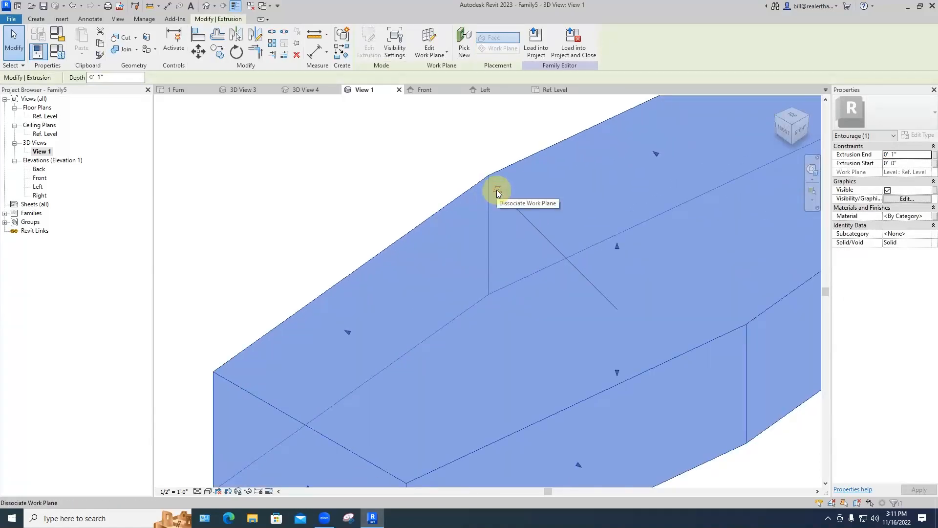
{"action": "left_click", "coordinate": [446, 173]}
{"action": "scroll", "coordinate": [447, 173], "scroll_direction": "down", "scroll_amount": 2}
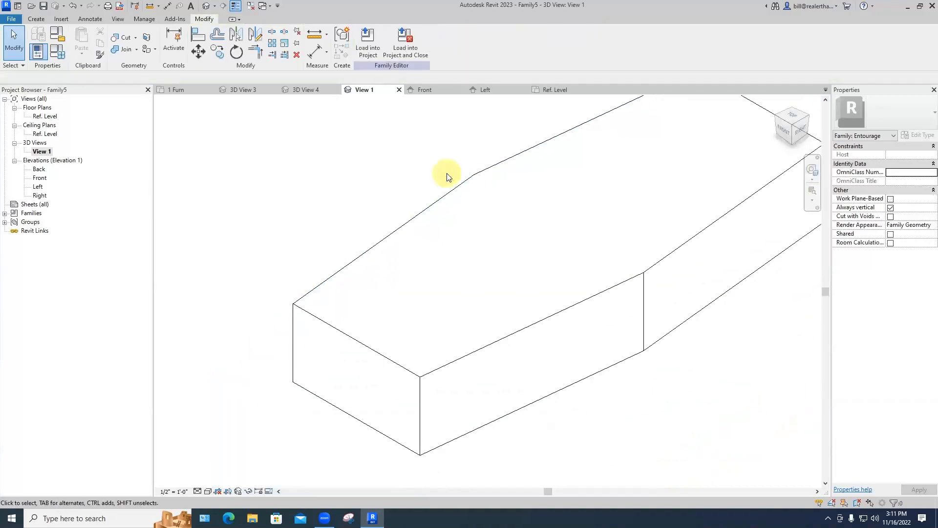
{"action": "scroll", "coordinate": [447, 177], "scroll_direction": "down", "scroll_amount": 3}
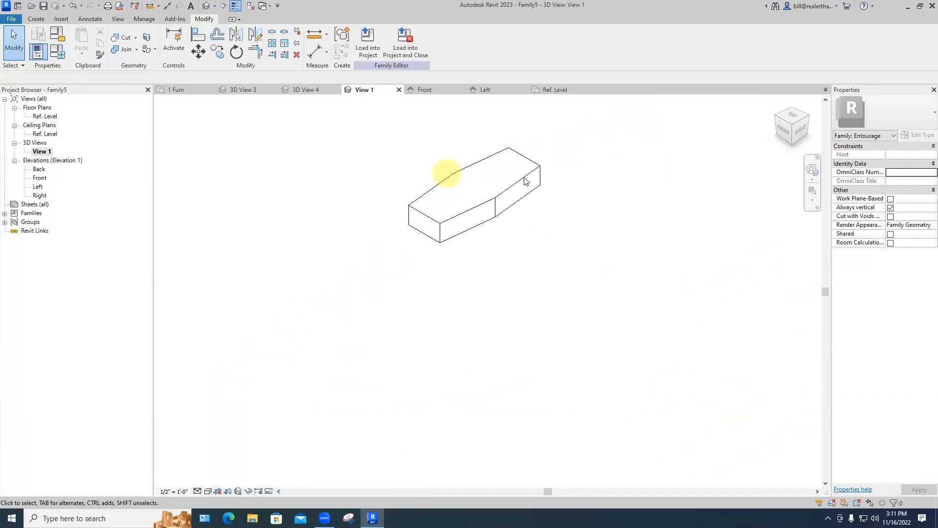
{"action": "double_click", "coordinate": [39, 188]}
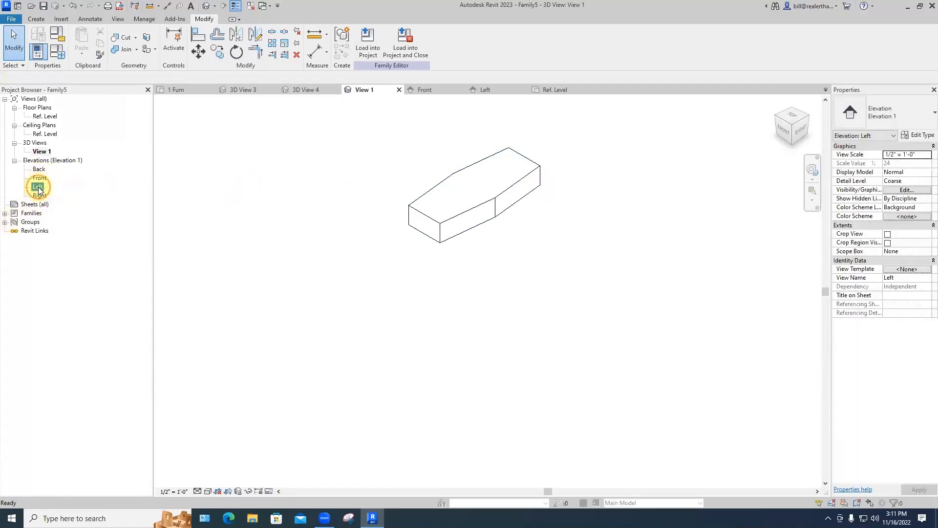
Step: Rotate the flat extrusion 90° in the Left elevation so it stands upright
{"action": "scroll", "coordinate": [417, 381], "scroll_direction": "up", "scroll_amount": 3}
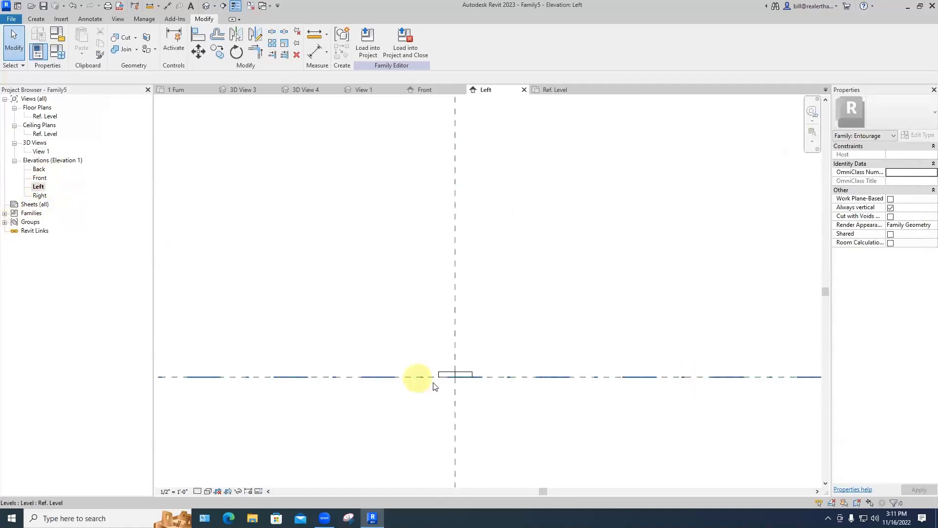
{"action": "scroll", "coordinate": [455, 383], "scroll_direction": "up", "scroll_amount": 5}
{"action": "middle_click_drag", "start_coordinate": [459, 366], "coordinate": [459, 281]}
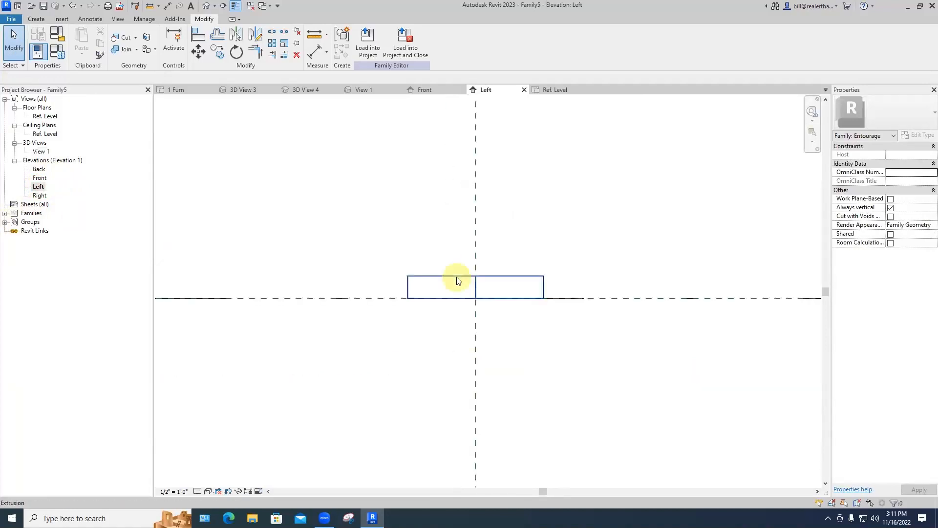
{"action": "left_click", "coordinate": [458, 281]}
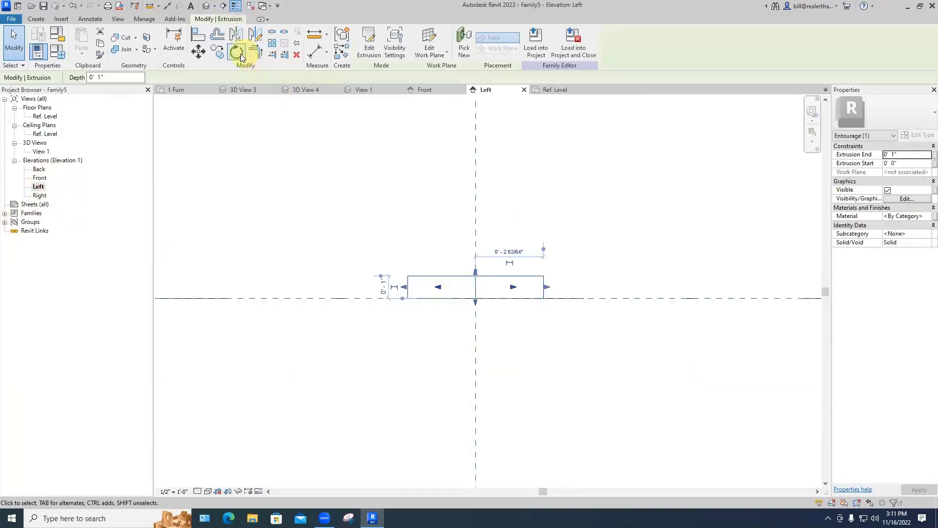
{"action": "left_click", "coordinate": [237, 52]}
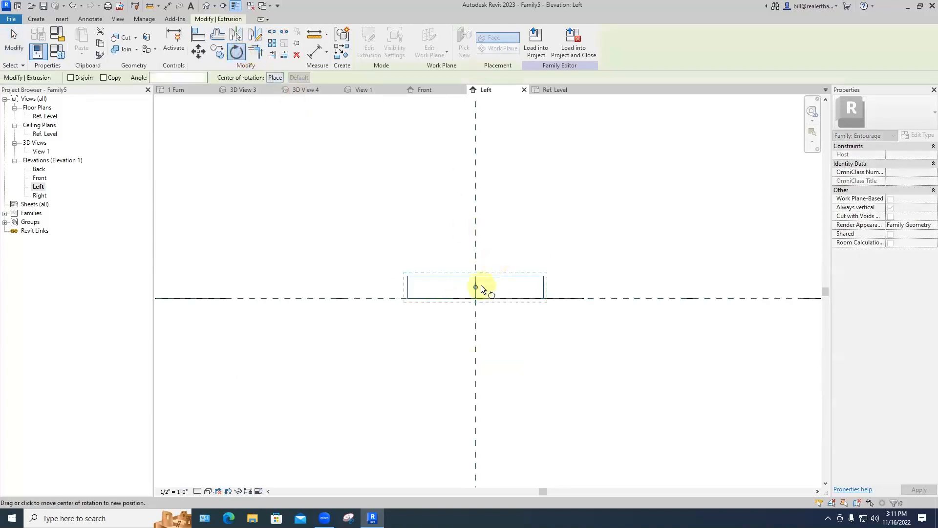
{"action": "left_click", "coordinate": [593, 287]}
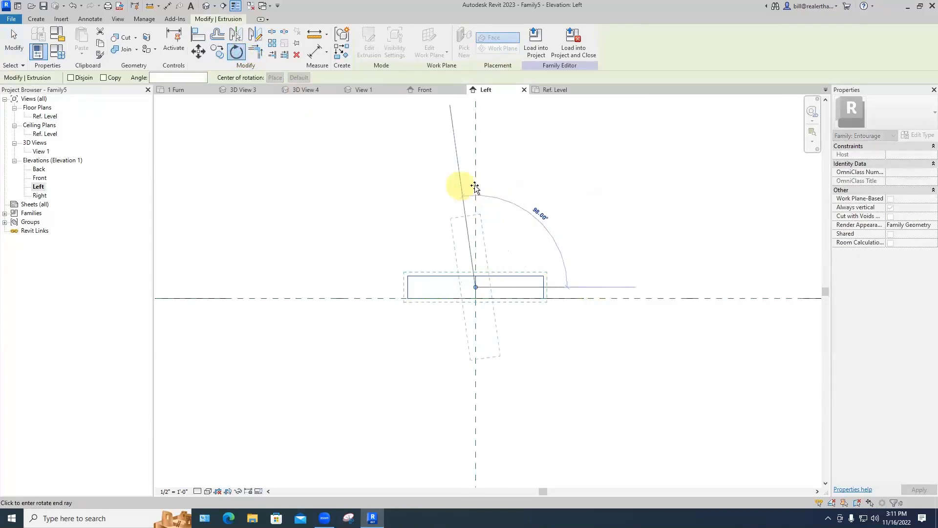
{"action": "left_click", "coordinate": [475, 186]}
{"action": "left_click", "coordinate": [508, 209]}
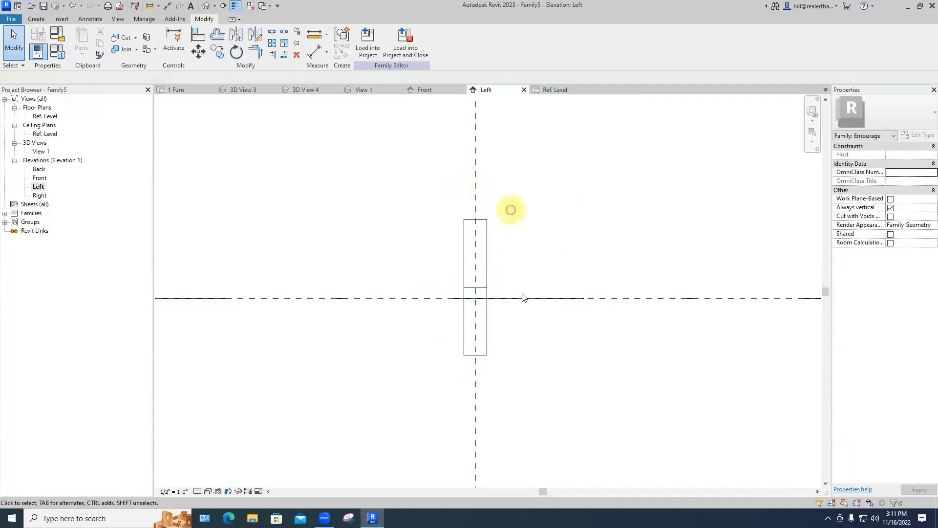
Step: Move the upright extrusion with MV so its base sits on Ref. Level
{"action": "left_click", "coordinate": [487, 356]}
{"action": "key", "text": "m"}
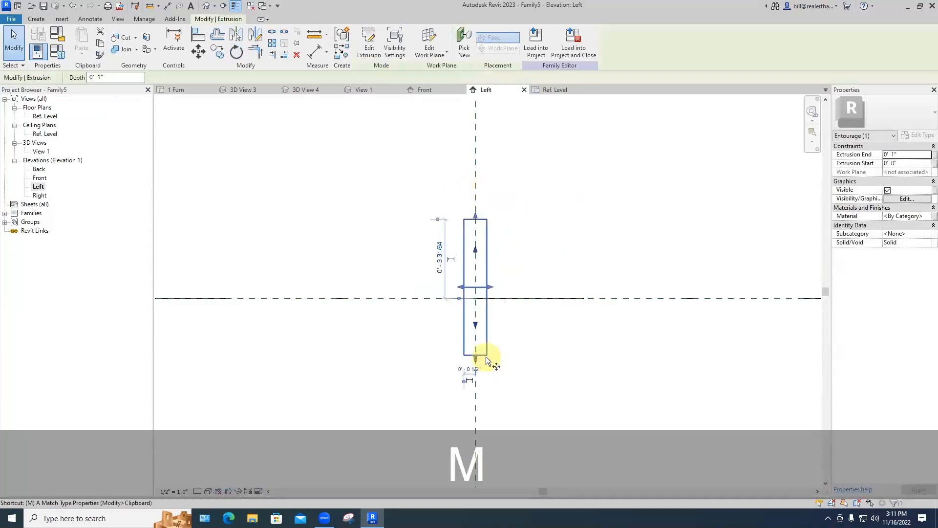
{"action": "key", "text": "v"}
{"action": "left_click", "coordinate": [475, 355]}
{"action": "left_click", "coordinate": [475, 298]}
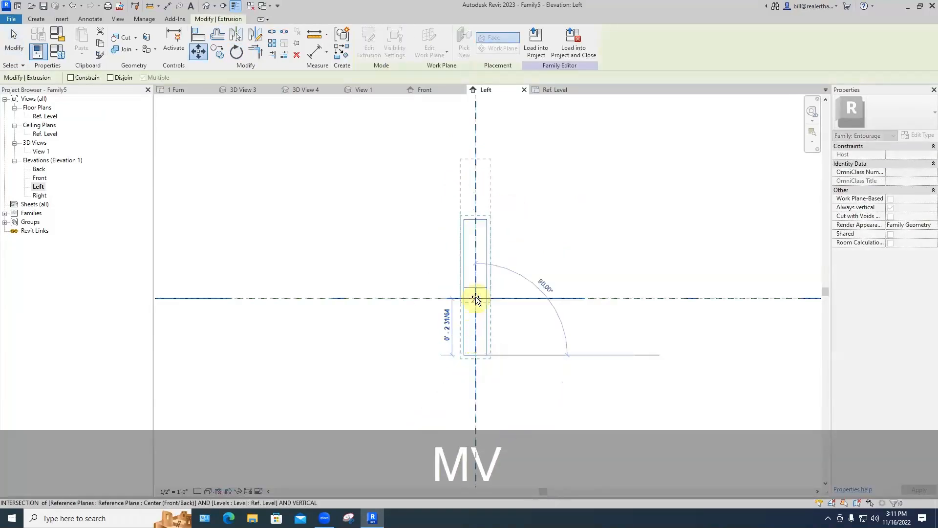
{"action": "left_click", "coordinate": [511, 321]}
{"action": "middle_click_drag", "start_coordinate": [532, 339], "coordinate": [500, 353]}
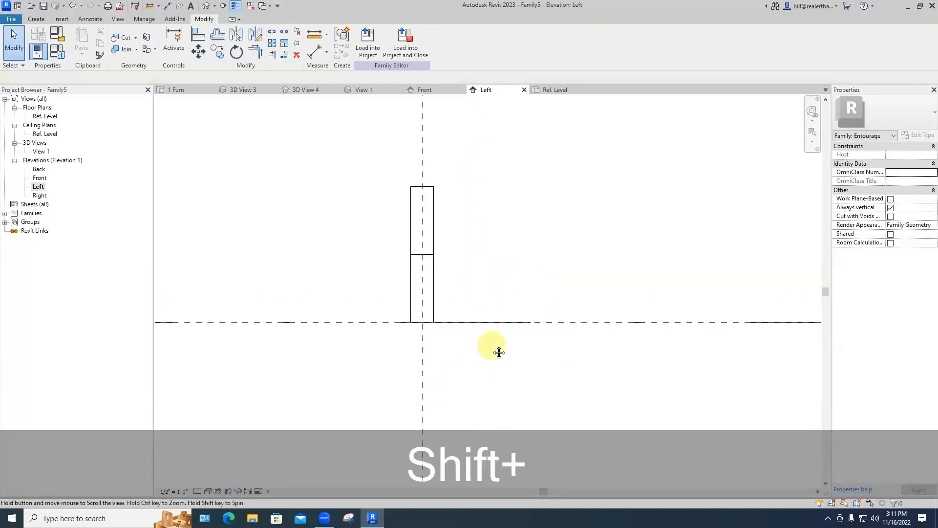
Step: Orbit the upright solid in View 1 and place it beside the sound level meter photo
{"action": "left_click", "coordinate": [366, 89]}
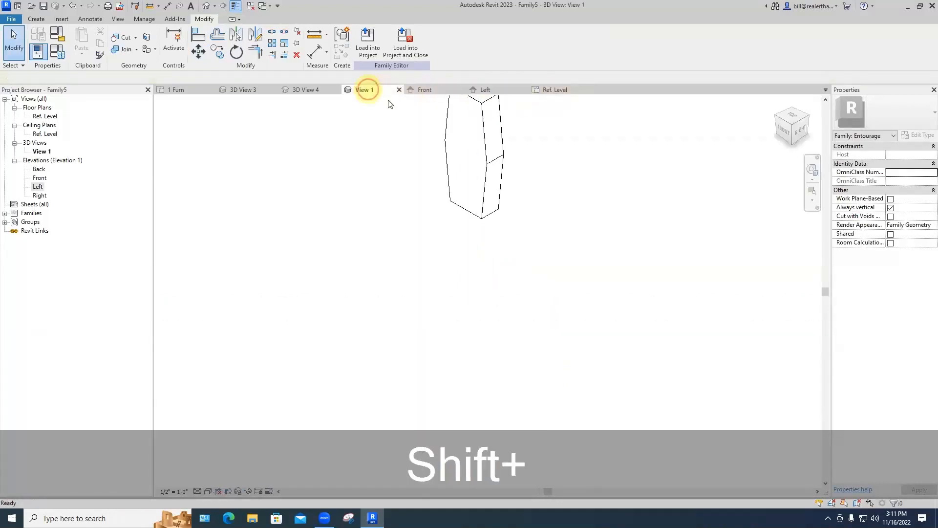
{"action": "middle_click_drag", "start_coordinate": [534, 181], "coordinate": [500, 281]}
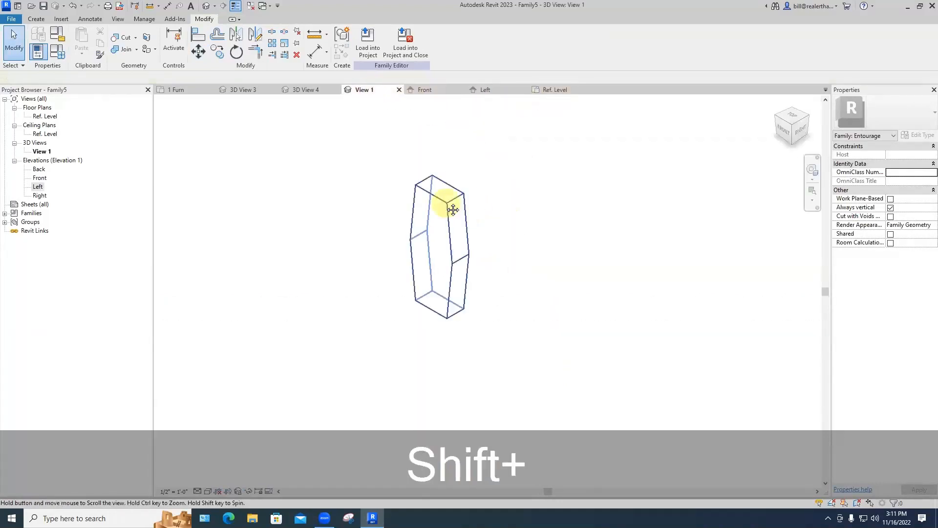
{"action": "middle_click_drag", "start_coordinate": [453, 210], "coordinate": [425, 168], "text": "shift"}
{"action": "scroll", "coordinate": [430, 231], "scroll_direction": "up", "scroll_amount": 5}
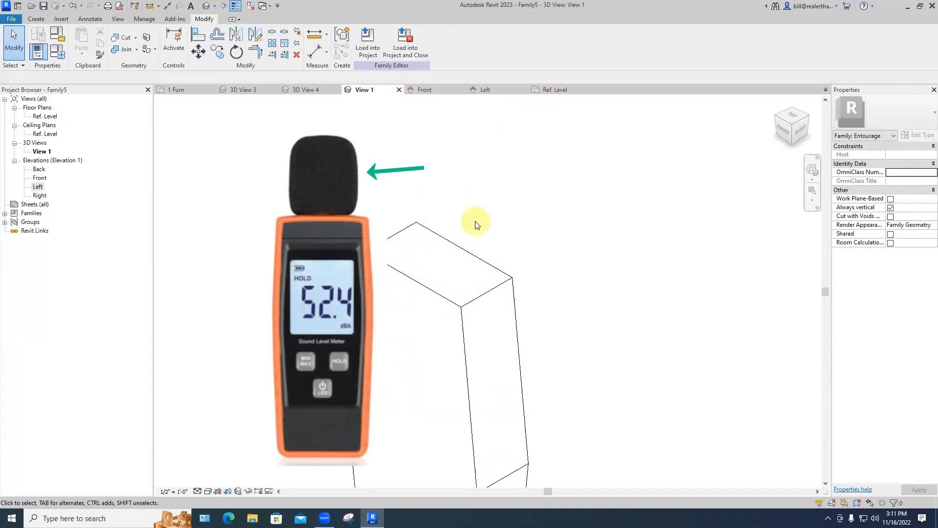
{"action": "scroll", "coordinate": [493, 219], "scroll_direction": "down", "scroll_amount": 1}
{"action": "middle_click_drag", "start_coordinate": [493, 220], "coordinate": [566, 148]}
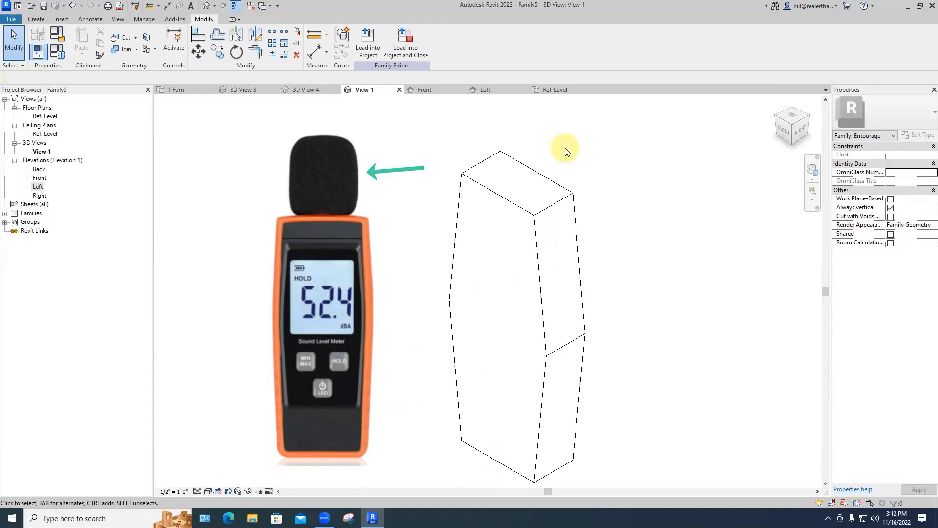
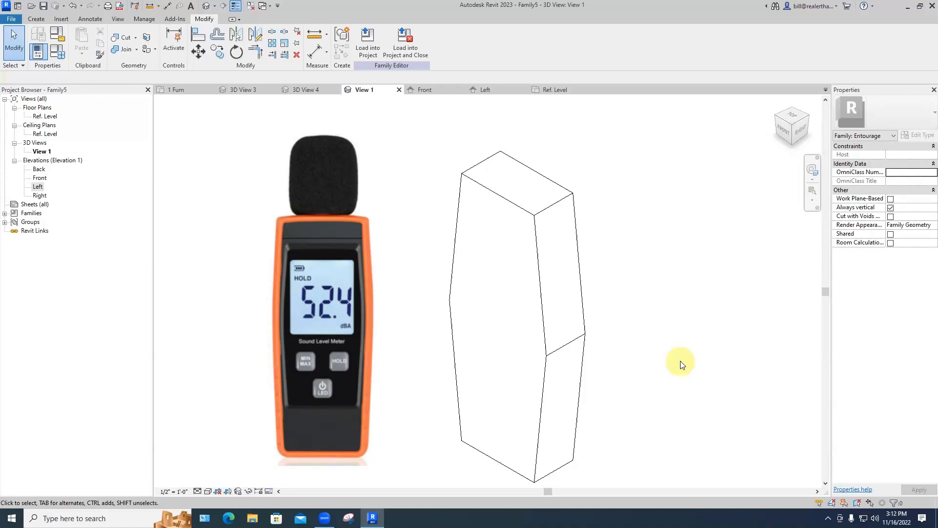
Step: Orbit the 3D view until the box body's top face is visible
{"action": "middle_click_drag", "start_coordinate": [684, 371], "coordinate": [506, 183], "text": "shift"}
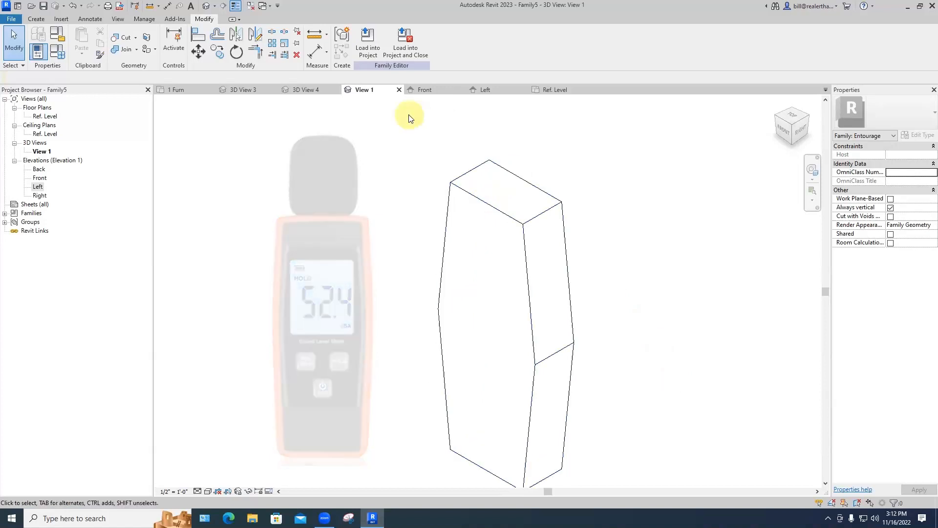
Step: Start a solid extrusion with the box's top face as its work plane
{"action": "left_click", "coordinate": [36, 19]}
{"action": "left_click", "coordinate": [82, 41]}
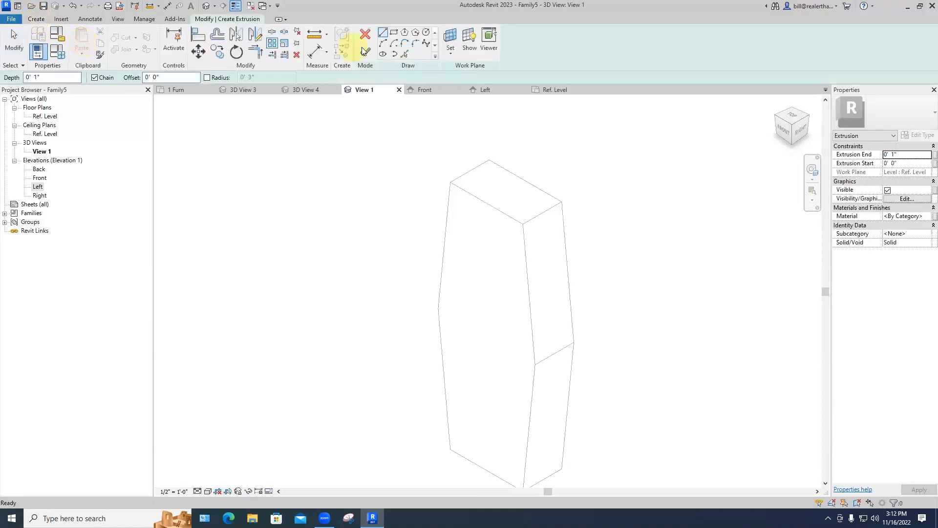
{"action": "left_click", "coordinate": [450, 41]}
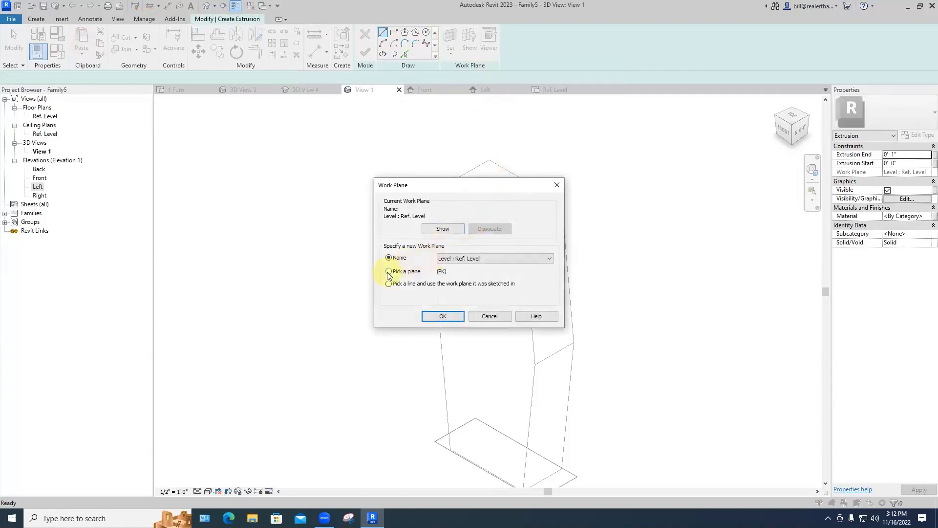
{"action": "left_click", "coordinate": [389, 272]}
{"action": "left_click", "coordinate": [442, 316]}
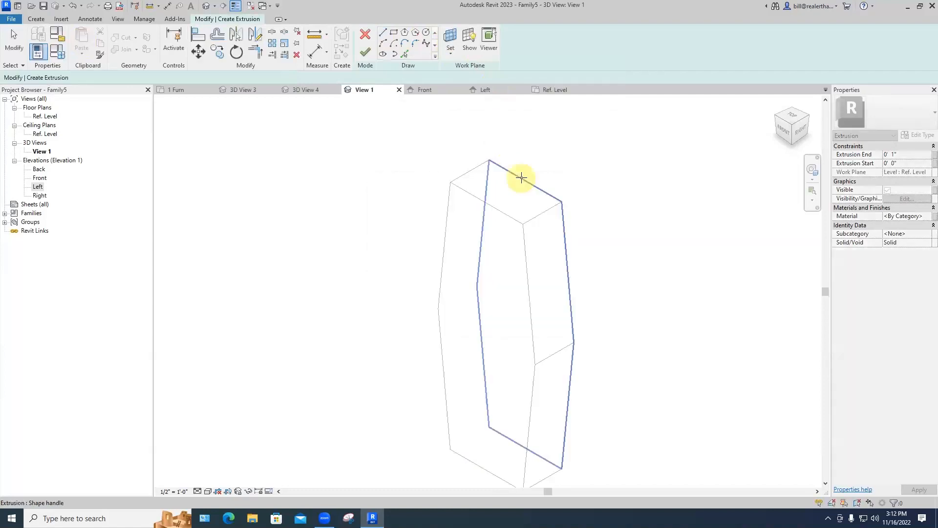
{"action": "left_click", "coordinate": [517, 179]}
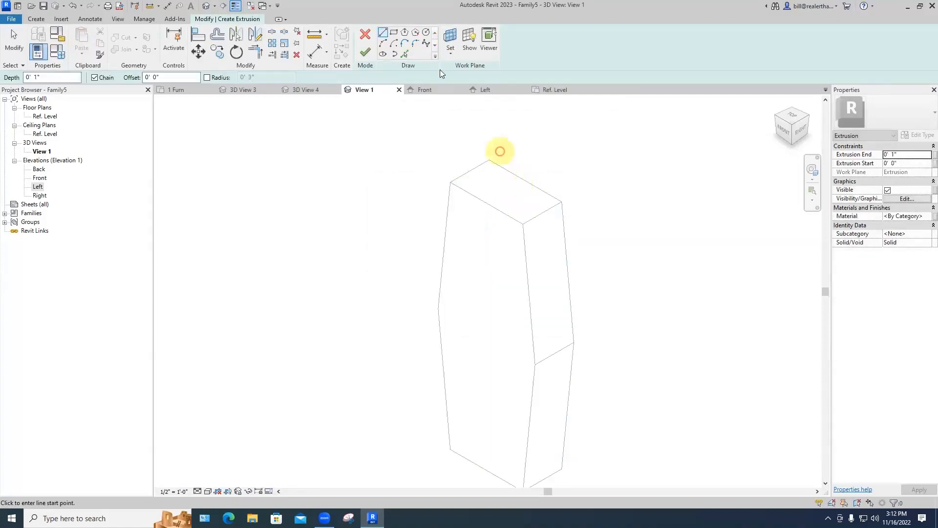
Step: Sketch a circle on the top face and finish it as a short cylinder
{"action": "left_click", "coordinate": [426, 32]}
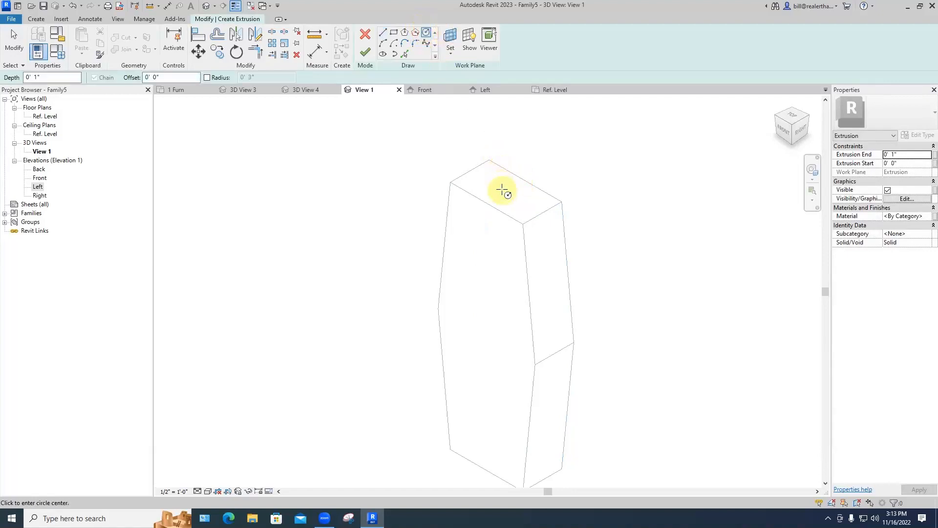
{"action": "left_click", "coordinate": [502, 190]}
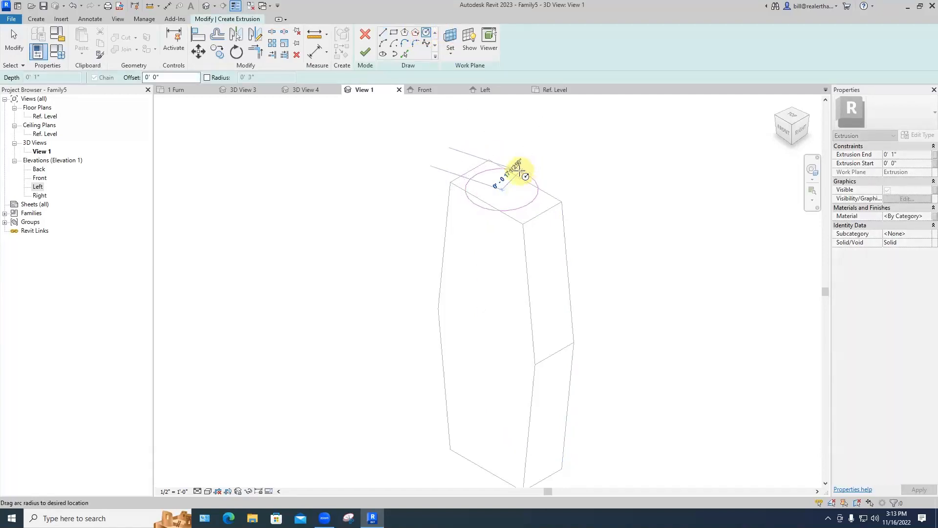
{"action": "left_click", "coordinate": [518, 168]}
{"action": "left_click", "coordinate": [364, 52]}
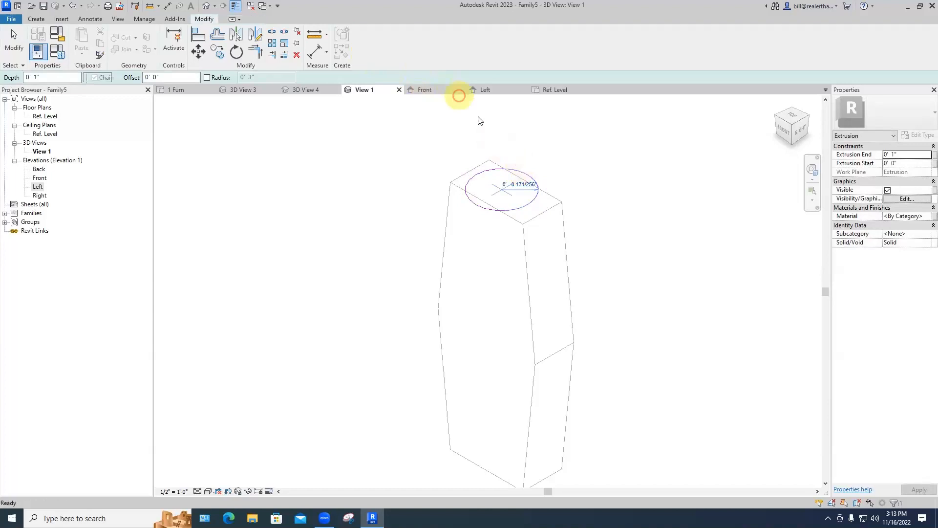
{"action": "left_click", "coordinate": [573, 158]}
{"action": "left_click", "coordinate": [615, 158]}
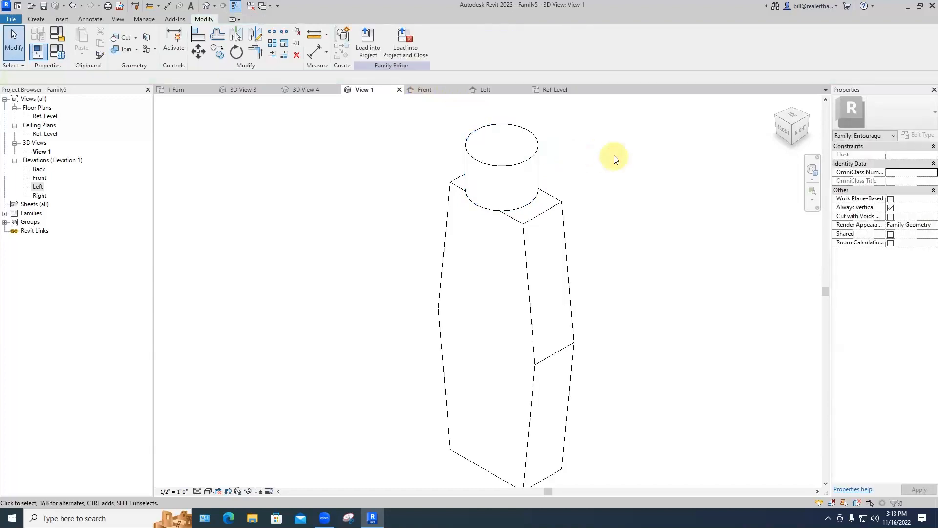
Step: Orbit, pan and zoom the view around the new cylinder
{"action": "middle_click_drag", "start_coordinate": [620, 153], "coordinate": [634, 139], "text": "shift"}
{"action": "middle_click_drag", "start_coordinate": [549, 158], "coordinate": [511, 141]}
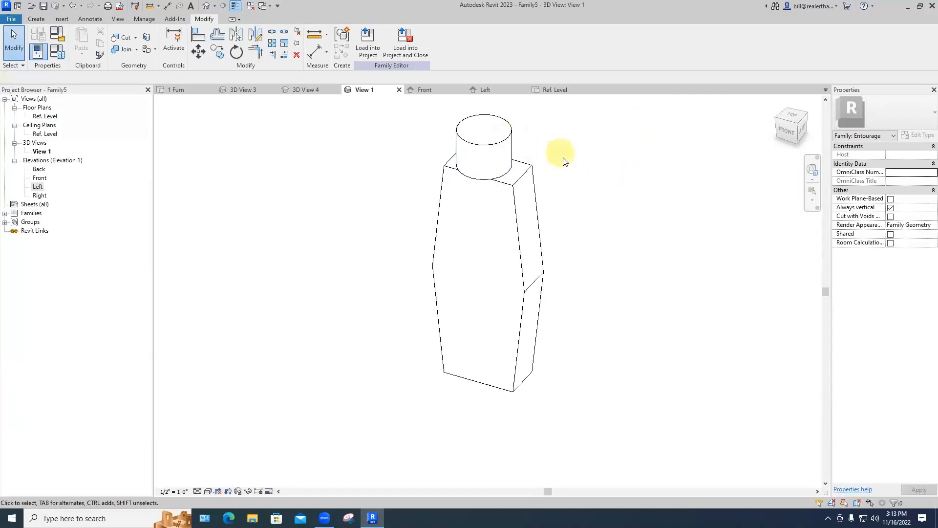
{"action": "scroll", "coordinate": [538, 162], "scroll_direction": "up", "scroll_amount": 4}
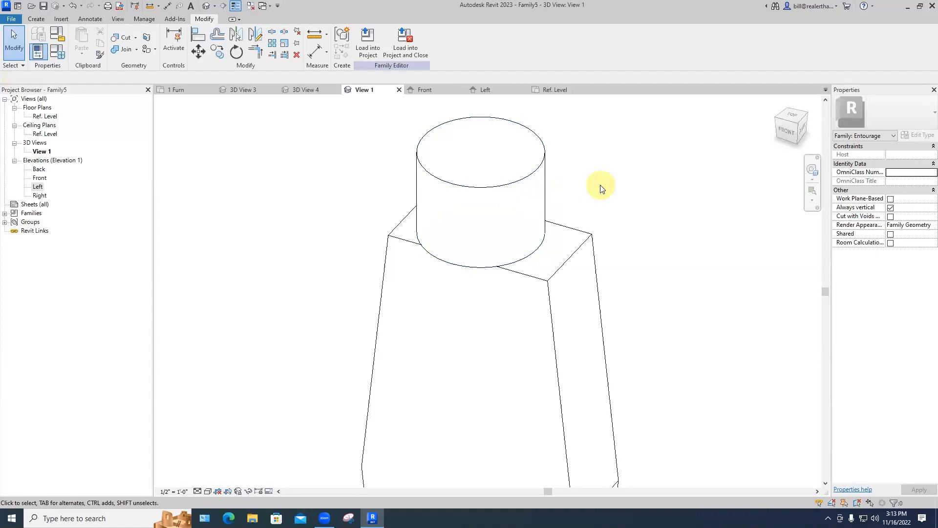
{"action": "middle_click_drag", "start_coordinate": [602, 189], "coordinate": [621, 223]}
{"action": "left_click", "coordinate": [36, 18]}
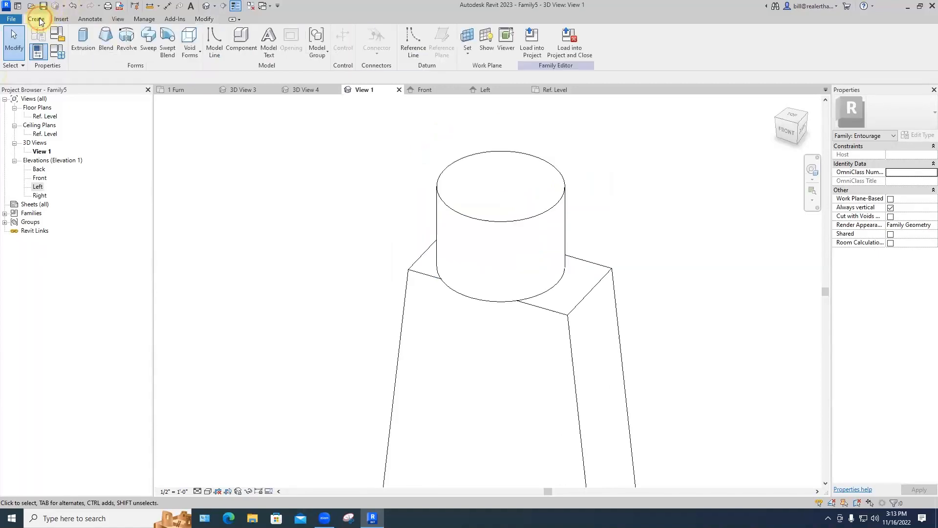
Step: Start a void sweep and pick the cylinder's top circular edge as its path
{"action": "left_click", "coordinate": [191, 54]}
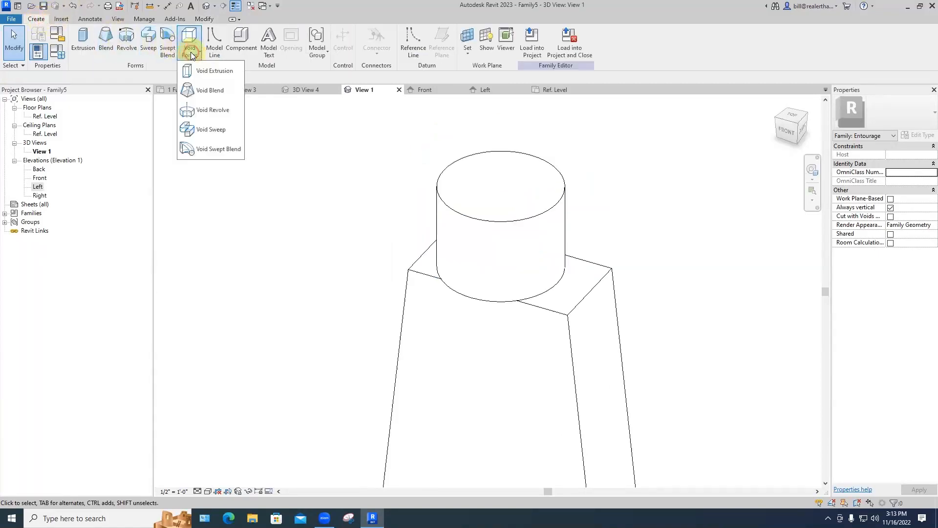
{"action": "left_click", "coordinate": [210, 129]}
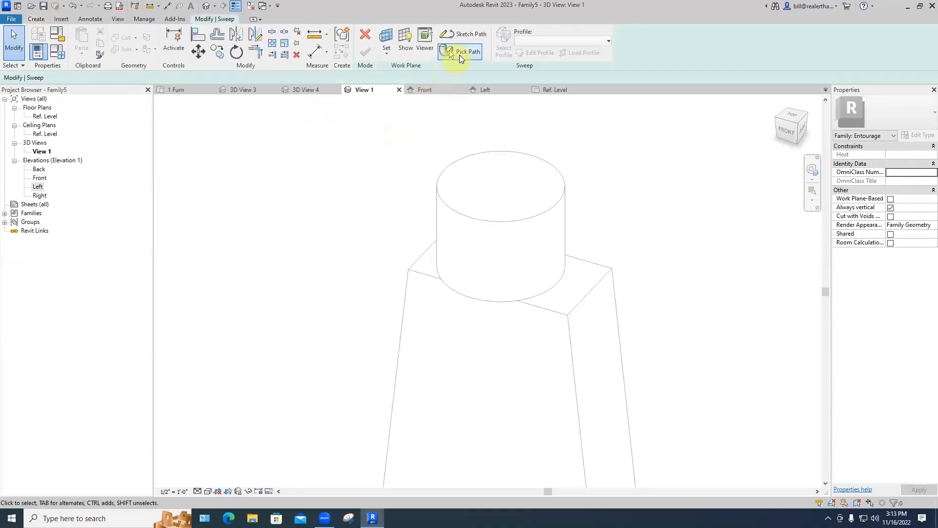
{"action": "left_click", "coordinate": [460, 52]}
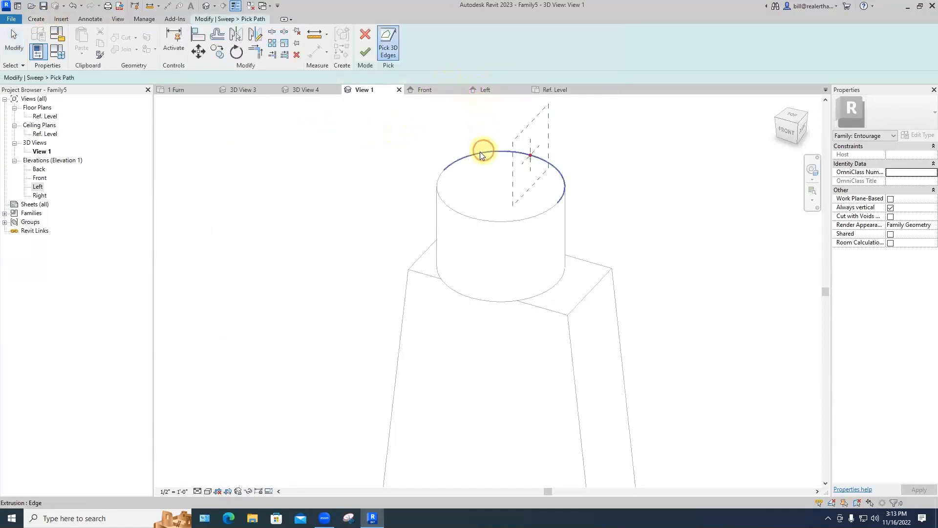
{"action": "left_click", "coordinate": [480, 154]}
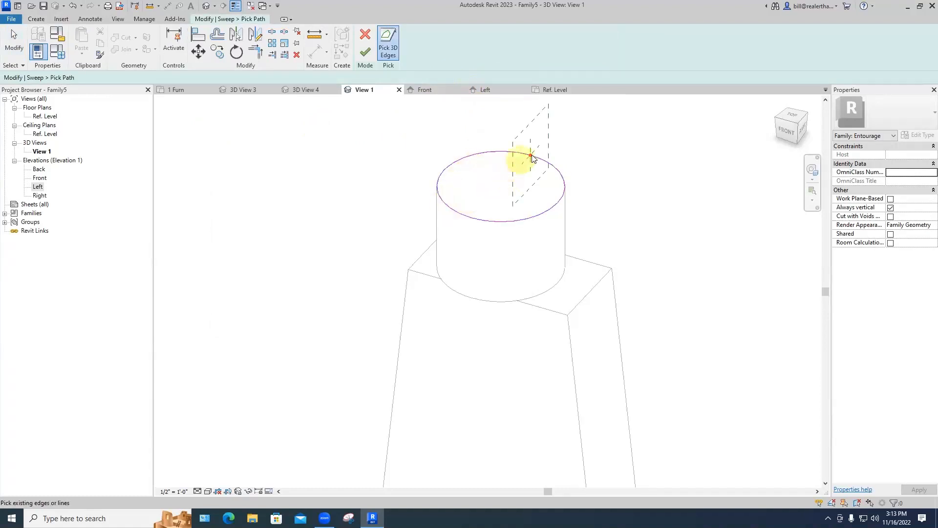
{"action": "scroll", "coordinate": [533, 157], "scroll_direction": "up", "scroll_amount": 5}
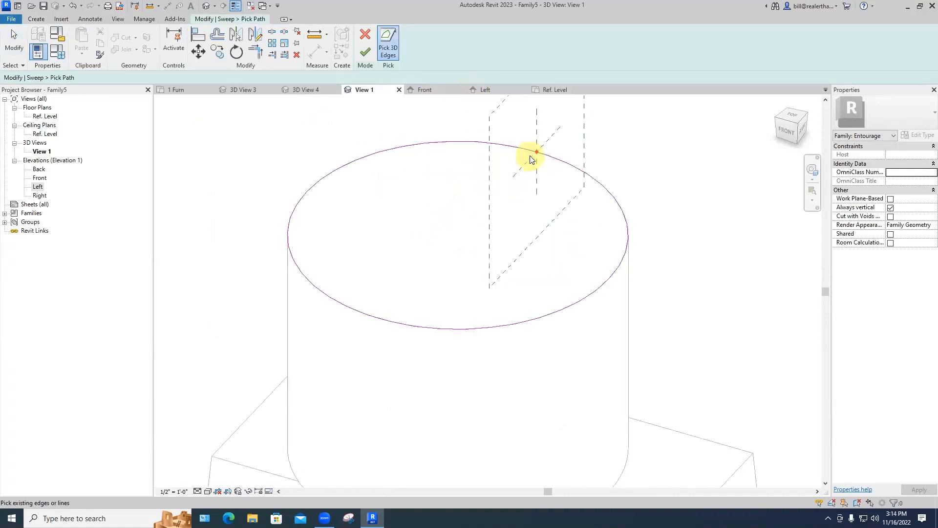
{"action": "scroll", "coordinate": [537, 159], "scroll_direction": "up", "scroll_amount": 2}
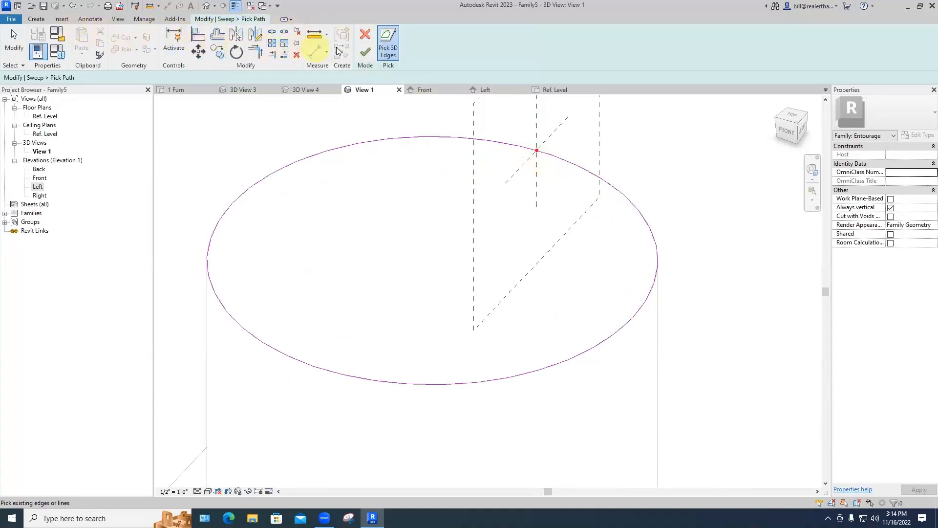
{"action": "left_click", "coordinate": [363, 51]}
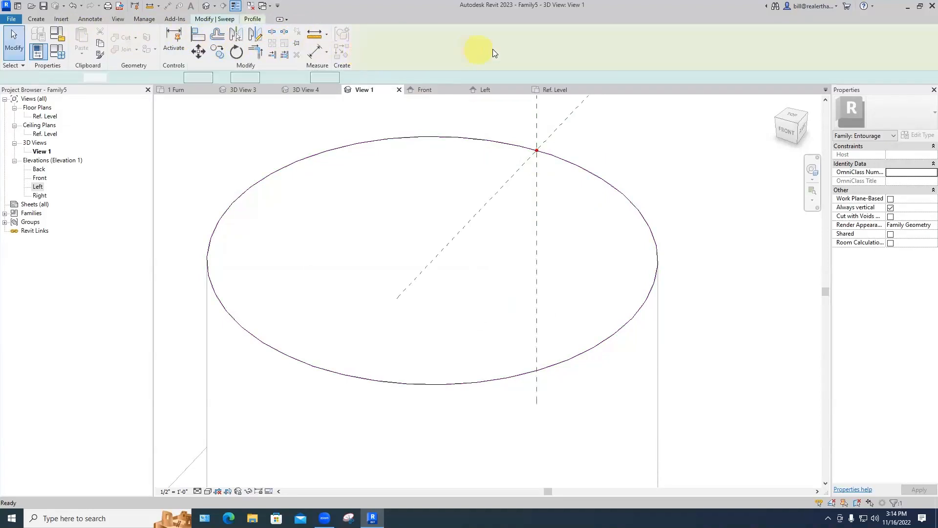
{"action": "left_click", "coordinate": [228, 20]}
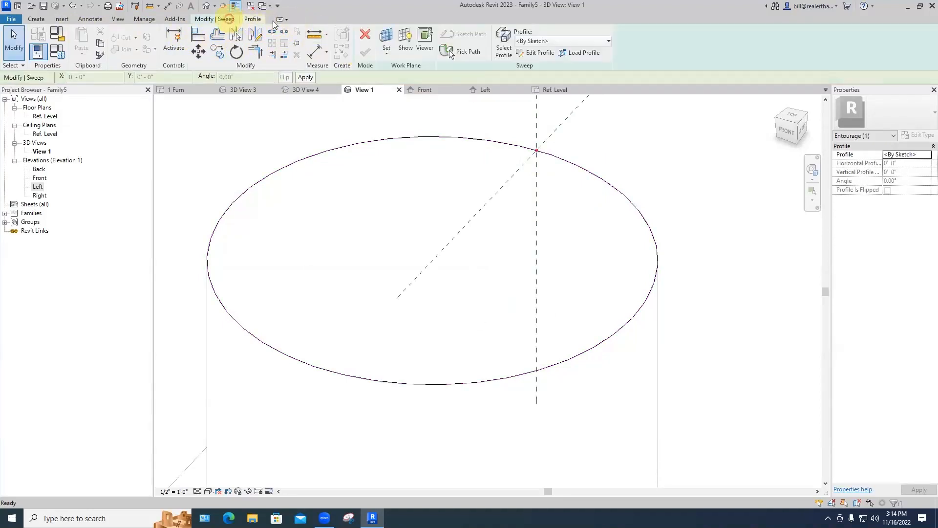
Step: Edit the sweep profile and draw two 1/4" lines from the path point
{"action": "left_click", "coordinate": [527, 53]}
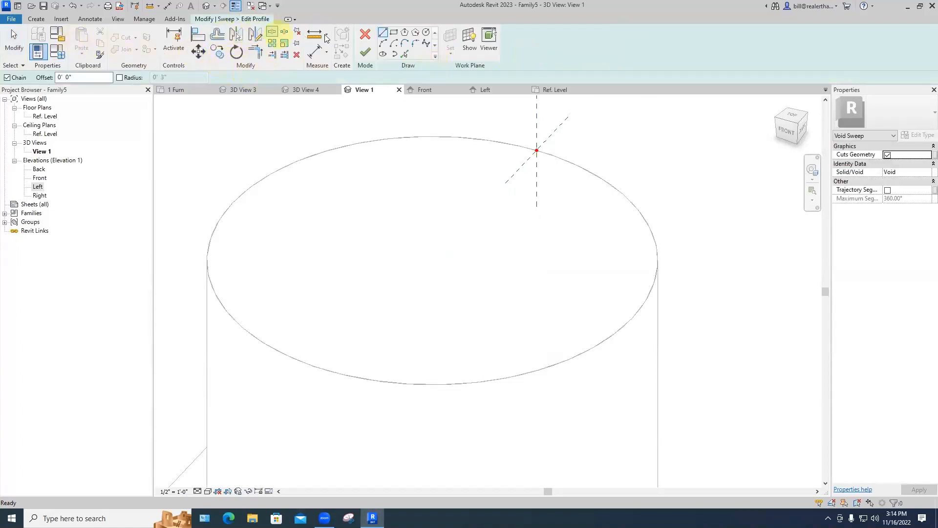
{"action": "left_click", "coordinate": [383, 33]}
{"action": "left_click", "coordinate": [536, 150]}
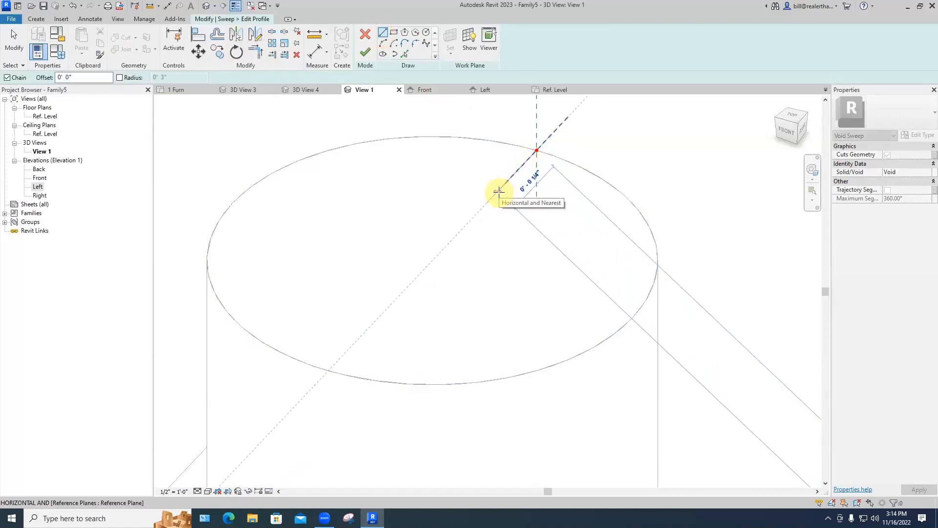
{"action": "type", "text": "1/4\""}
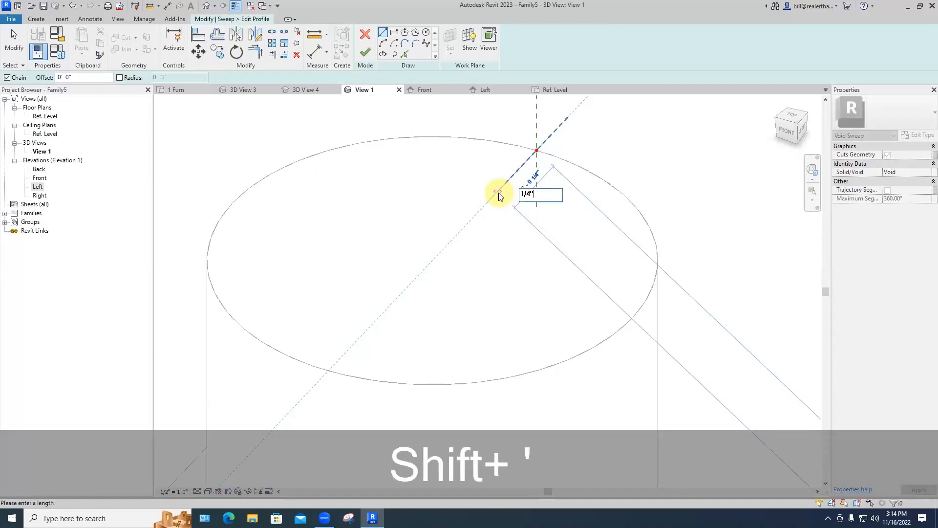
{"action": "key", "text": "Return"}
{"action": "key", "text": "Escape"}
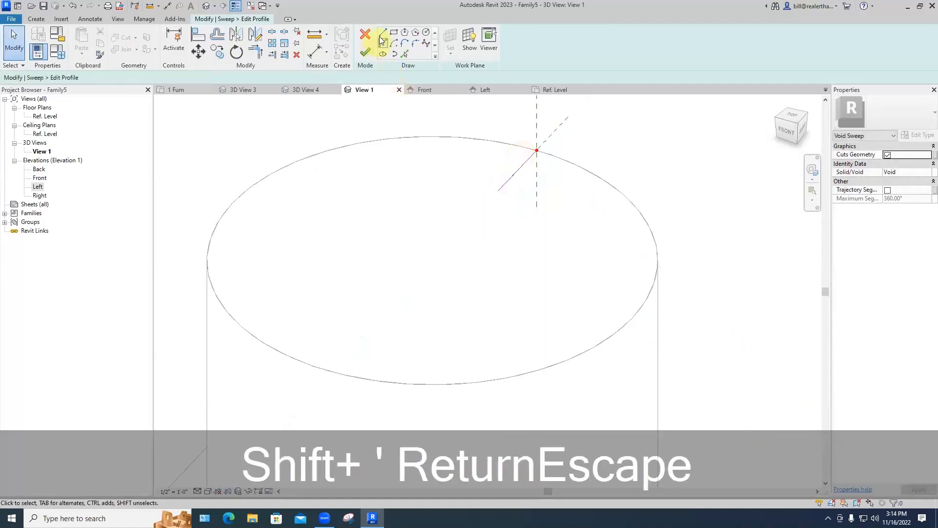
{"action": "left_click", "coordinate": [382, 33]}
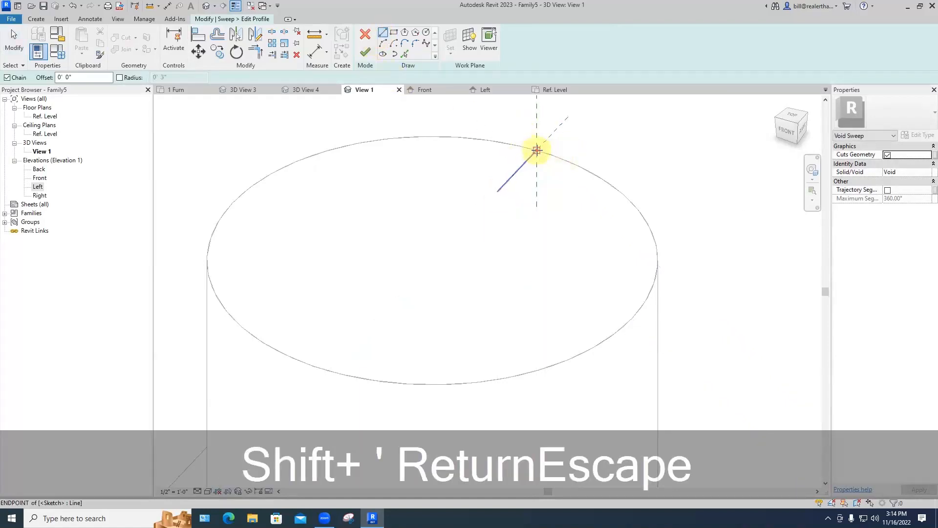
{"action": "left_click", "coordinate": [537, 150]}
{"action": "type", "text": "1"}
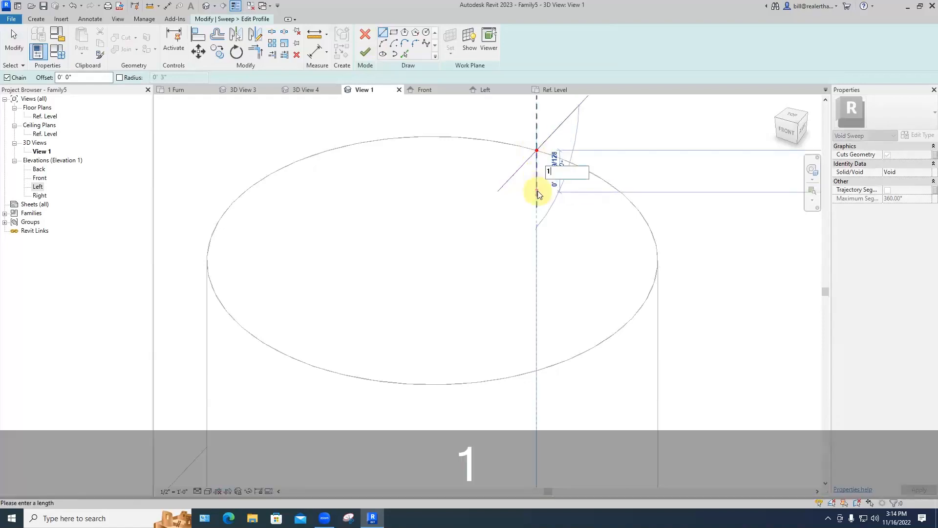
{"action": "type", "text": "/4\""}
{"action": "key", "text": "Return"}
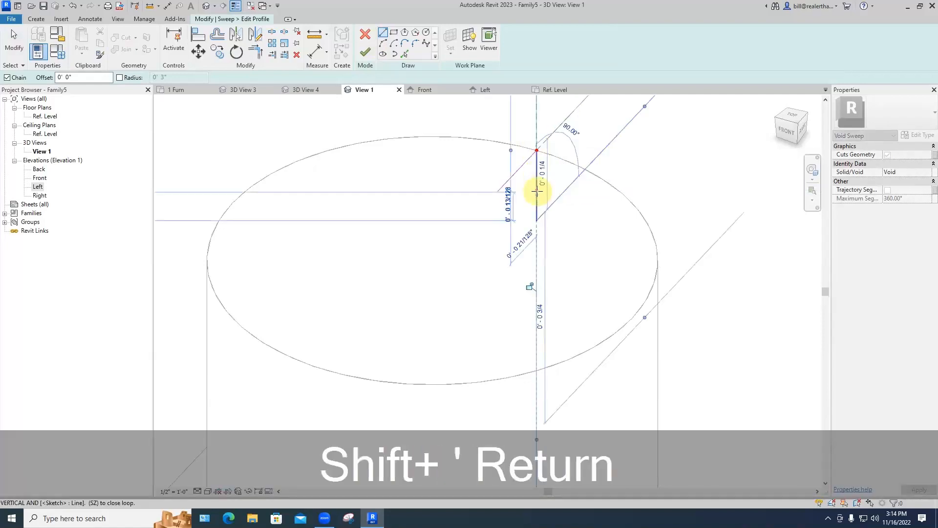
{"action": "key", "text": "Escape"}
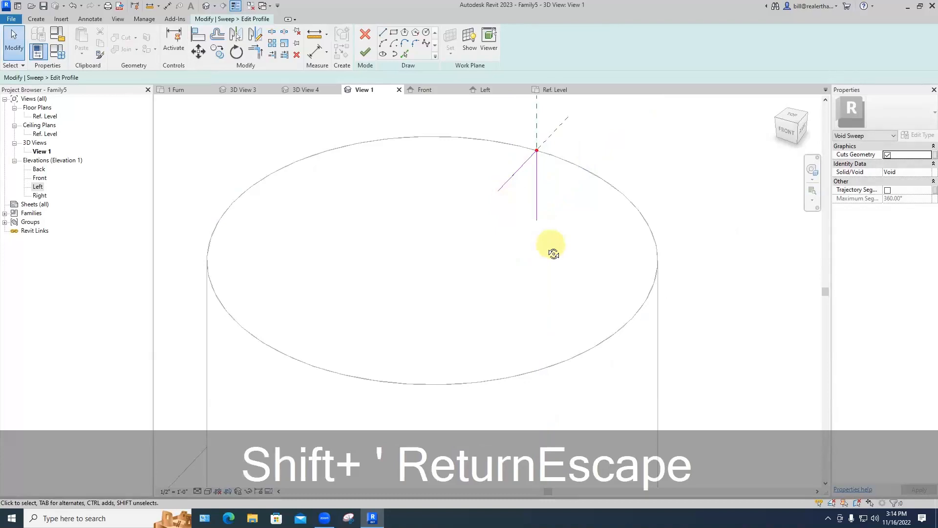
Step: Sketch a closing arc for the profile, then delete the misdrawn arc
{"action": "middle_click_drag", "start_coordinate": [554, 254], "coordinate": [488, 220], "text": "shift"}
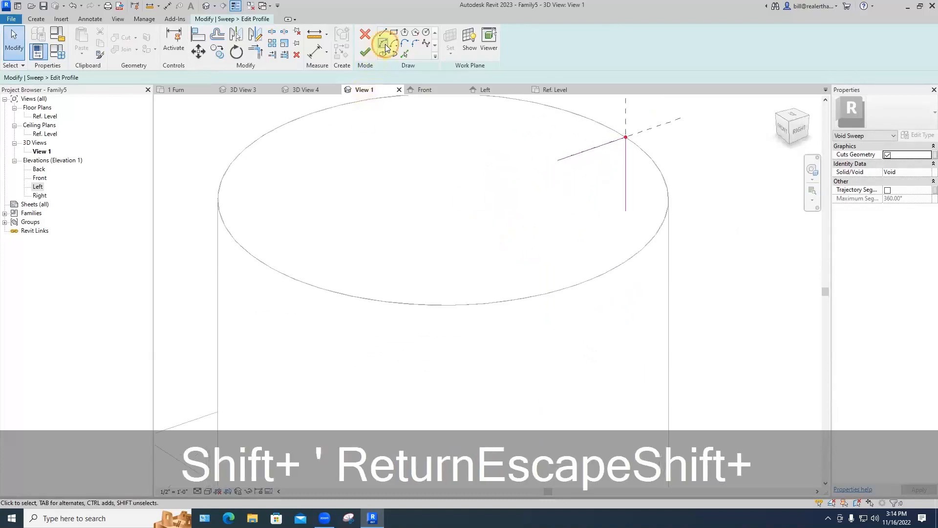
{"action": "left_click", "coordinate": [384, 45]}
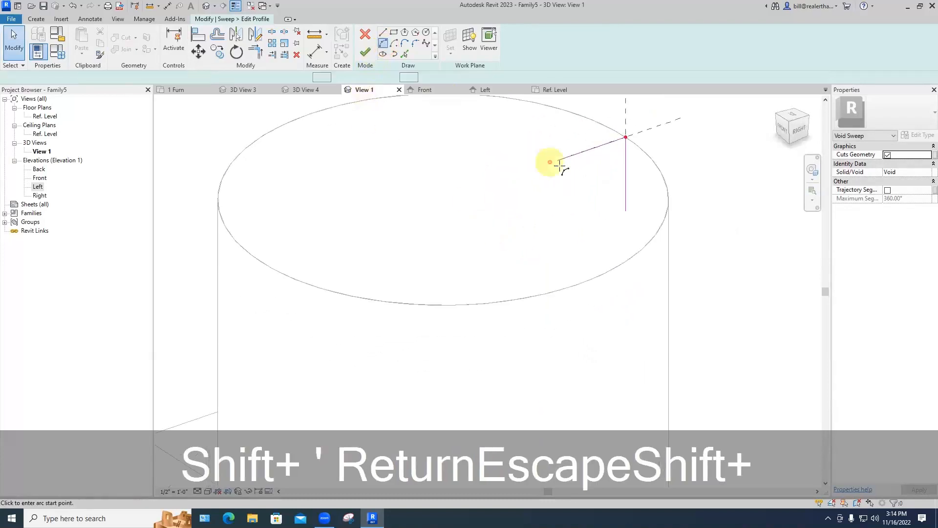
{"action": "left_click", "coordinate": [626, 212]}
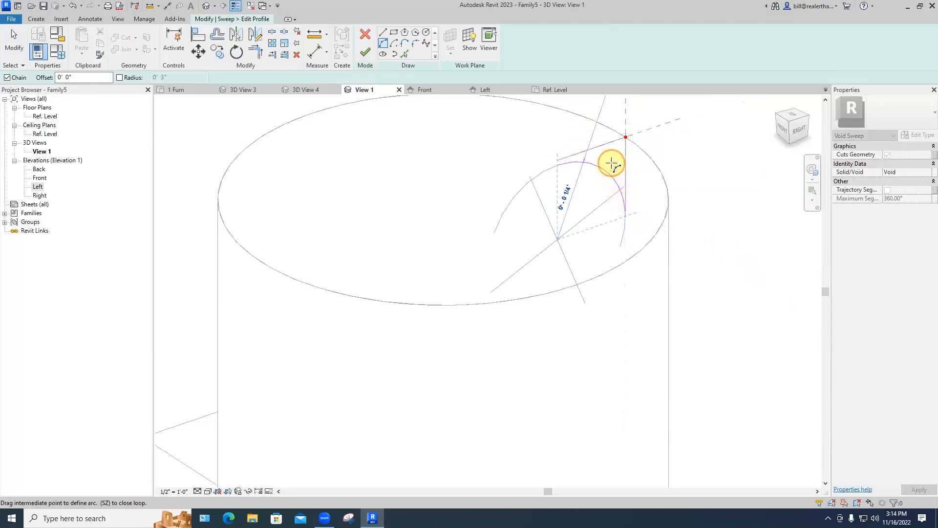
{"action": "left_click", "coordinate": [611, 172]}
{"action": "key", "text": "Escape"}
{"action": "key", "text": "Escape"}
{"action": "key", "text": "Escape"}
{"action": "middle_click_drag", "start_coordinate": [591, 188], "coordinate": [561, 212]}
{"action": "scroll", "coordinate": [560, 212], "scroll_direction": "up", "scroll_amount": 1}
{"action": "left_click", "coordinate": [570, 189]}
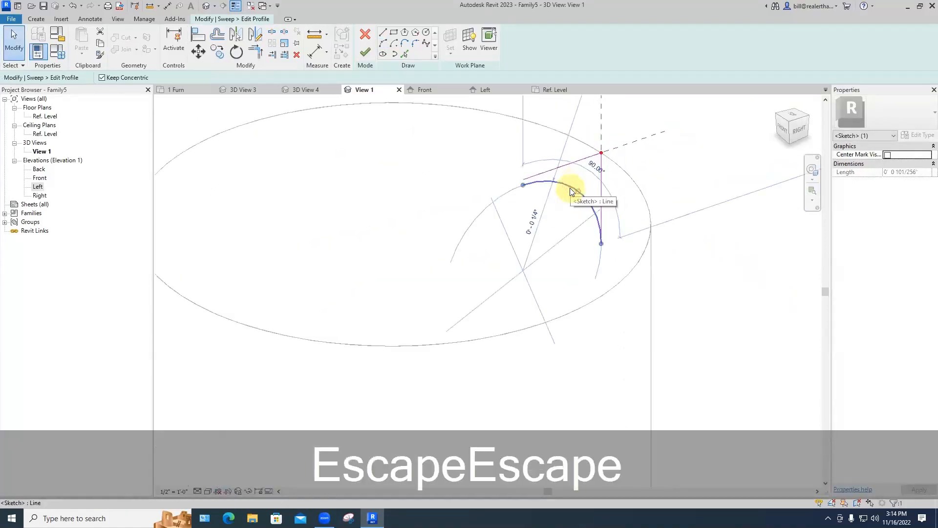
{"action": "key", "text": "BackSpace"}
{"action": "left_click", "coordinate": [600, 197]}
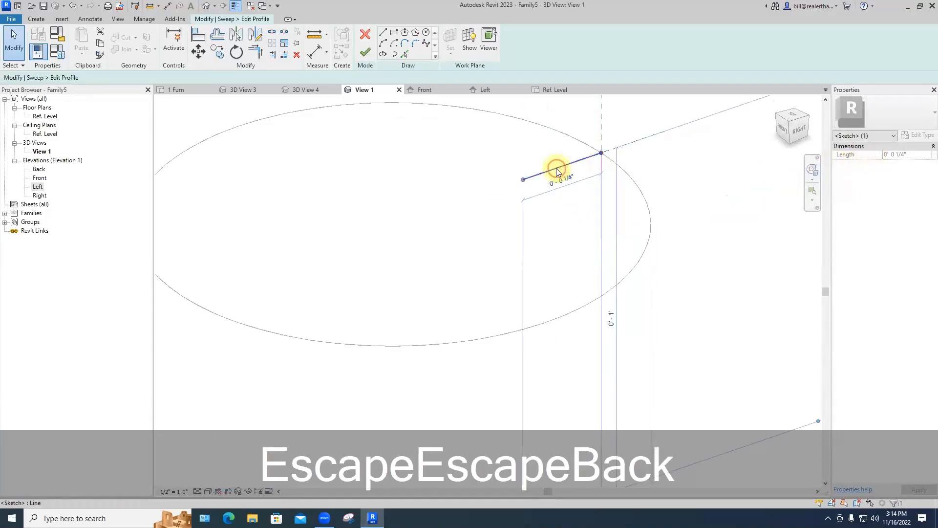
{"action": "key", "text": "Escape"}
{"action": "key", "text": "Escape"}
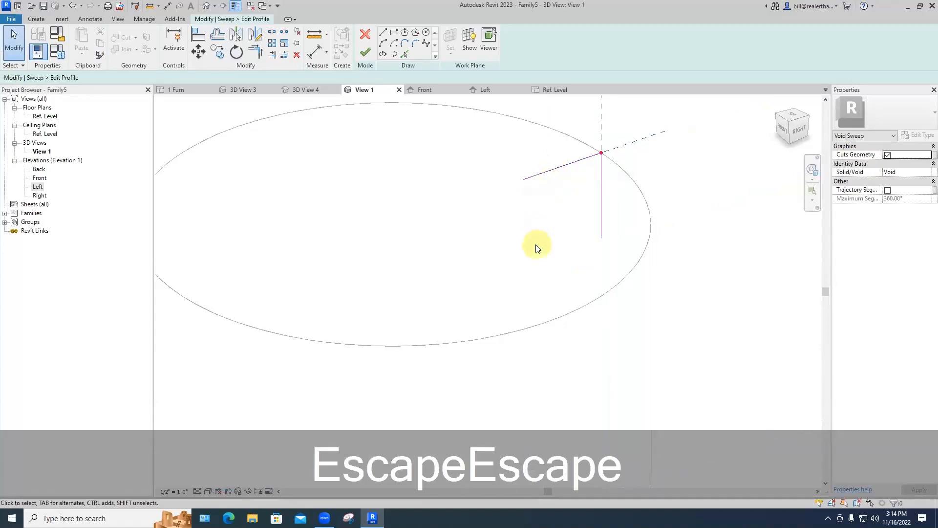
Step: Draw a new arc from the short line's end to the vertical line, closing the profile
{"action": "mouse_move", "coordinate": [537, 246]}
{"action": "middle_mouse_down", "text": "shift"}
{"action": "mouse_move", "coordinate": [484, 218]}
{"action": "mouse_move", "coordinate": [492, 230]}
{"action": "mouse_move", "coordinate": [517, 226]}
{"action": "middle_mouse_up", "text": "shift"}
{"action": "left_click", "coordinate": [386, 45]}
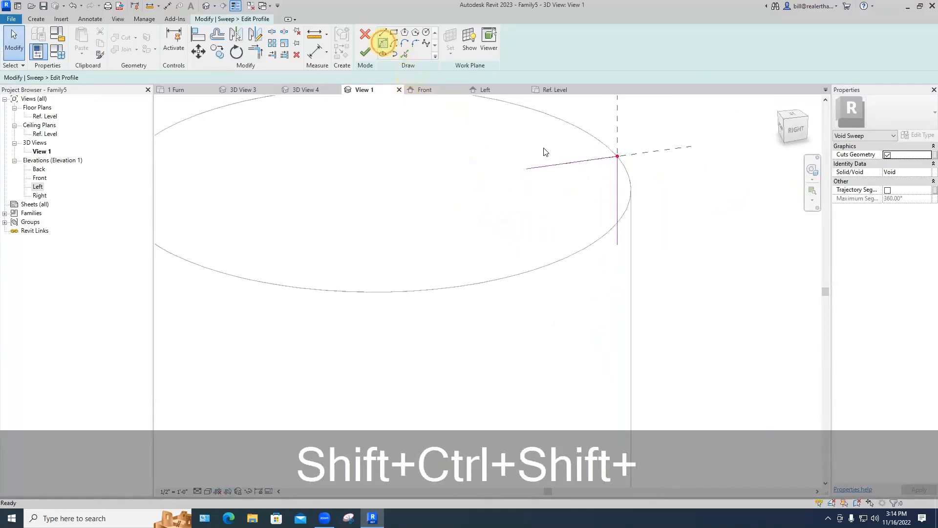
{"action": "left_click", "coordinate": [527, 169]}
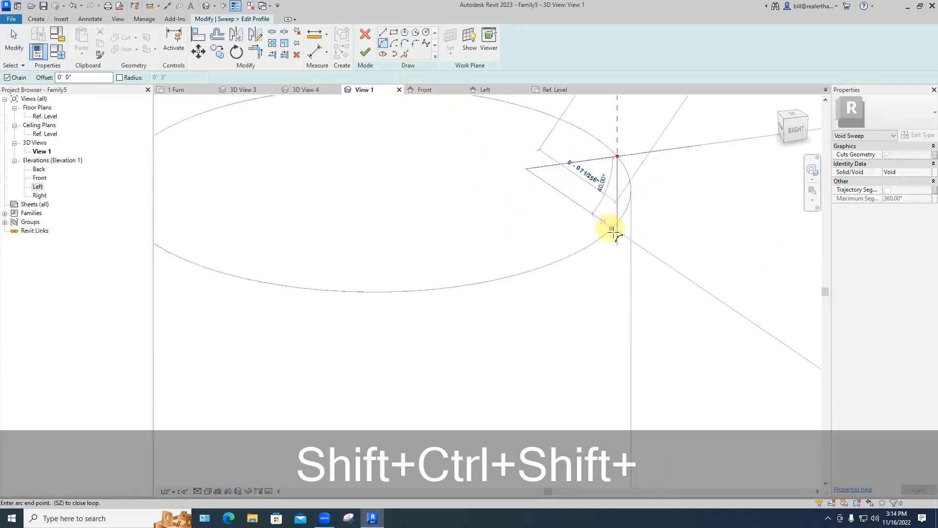
{"action": "left_click", "coordinate": [617, 239]}
{"action": "left_click", "coordinate": [596, 195]}
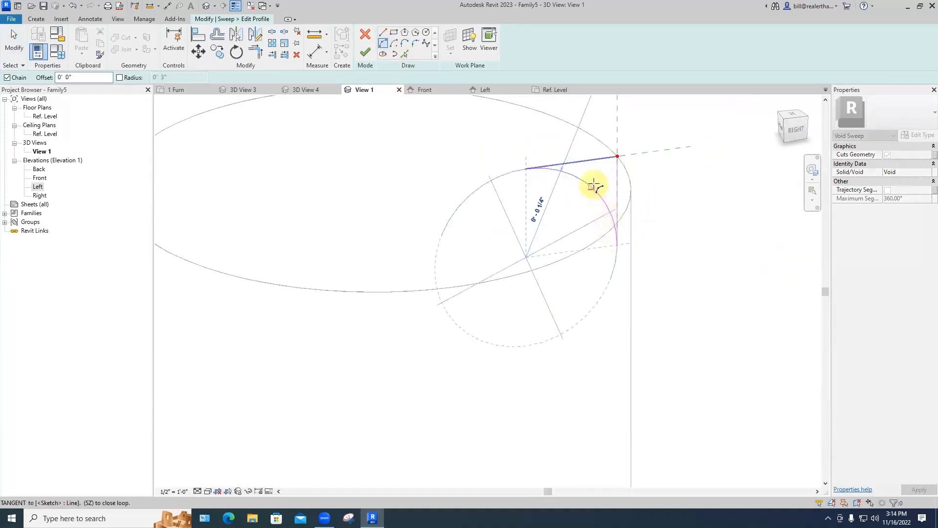
{"action": "key", "text": "Escape"}
{"action": "key", "text": "Escape"}
{"action": "scroll", "coordinate": [614, 174], "scroll_direction": "down", "scroll_amount": 3}
{"action": "middle_click_drag", "start_coordinate": [619, 229], "coordinate": [686, 235], "text": "shift"}
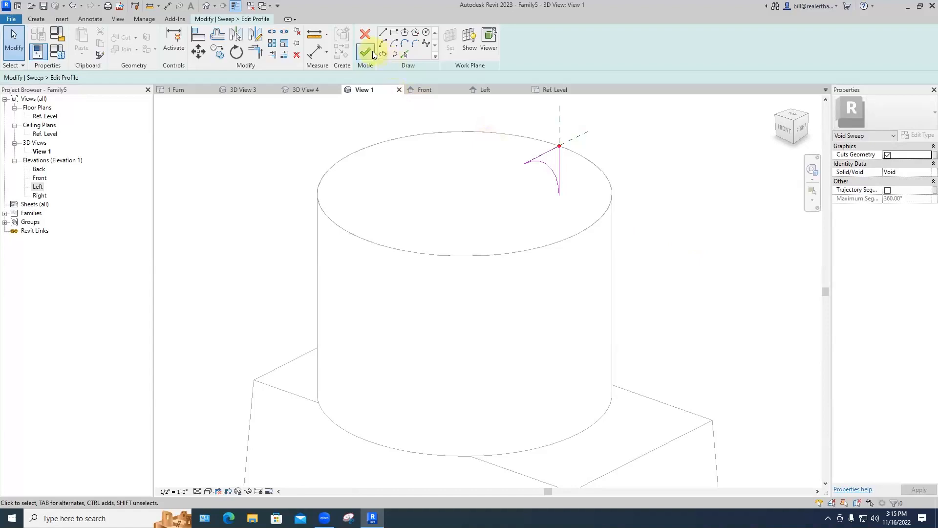
Step: Finish the profile and the void sweep, rounding off the cylinder's top edge
{"action": "left_click", "coordinate": [370, 51]}
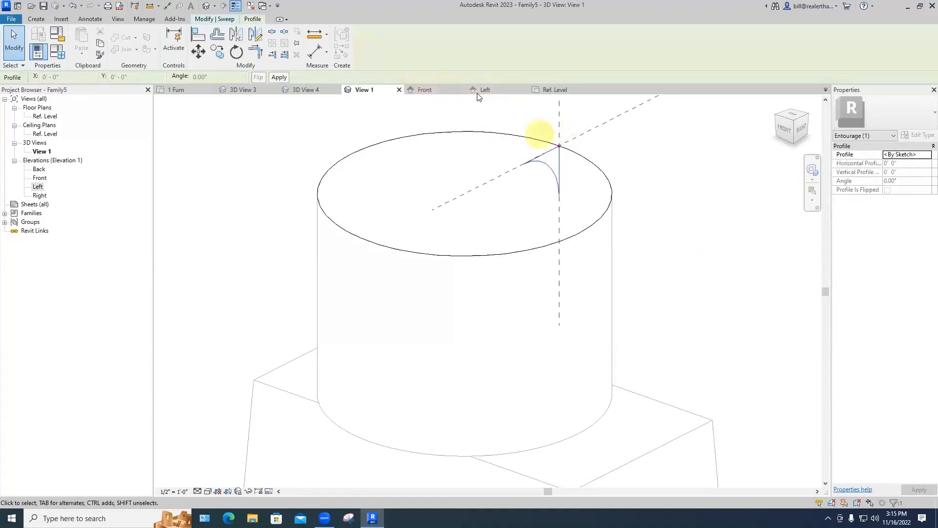
{"action": "left_click", "coordinate": [229, 20]}
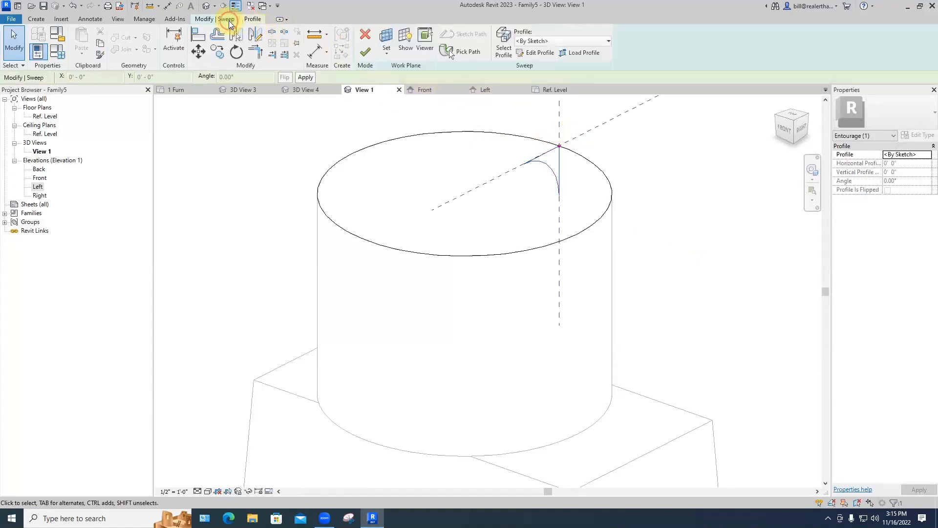
{"action": "left_click", "coordinate": [365, 53]}
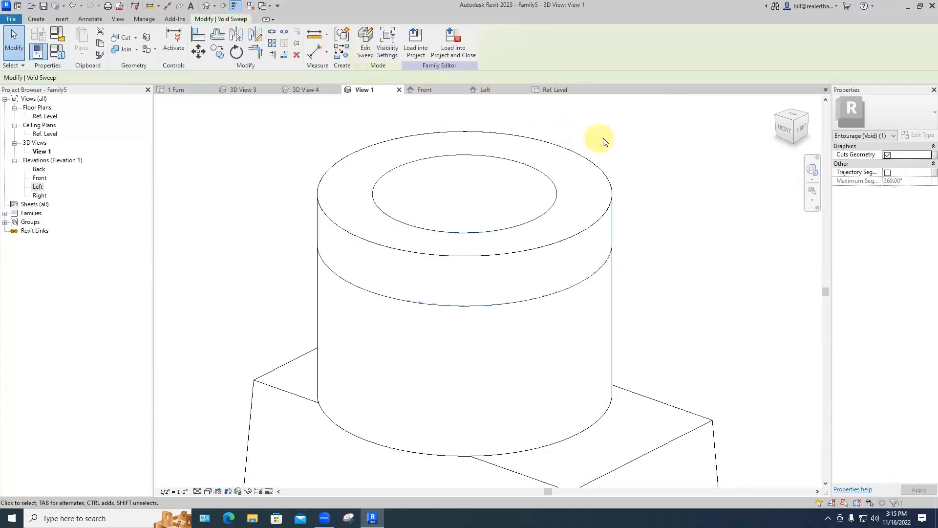
{"action": "left_click", "coordinate": [655, 165]}
{"action": "scroll", "coordinate": [660, 196], "scroll_direction": "down", "scroll_amount": 2}
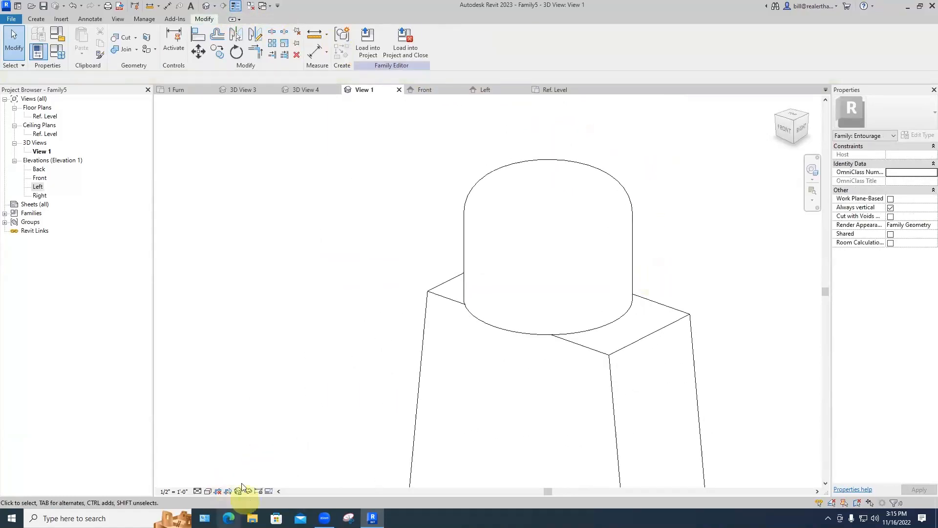
Step: Set the visual style to Consistent Colors and inspect the shaded meter
{"action": "left_click", "coordinate": [207, 492]}
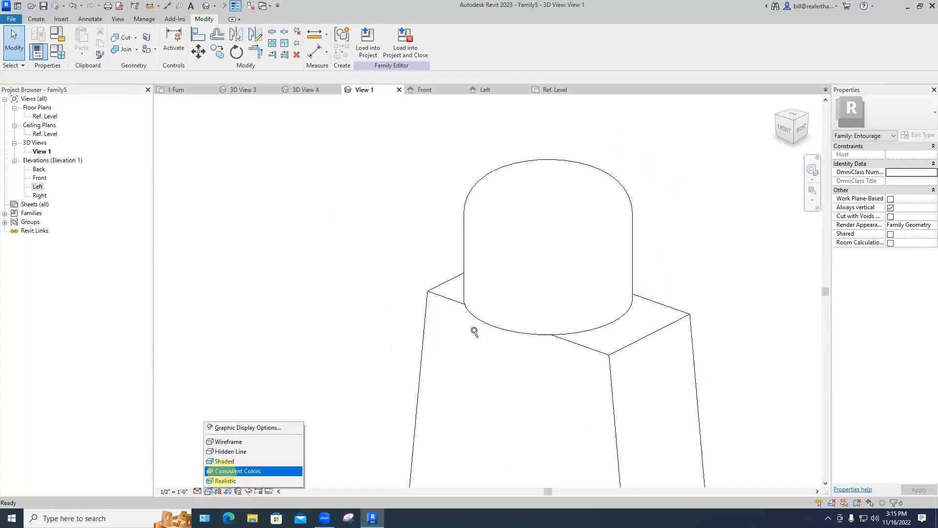
{"action": "left_click", "coordinate": [224, 462]}
{"action": "scroll", "coordinate": [496, 306], "scroll_direction": "down", "scroll_amount": 6, "text": "ctrl"}
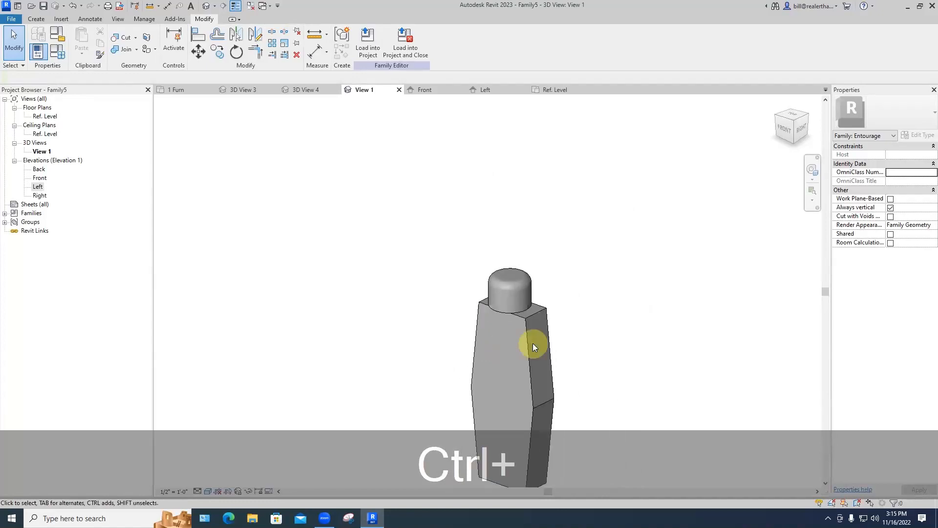
{"action": "left_click", "coordinate": [531, 345]}
{"action": "left_click", "coordinate": [605, 313]}
{"action": "scroll", "coordinate": [614, 327], "scroll_direction": "down", "scroll_amount": 2, "text": "ctrl"}
{"action": "middle_click_drag", "start_coordinate": [614, 327], "coordinate": [577, 270]}
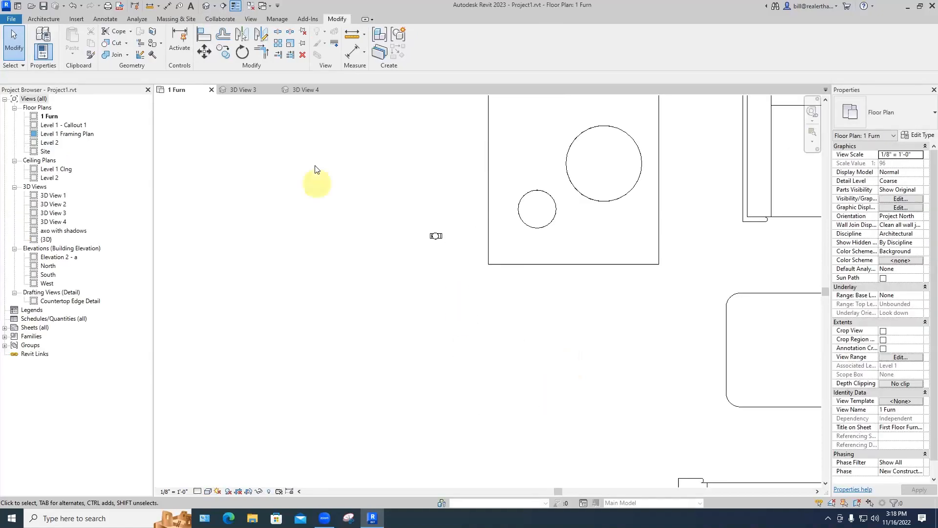
Step: In 3D View 3, set the meter's Offset from Host to 3' so it sits atop the cube
{"action": "left_click", "coordinate": [249, 93]}
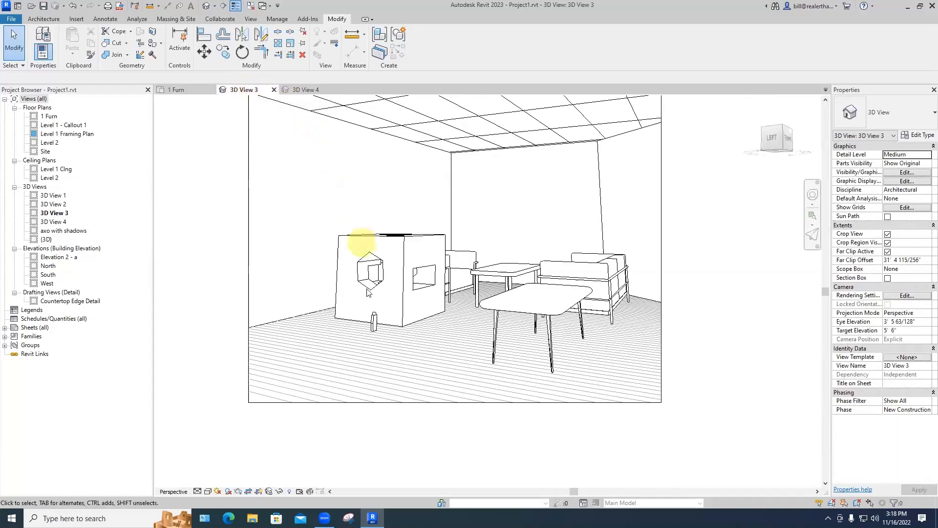
{"action": "scroll", "coordinate": [373, 314], "scroll_direction": "up", "scroll_amount": 2}
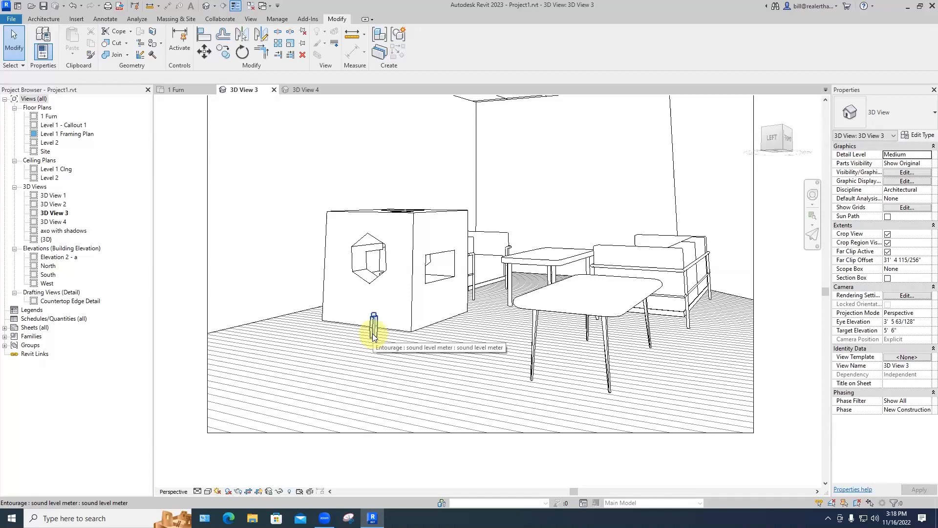
{"action": "left_click", "coordinate": [374, 335]}
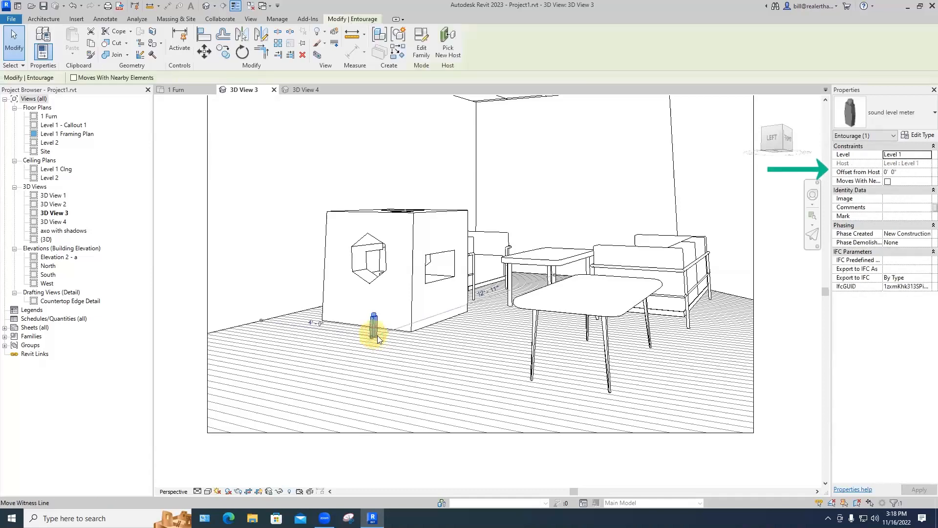
{"action": "left_click", "coordinate": [904, 173]}
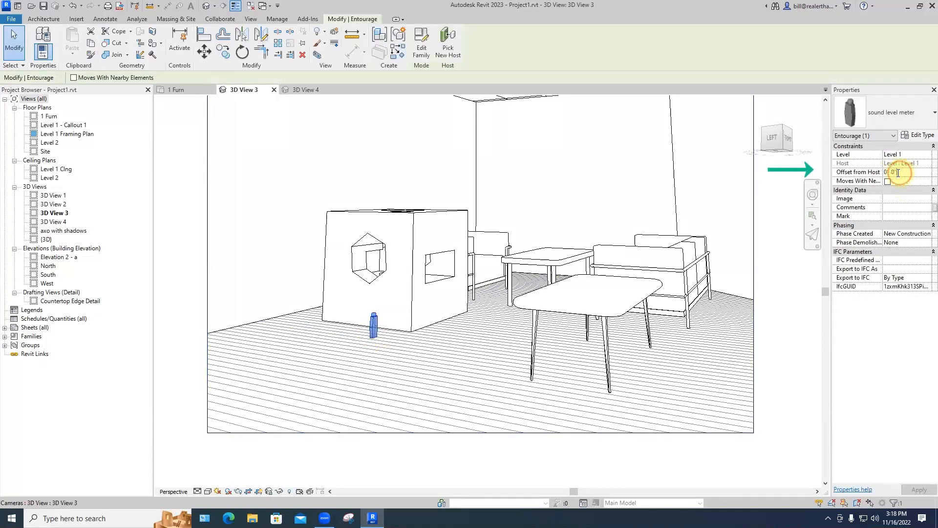
{"action": "type", "text": "3'"}
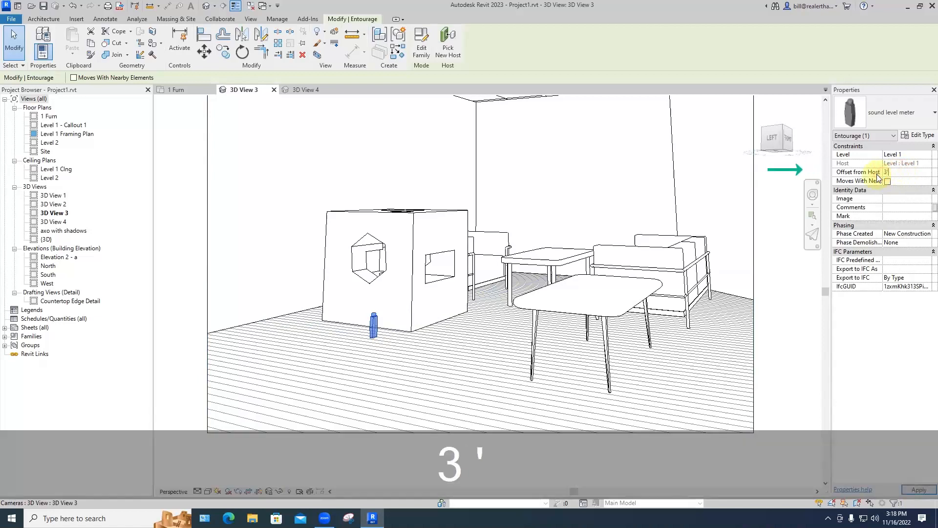
{"action": "key", "text": "Return"}
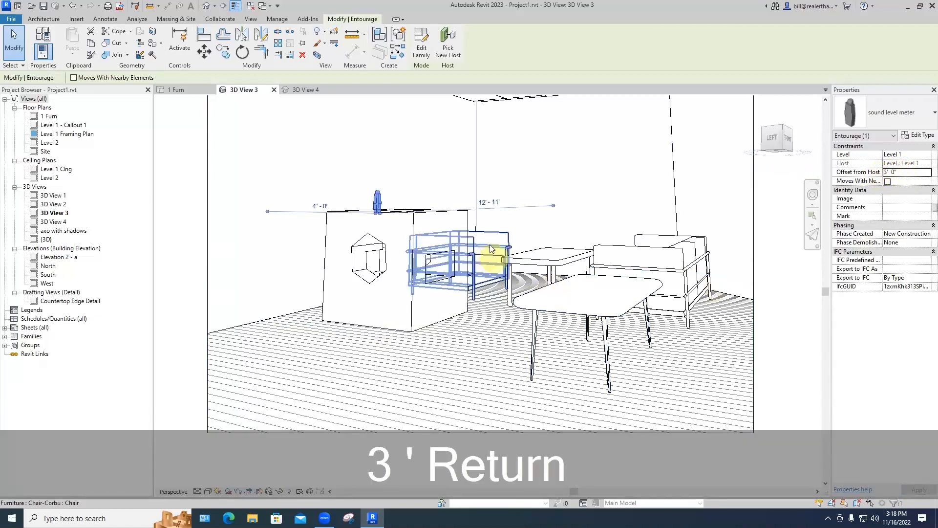
{"action": "left_click", "coordinate": [304, 90]}
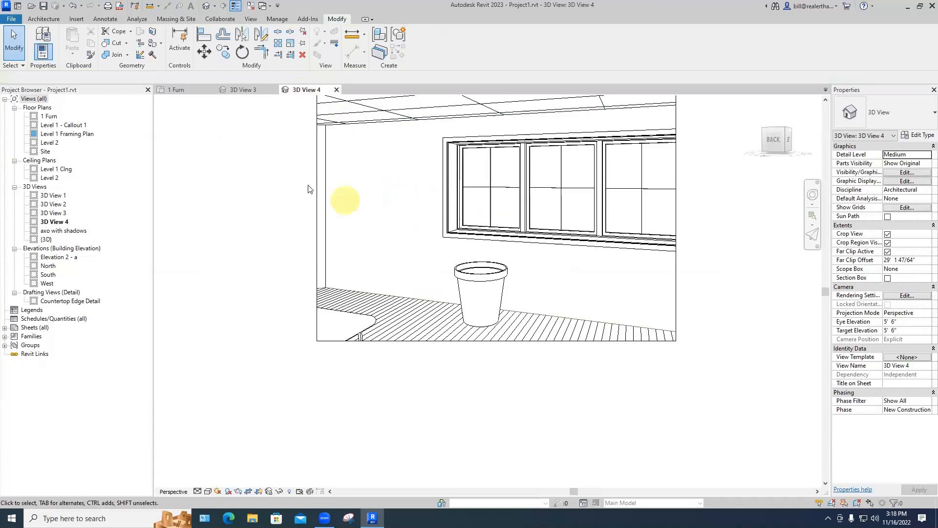
Step: Drag the meter right into the box outline on the 1 Furn floor plan
{"action": "left_click", "coordinate": [177, 90]}
{"action": "scroll", "coordinate": [435, 240], "scroll_direction": "up", "scroll_amount": 3}
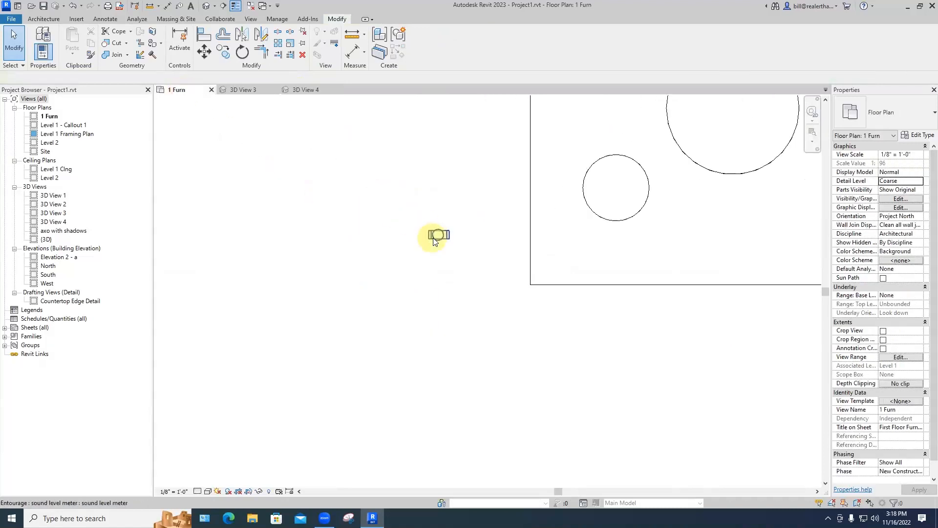
{"action": "left_click_drag", "start_coordinate": [435, 237], "coordinate": [743, 238]}
{"action": "left_click", "coordinate": [709, 264]}
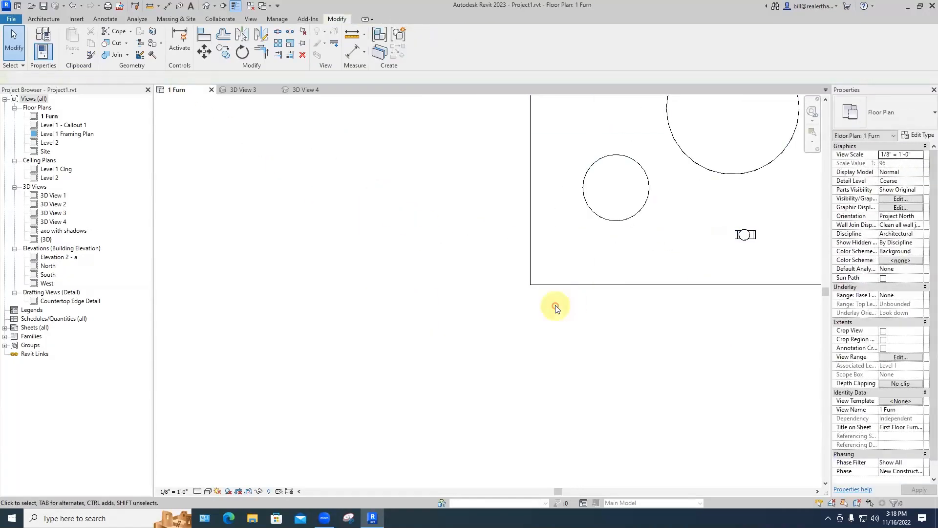
{"action": "left_click", "coordinate": [252, 89]}
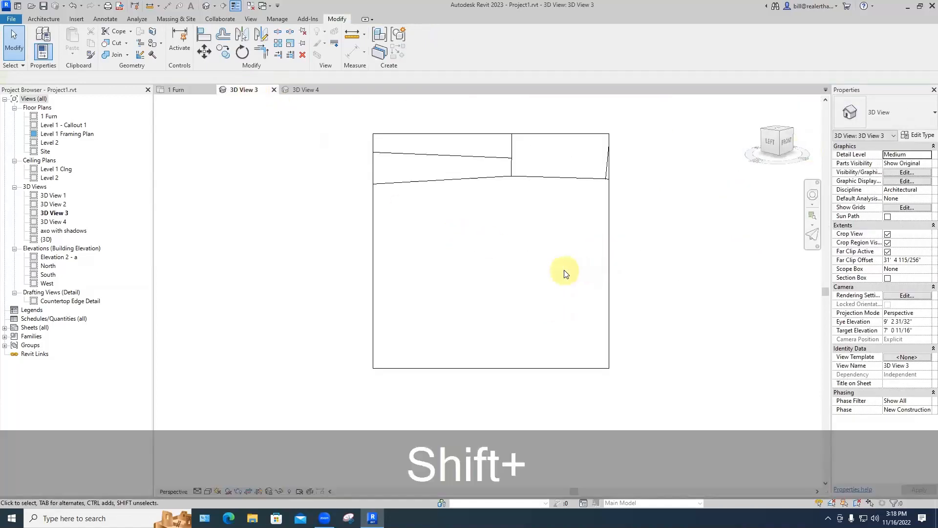
Step: Use the SteeringWheel Rewind history to restore the furnished-room camera view in 3D View 3
{"action": "key", "text": "shift+w"}
{"action": "left_click_drag", "start_coordinate": [588, 287], "coordinate": [489, 279]}
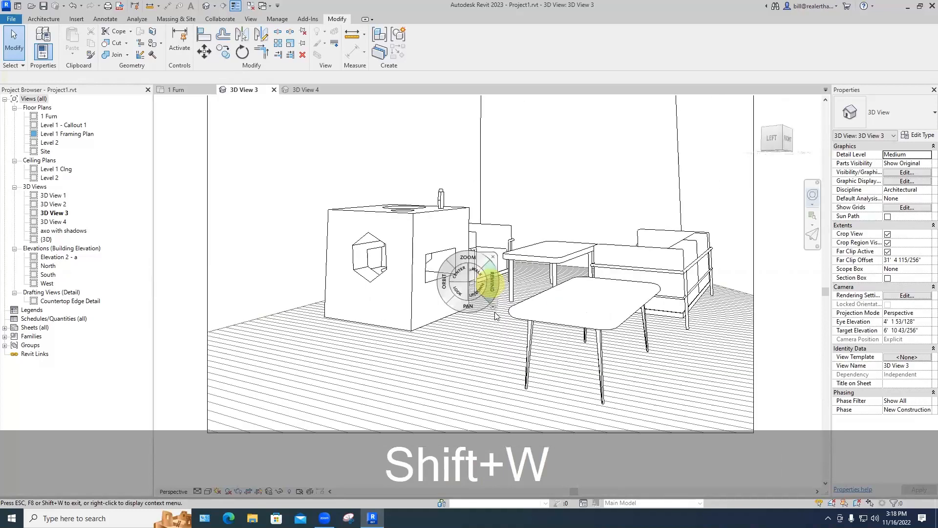
{"action": "left_click", "coordinate": [494, 259]}
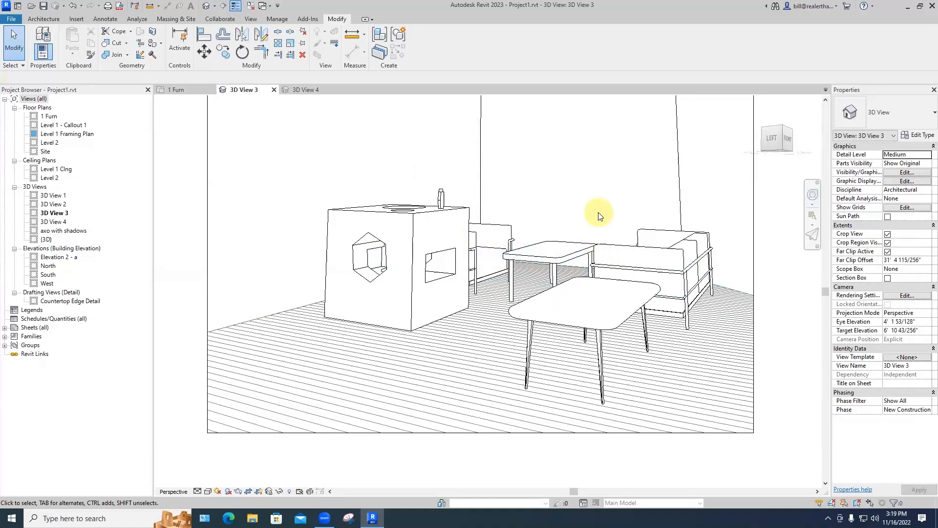
{"action": "key", "text": "shift+w"}
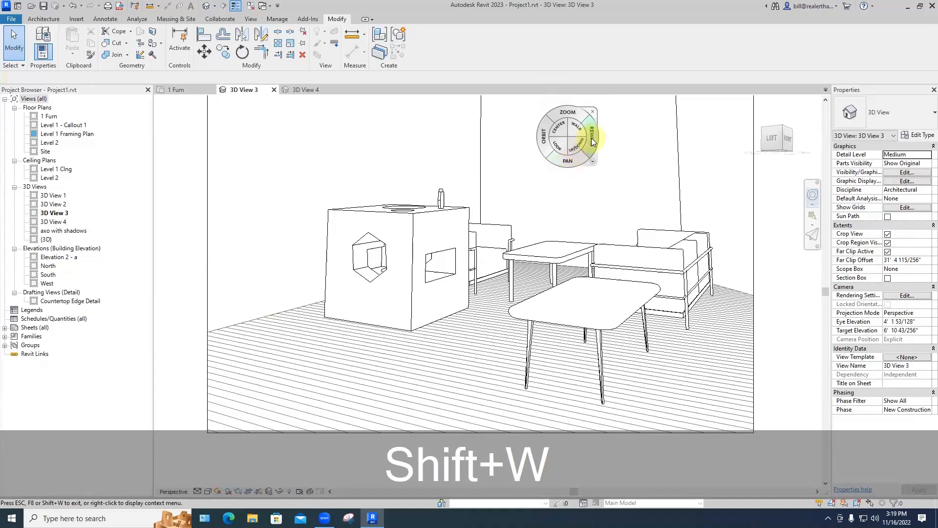
{"action": "left_click_drag", "start_coordinate": [593, 141], "coordinate": [355, 139]}
{"action": "left_click_drag", "start_coordinate": [452, 141], "coordinate": [683, 139]}
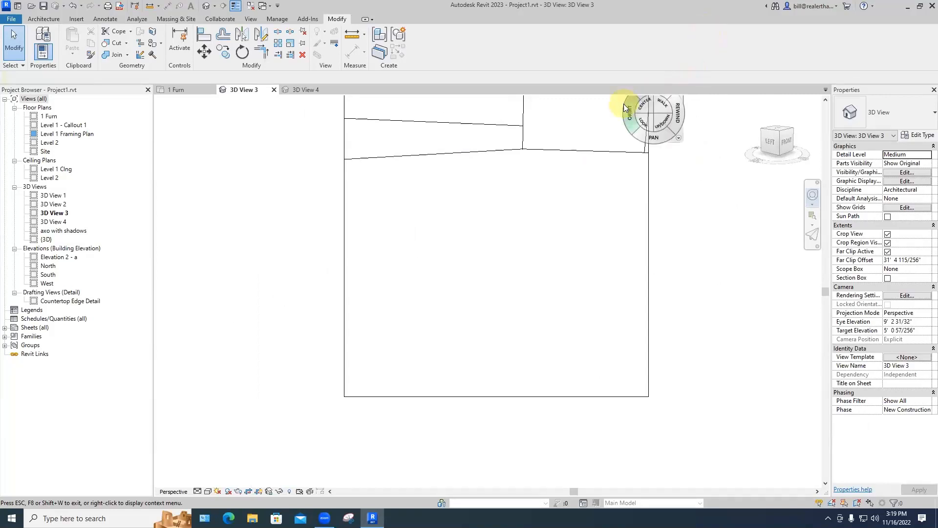
{"action": "left_click_drag", "start_coordinate": [678, 119], "coordinate": [450, 126]}
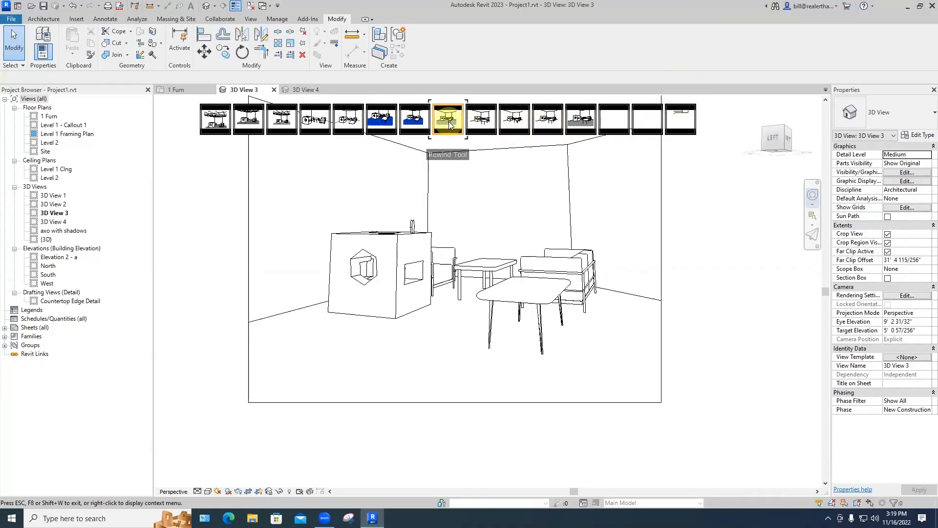
{"action": "mouse_move", "coordinate": [451, 126]}
{"action": "left_mouse_down"}
{"action": "mouse_move", "coordinate": [327, 126]}
{"action": "mouse_move", "coordinate": [515, 123]}
{"action": "left_mouse_up"}
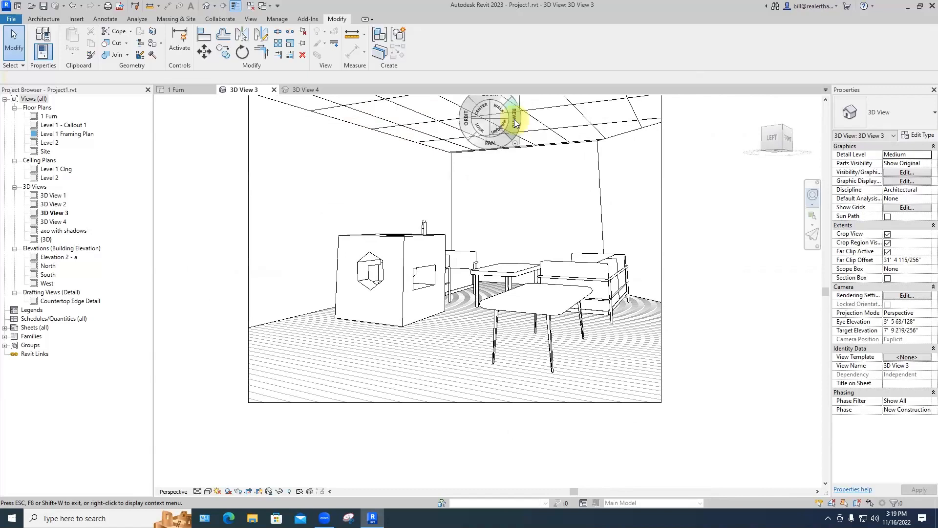
{"action": "left_click", "coordinate": [555, 122]}
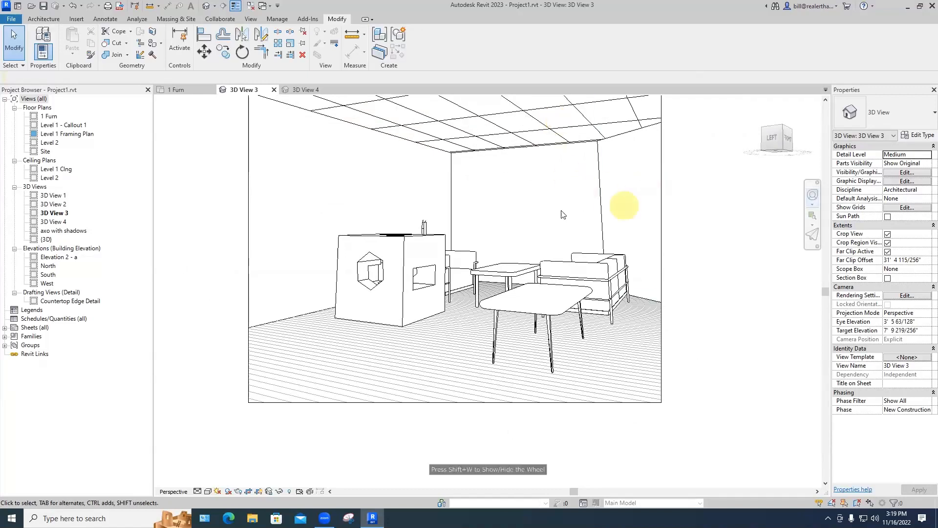
{"action": "mouse_move", "coordinate": [543, 201]}
{"action": "middle_mouse_down", "text": "shift"}
{"action": "mouse_move", "coordinate": [542, 230]}
{"action": "mouse_move", "coordinate": [530, 245]}
{"action": "middle_mouse_up", "text": "shift"}
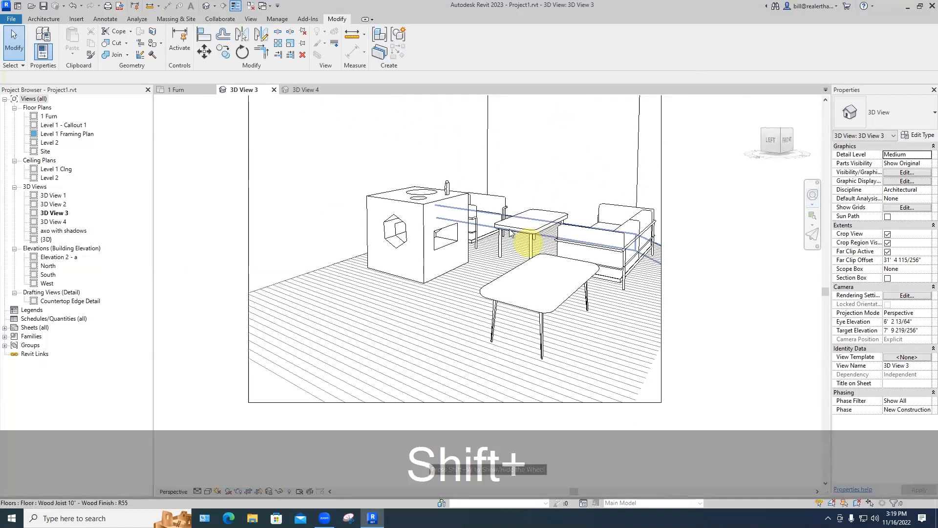